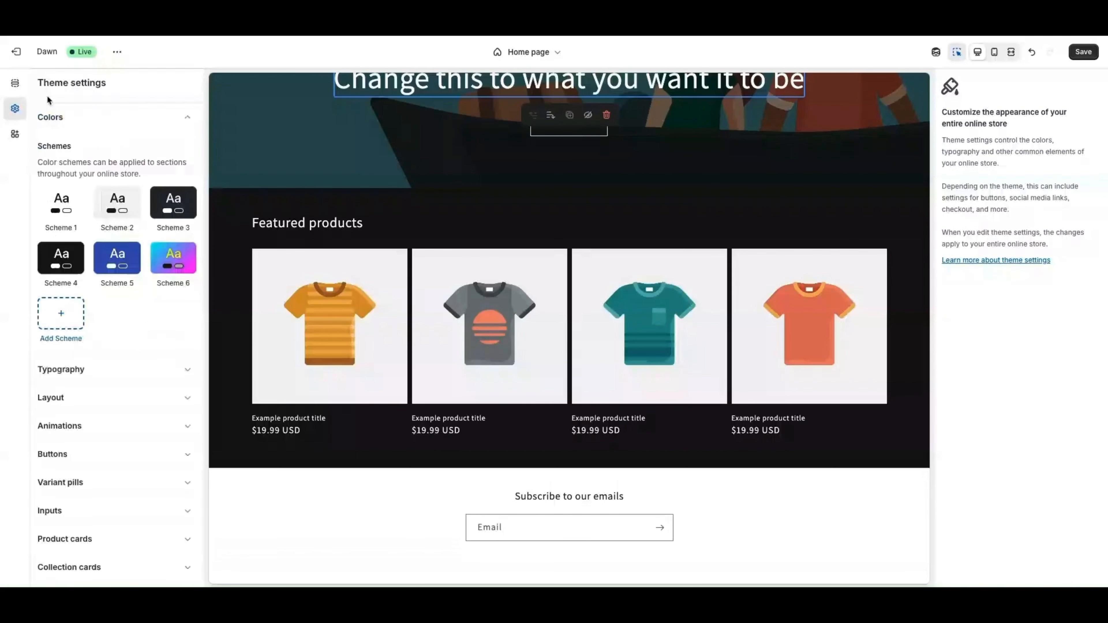
{"action": "scroll", "coordinate": [435, 209], "scroll_direction": "up", "scroll_amount": 2}
{"action": "scroll", "coordinate": [436, 209], "scroll_direction": "up", "scroll_amount": 2}
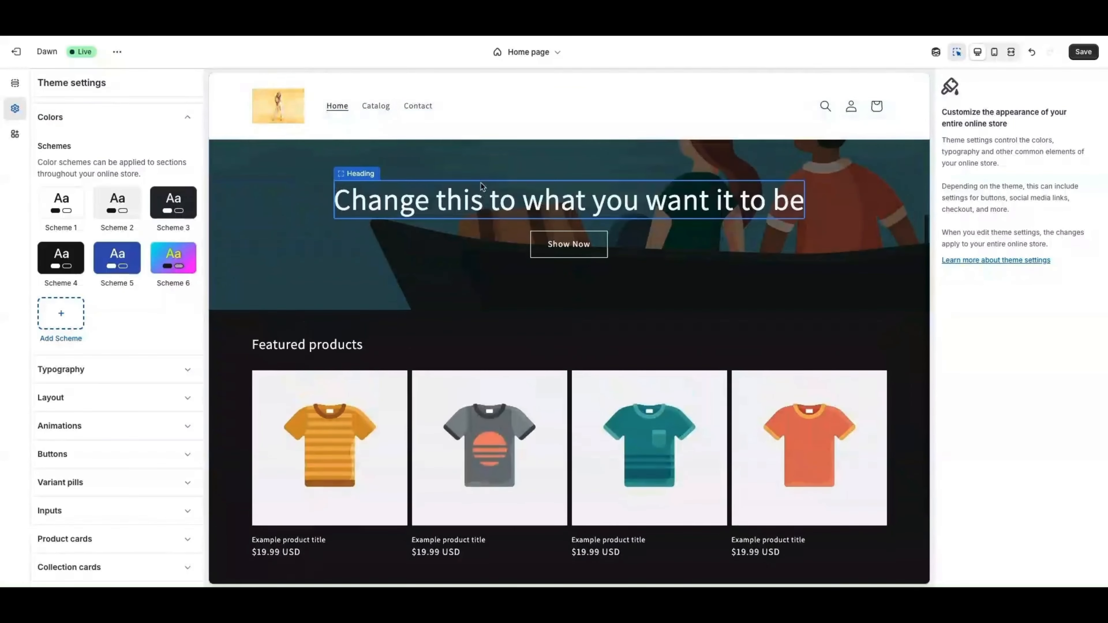
{"action": "scroll", "coordinate": [123, 291], "scroll_direction": "down", "scroll_amount": 2}
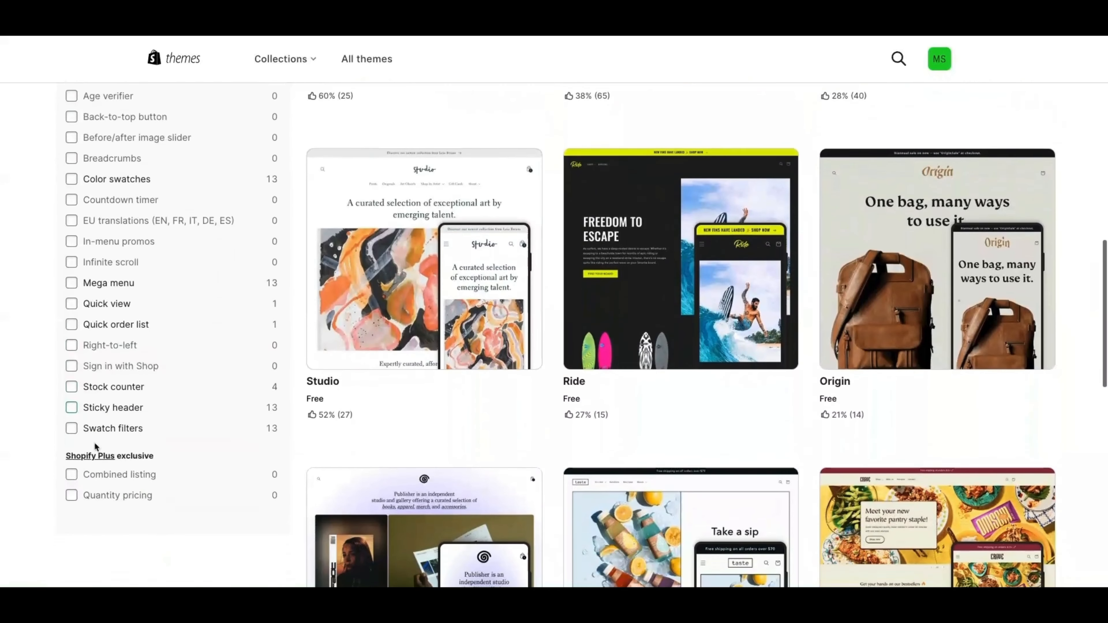
{"action": "scroll", "coordinate": [142, 431], "scroll_direction": "down", "scroll_amount": 1}
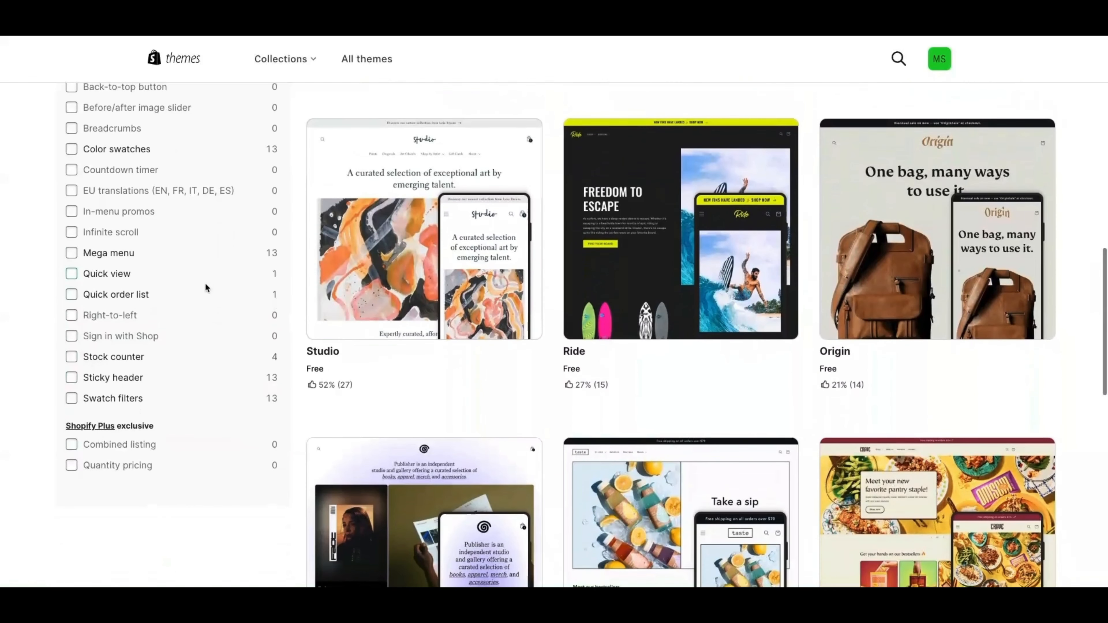
{"action": "scroll", "coordinate": [205, 287], "scroll_direction": "up", "scroll_amount": 8}
{"action": "scroll", "coordinate": [633, 236], "scroll_direction": "up", "scroll_amount": 9}
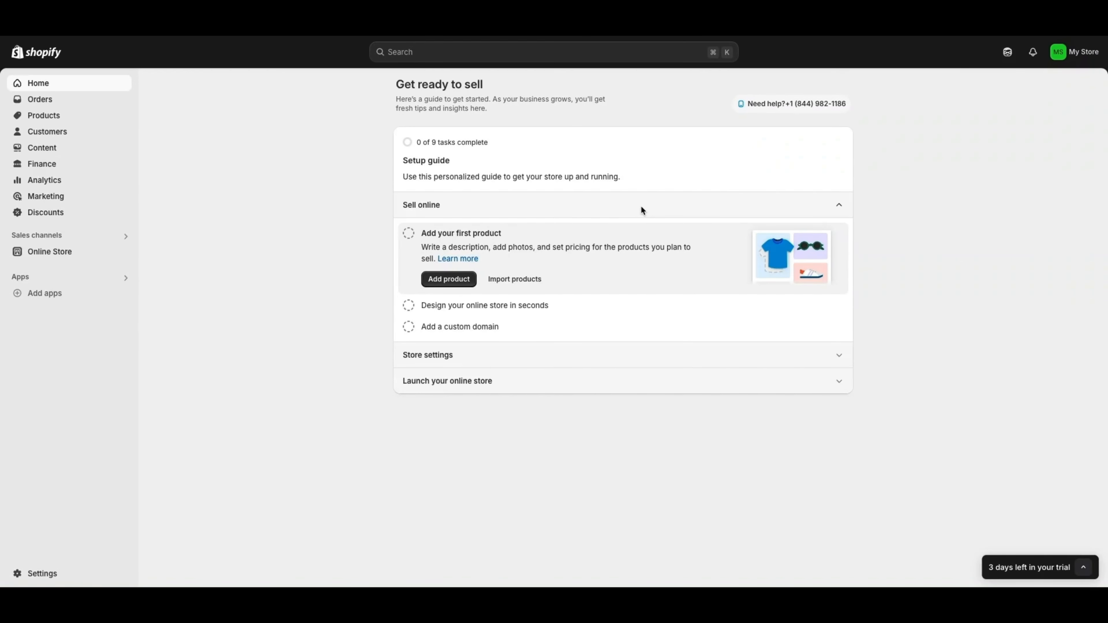
Open the online store's themes page and look through the current theme, the theme generator and the popular free themes
{"action": "left_click", "coordinate": [62, 252]}
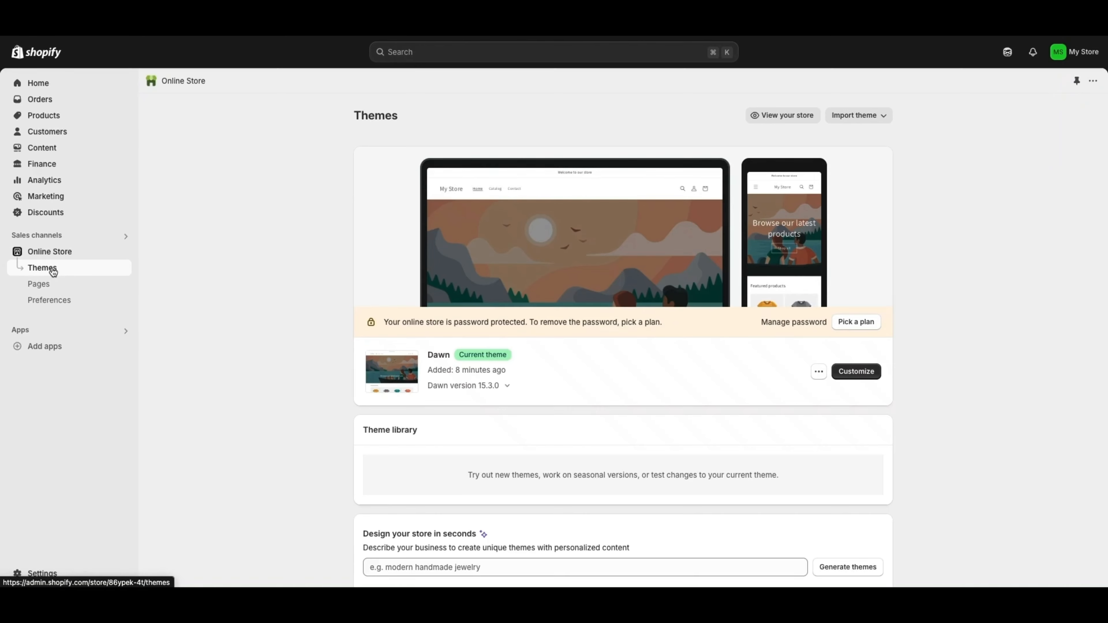
{"action": "scroll", "coordinate": [209, 299], "scroll_direction": "down", "scroll_amount": 3}
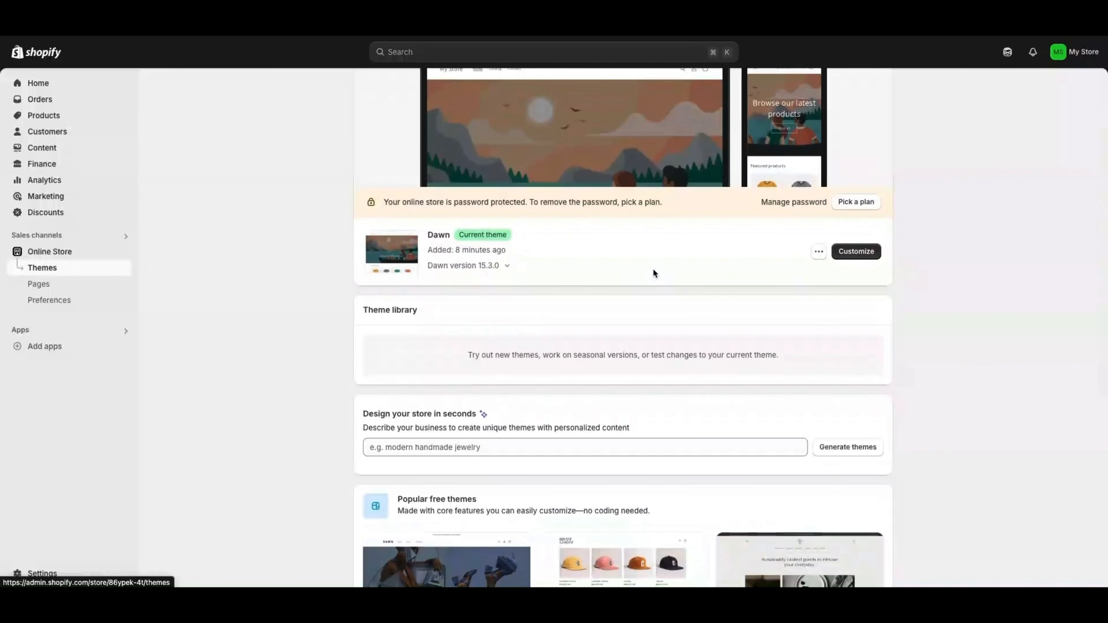
{"action": "scroll", "coordinate": [701, 276], "scroll_direction": "down", "scroll_amount": 7}
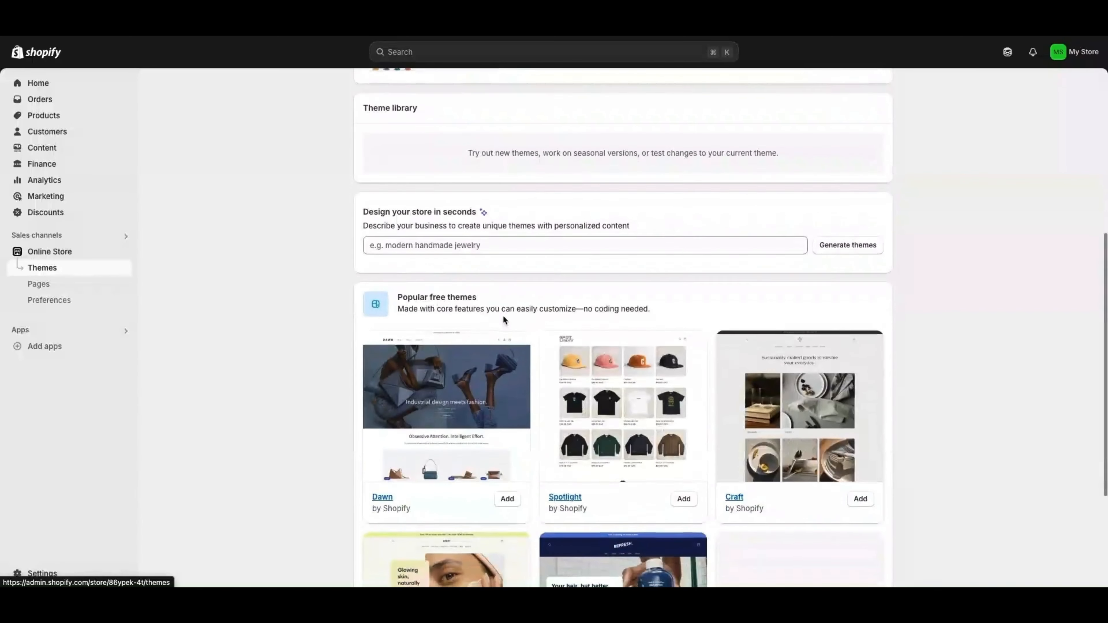
{"action": "scroll", "coordinate": [568, 305], "scroll_direction": "down", "scroll_amount": 3}
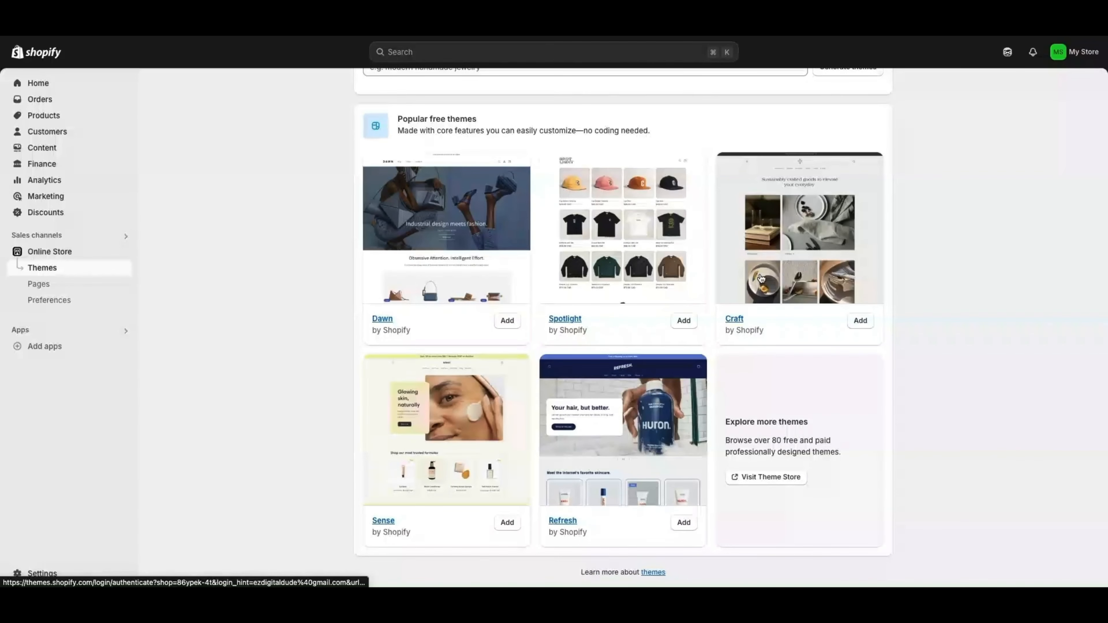
{"action": "scroll", "coordinate": [716, 264], "scroll_direction": "up", "scroll_amount": 3}
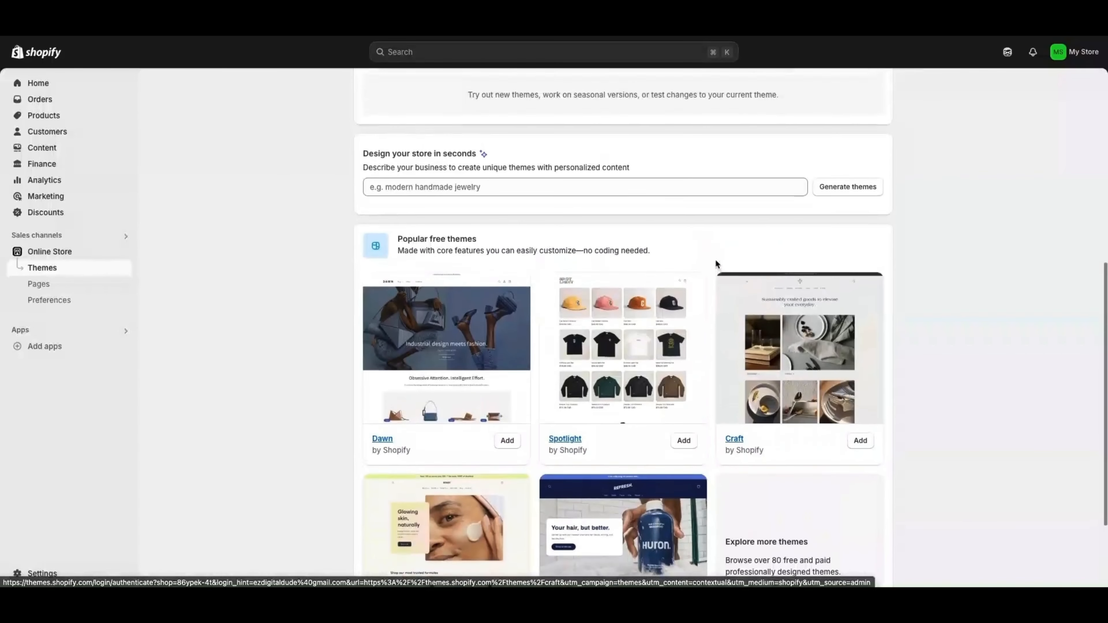
{"action": "scroll", "coordinate": [709, 255], "scroll_direction": "down", "scroll_amount": 2}
{"action": "left_click", "coordinate": [508, 178]}
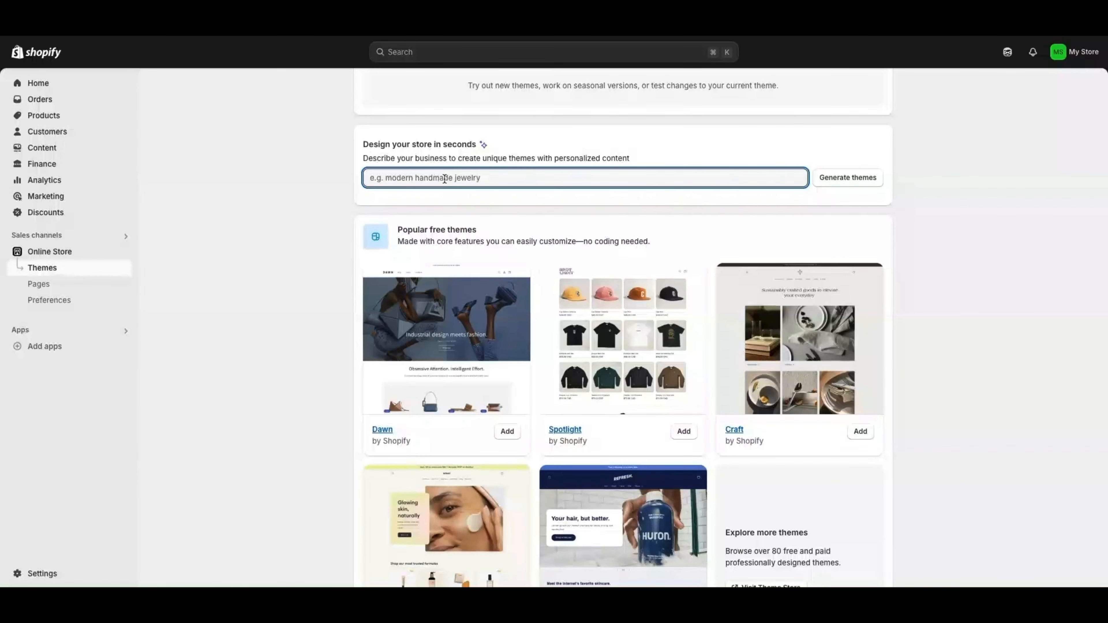
Visit the Shopify Theme Store from the themes page and list only the free themes
{"action": "scroll", "coordinate": [519, 290], "scroll_direction": "down", "scroll_amount": 3}
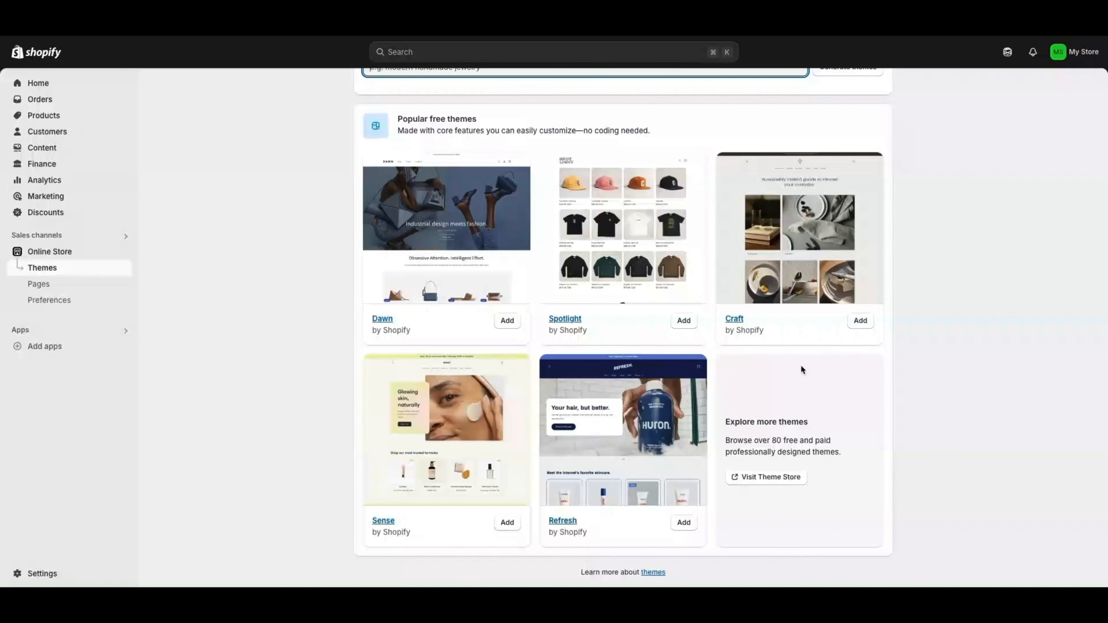
{"action": "left_click", "coordinate": [764, 477]}
{"action": "left_click", "coordinate": [72, 228]}
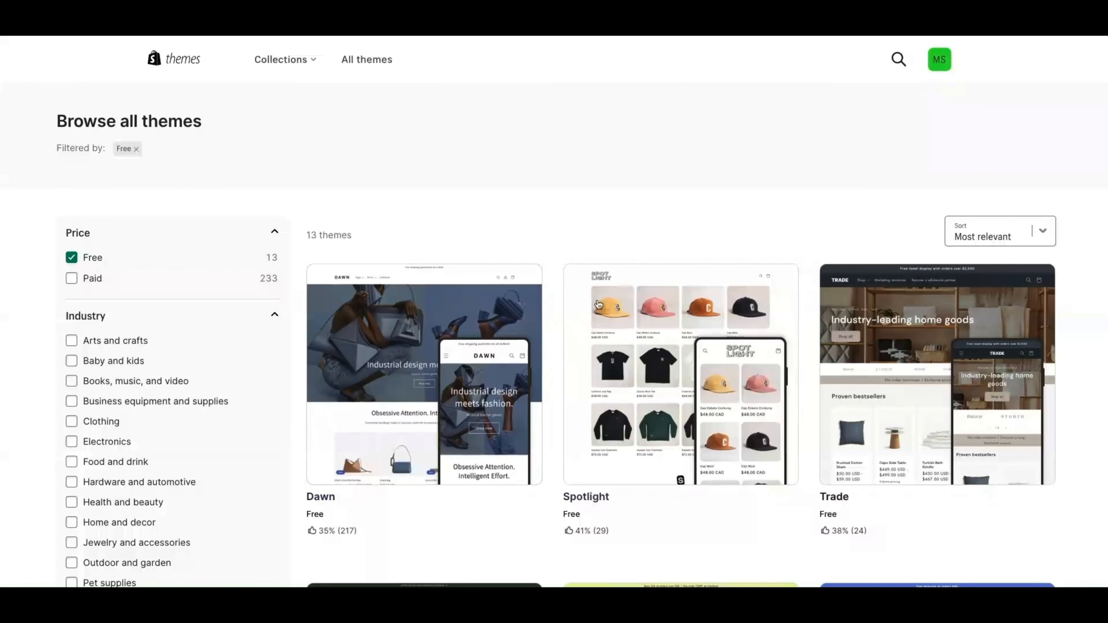
Examine the free themes on offer and the available industry, catalog size and feature filters
{"action": "scroll", "coordinate": [614, 321], "scroll_direction": "down", "scroll_amount": 3}
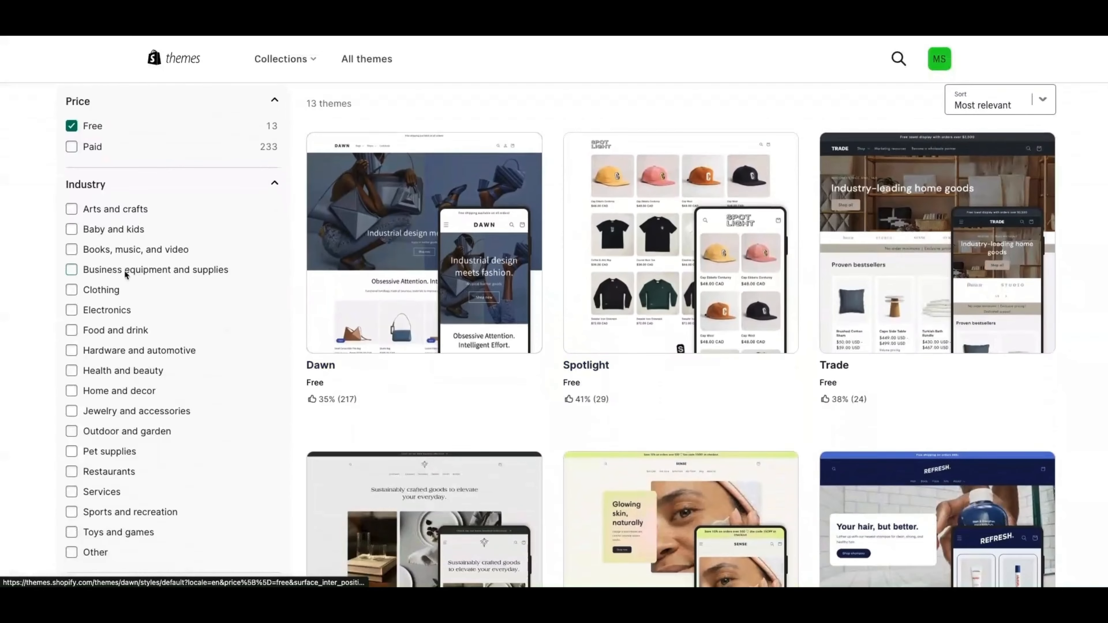
{"action": "scroll", "coordinate": [109, 257], "scroll_direction": "down", "scroll_amount": 2}
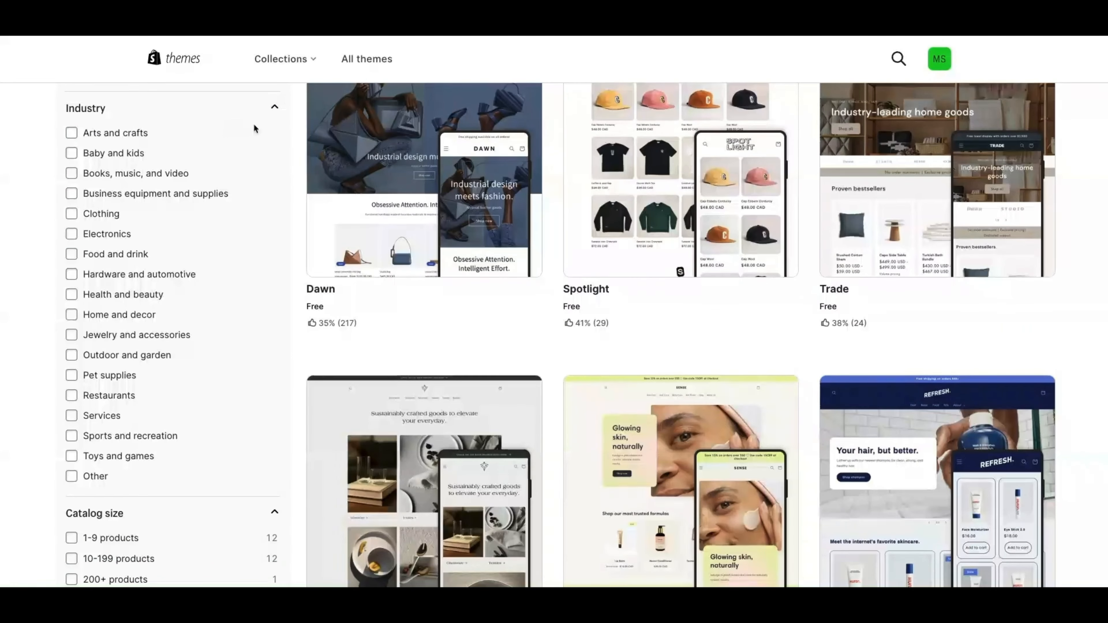
{"action": "scroll", "coordinate": [209, 219], "scroll_direction": "down", "scroll_amount": 7}
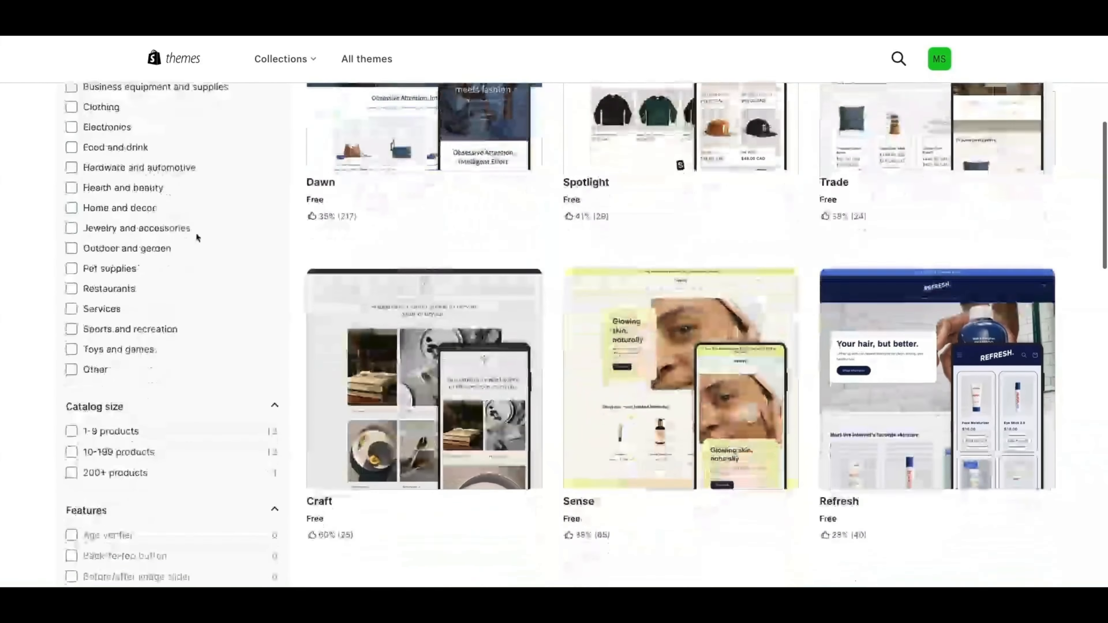
{"action": "scroll", "coordinate": [164, 313], "scroll_direction": "down", "scroll_amount": 4}
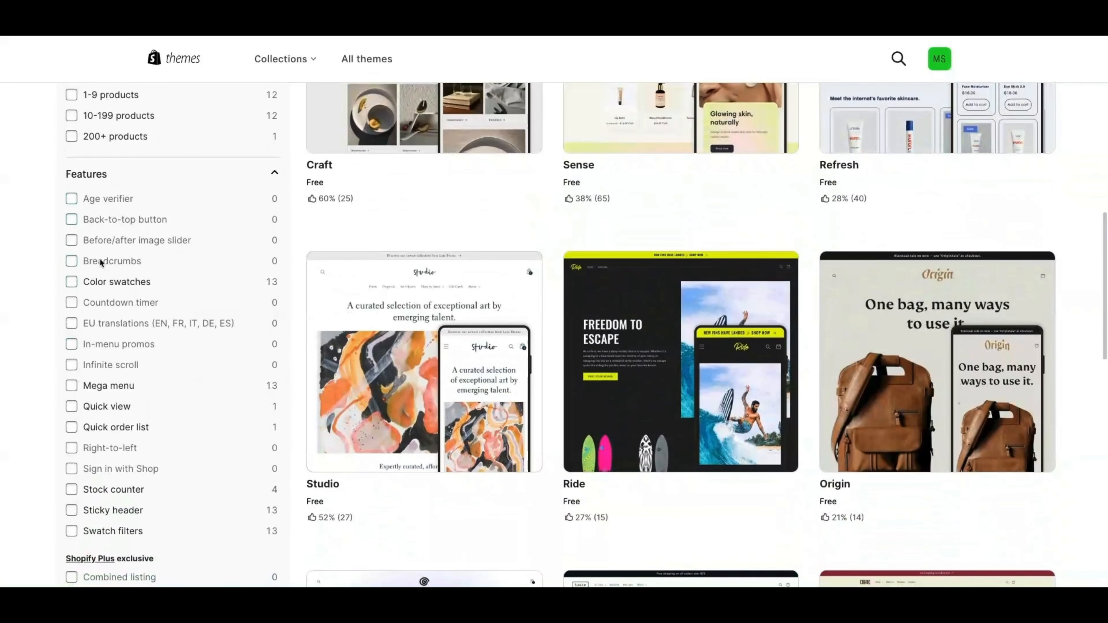
{"action": "scroll", "coordinate": [88, 454], "scroll_direction": "down", "scroll_amount": 1}
{"action": "scroll", "coordinate": [85, 449], "scroll_direction": "down", "scroll_amount": 3}
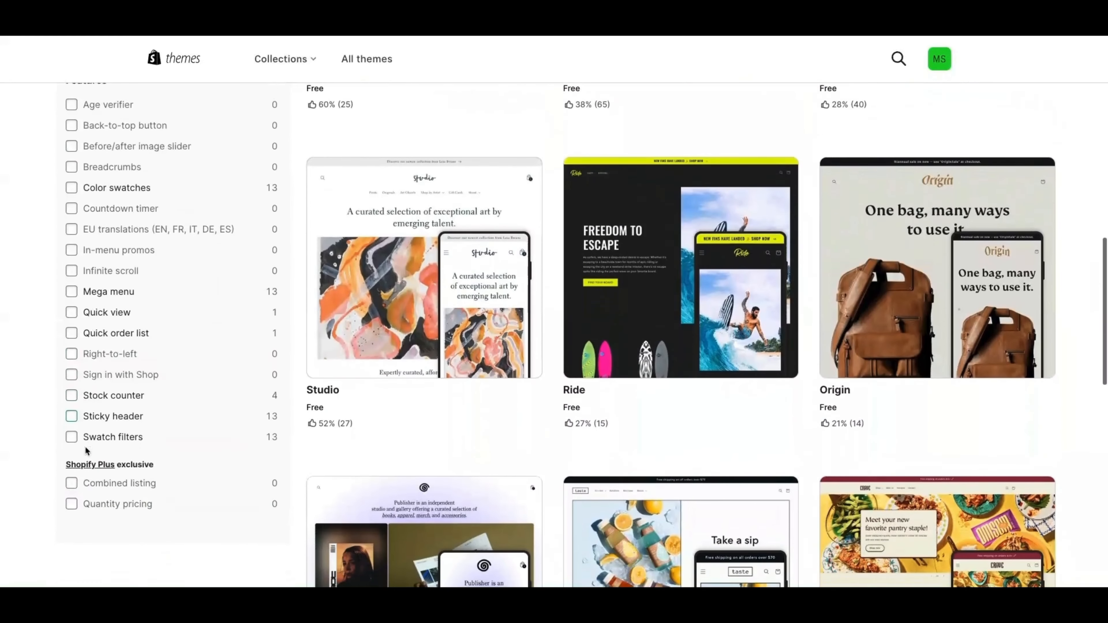
{"action": "scroll", "coordinate": [204, 285], "scroll_direction": "up", "scroll_amount": 12}
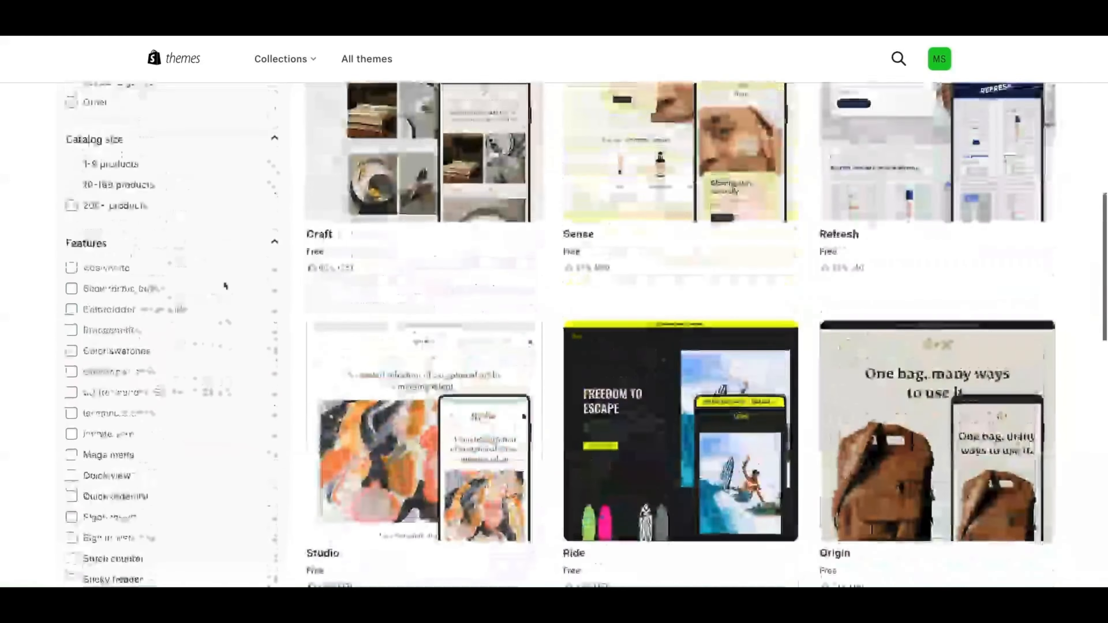
{"action": "scroll", "coordinate": [638, 235], "scroll_direction": "up", "scroll_amount": 5}
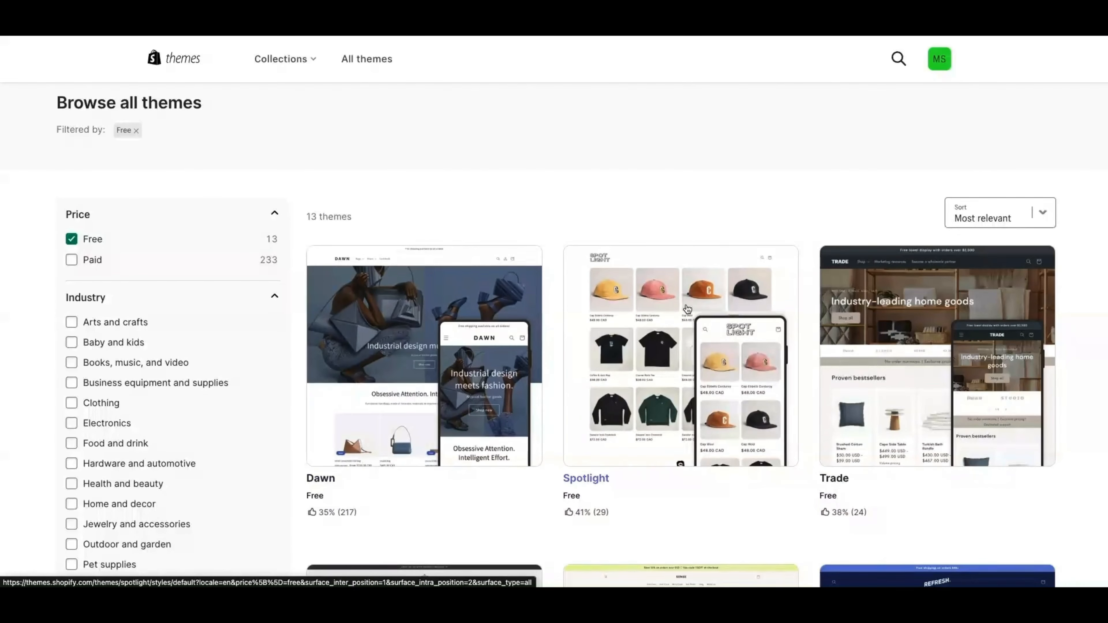
{"action": "scroll", "coordinate": [492, 316], "scroll_direction": "down", "scroll_amount": 2}
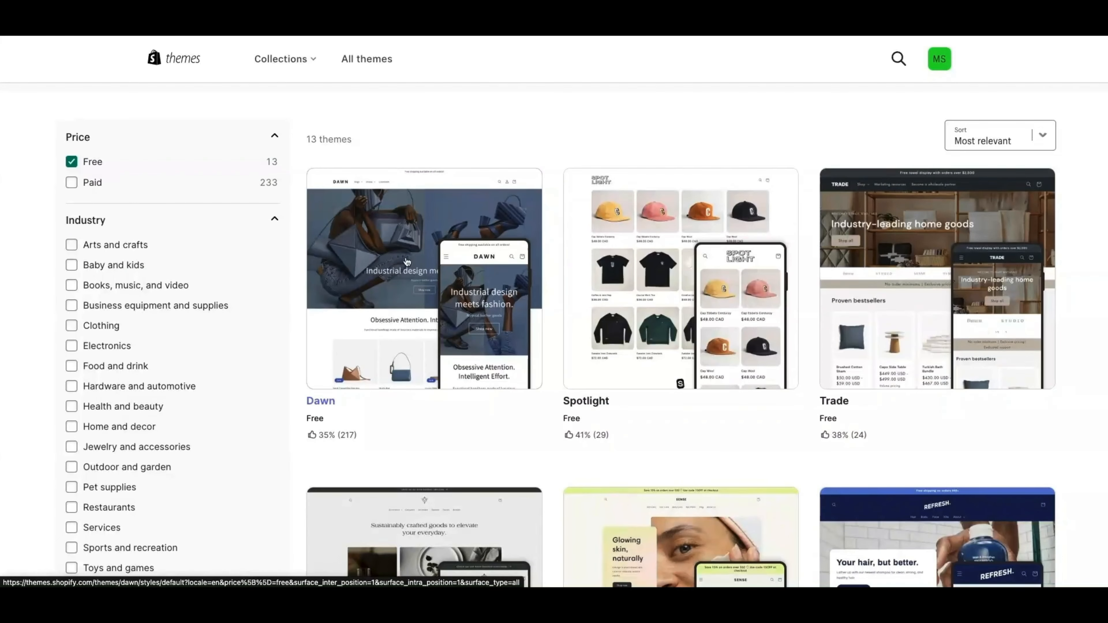
Open the free Dawn theme's page and add the theme to the store for a trial
{"action": "scroll", "coordinate": [479, 314], "scroll_direction": "down", "scroll_amount": 1}
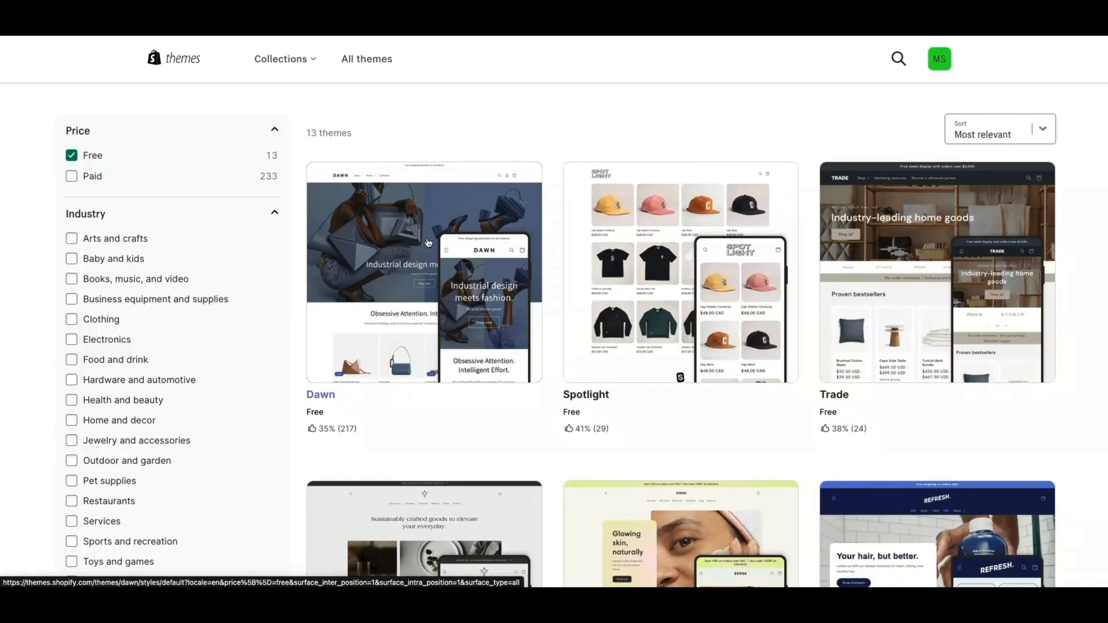
{"action": "left_click", "coordinate": [428, 243]}
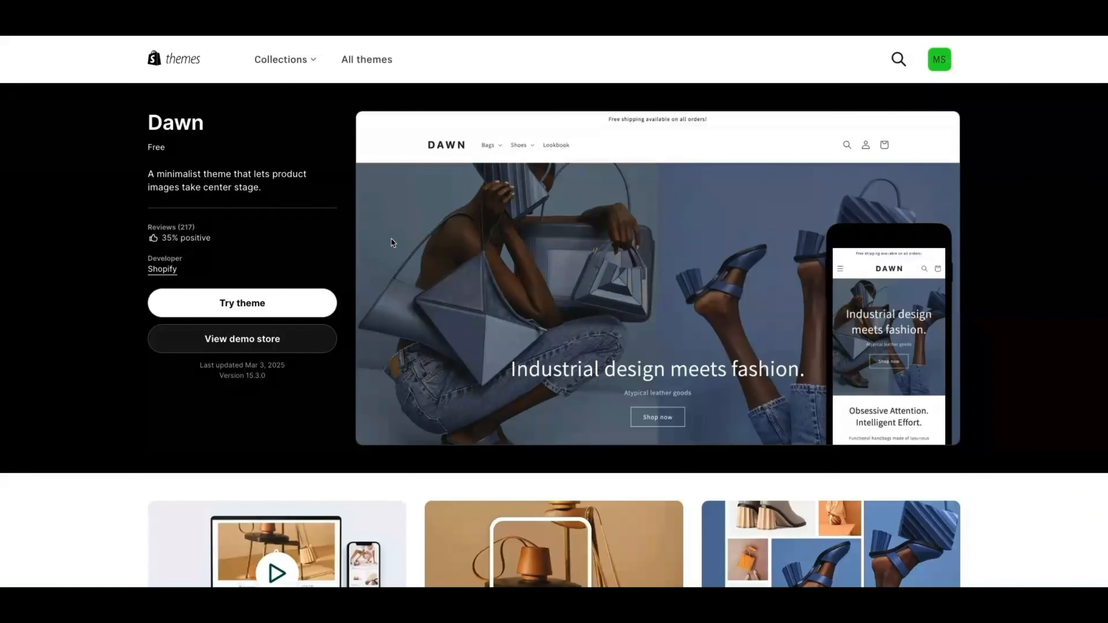
{"action": "left_click", "coordinate": [238, 307]}
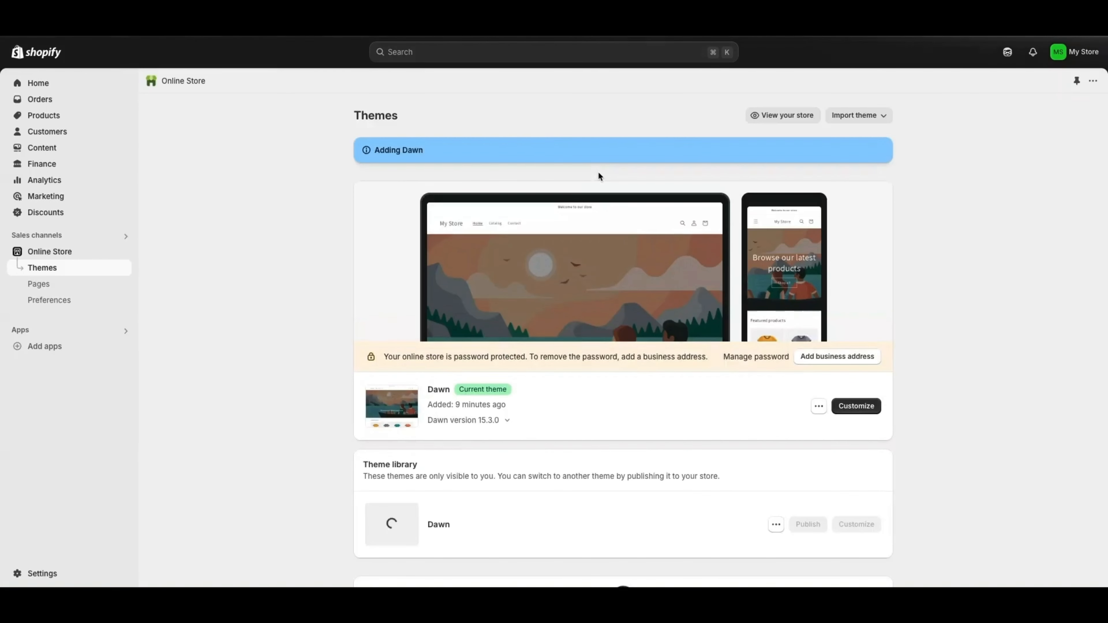
Open the current Dawn theme for customization and look over its home page, visiting the Catalog page and returning to Home
{"action": "scroll", "coordinate": [479, 375], "scroll_direction": "down", "scroll_amount": 1}
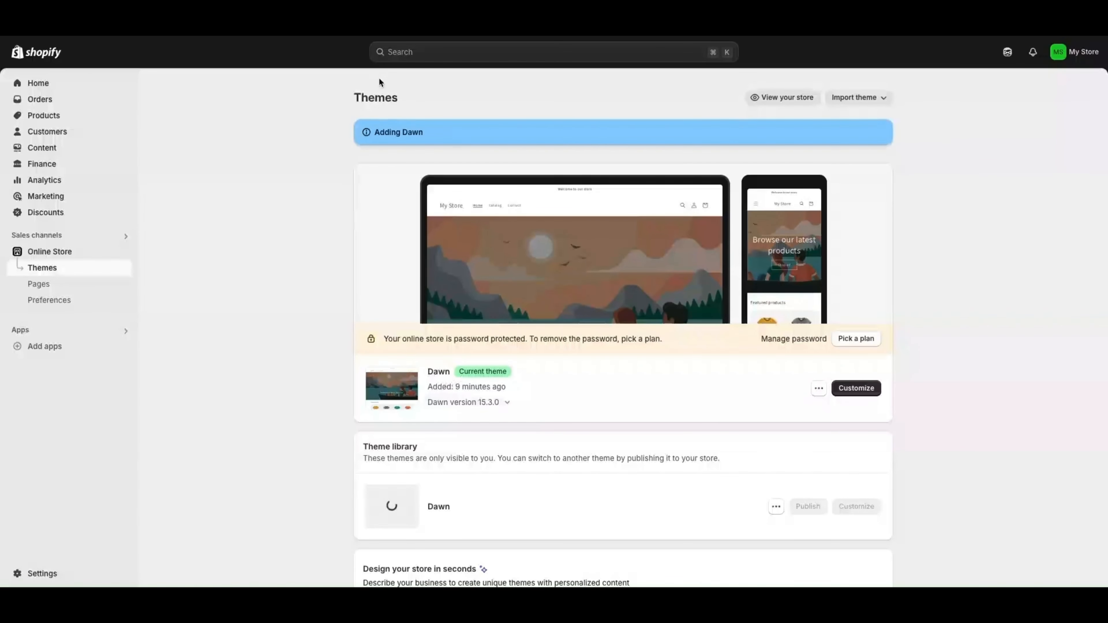
{"action": "left_click", "coordinate": [863, 391]}
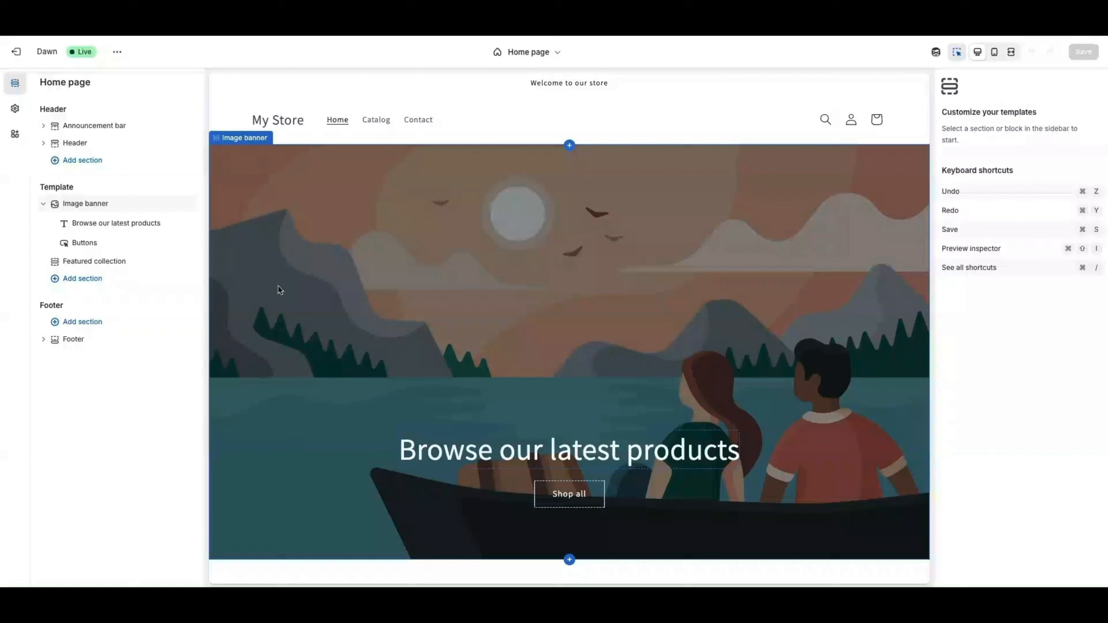
{"action": "scroll", "coordinate": [394, 263], "scroll_direction": "down", "scroll_amount": 2}
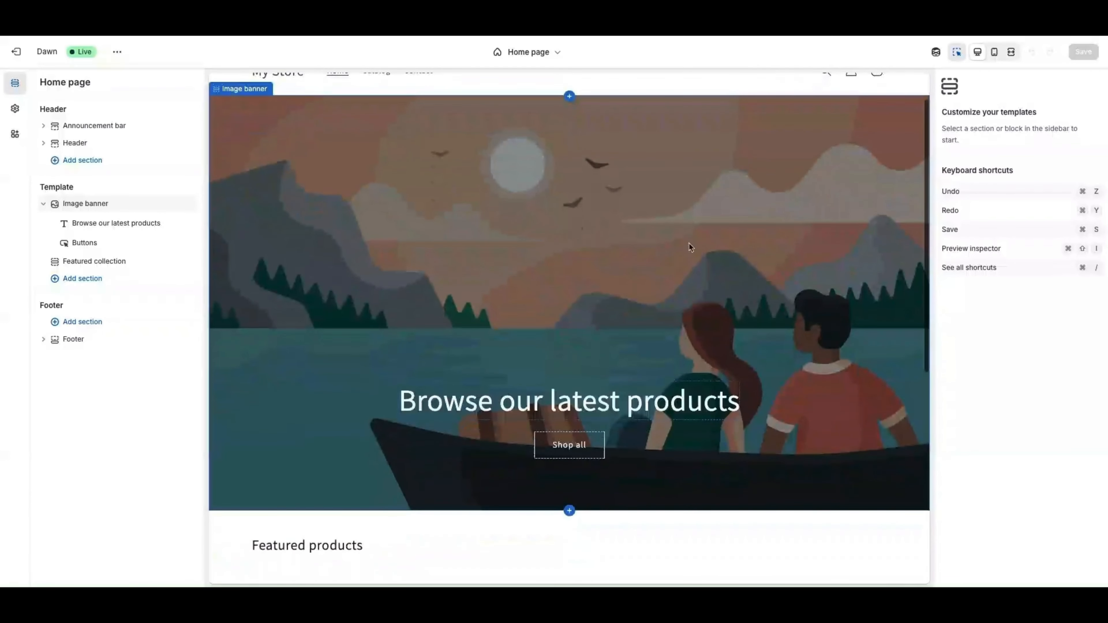
{"action": "scroll", "coordinate": [527, 198], "scroll_direction": "up", "scroll_amount": 2}
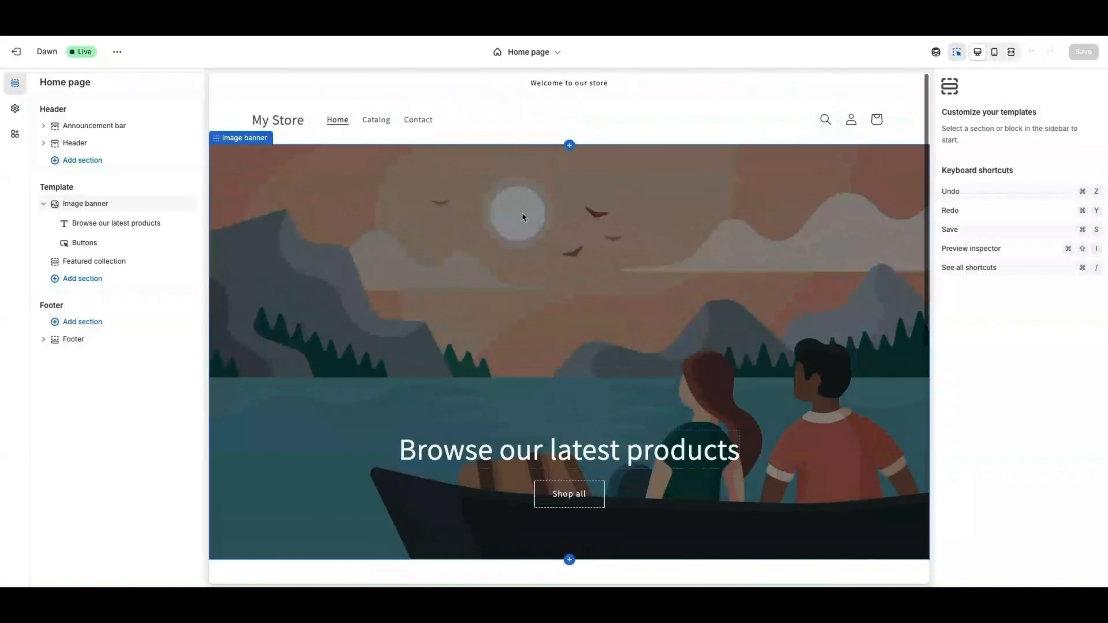
{"action": "scroll", "coordinate": [522, 215], "scroll_direction": "down", "scroll_amount": 1}
{"action": "left_click", "coordinate": [373, 105]}
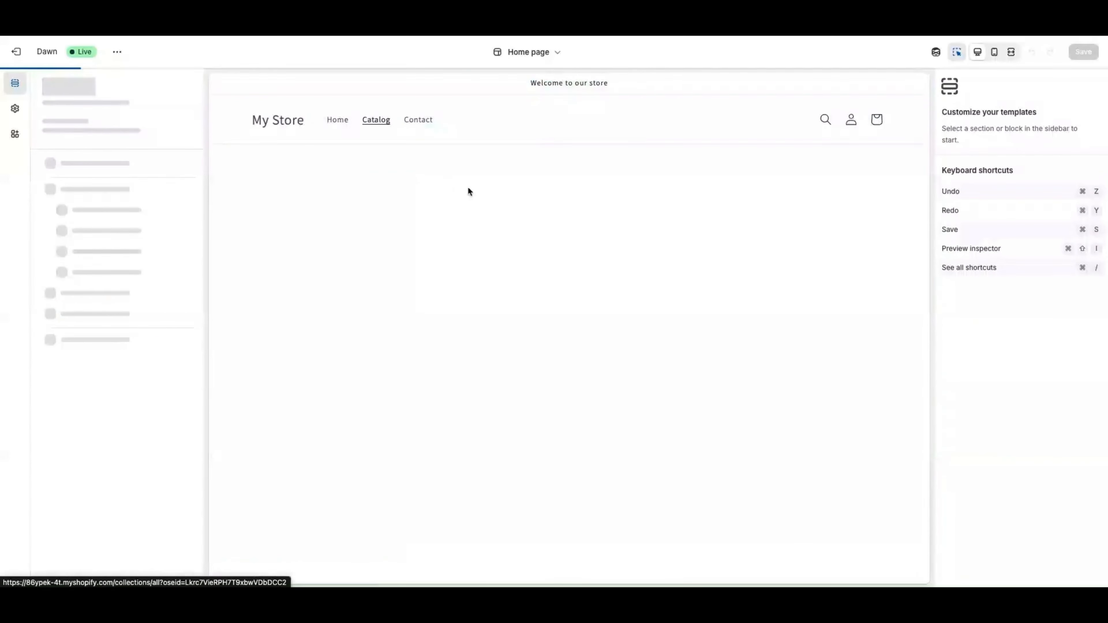
{"action": "left_click", "coordinate": [339, 120]}
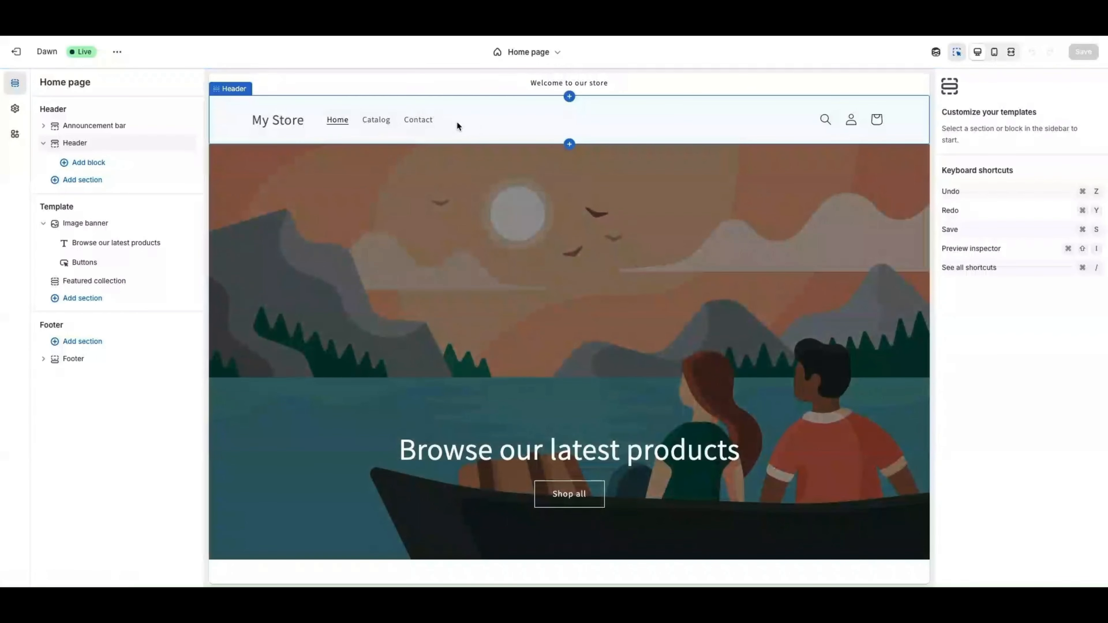
{"action": "scroll", "coordinate": [578, 184], "scroll_direction": "down", "scroll_amount": 3}
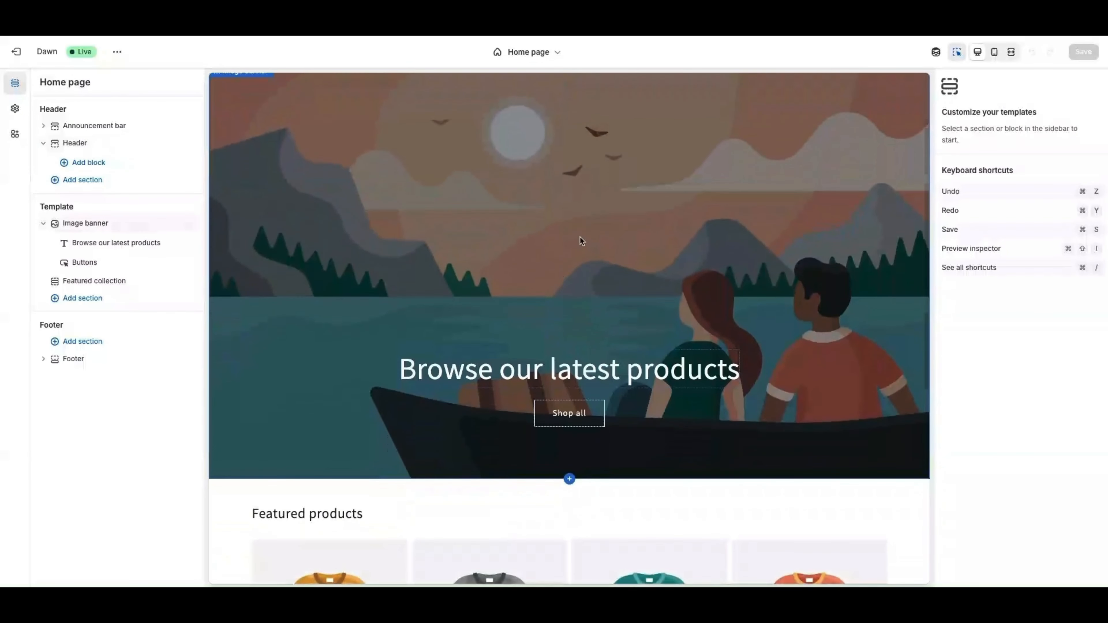
Check the home page in the mobile preview, and return to the desktop preview
{"action": "scroll", "coordinate": [586, 221], "scroll_direction": "up", "scroll_amount": 2}
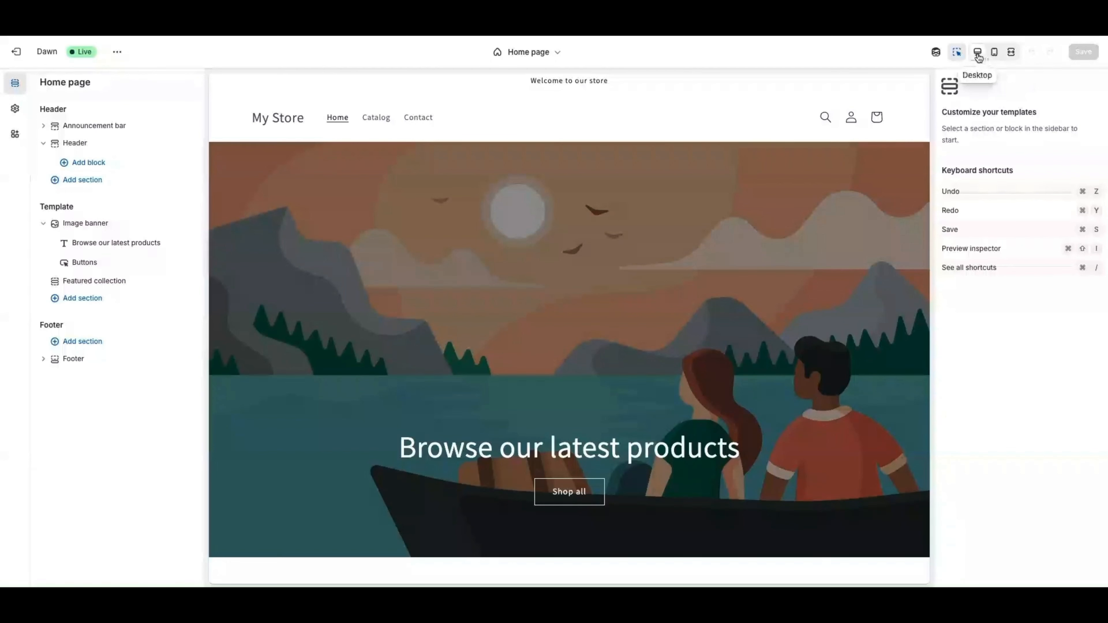
{"action": "left_click", "coordinate": [995, 58]}
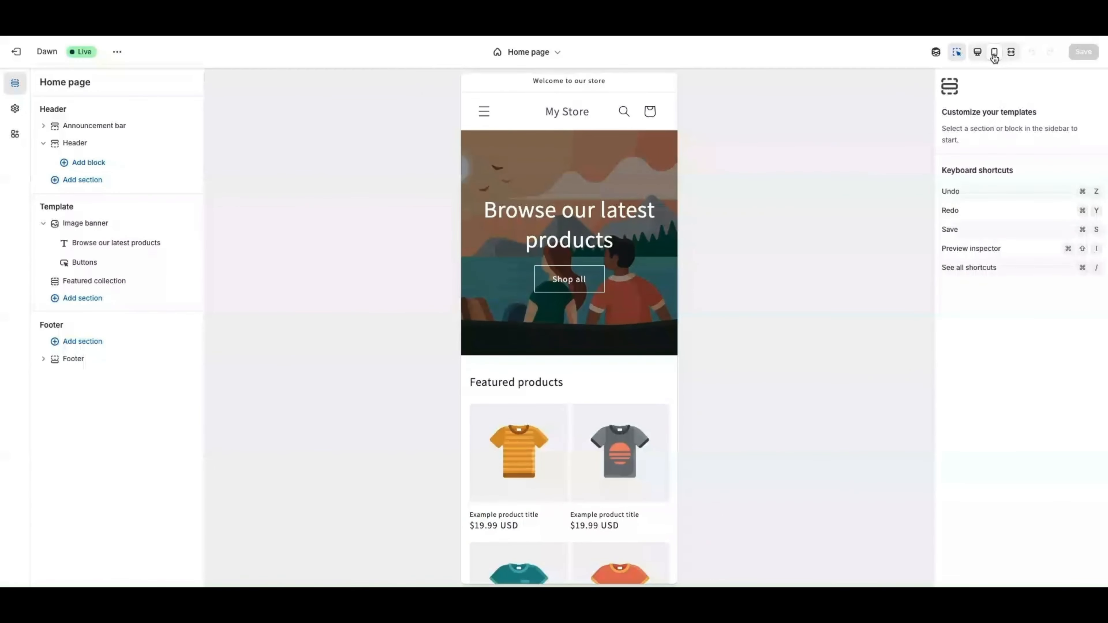
{"action": "left_click", "coordinate": [978, 54]}
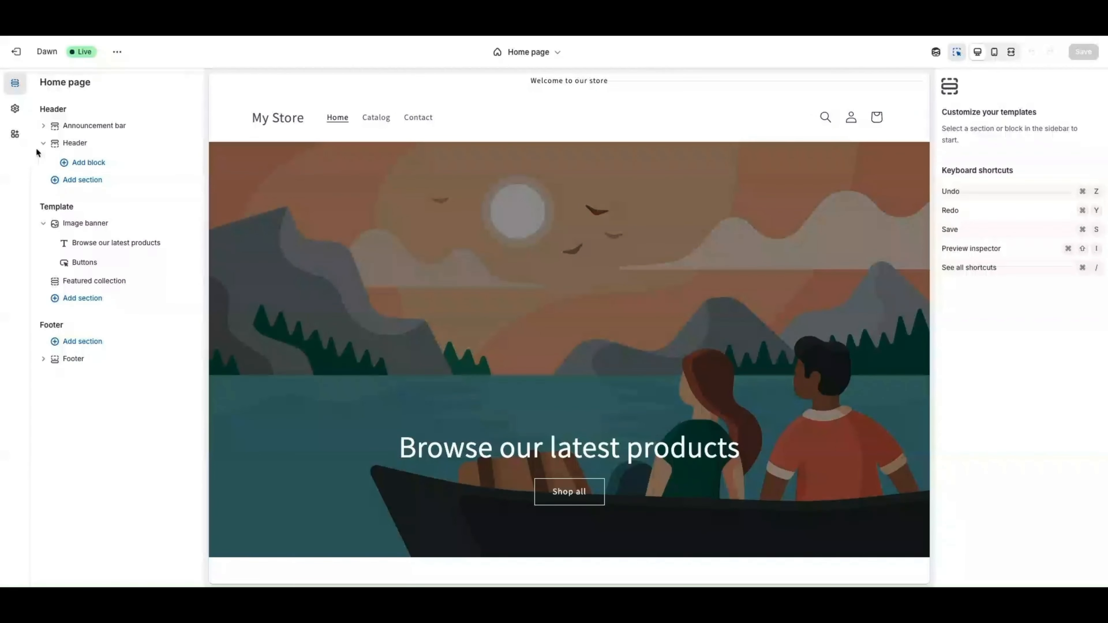
Collapse the Header section and open the settings of the announcement bar's "Welcome to our store" block
{"action": "left_click", "coordinate": [44, 143]}
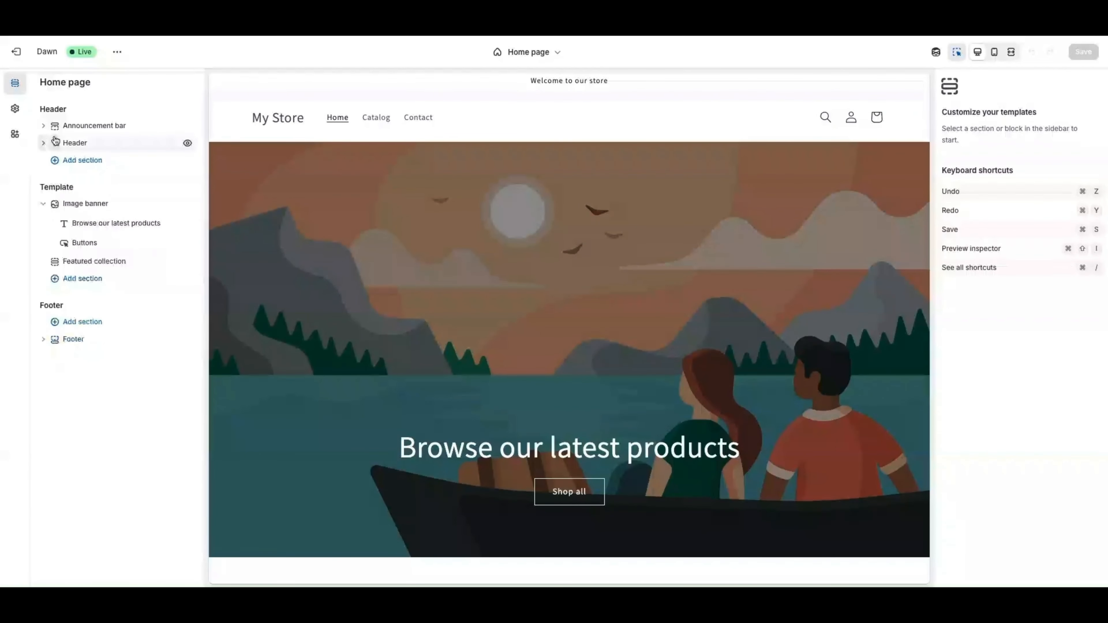
{"action": "left_click", "coordinate": [72, 129]}
{"action": "left_click", "coordinate": [100, 144]}
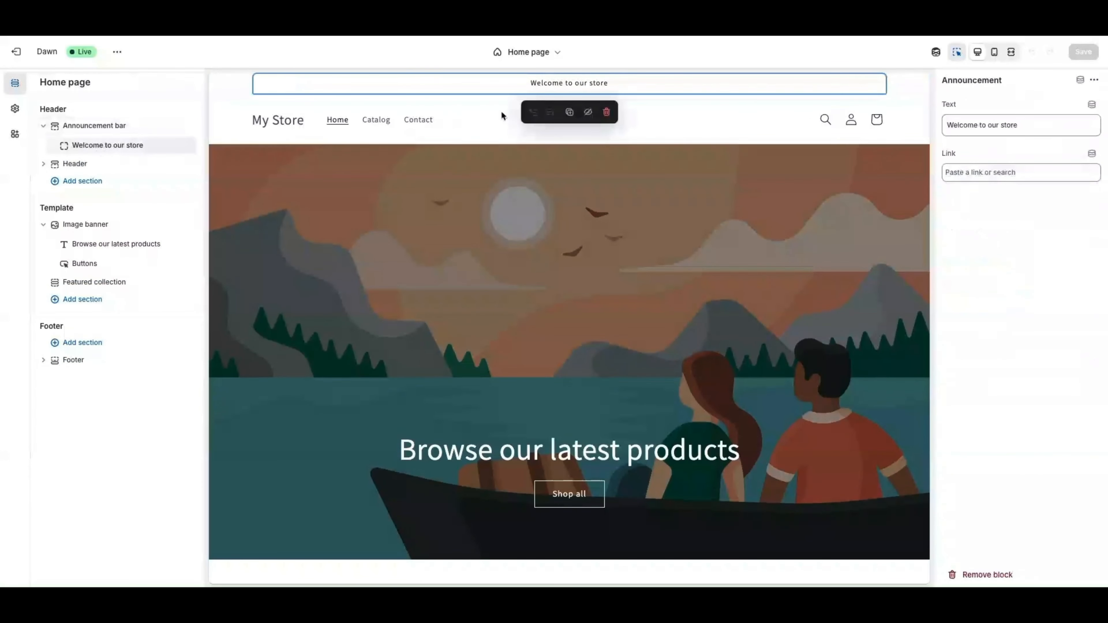
Set the Image banner section's overlay opacity to 50% and its color scheme to Scheme 5
{"action": "left_click", "coordinate": [72, 164]}
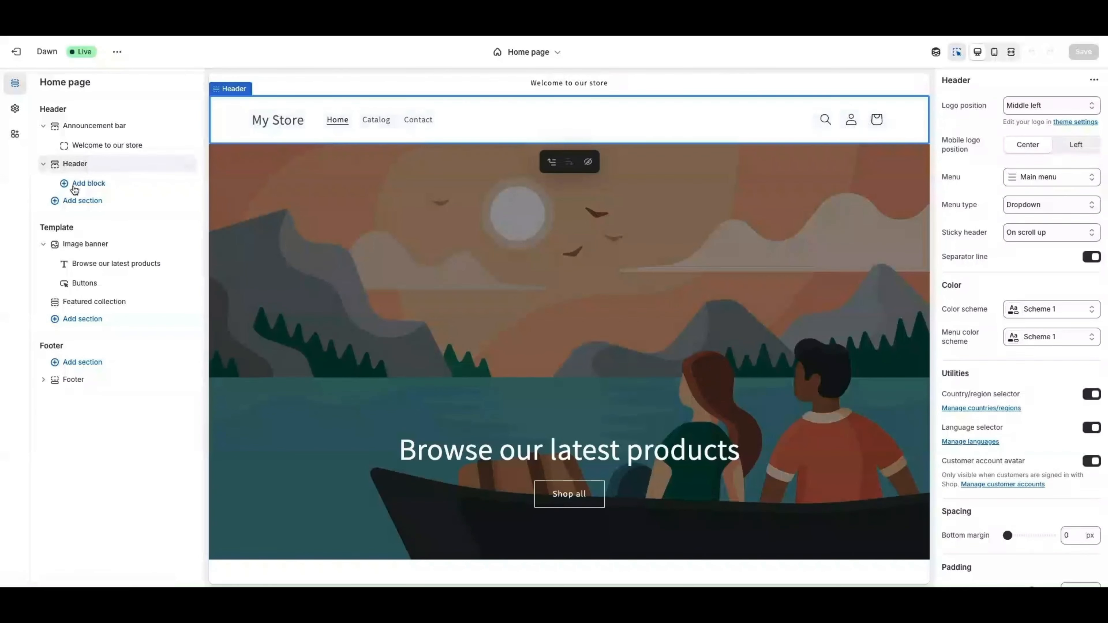
{"action": "left_click", "coordinate": [87, 245]}
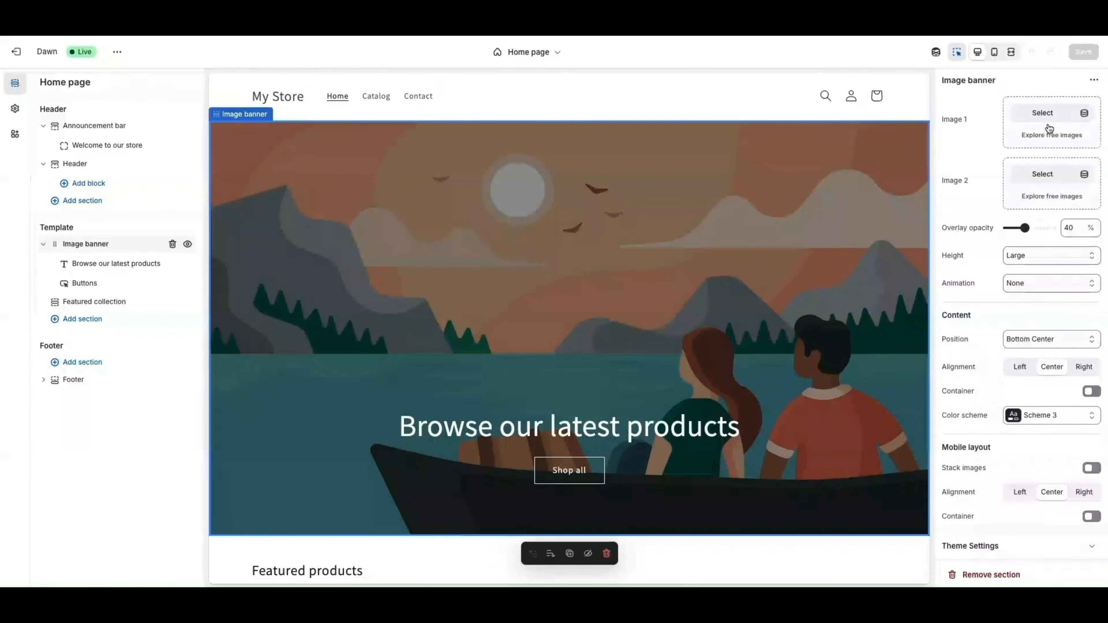
{"action": "mouse_move", "coordinate": [1025, 229]}
{"action": "left_mouse_down"}
{"action": "mouse_move", "coordinate": [1037, 228]}
{"action": "mouse_move", "coordinate": [995, 230]}
{"action": "mouse_move", "coordinate": [1029, 227]}
{"action": "left_mouse_up"}
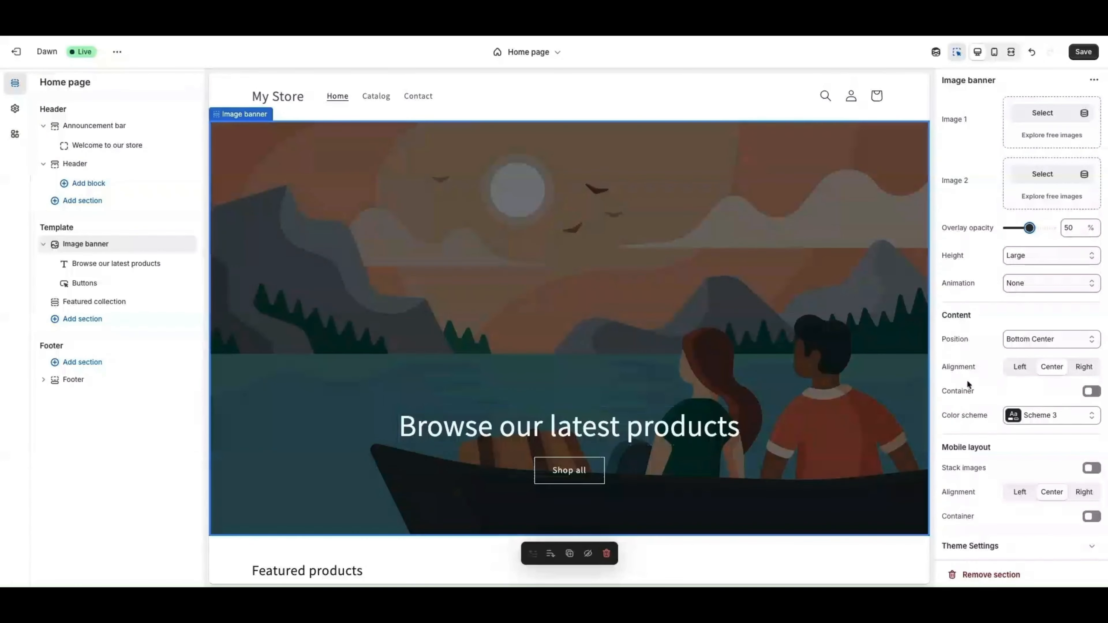
{"action": "left_click", "coordinate": [1023, 416]}
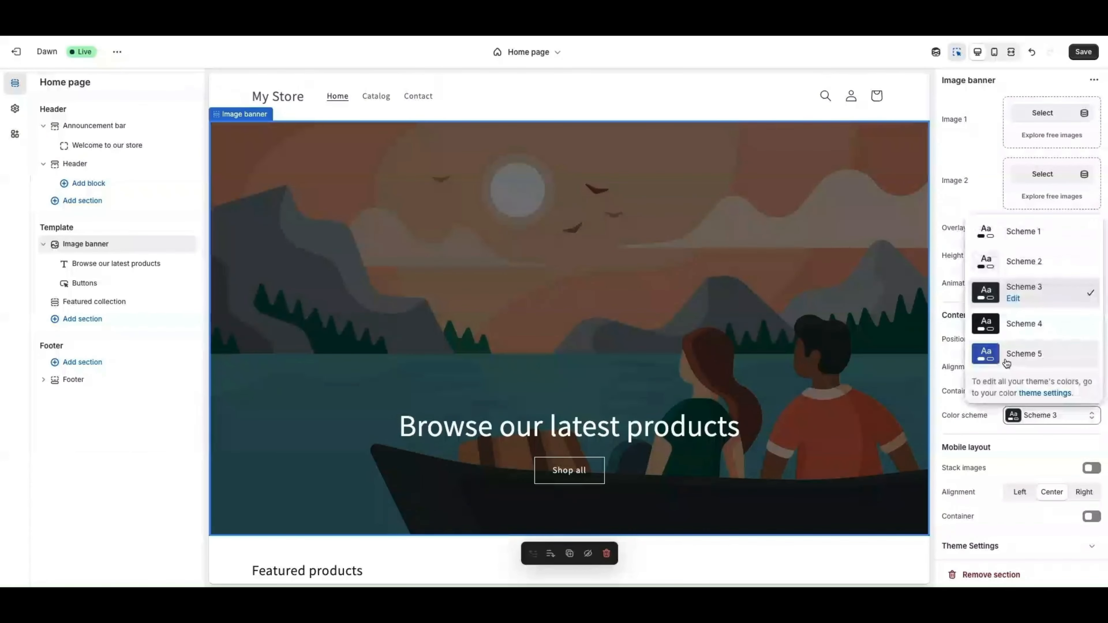
{"action": "left_click", "coordinate": [987, 358]}
{"action": "scroll", "coordinate": [658, 280], "scroll_direction": "down", "scroll_amount": 10}
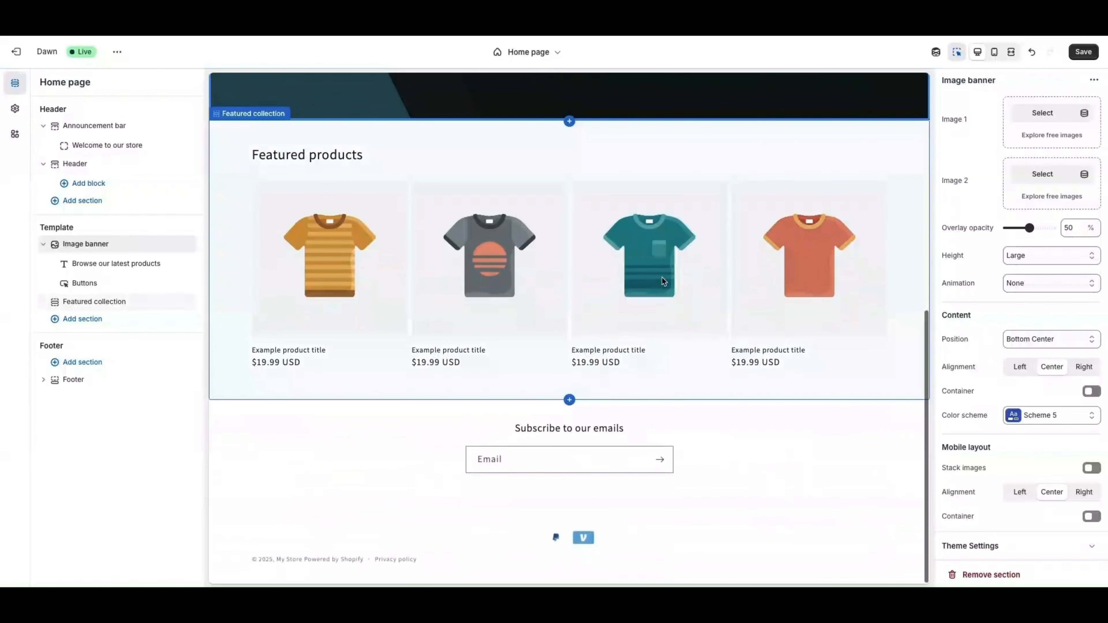
{"action": "scroll", "coordinate": [663, 275], "scroll_direction": "up", "scroll_amount": 2}
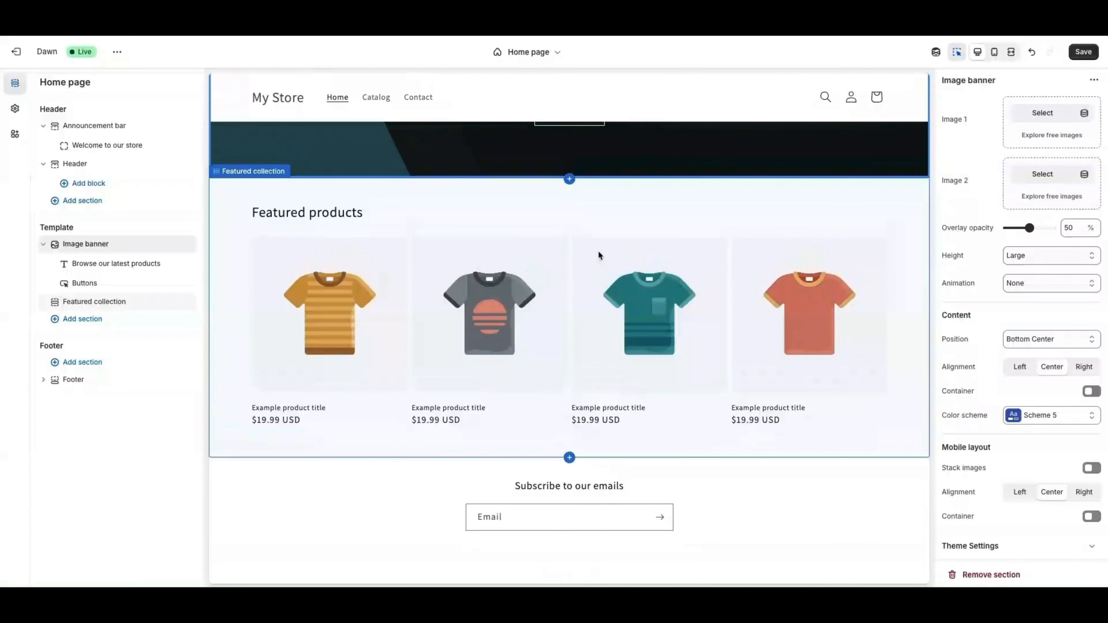
{"action": "scroll", "coordinate": [597, 250], "scroll_direction": "up", "scroll_amount": 4}
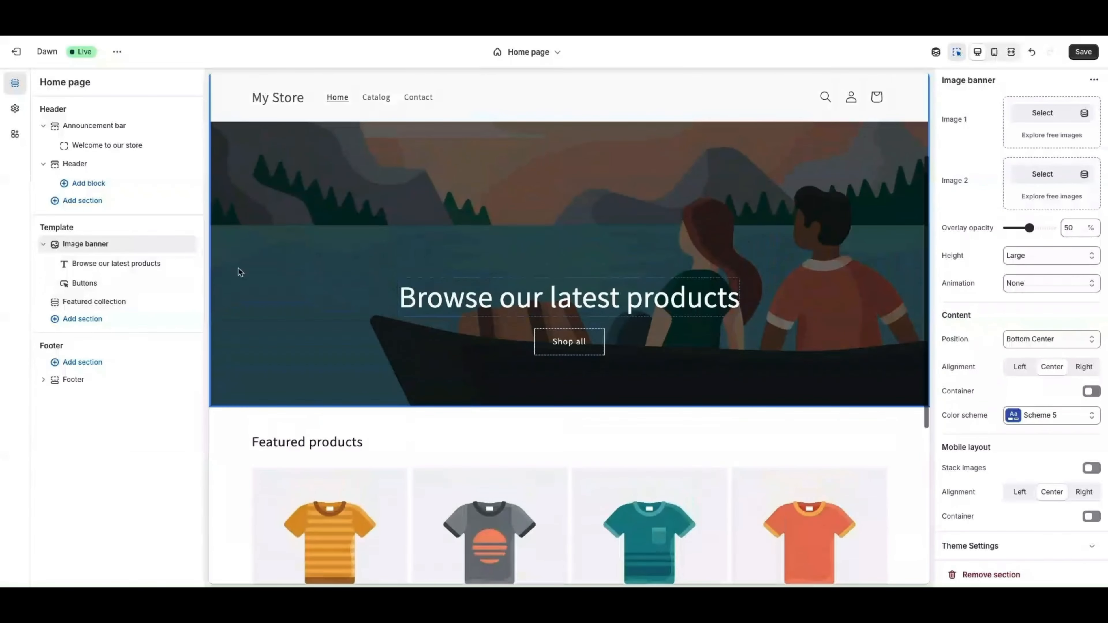
Replace the image banner's heading text with "Change this to what you want it to be"
{"action": "left_click", "coordinate": [115, 265]}
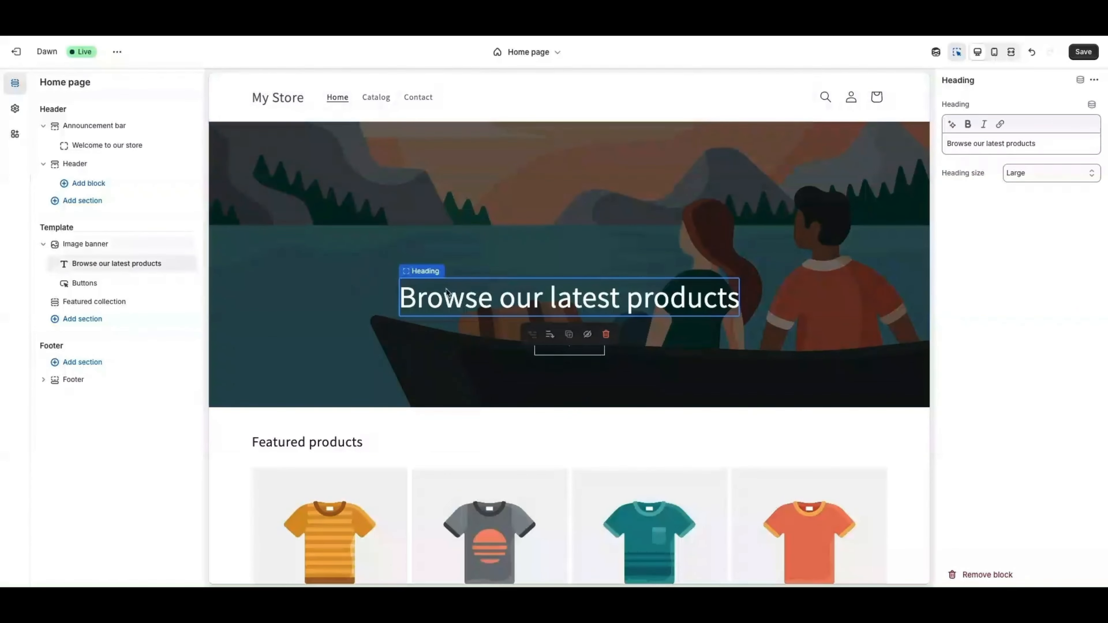
{"action": "double_click", "coordinate": [478, 307]}
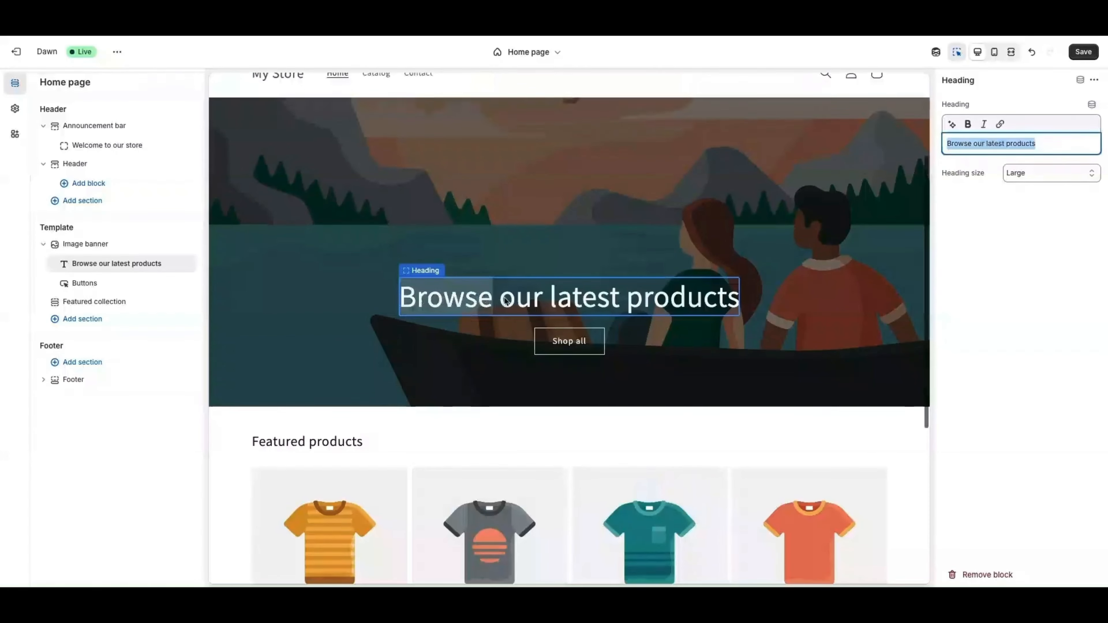
{"action": "type", "text": "Chang"}
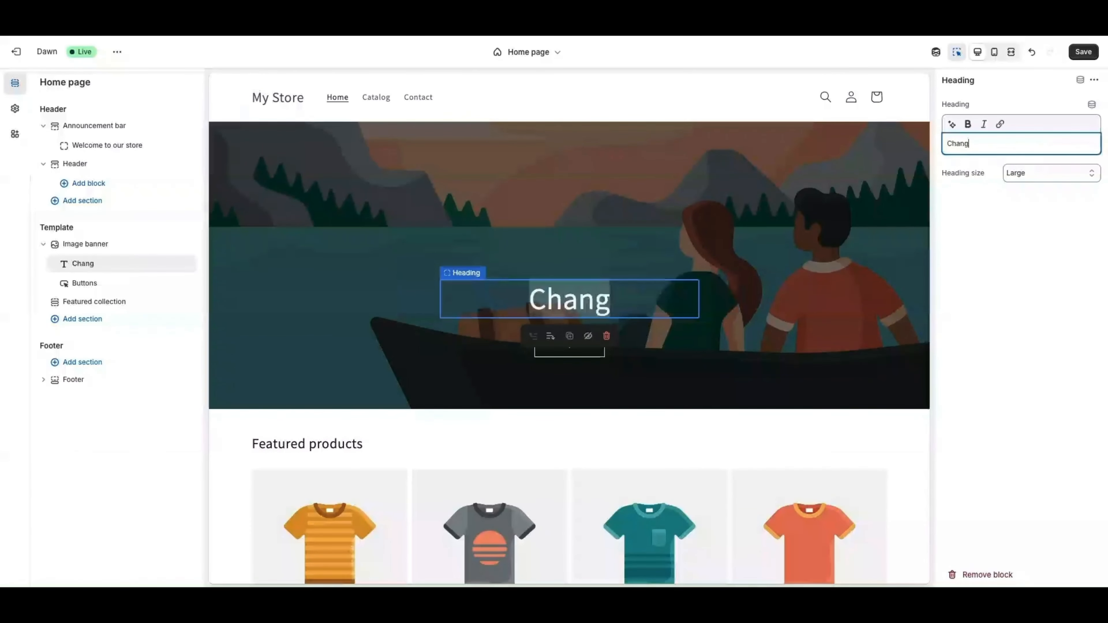
{"action": "type", "text": "e this to what you"}
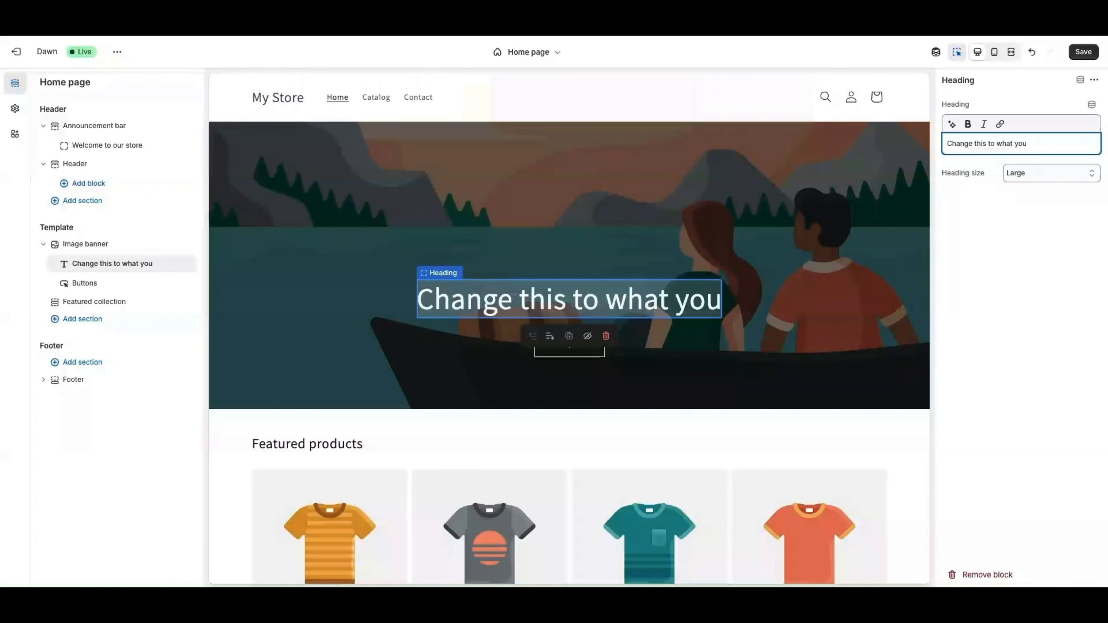
{"action": "type", "text": " want it"}
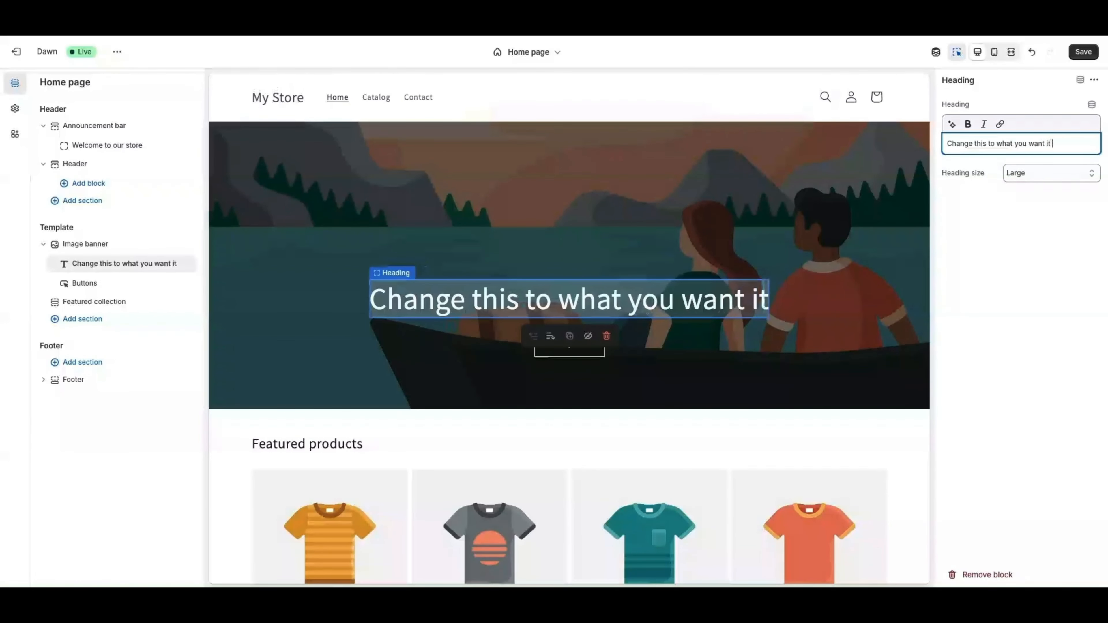
{"action": "type", "text": " to be"}
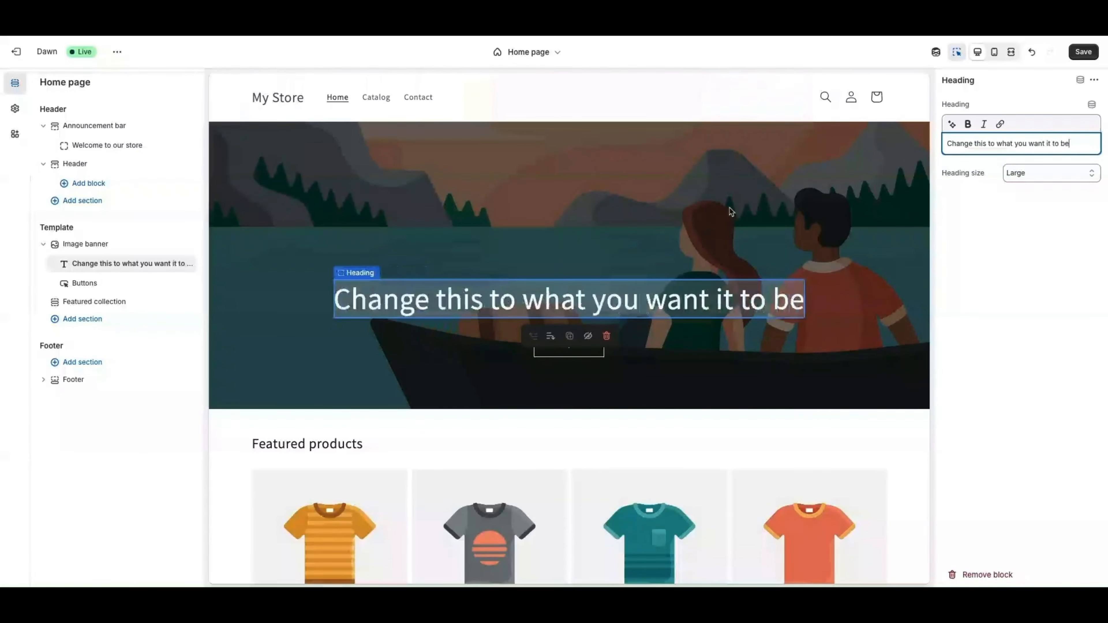
Try the Extra extra large size on the banner heading, and set the heading size back to Large
{"action": "left_click", "coordinate": [1034, 173]}
{"action": "left_click", "coordinate": [1026, 199]}
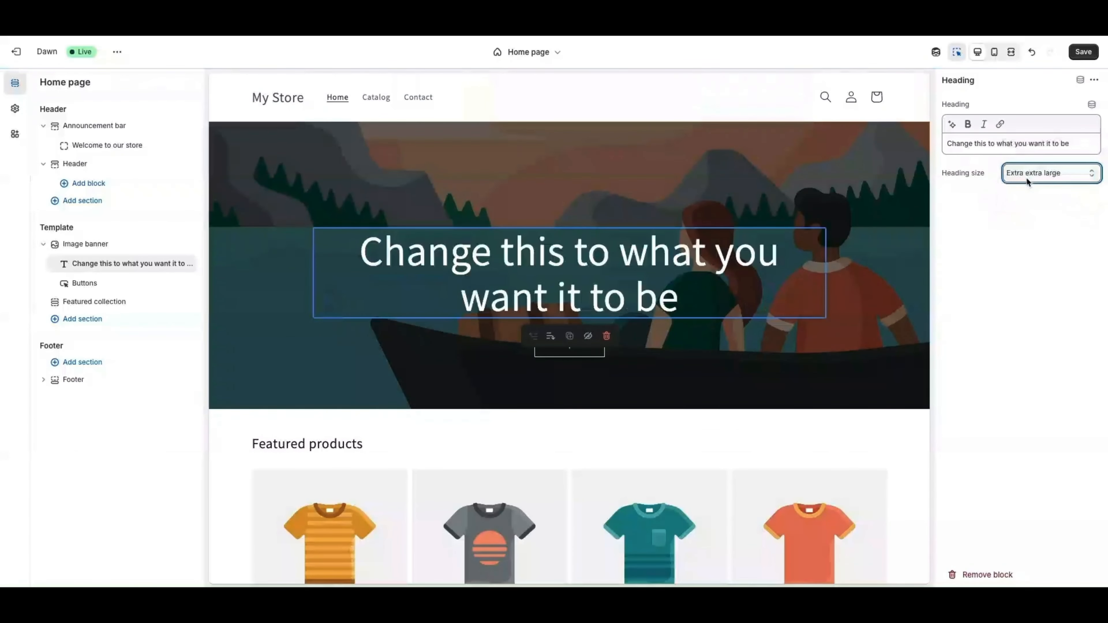
{"action": "left_click", "coordinate": [1026, 174]}
{"action": "left_click", "coordinate": [1027, 151]}
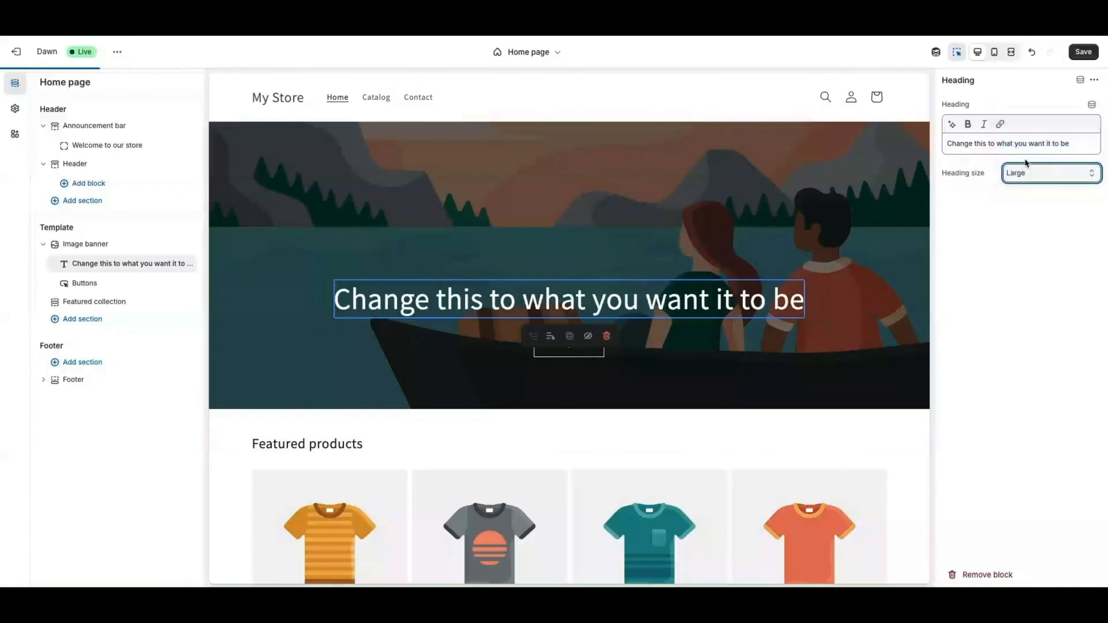
Check the banner heading in the mobile preview and return to the desktop preview
{"action": "left_click", "coordinate": [991, 56]}
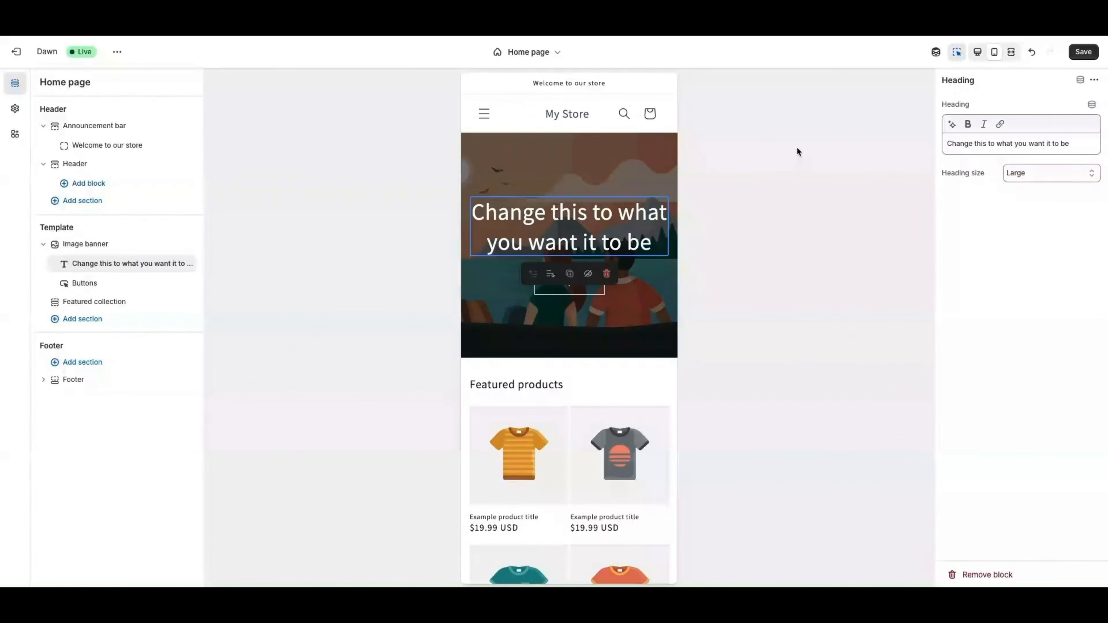
{"action": "left_click", "coordinate": [976, 53]}
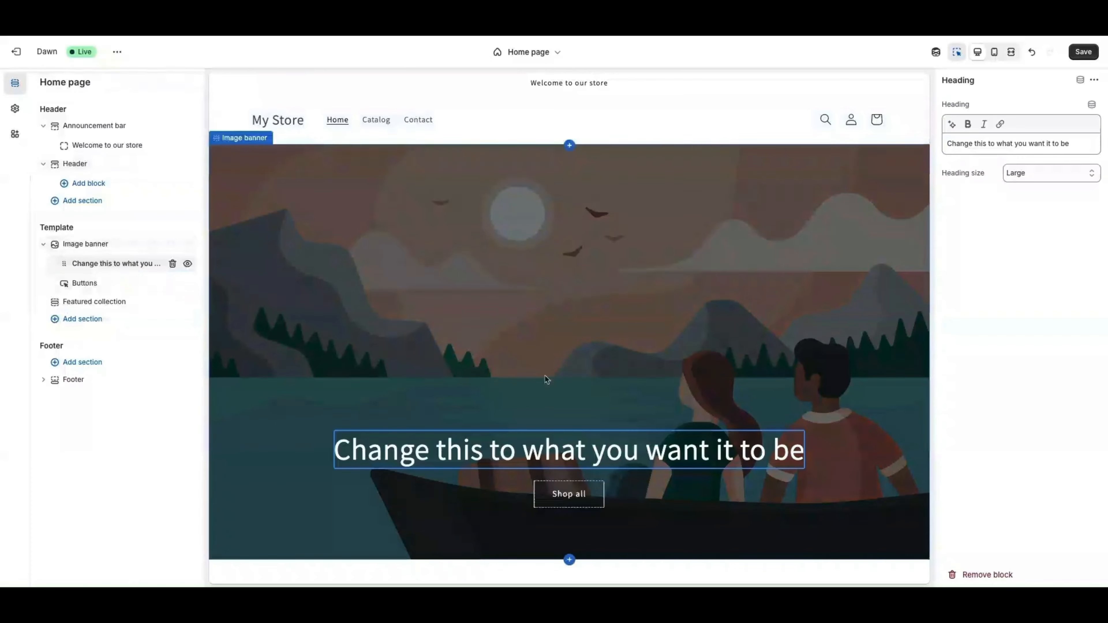
{"action": "scroll", "coordinate": [567, 332], "scroll_direction": "down", "scroll_amount": 1}
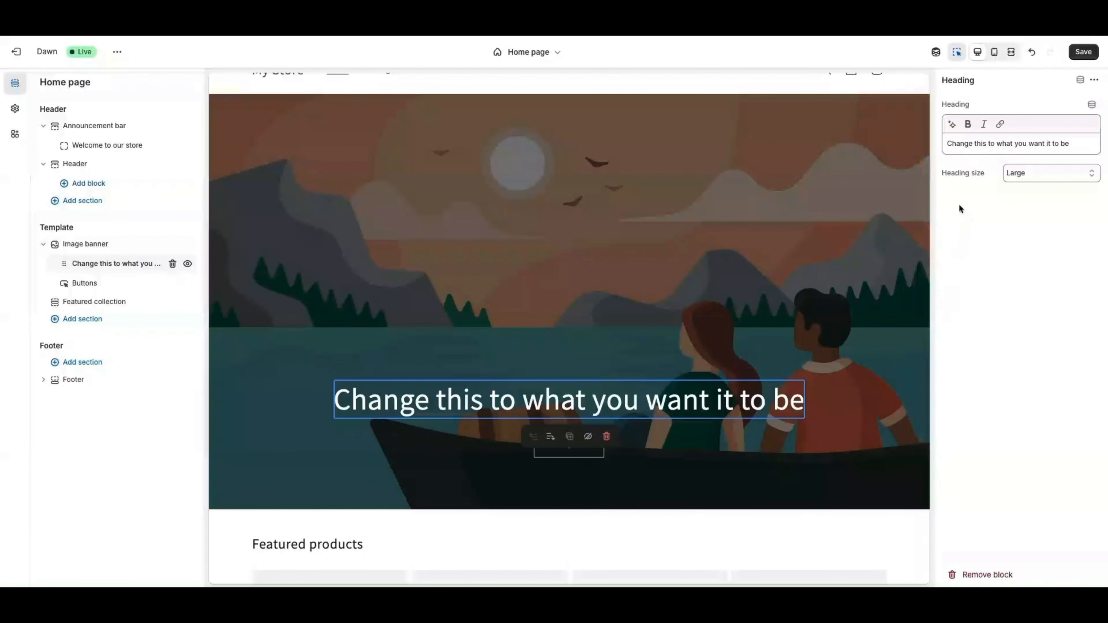
Try bold formatting on the whole banner heading, and remove it again
{"action": "left_click", "coordinate": [566, 410]}
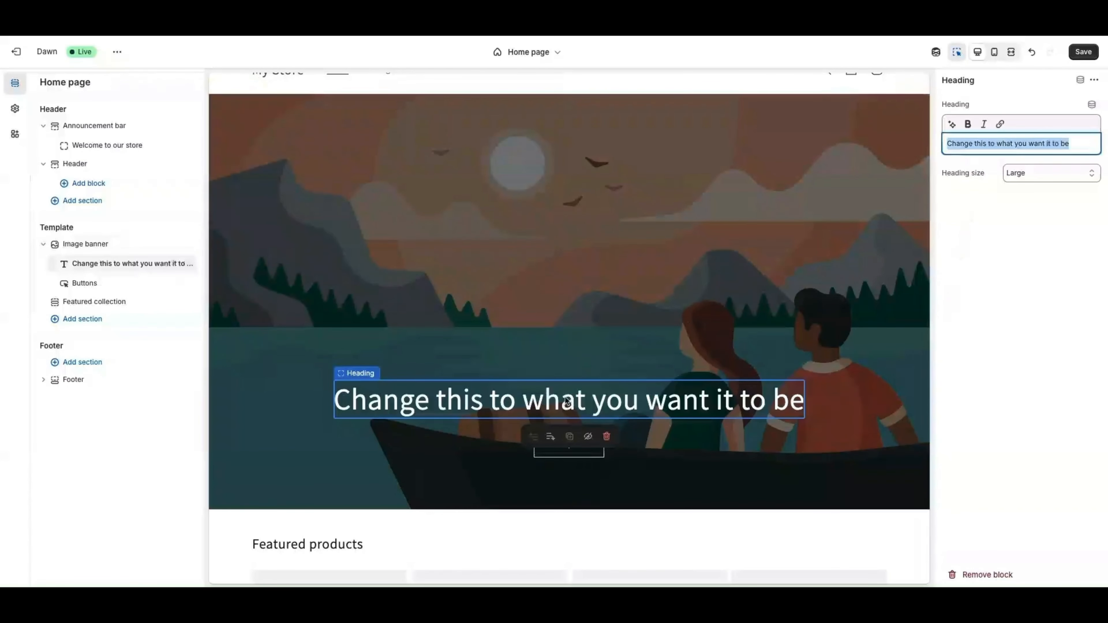
{"action": "left_click", "coordinate": [968, 125]}
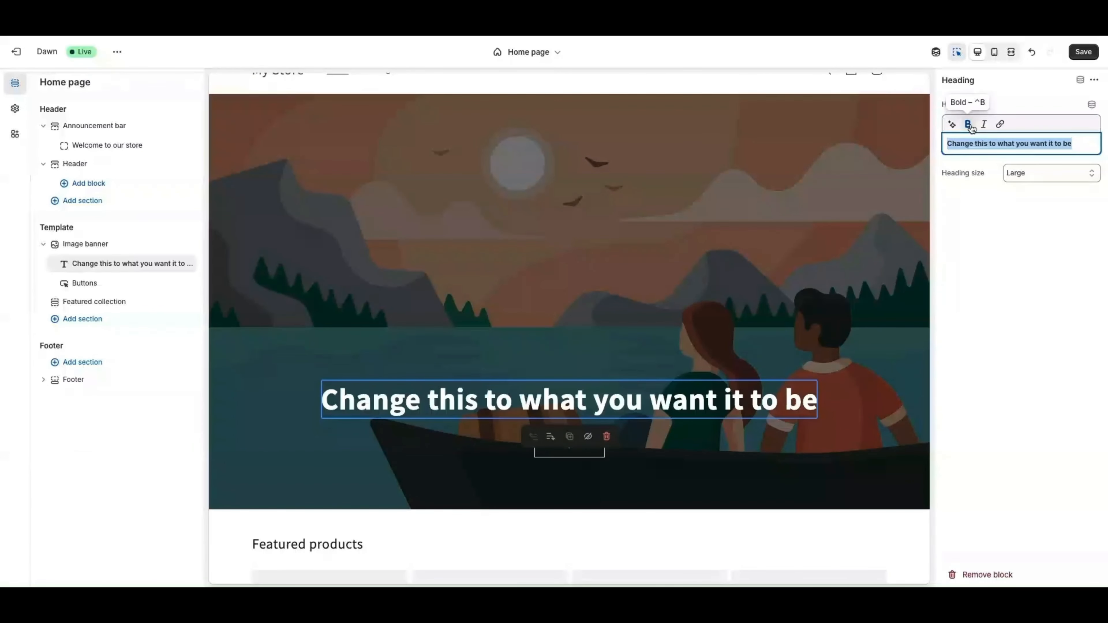
{"action": "left_click", "coordinate": [969, 125]}
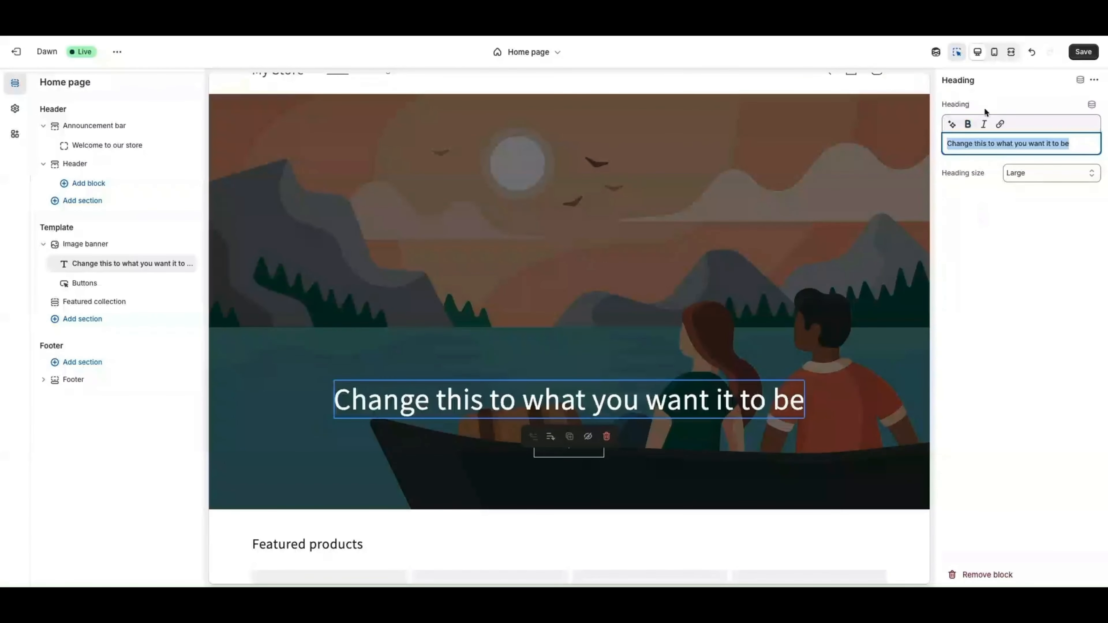
Change the label of the image banner's first button to "Show Now"
{"action": "left_click", "coordinate": [82, 283]}
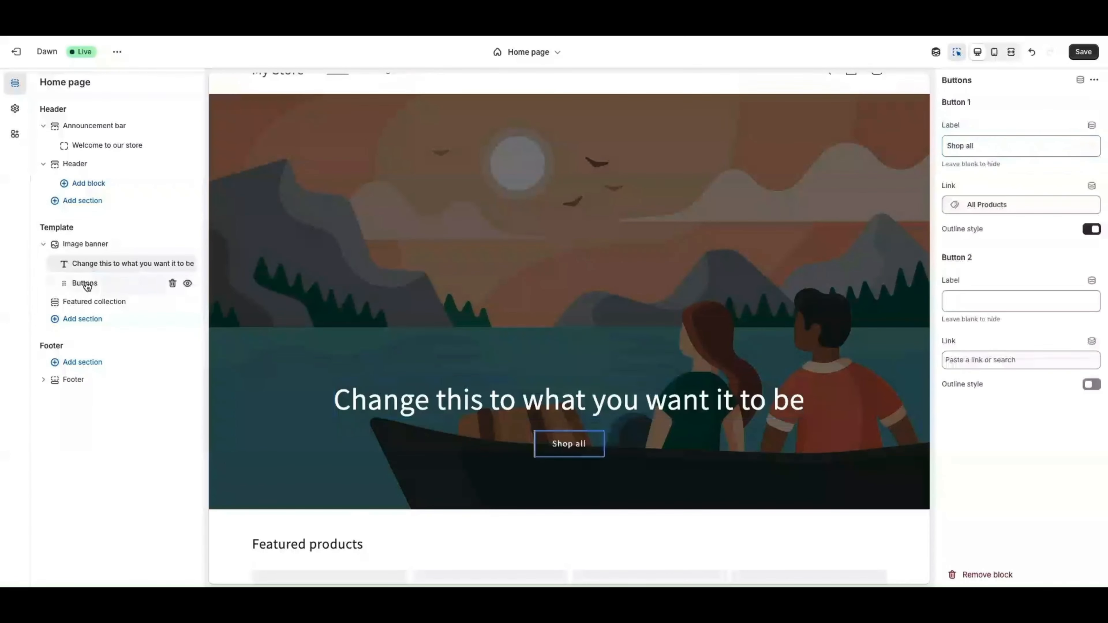
{"action": "scroll", "coordinate": [594, 397], "scroll_direction": "down", "scroll_amount": 2}
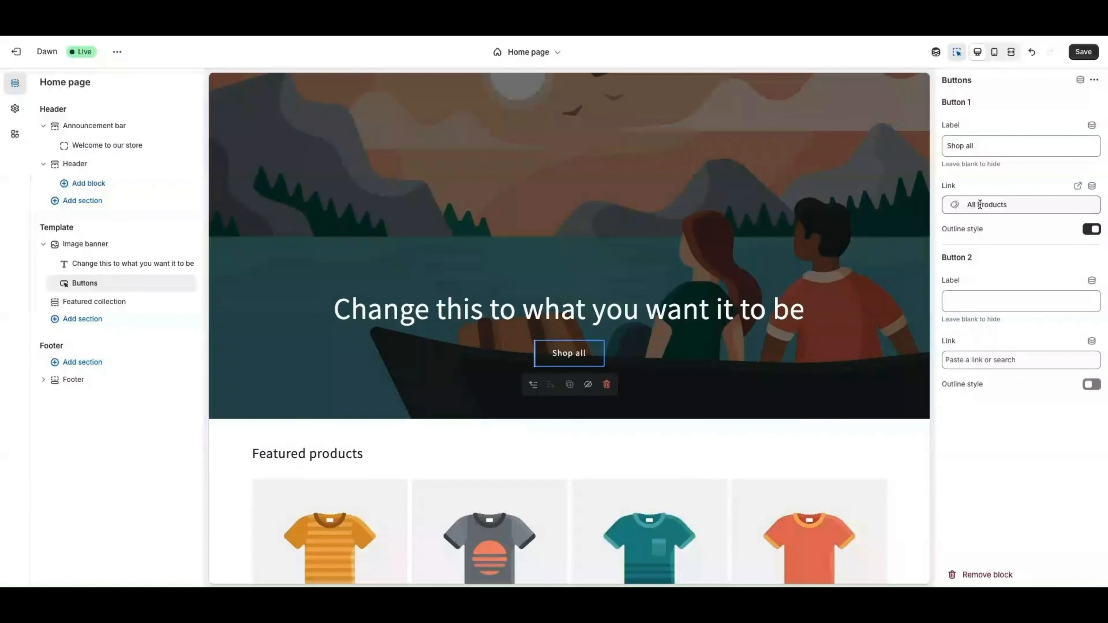
{"action": "left_click_drag", "start_coordinate": [980, 147], "coordinate": [945, 145]}
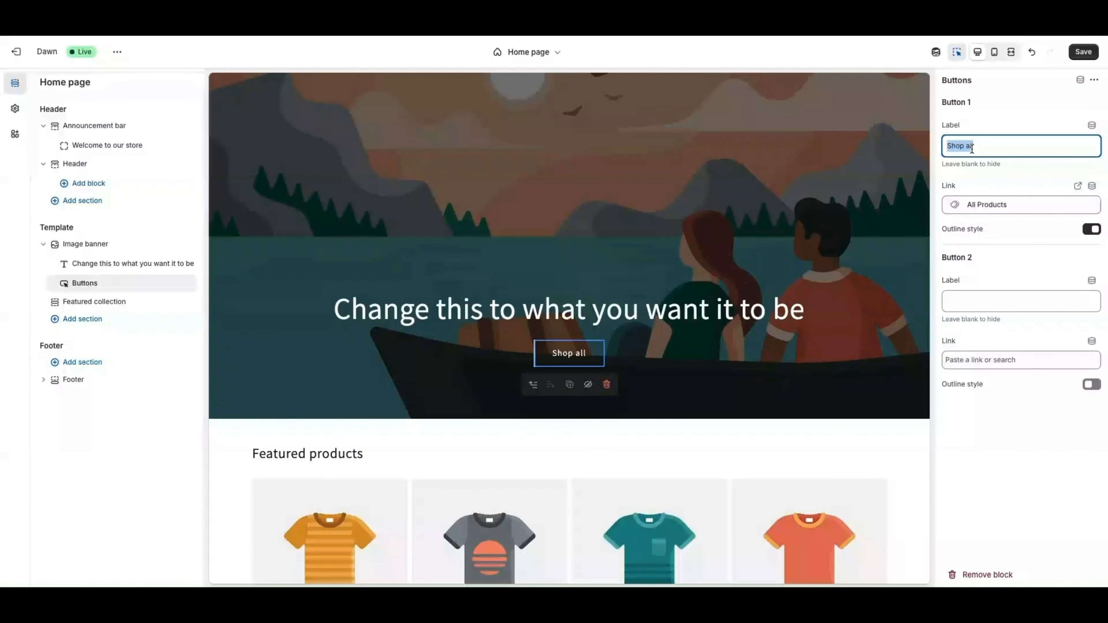
{"action": "type", "text": "Sho"}
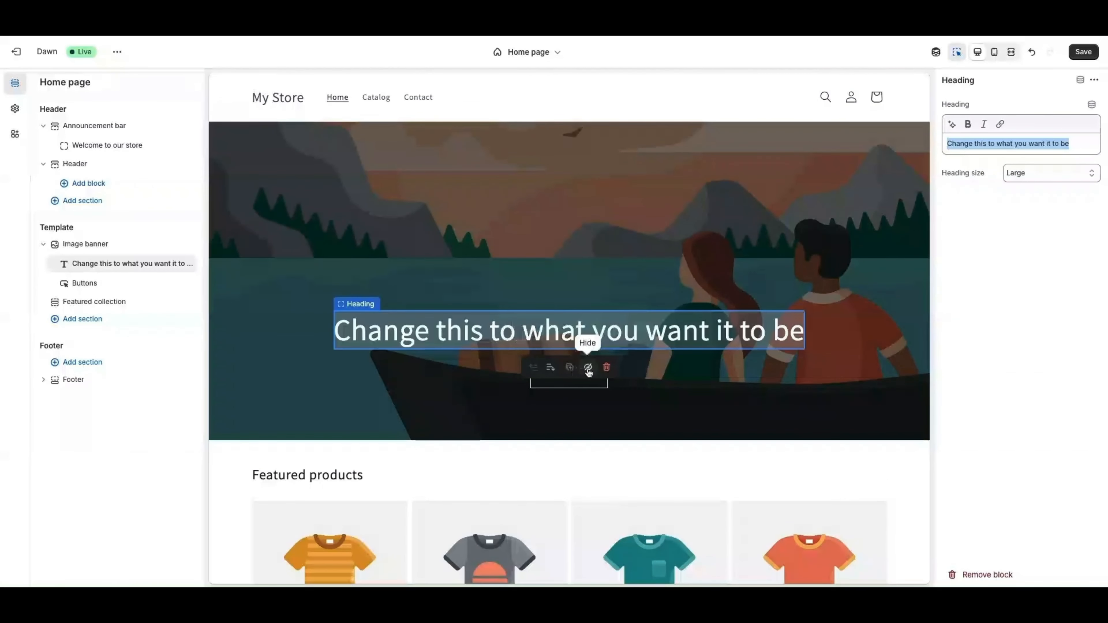
Hide the image banner's heading block and show it again
{"action": "left_click", "coordinate": [588, 370]}
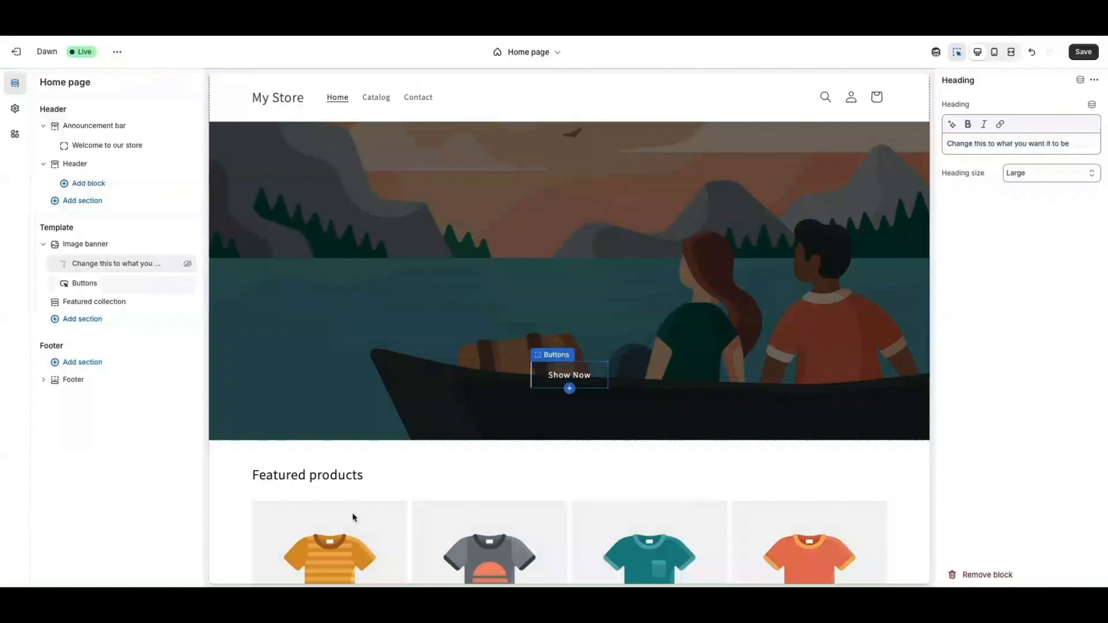
{"action": "left_click", "coordinate": [187, 265]}
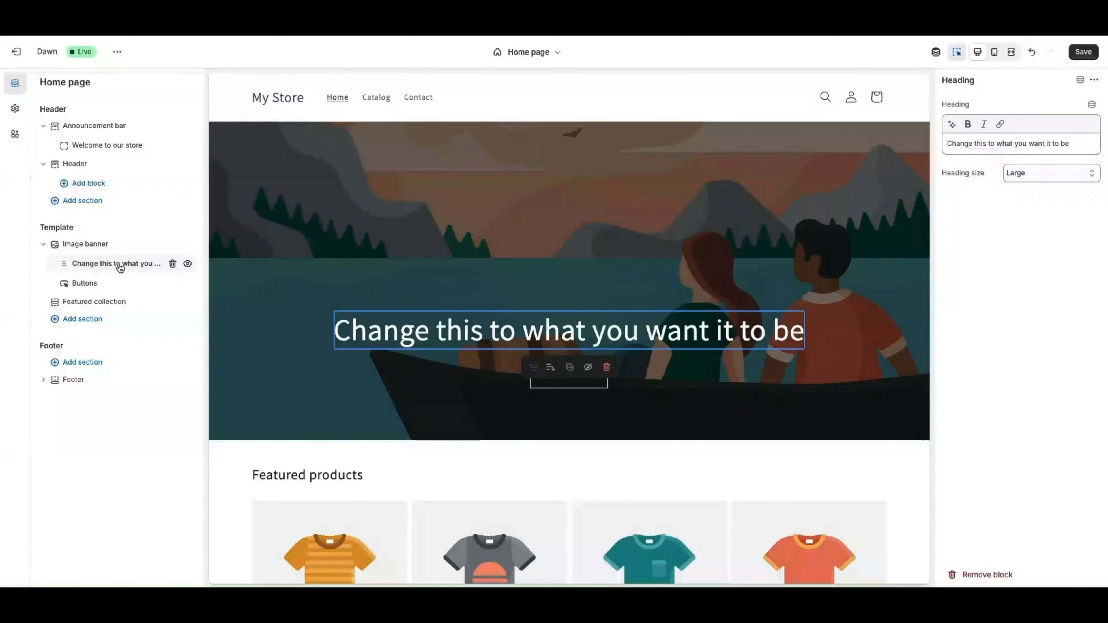
Set the Featured collection section's color scheme to Scheme 4, and look over the page and the section's remaining settings
{"action": "scroll", "coordinate": [571, 375], "scroll_direction": "down", "scroll_amount": 5}
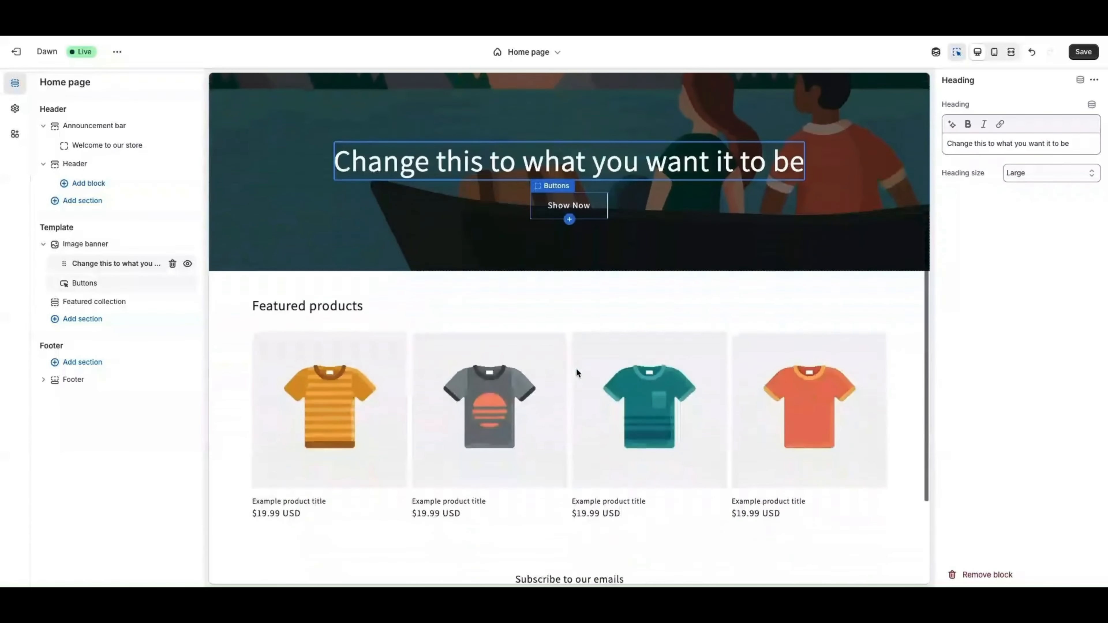
{"action": "scroll", "coordinate": [304, 336], "scroll_direction": "down", "scroll_amount": 2}
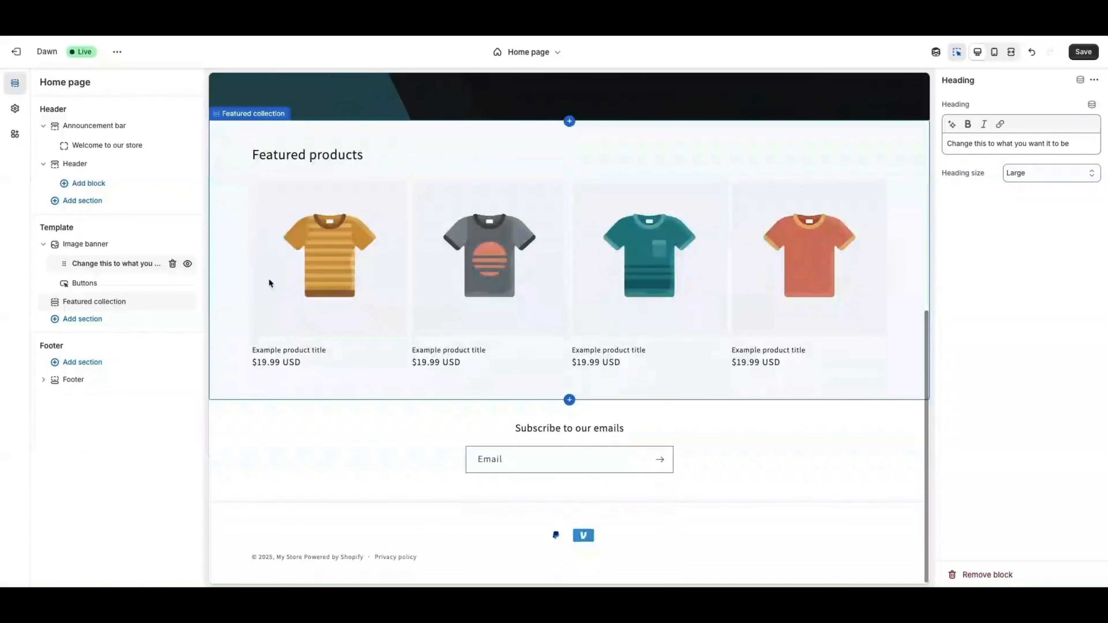
{"action": "left_click", "coordinate": [280, 261]}
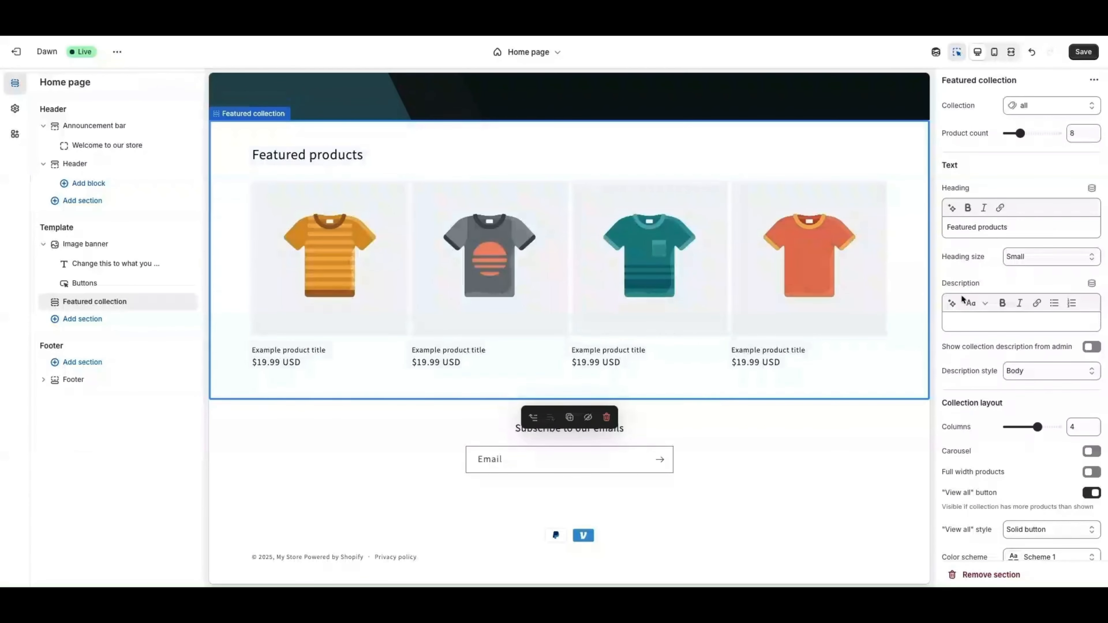
{"action": "scroll", "coordinate": [986, 194], "scroll_direction": "down", "scroll_amount": 3}
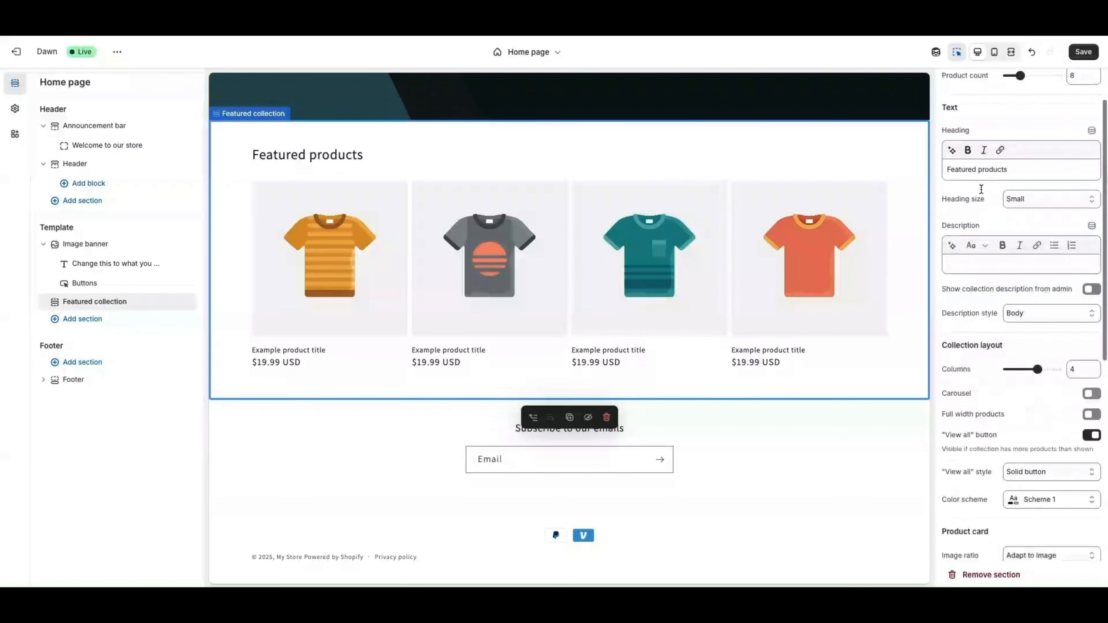
{"action": "scroll", "coordinate": [971, 281], "scroll_direction": "down", "scroll_amount": 3}
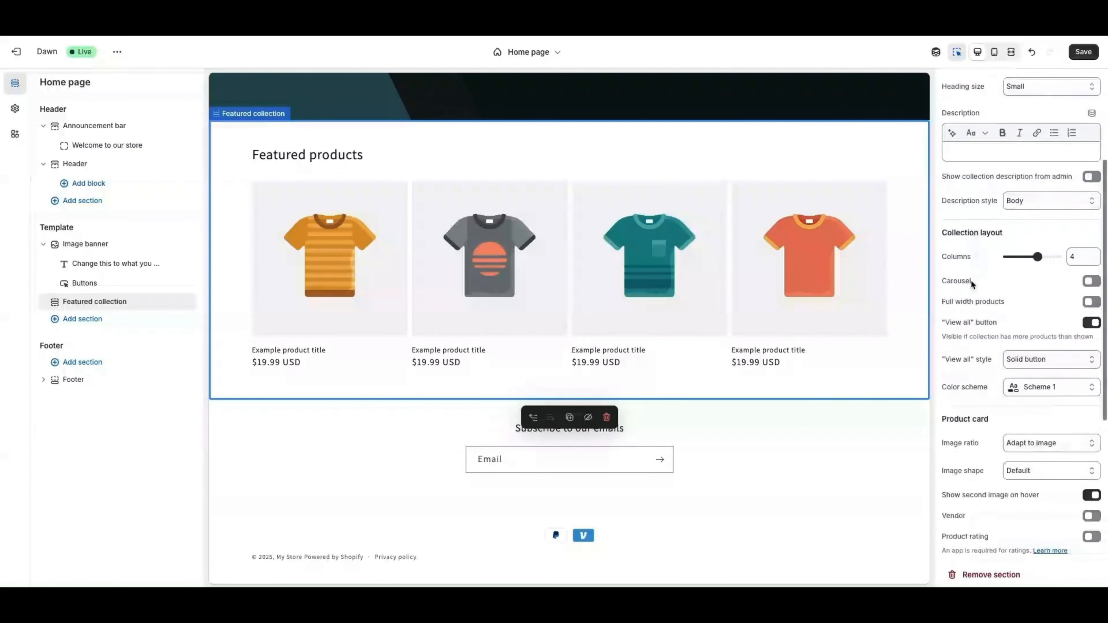
{"action": "left_click", "coordinate": [1051, 349]}
{"action": "left_click", "coordinate": [1022, 473]}
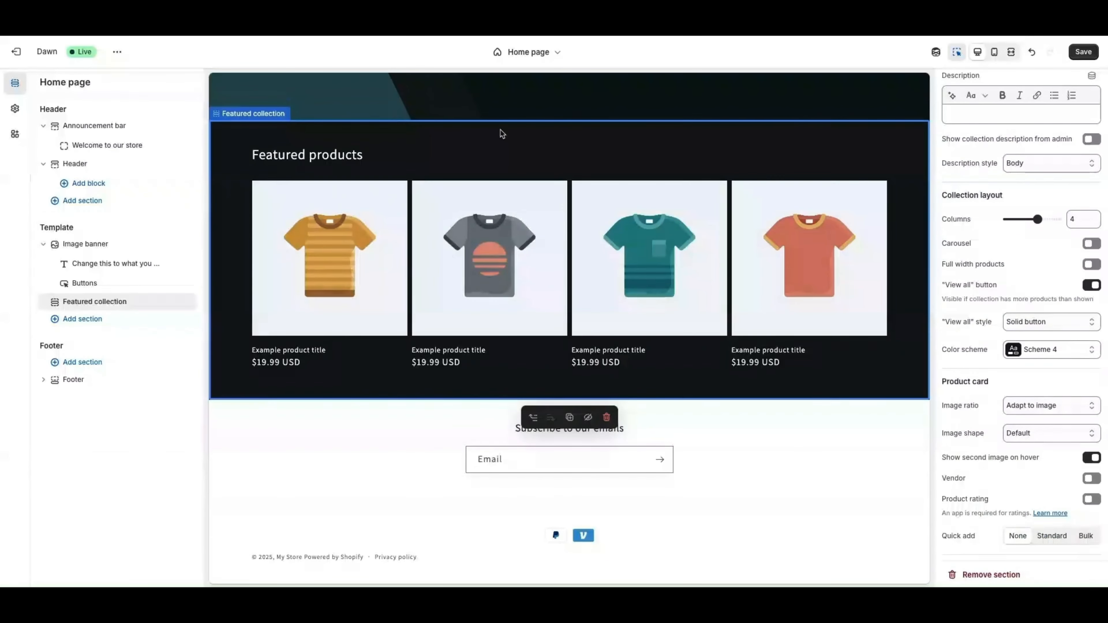
{"action": "scroll", "coordinate": [500, 144], "scroll_direction": "up", "scroll_amount": 5}
{"action": "scroll", "coordinate": [593, 333], "scroll_direction": "down", "scroll_amount": 4}
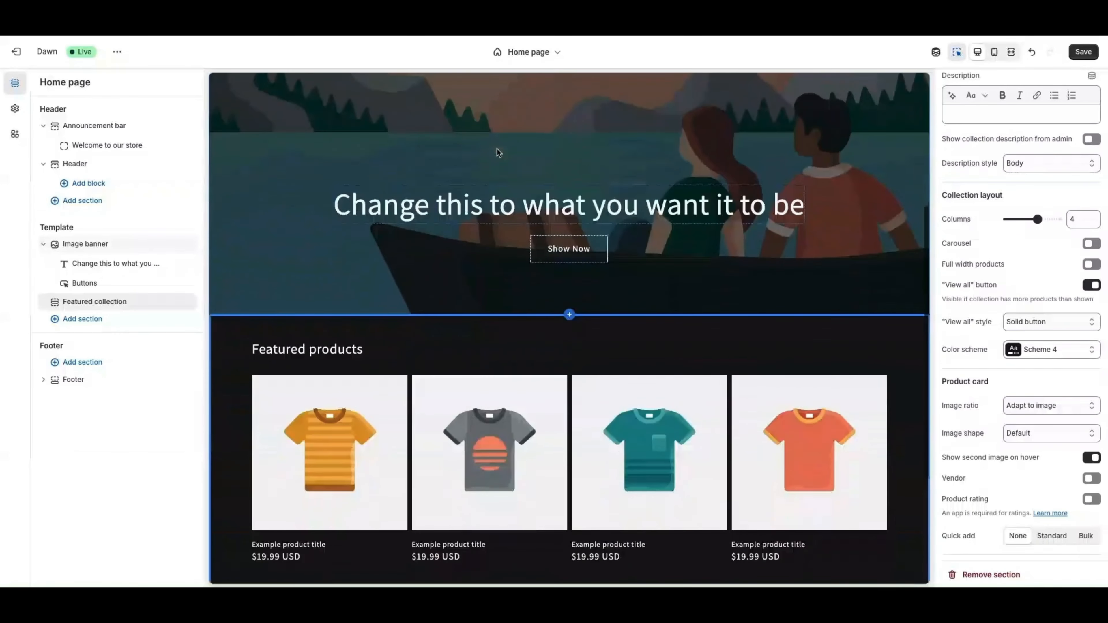
{"action": "scroll", "coordinate": [949, 432], "scroll_direction": "down", "scroll_amount": 7}
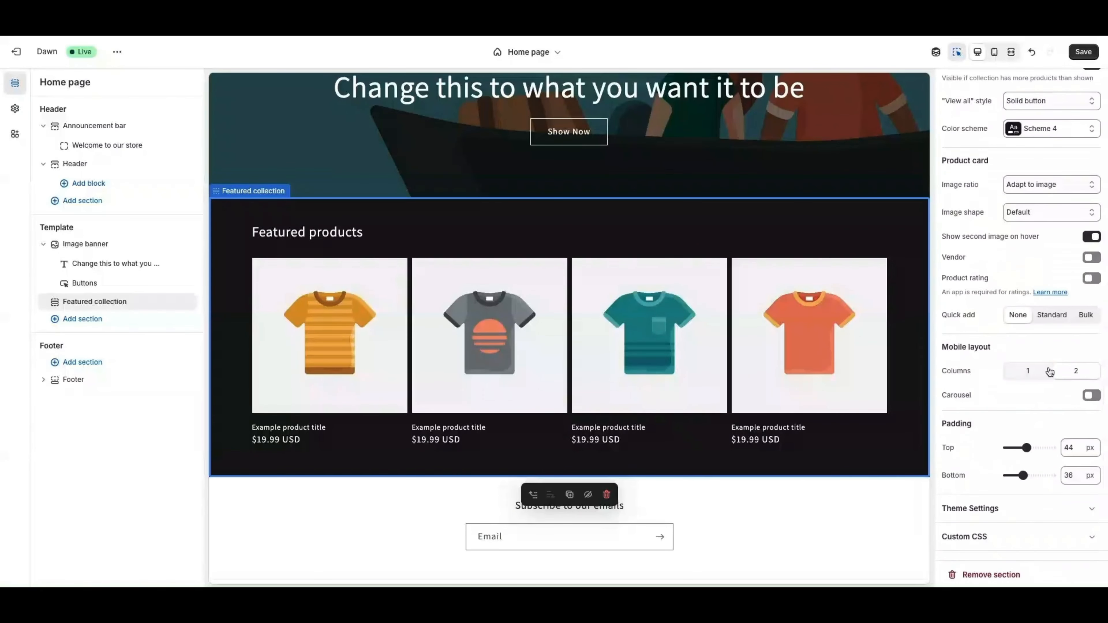
Try a one-column mobile layout for the Featured collection, return it to two columns, and keep the "View all" style as Solid button
{"action": "left_click", "coordinate": [1029, 378]}
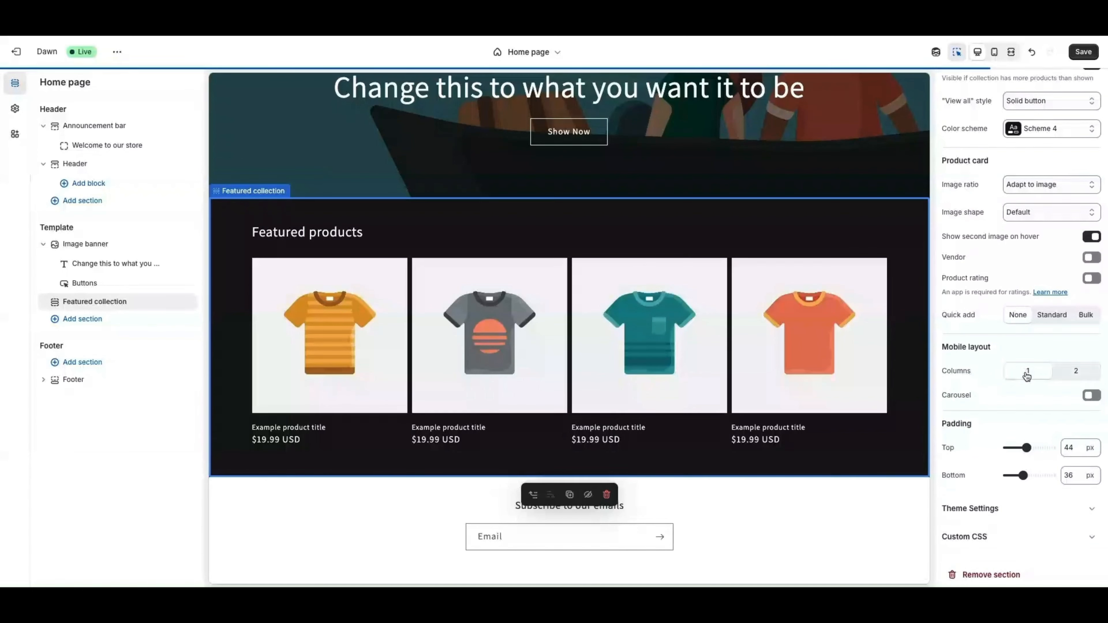
{"action": "left_click", "coordinate": [1074, 372]}
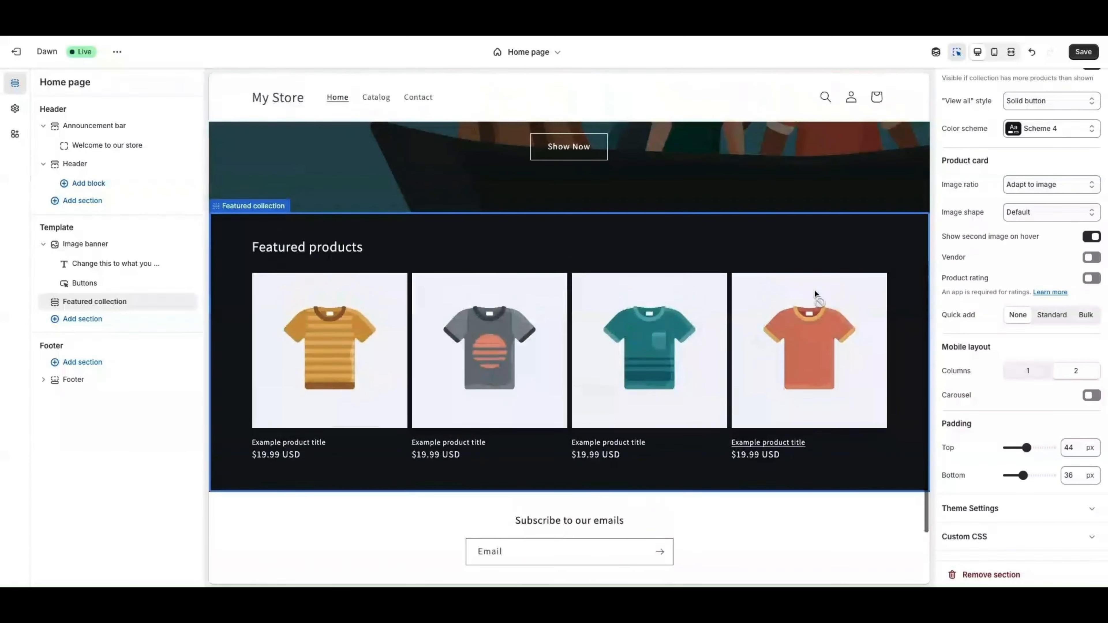
{"action": "left_click", "coordinate": [1029, 102]}
{"action": "left_click", "coordinate": [1029, 109]}
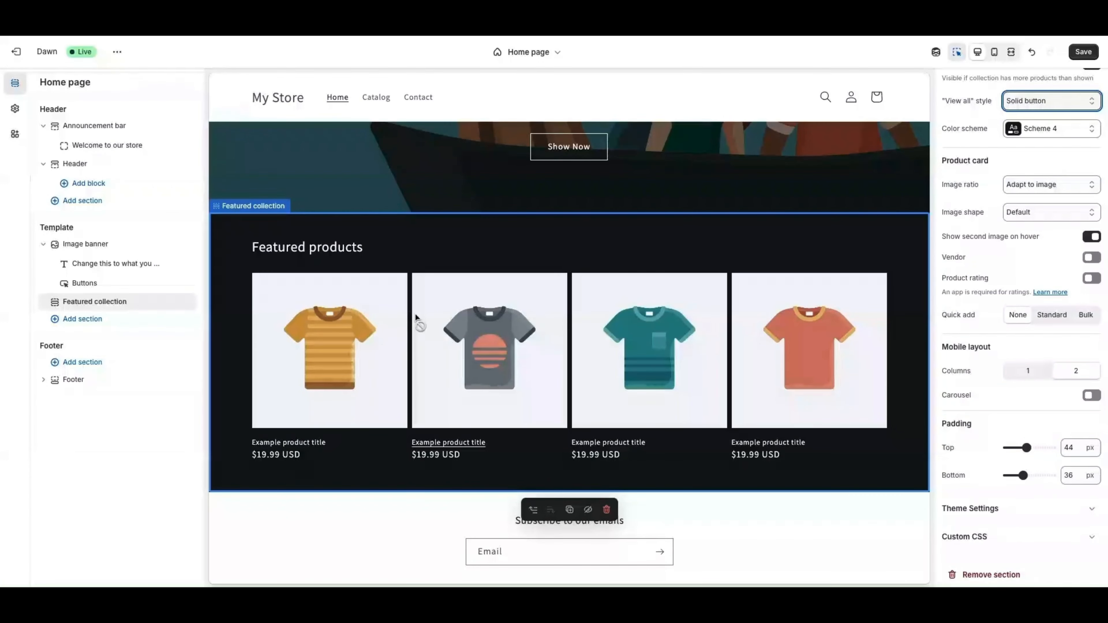
Select the image banner's heading and look over the home page preview
{"action": "scroll", "coordinate": [353, 315], "scroll_direction": "up", "scroll_amount": 2}
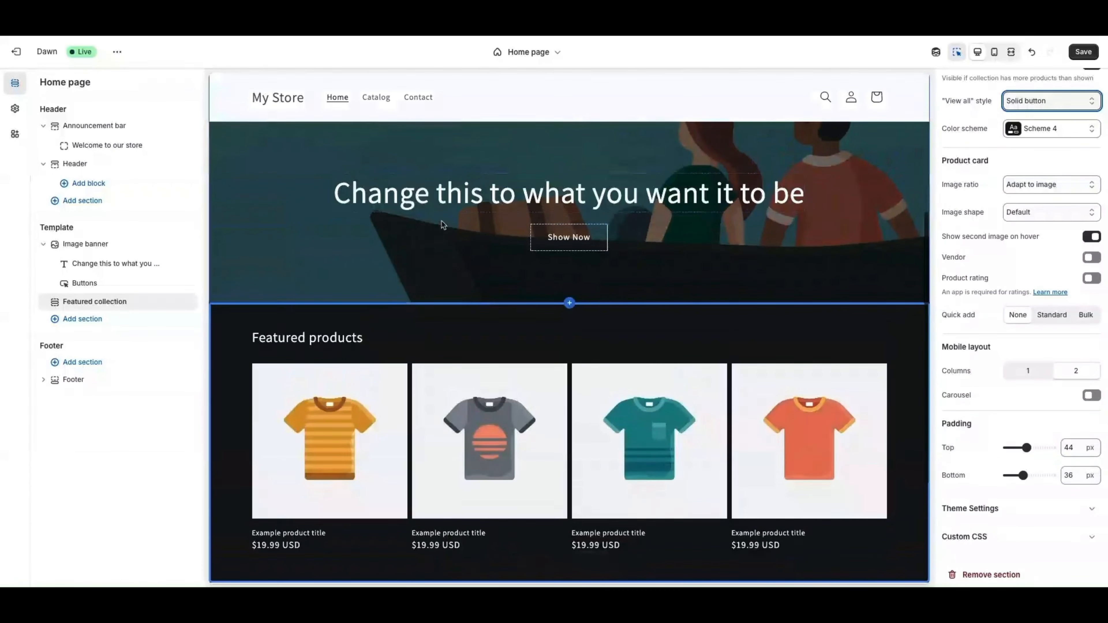
{"action": "left_click", "coordinate": [439, 192]}
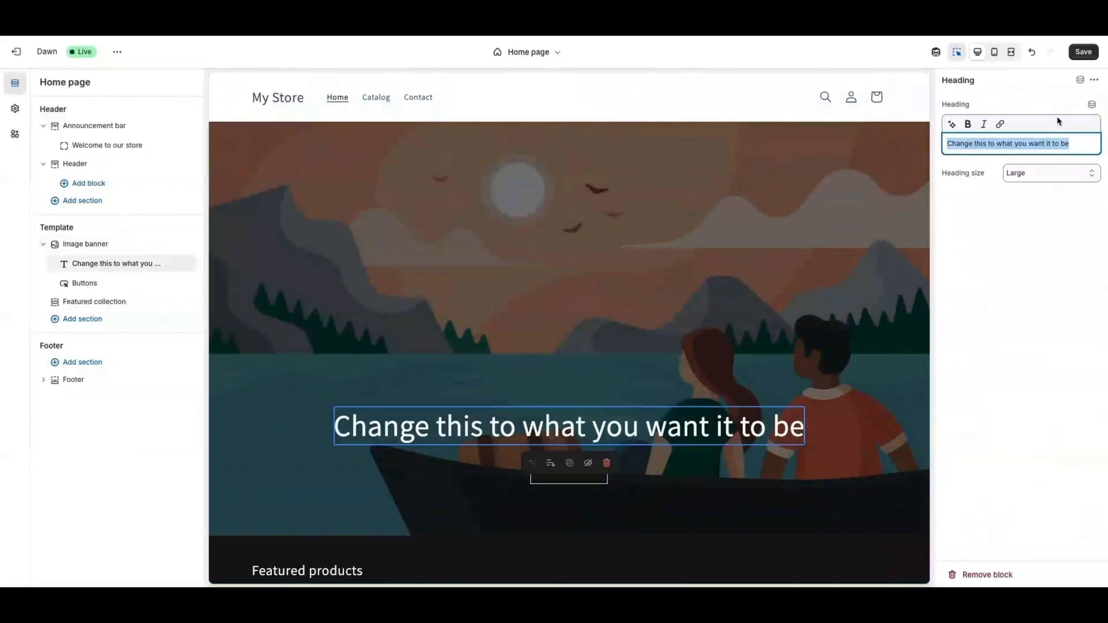
{"action": "scroll", "coordinate": [364, 264], "scroll_direction": "down", "scroll_amount": 5}
{"action": "scroll", "coordinate": [339, 250], "scroll_direction": "up", "scroll_amount": 2}
{"action": "scroll", "coordinate": [346, 258], "scroll_direction": "down", "scroll_amount": 5}
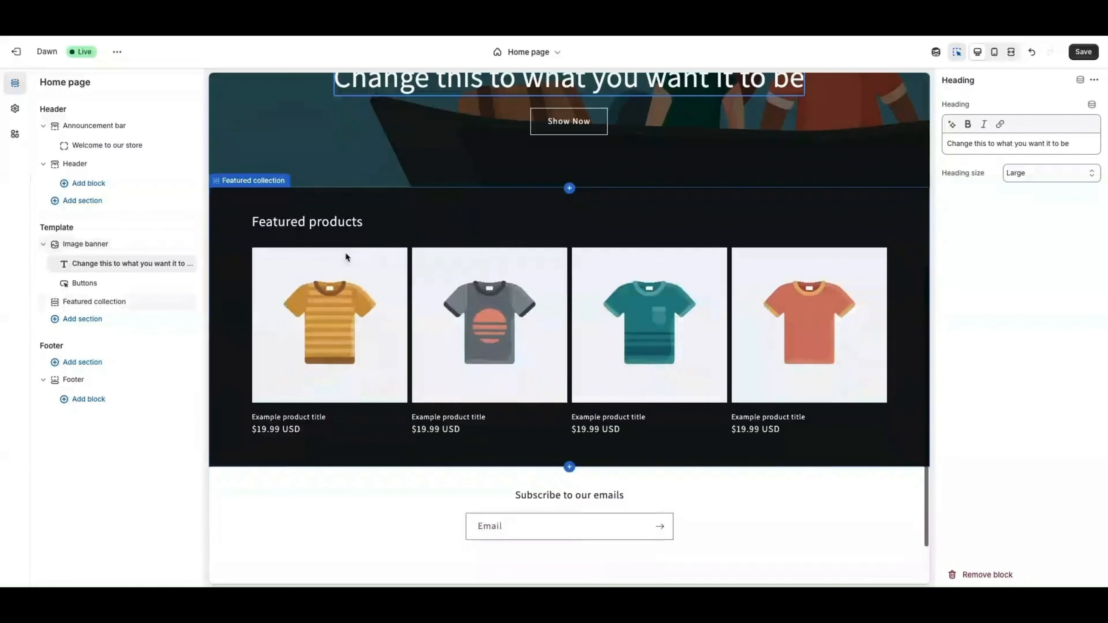
{"action": "scroll", "coordinate": [345, 256], "scroll_direction": "up", "scroll_amount": 2}
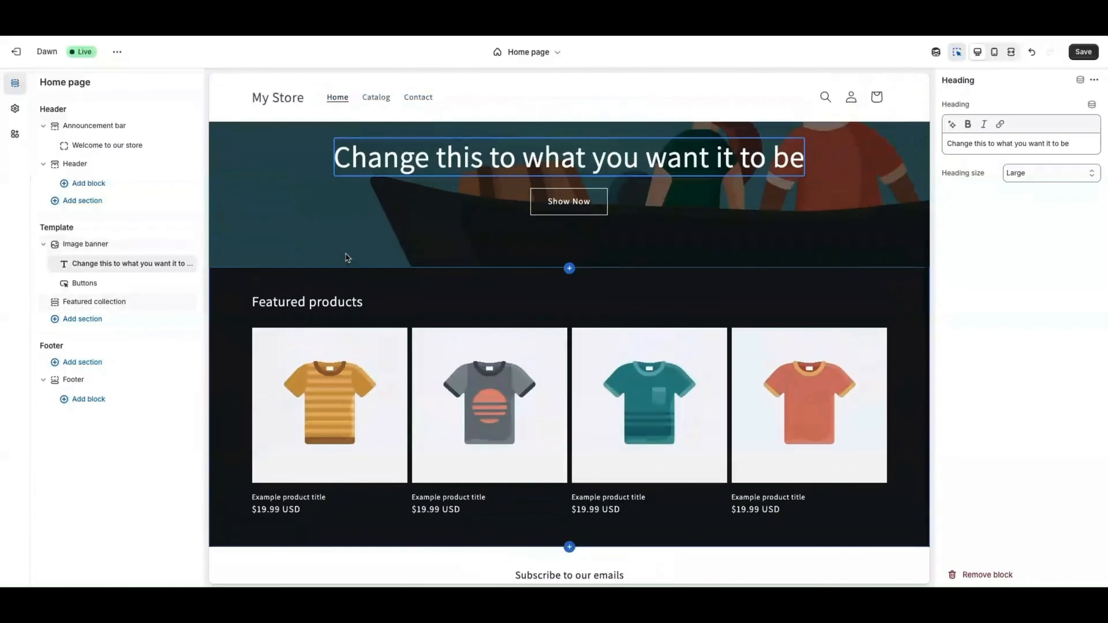
Look through the theme-wide typography and color settings, and open the logo settings
{"action": "left_click", "coordinate": [15, 111]}
{"action": "left_click", "coordinate": [77, 169]}
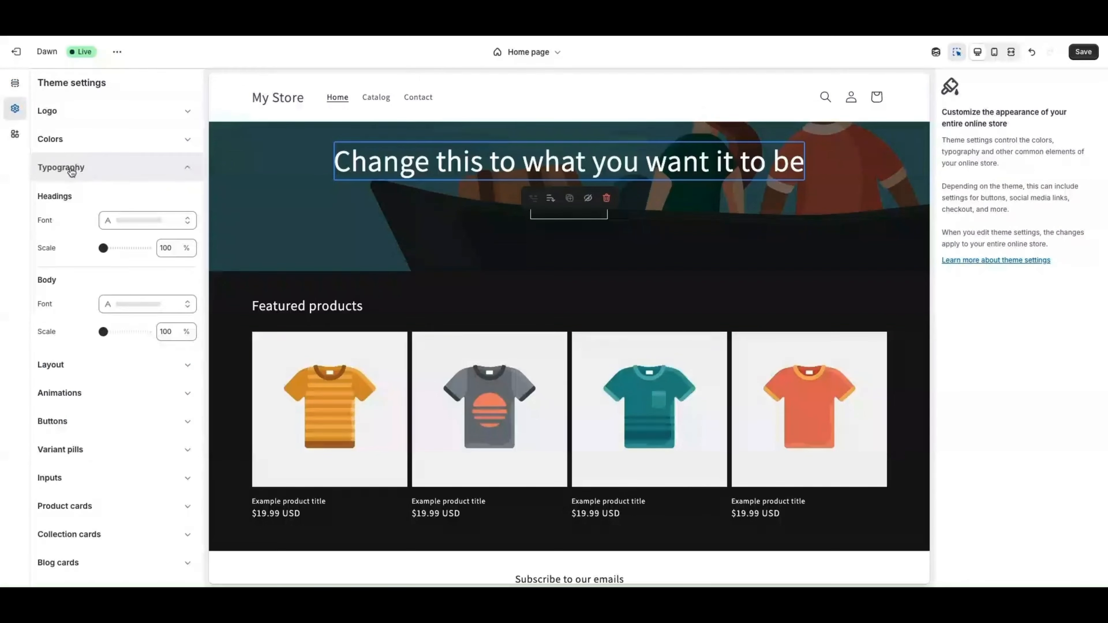
{"action": "left_click", "coordinate": [70, 145]}
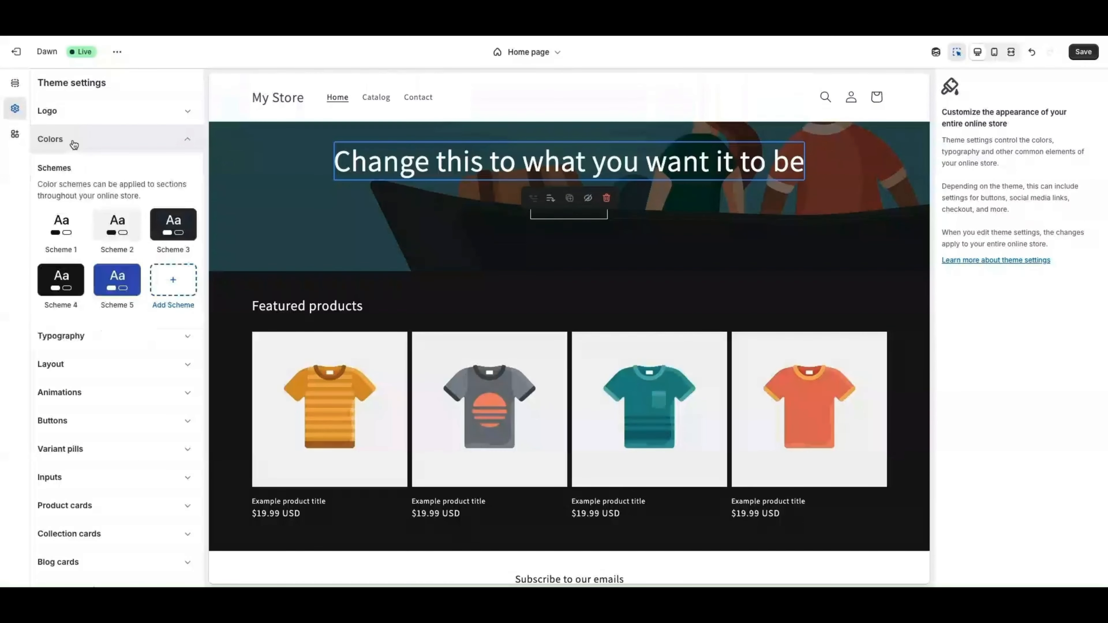
{"action": "left_click", "coordinate": [65, 113]}
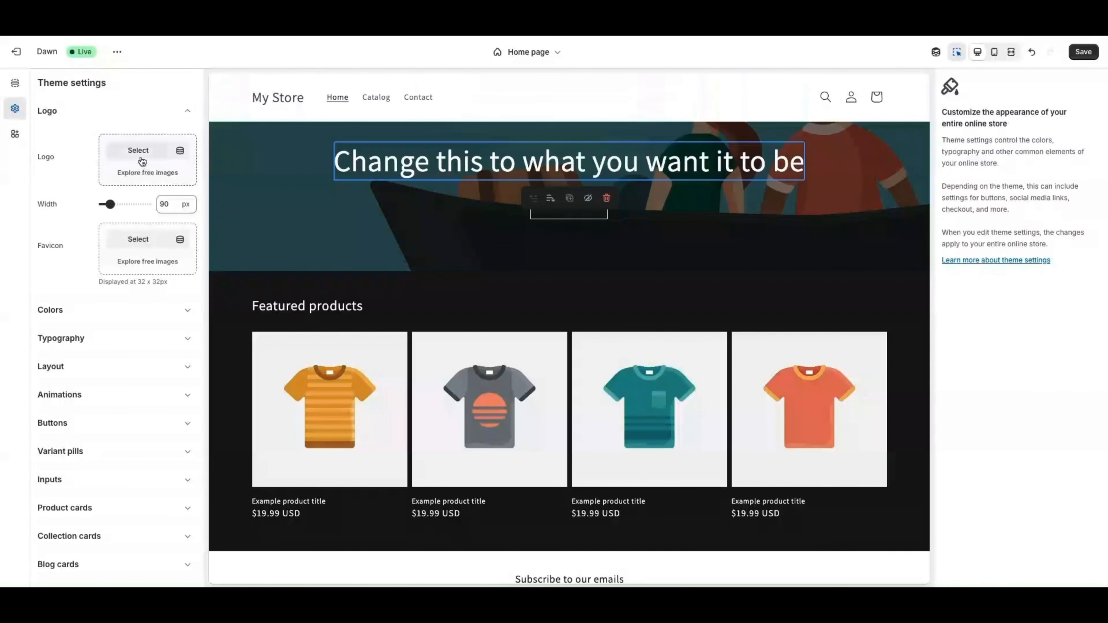
{"action": "left_click", "coordinate": [139, 151]}
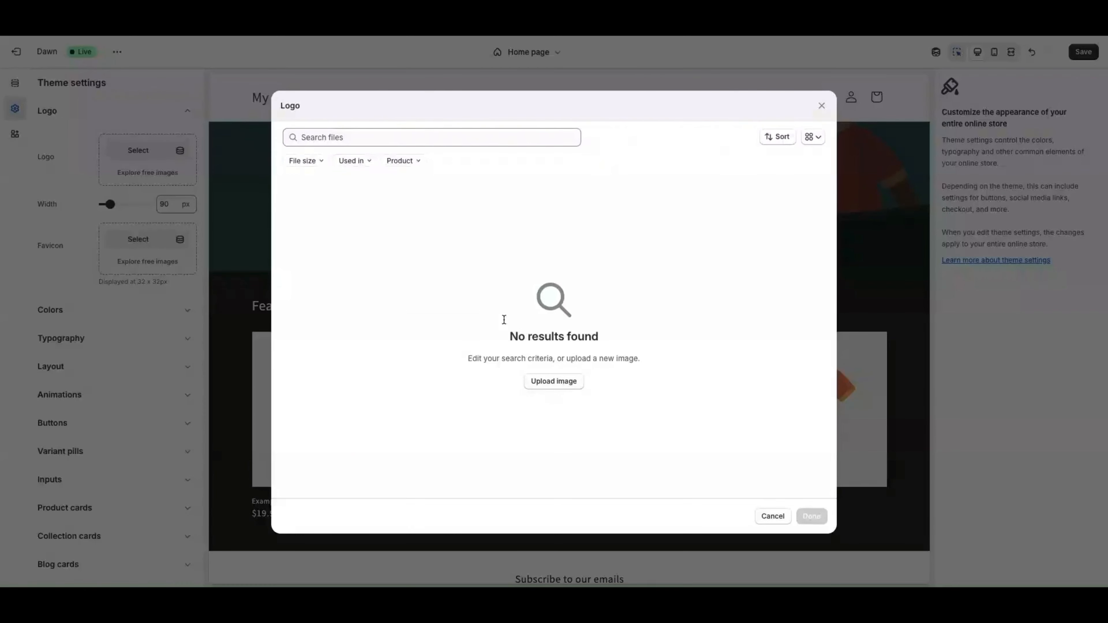
{"action": "left_click", "coordinate": [545, 387]}
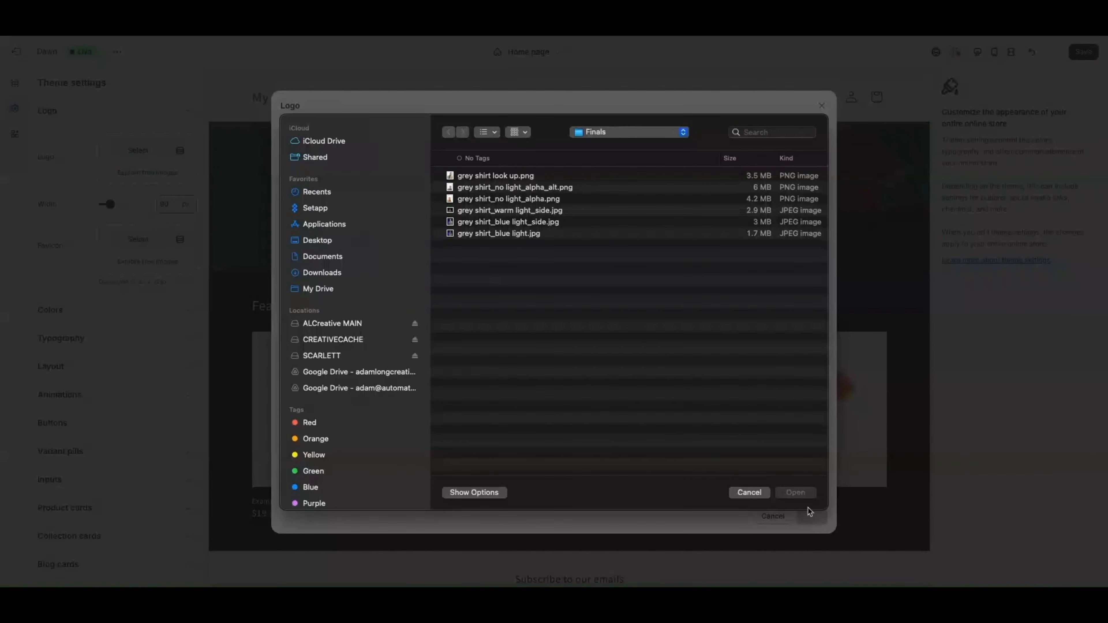
{"action": "left_click", "coordinate": [749, 492]}
{"action": "left_click", "coordinate": [135, 253]}
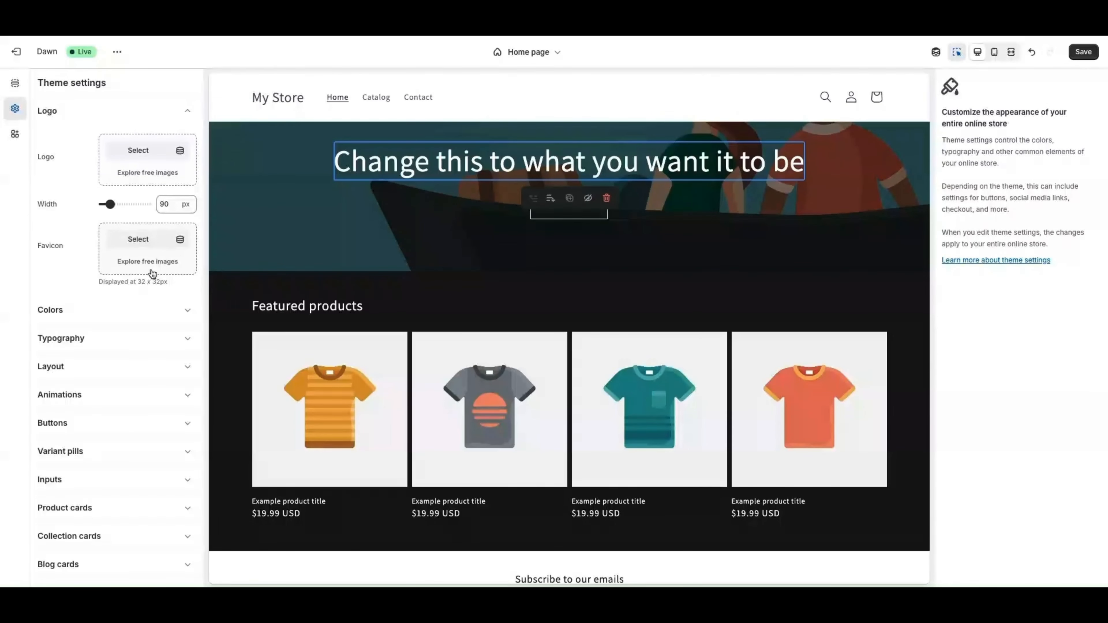
Set the store logo to the free Women's Fashion image of a model on a yellow background, and check it in the header
{"action": "left_click", "coordinate": [131, 172]}
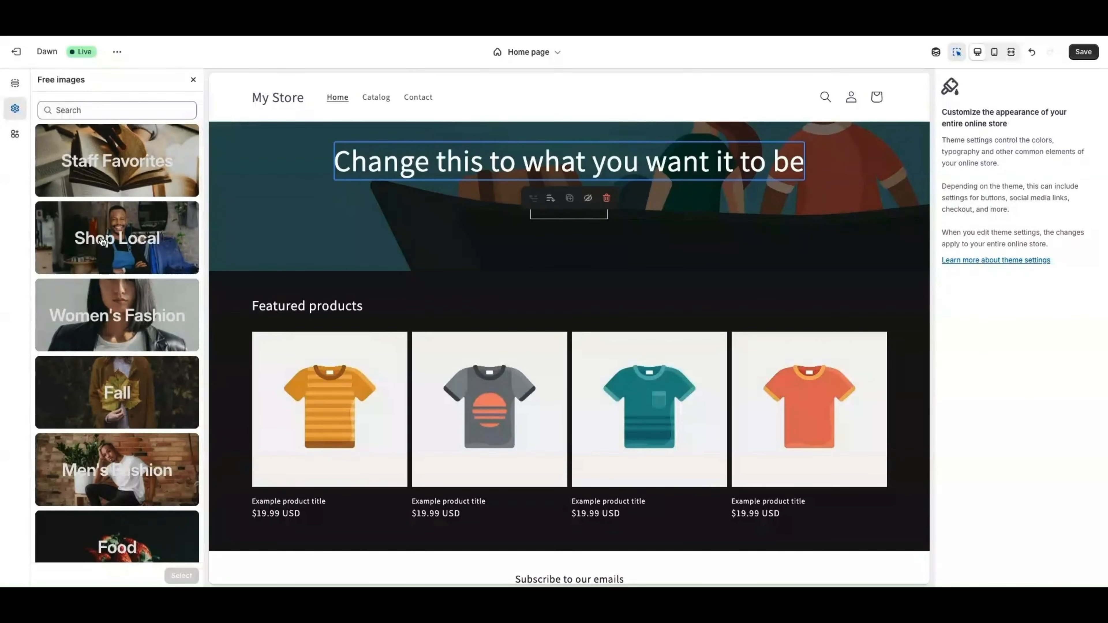
{"action": "left_click", "coordinate": [177, 315]}
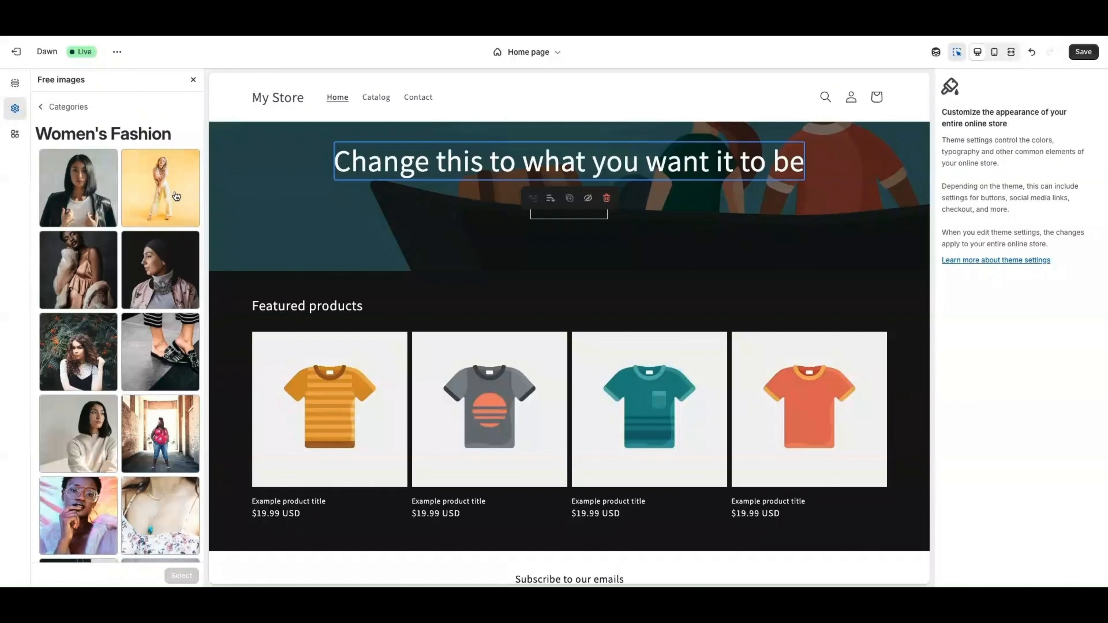
{"action": "left_click", "coordinate": [157, 189]}
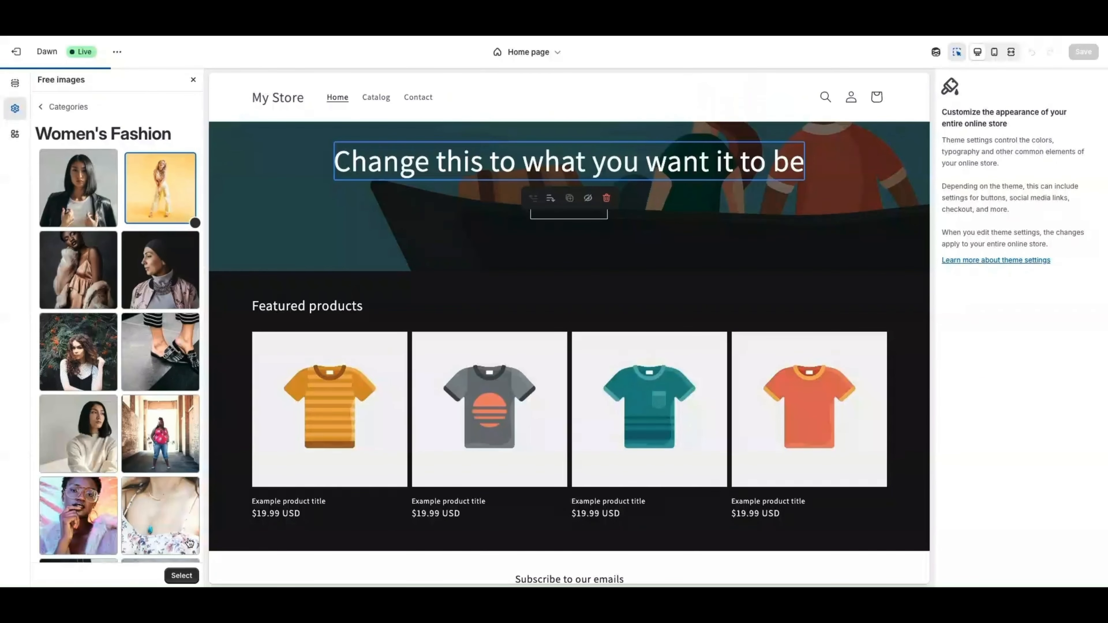
{"action": "left_click", "coordinate": [182, 576]}
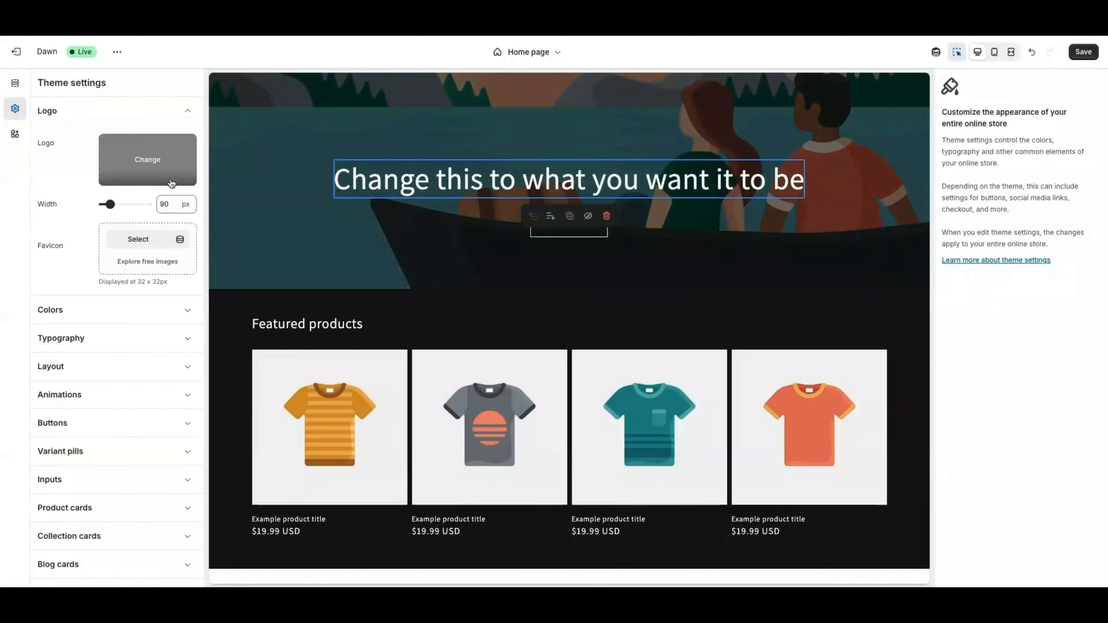
{"action": "scroll", "coordinate": [337, 134], "scroll_direction": "up", "scroll_amount": 5}
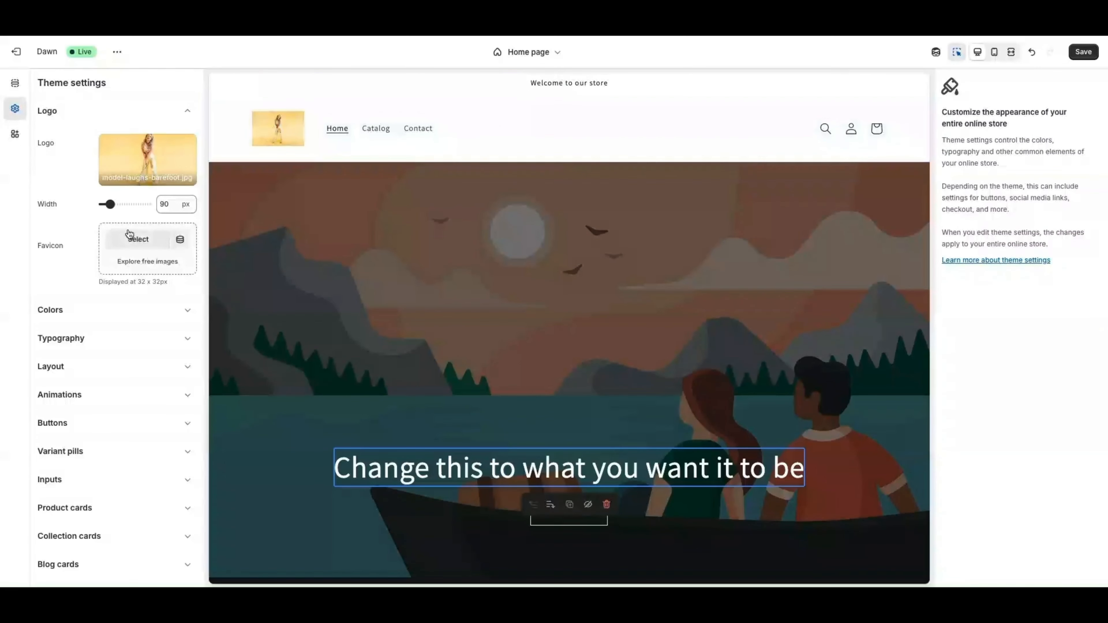
Add a new theme color scheme and set its background to the gray #ACACAC
{"action": "scroll", "coordinate": [152, 247], "scroll_direction": "down", "scroll_amount": 1}
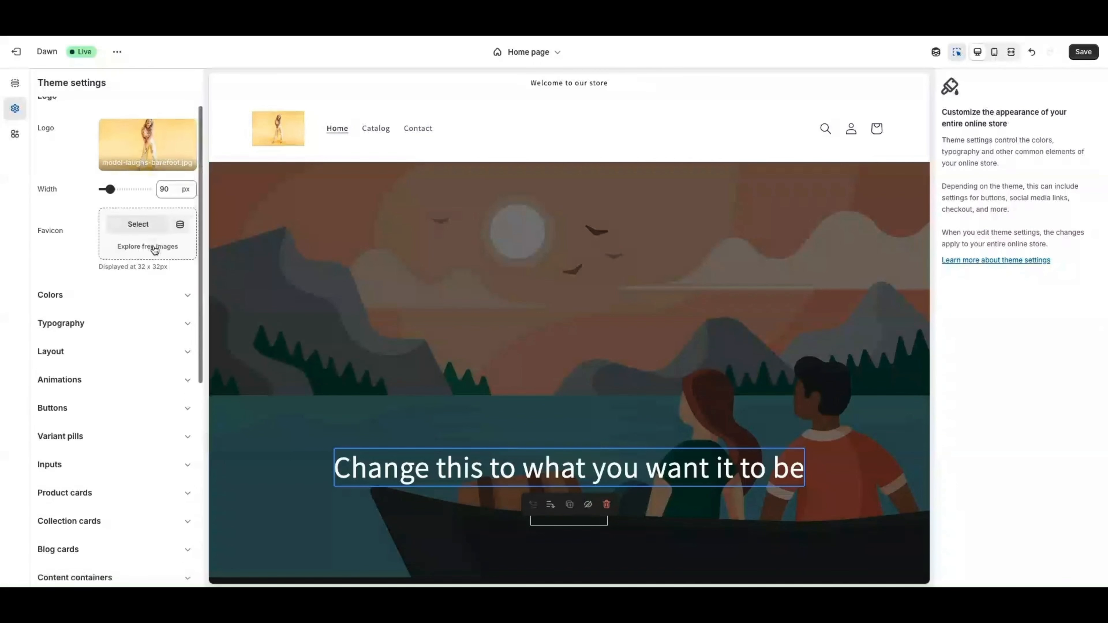
{"action": "left_click", "coordinate": [135, 287]}
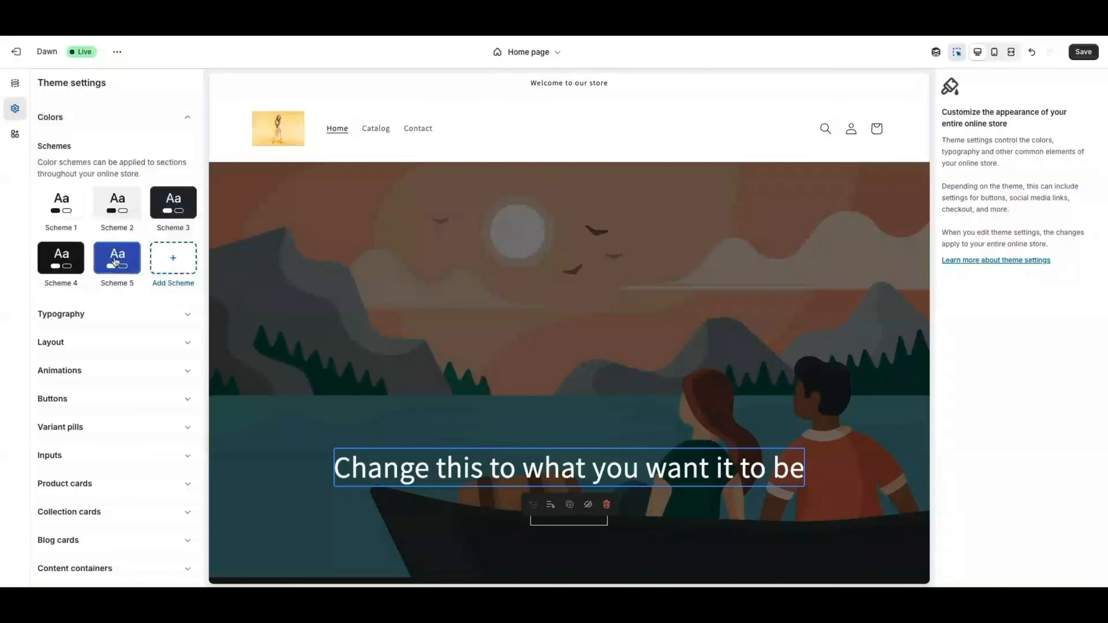
{"action": "left_click", "coordinate": [174, 261]}
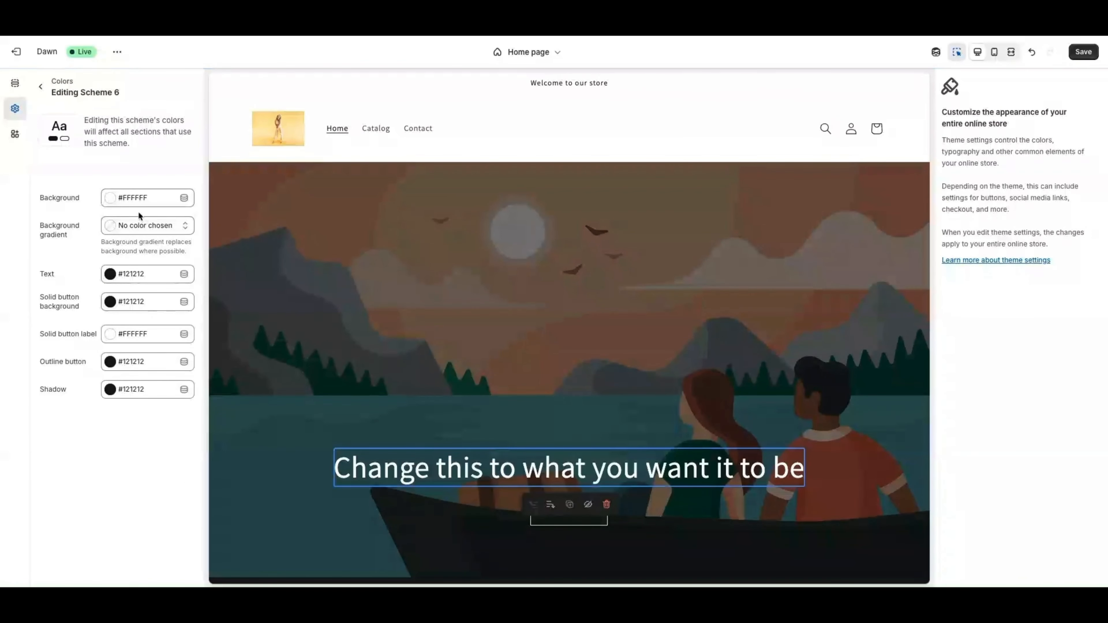
{"action": "left_click", "coordinate": [123, 198]}
{"action": "left_click", "coordinate": [115, 242]}
{"action": "left_click_drag", "start_coordinate": [112, 245], "coordinate": [99, 244]}
{"action": "left_click", "coordinate": [98, 244]}
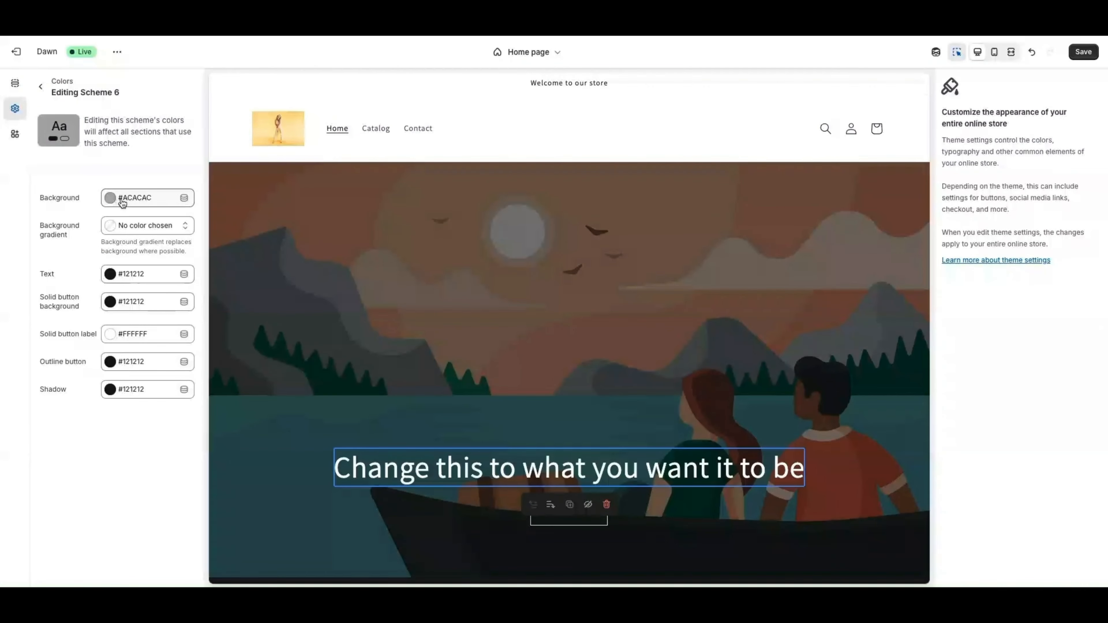
Give the new color scheme the cyan-to-magenta preset as its background gradient, and look over the page preview
{"action": "left_click", "coordinate": [145, 230]}
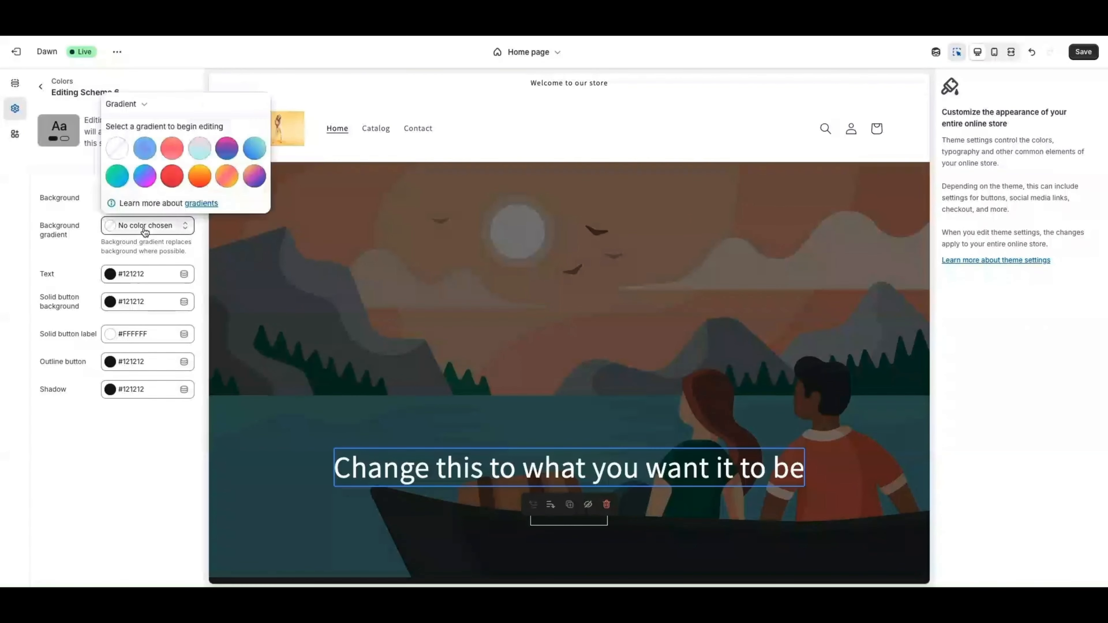
{"action": "left_click", "coordinate": [143, 177]}
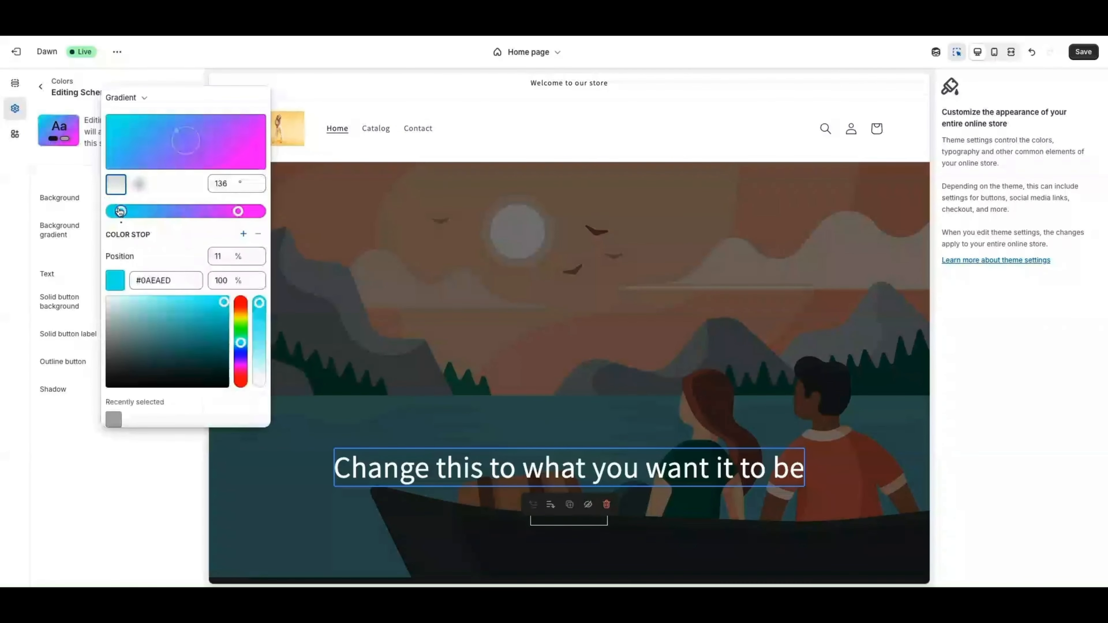
{"action": "left_click", "coordinate": [55, 171]}
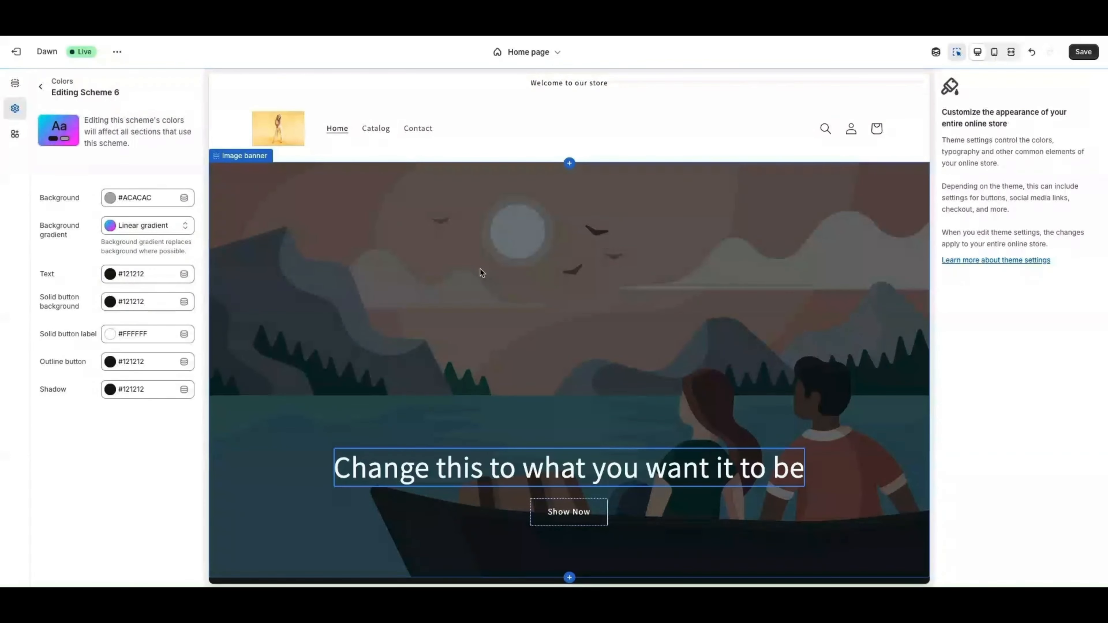
{"action": "scroll", "coordinate": [586, 287], "scroll_direction": "down", "scroll_amount": 10}
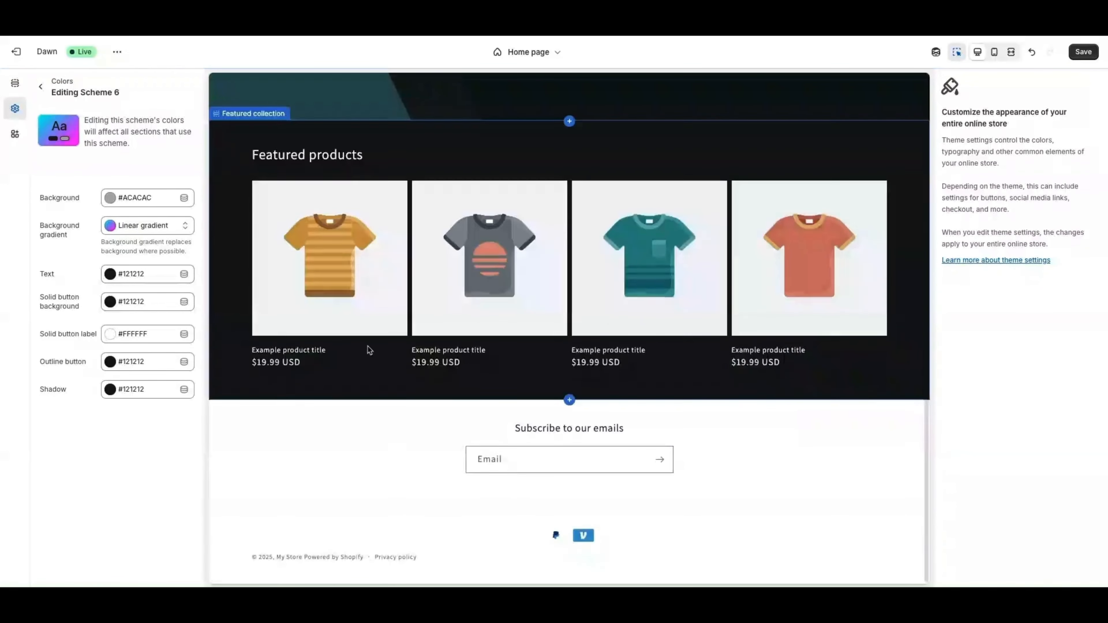
{"action": "scroll", "coordinate": [369, 349], "scroll_direction": "up", "scroll_amount": 10}
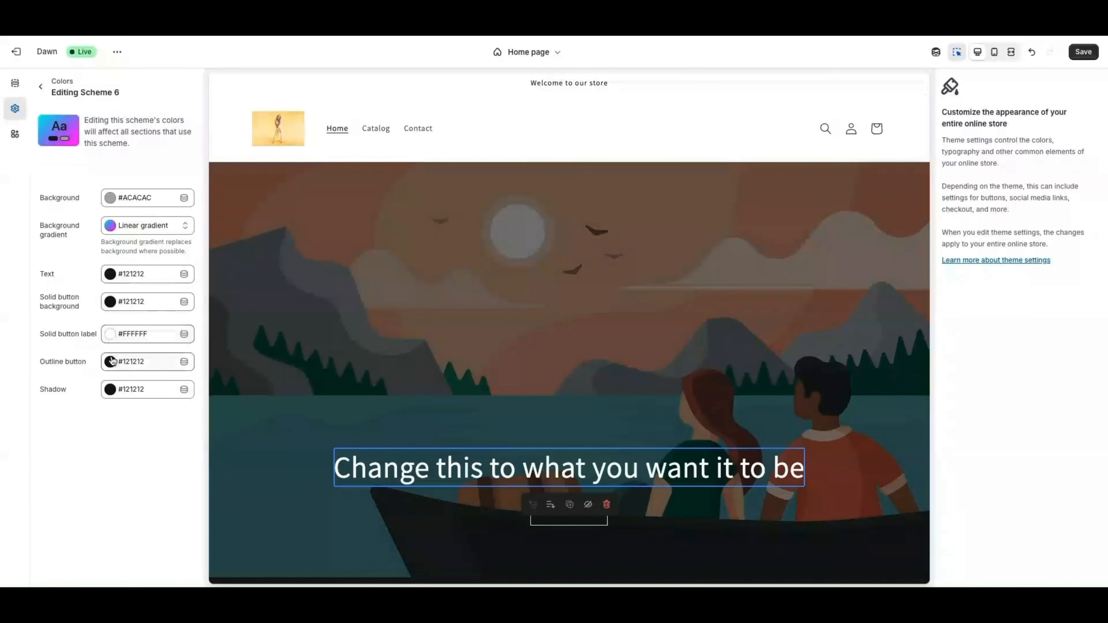
Set the new scheme's text color to the bright yellow #E2FF02 and return to the list of color schemes
{"action": "left_click", "coordinate": [122, 275]}
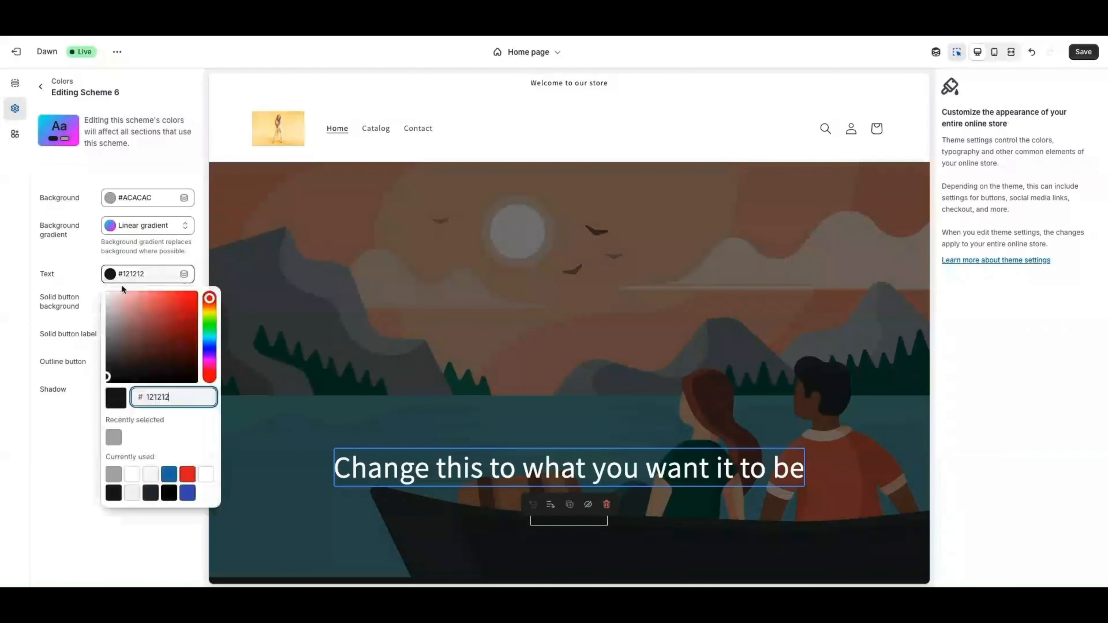
{"action": "left_click_drag", "start_coordinate": [208, 320], "coordinate": [208, 312]}
{"action": "left_click", "coordinate": [195, 291]}
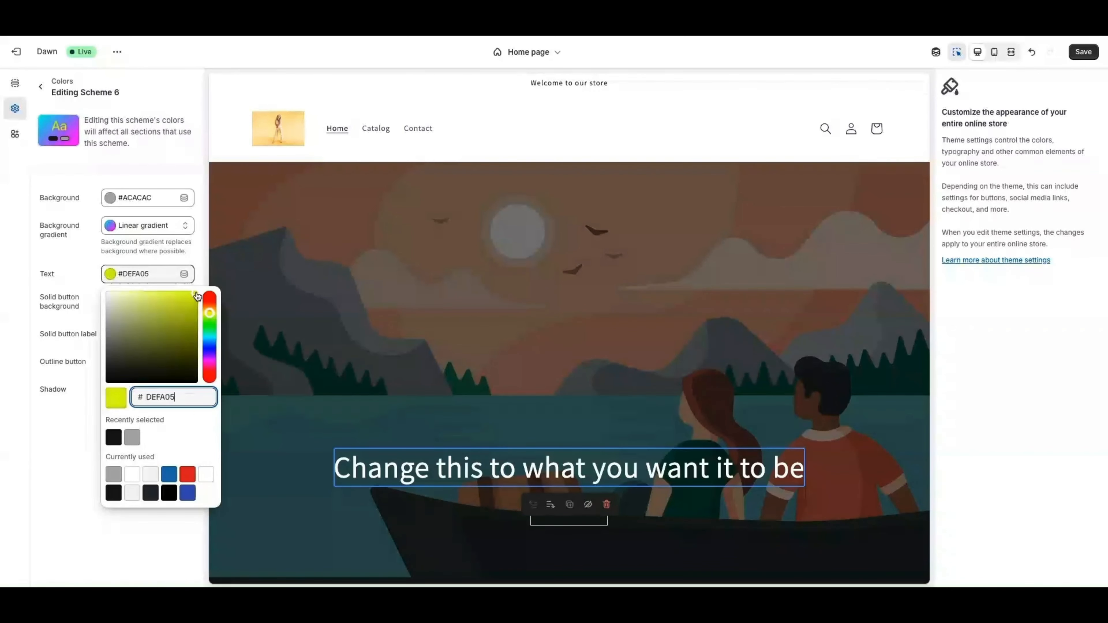
{"action": "left_click", "coordinate": [198, 260]}
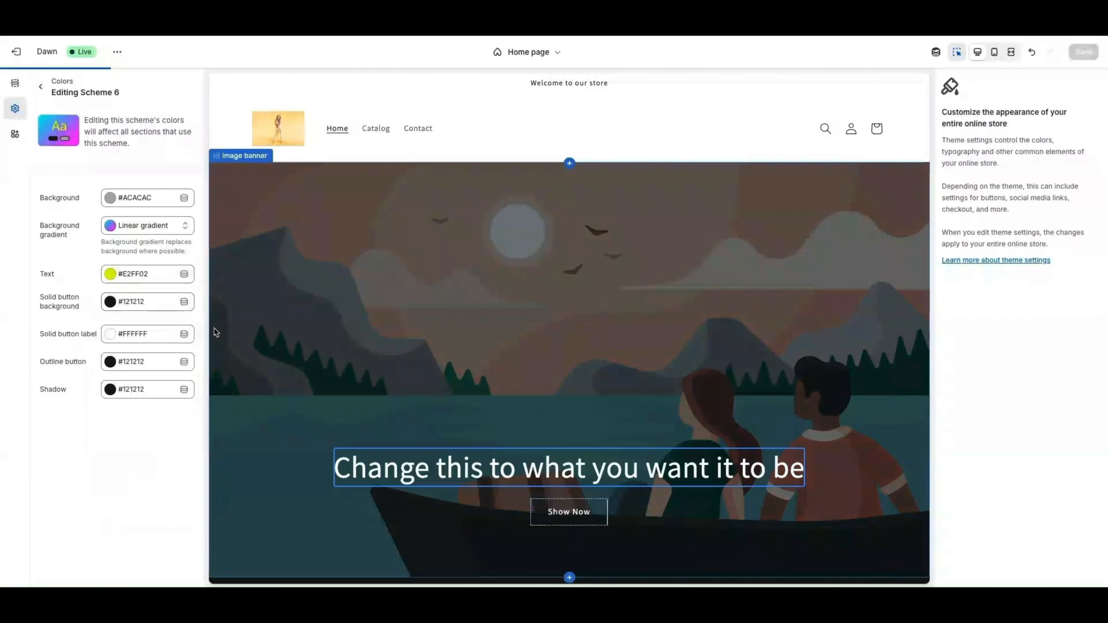
{"action": "scroll", "coordinate": [349, 332], "scroll_direction": "down", "scroll_amount": 8}
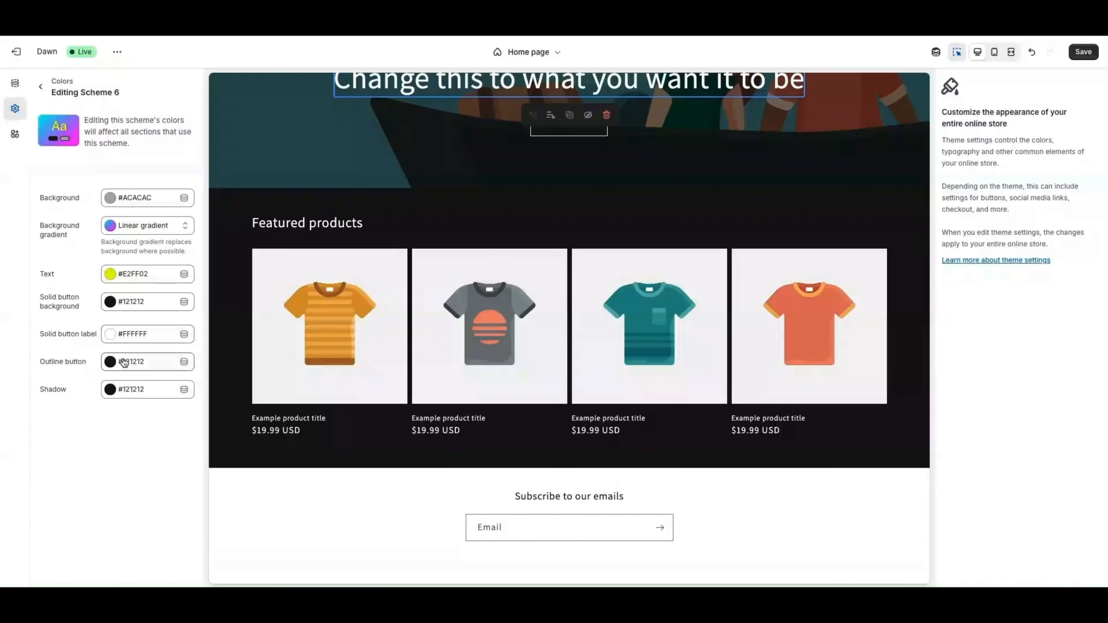
{"action": "left_click", "coordinate": [41, 86]}
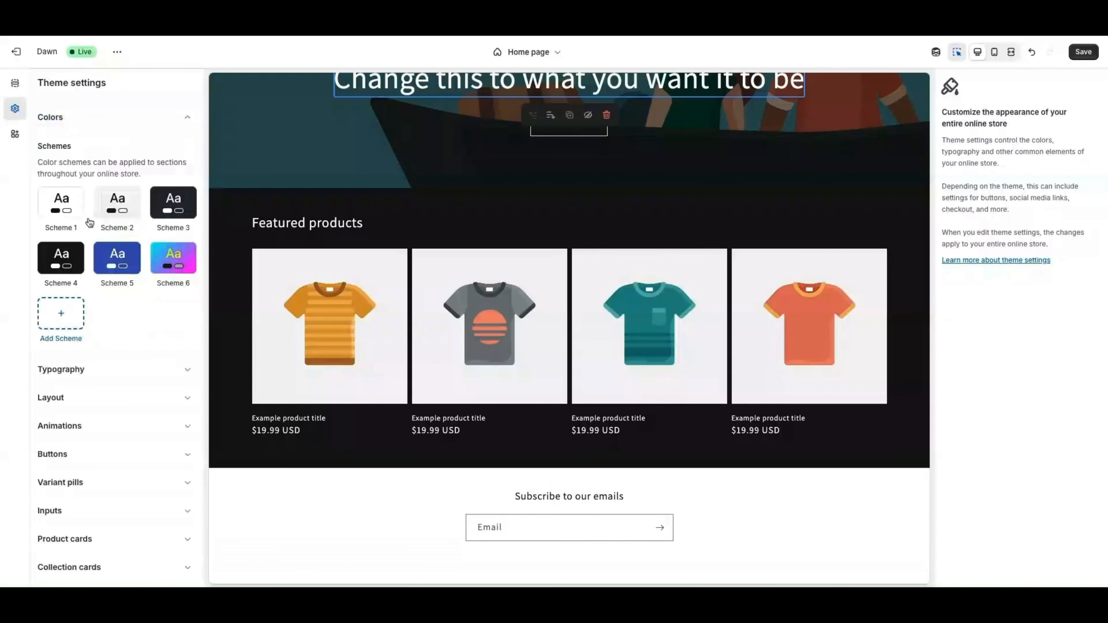
Set the theme's heading font to Abril Fatface in the typography settings
{"action": "scroll", "coordinate": [266, 214], "scroll_direction": "up", "scroll_amount": 3}
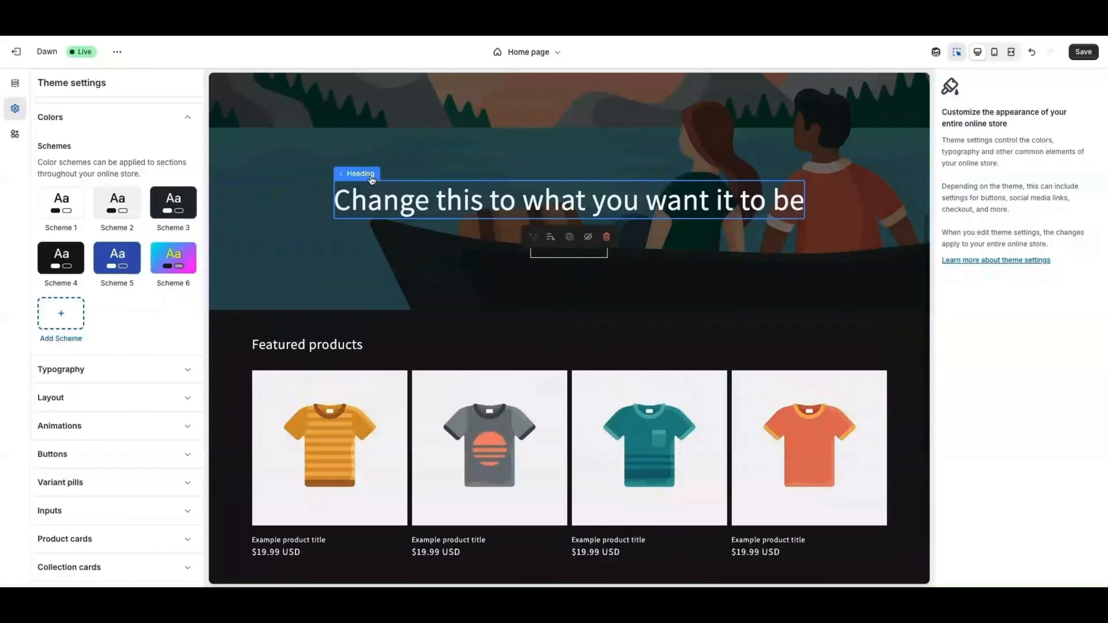
{"action": "scroll", "coordinate": [123, 292], "scroll_direction": "down", "scroll_amount": 1}
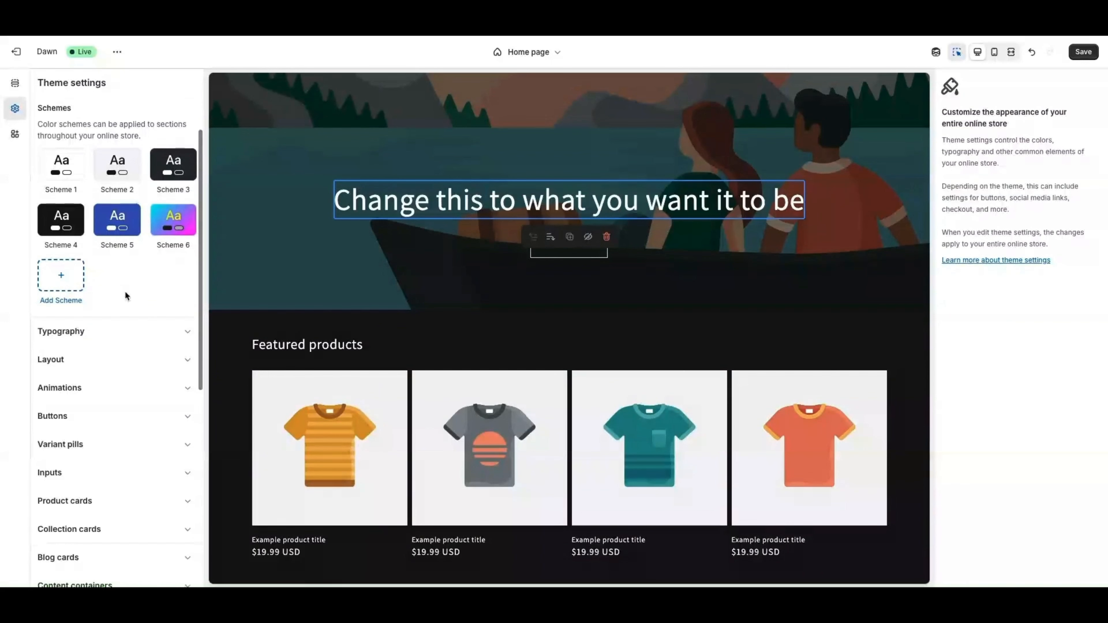
{"action": "left_click", "coordinate": [89, 331]}
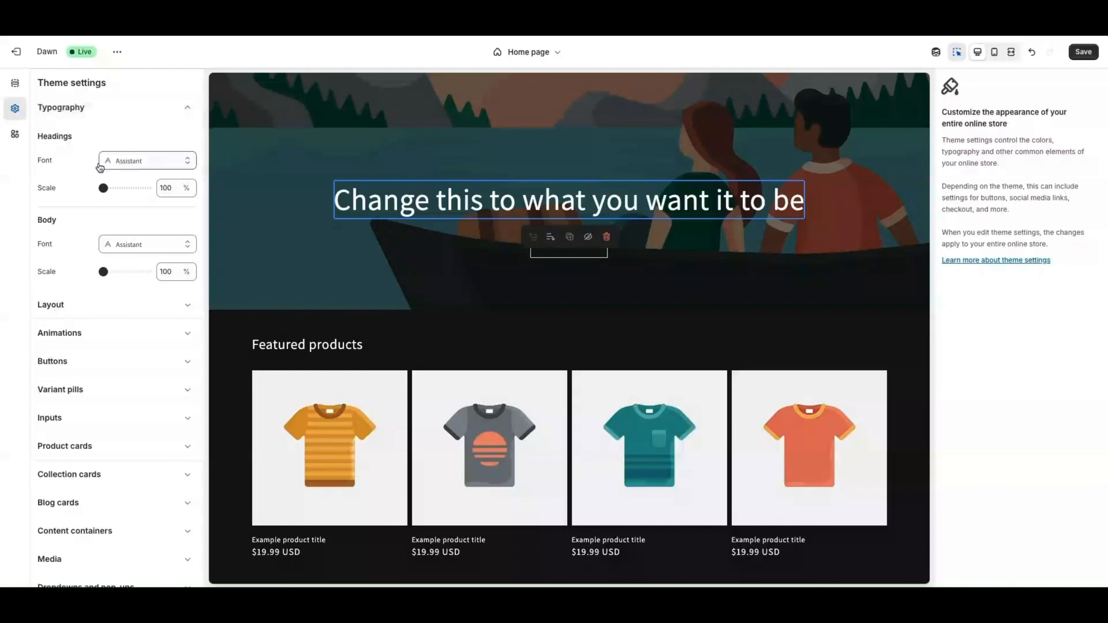
{"action": "left_click", "coordinate": [161, 158]}
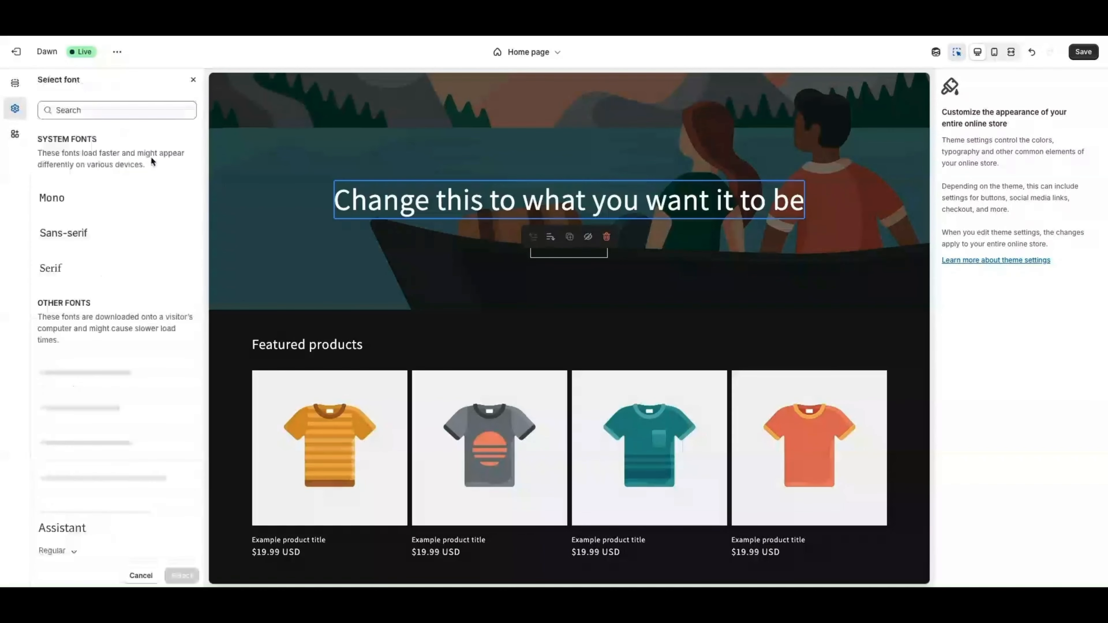
{"action": "scroll", "coordinate": [80, 314], "scroll_direction": "down", "scroll_amount": 3}
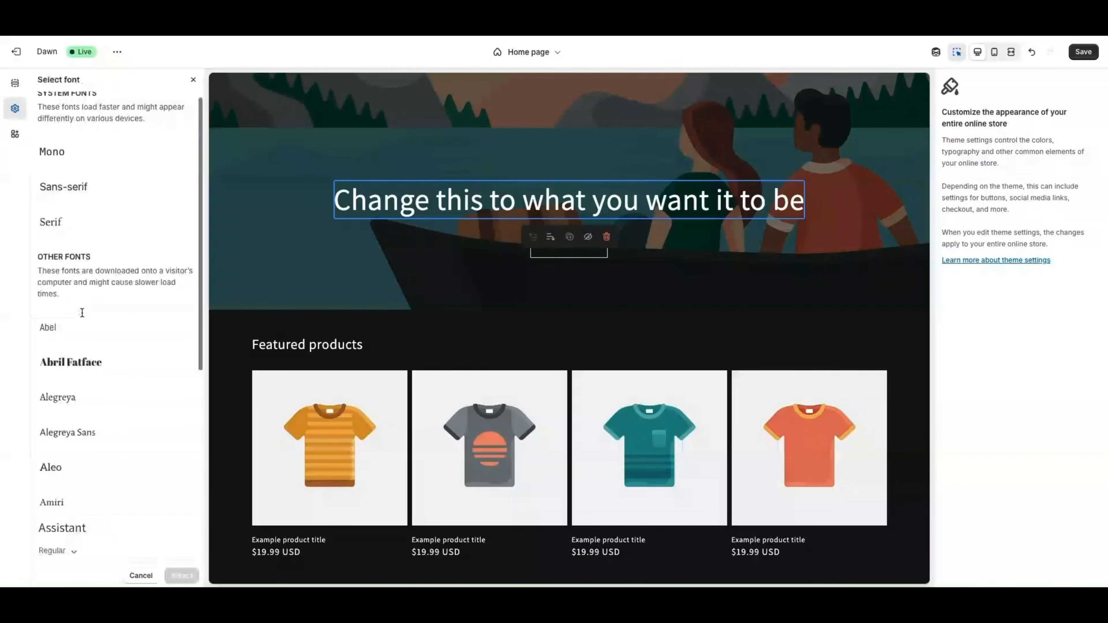
{"action": "left_click", "coordinate": [76, 306]}
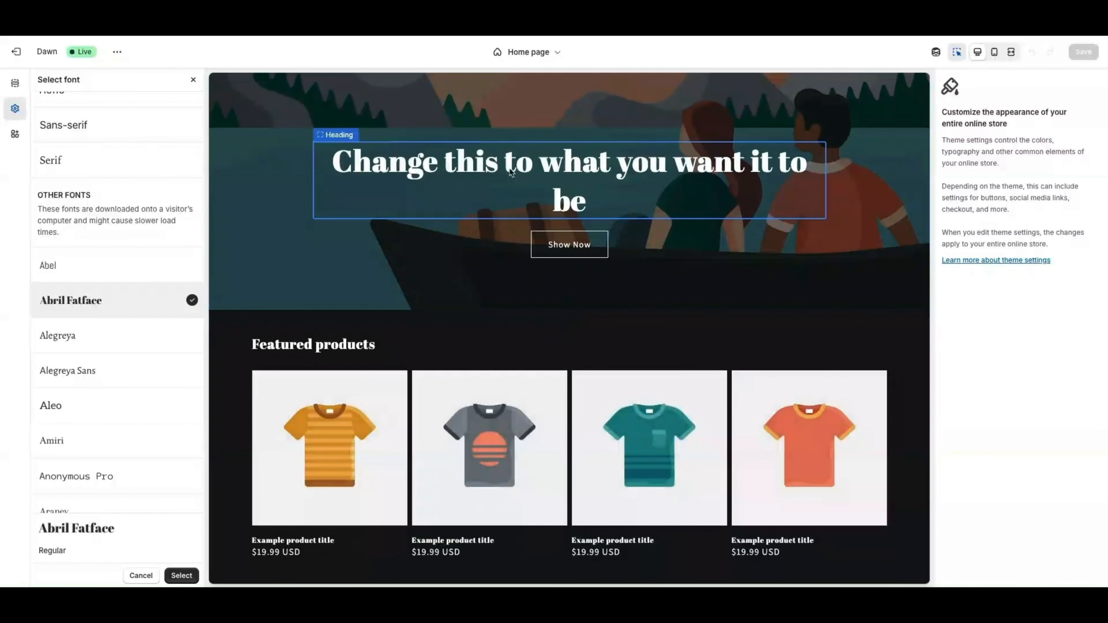
{"action": "left_click", "coordinate": [182, 576]}
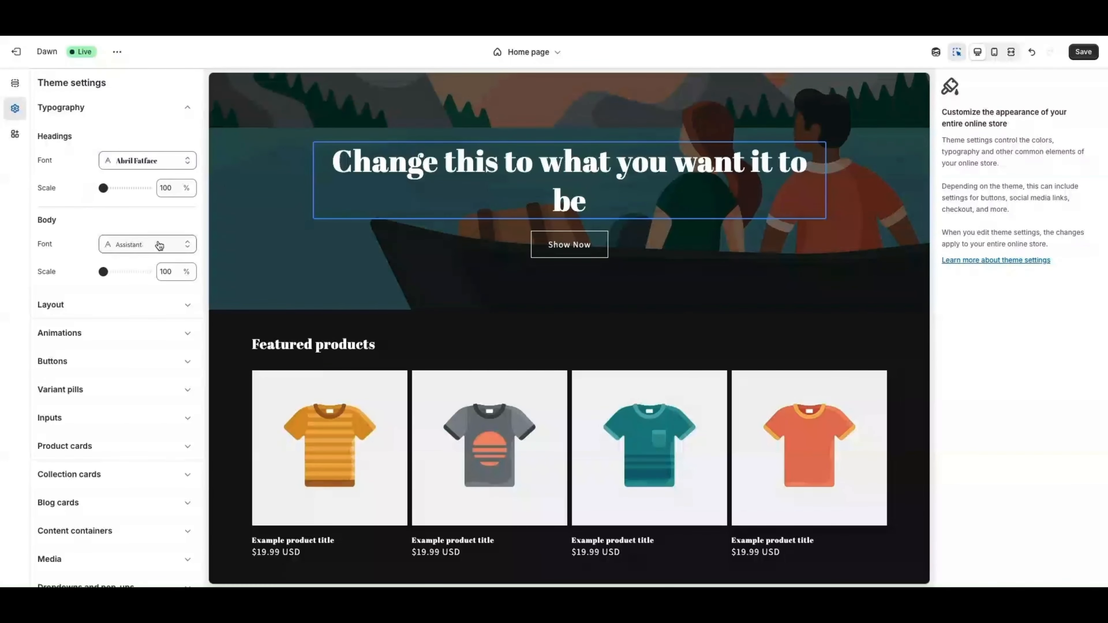
Set the theme's body font to Aleo
{"action": "scroll", "coordinate": [420, 279], "scroll_direction": "down", "scroll_amount": 2}
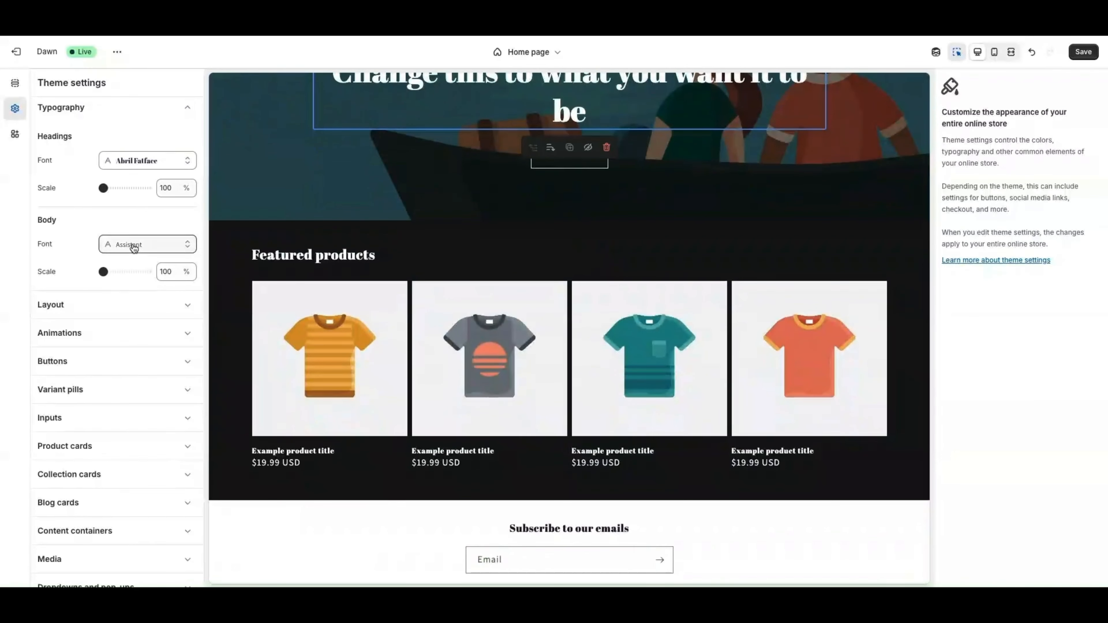
{"action": "left_click", "coordinate": [134, 246]}
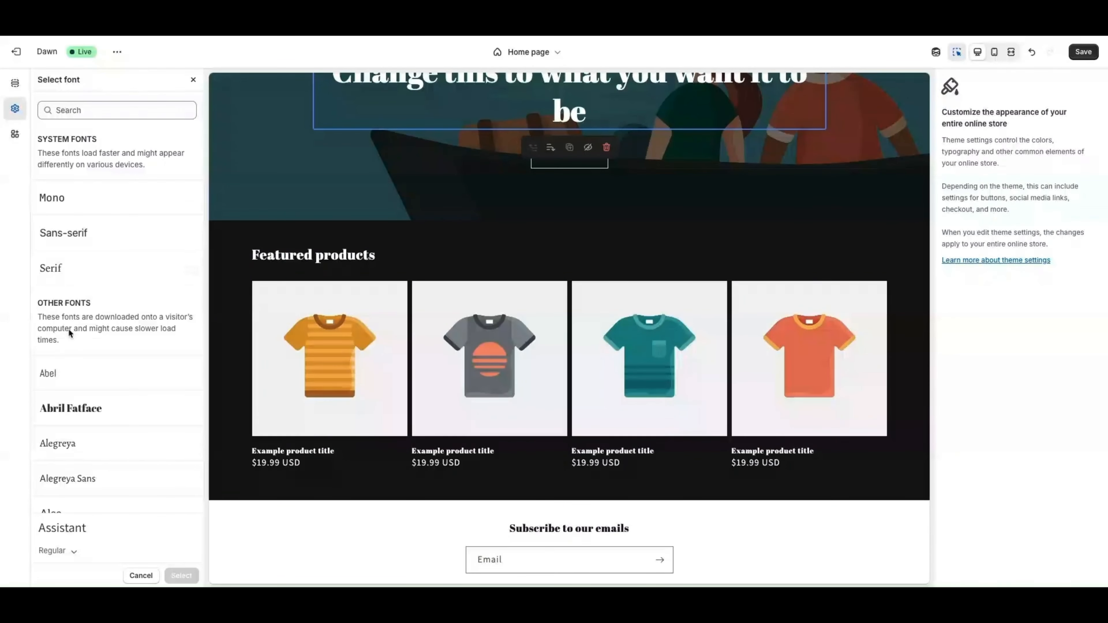
{"action": "scroll", "coordinate": [74, 489], "scroll_direction": "down", "scroll_amount": 2}
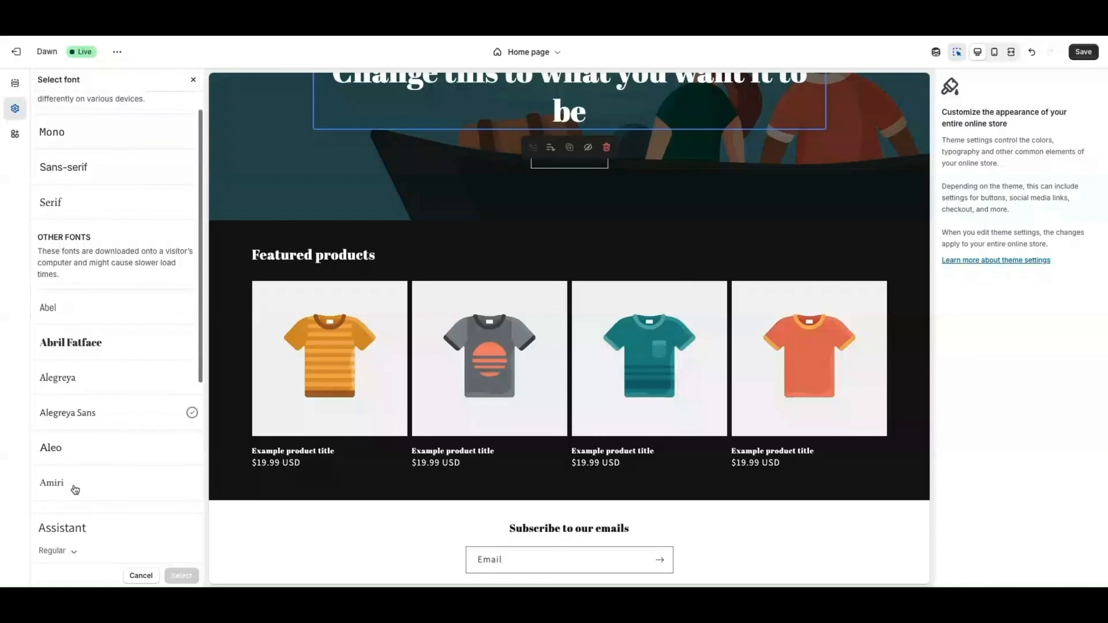
{"action": "double_click", "coordinate": [55, 449]}
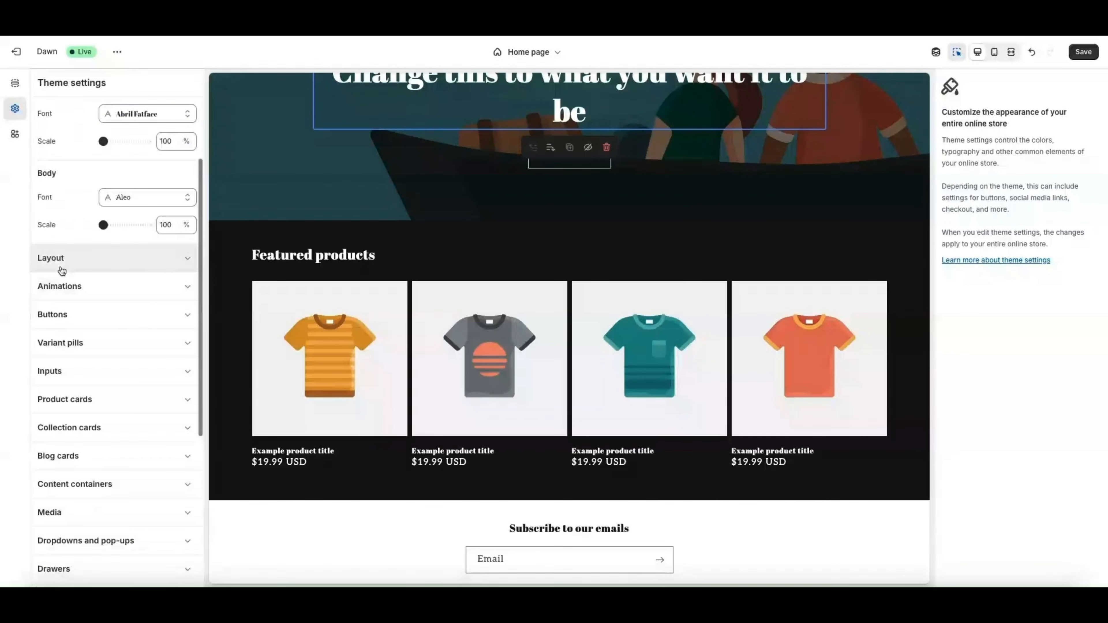
Review the theme's layout and animation settings and look through the remaining theme setting categories
{"action": "left_click", "coordinate": [62, 271]}
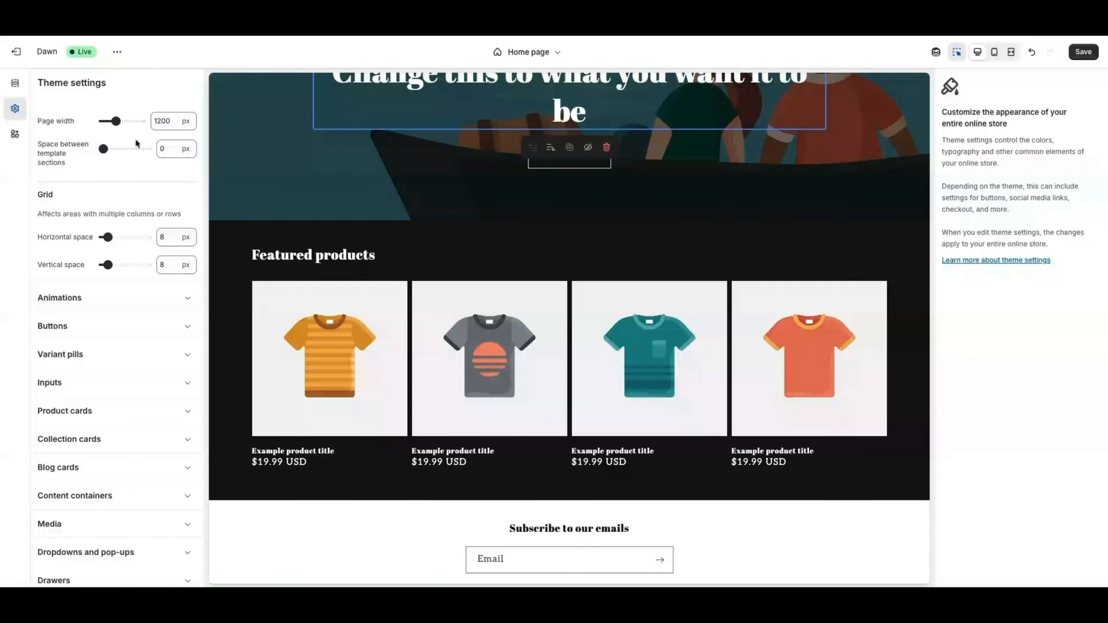
{"action": "scroll", "coordinate": [135, 139], "scroll_direction": "up", "scroll_amount": 1}
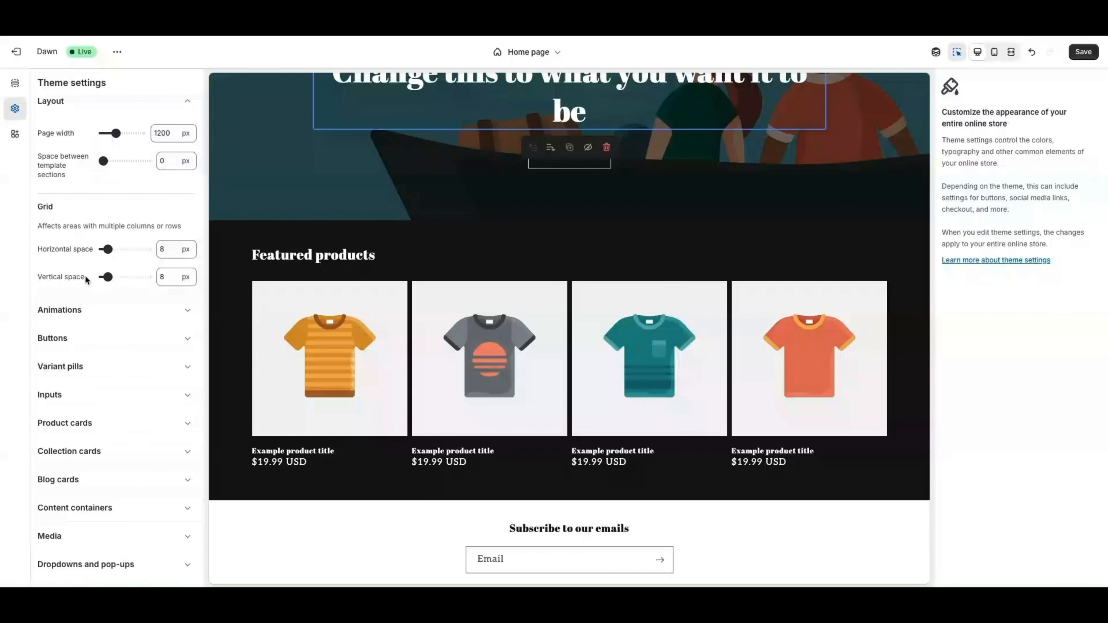
{"action": "scroll", "coordinate": [76, 268], "scroll_direction": "down", "scroll_amount": 1}
{"action": "left_click", "coordinate": [66, 257]}
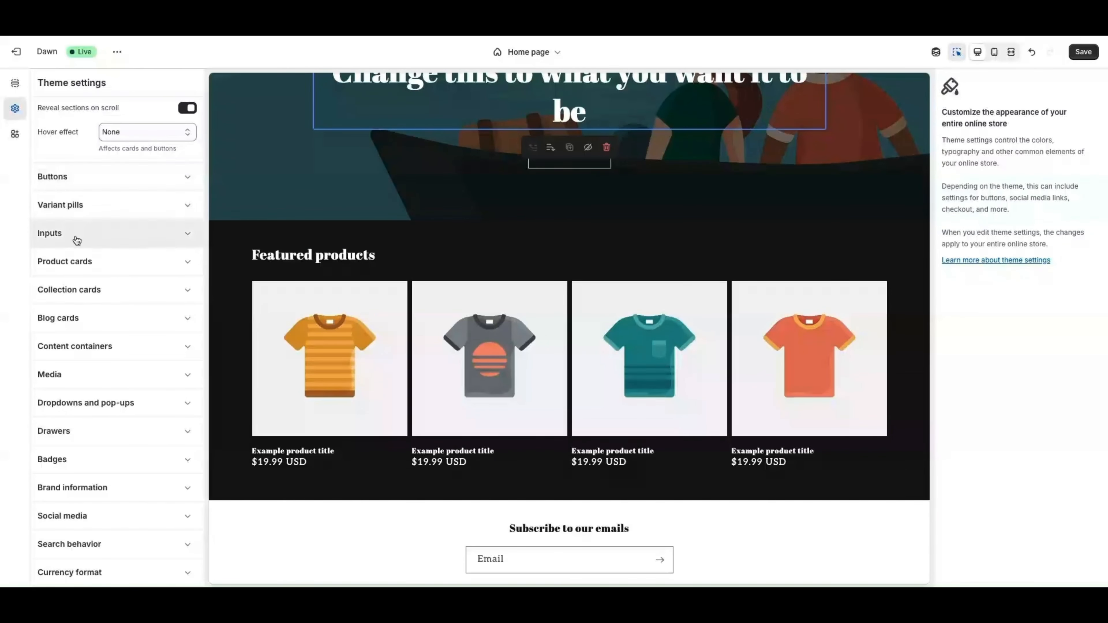
{"action": "scroll", "coordinate": [75, 237], "scroll_direction": "down", "scroll_amount": 3}
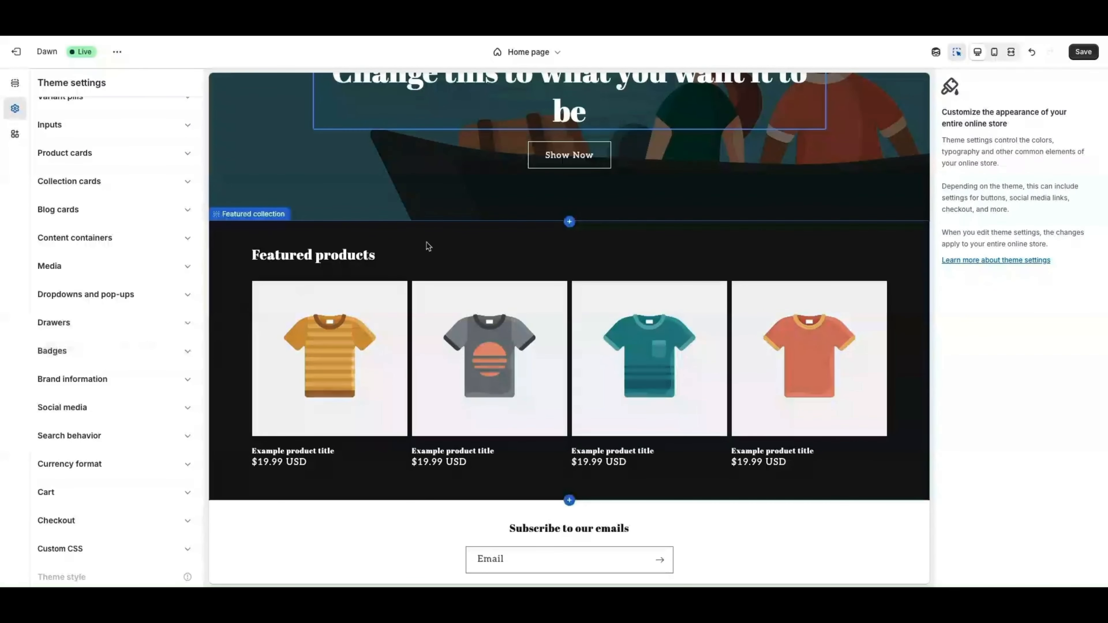
Open the Featured collection section's settings and bring up the collections available to replace its current one
{"action": "left_click", "coordinate": [444, 246]}
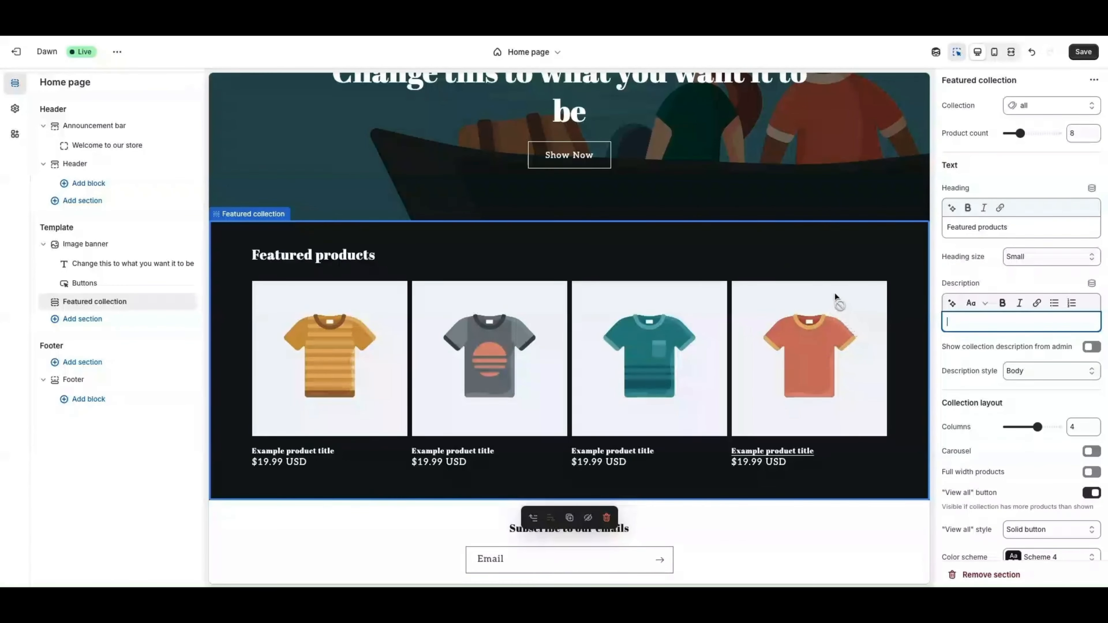
{"action": "left_click", "coordinate": [236, 216]}
{"action": "left_click", "coordinate": [229, 240]}
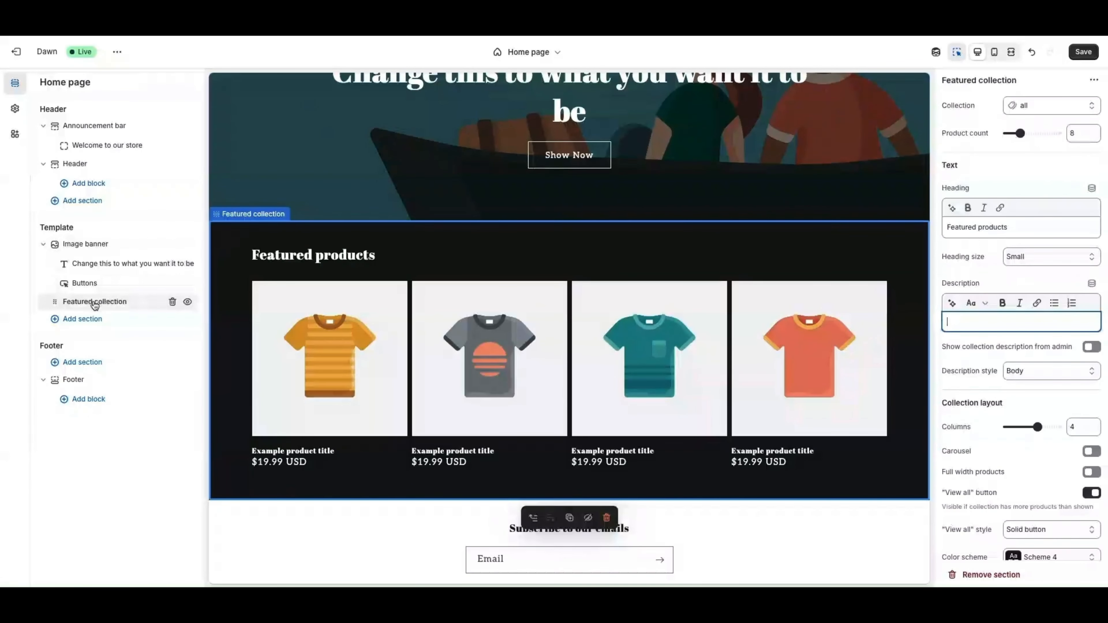
{"action": "left_click", "coordinate": [79, 302]}
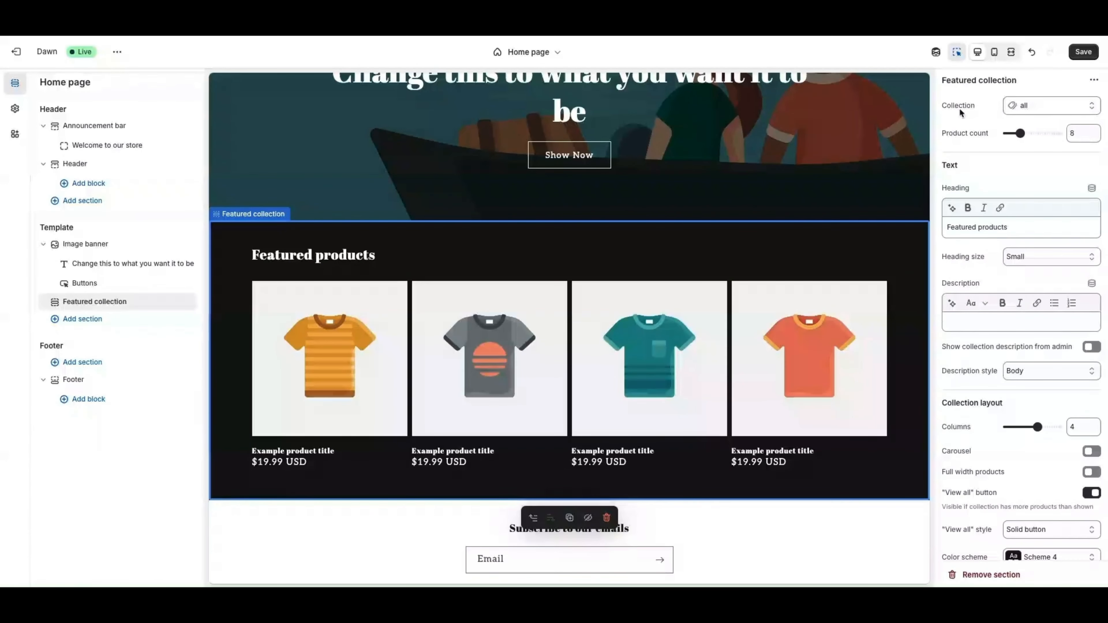
{"action": "left_click", "coordinate": [1046, 108]}
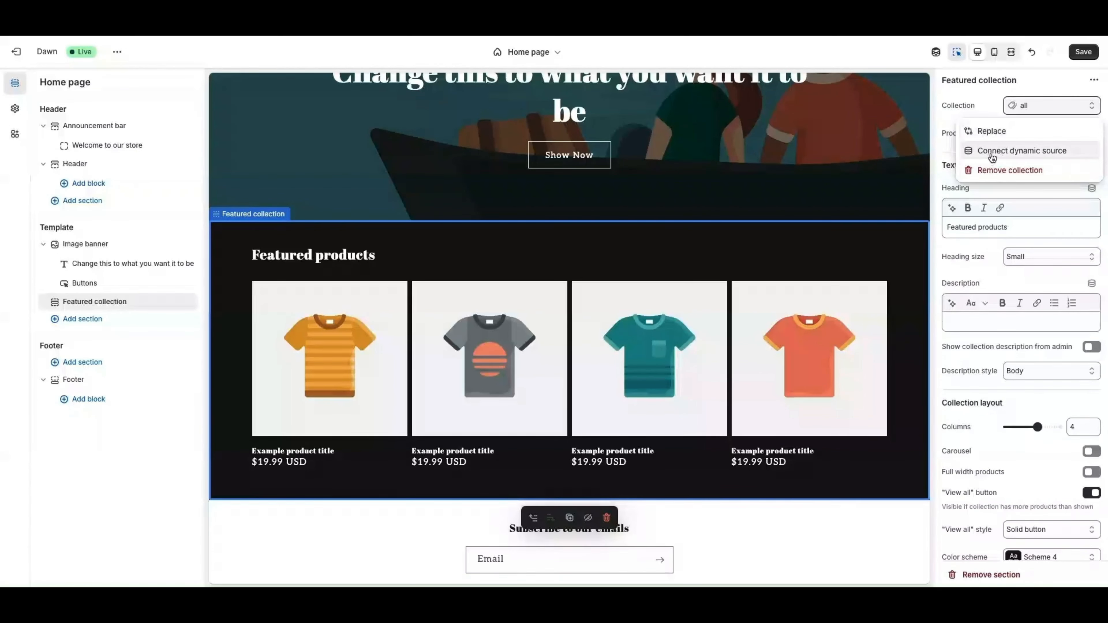
{"action": "left_click", "coordinate": [987, 131]}
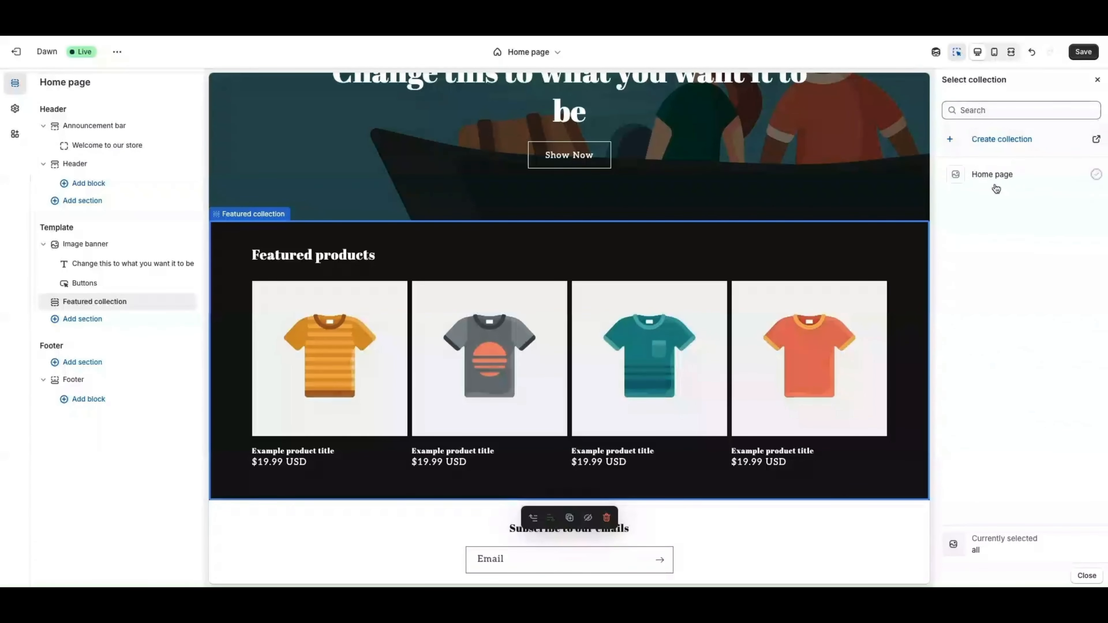
{"action": "left_click", "coordinate": [977, 114]}
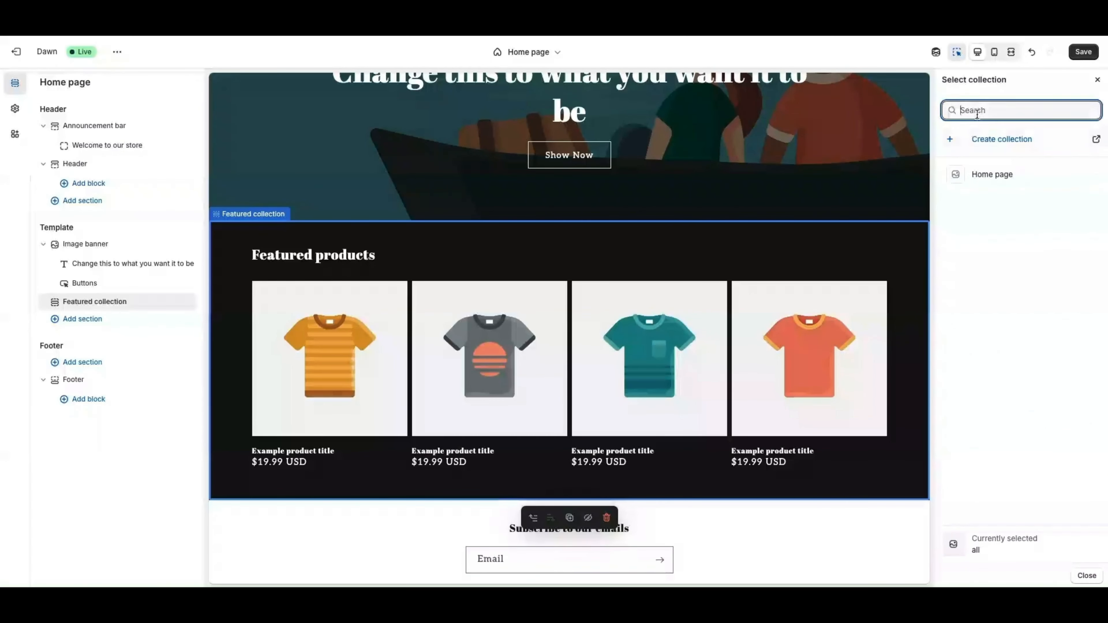
Open the form for creating a new collection, look over its fields, and leave it for the collections list
{"action": "left_click", "coordinate": [989, 142]}
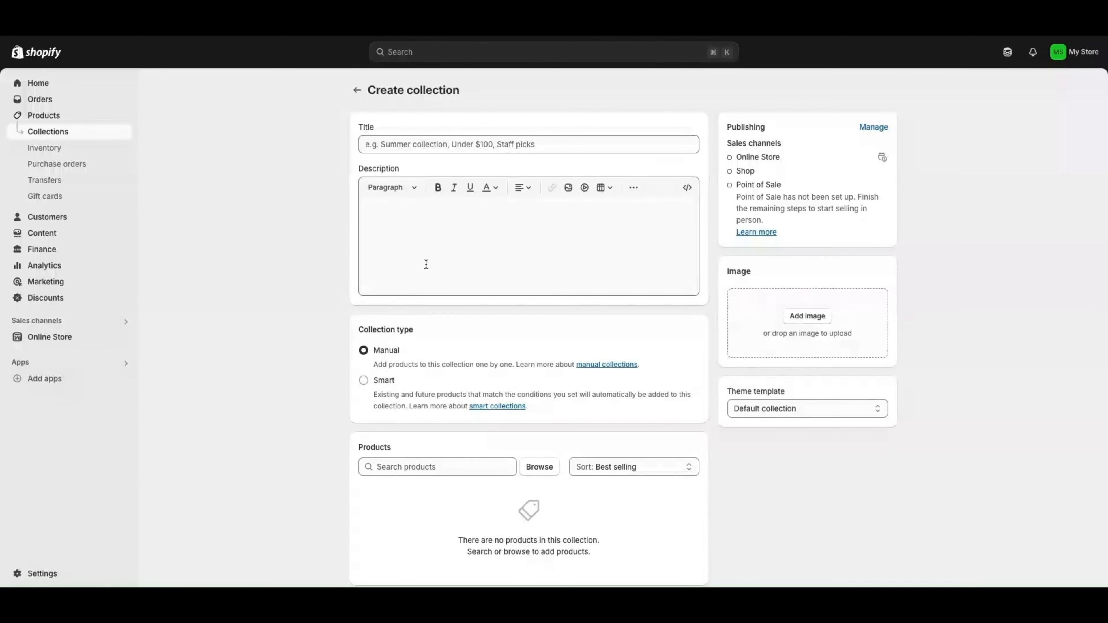
{"action": "scroll", "coordinate": [439, 170], "scroll_direction": "down", "scroll_amount": 1}
{"action": "scroll", "coordinate": [439, 169], "scroll_direction": "up", "scroll_amount": 1}
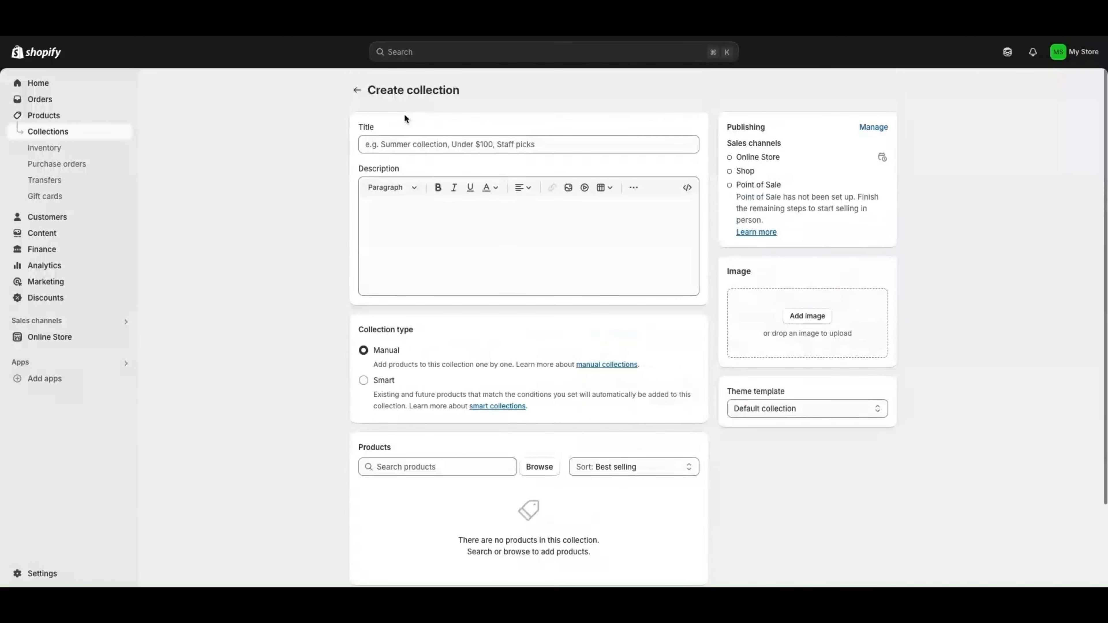
{"action": "left_click", "coordinate": [382, 145]}
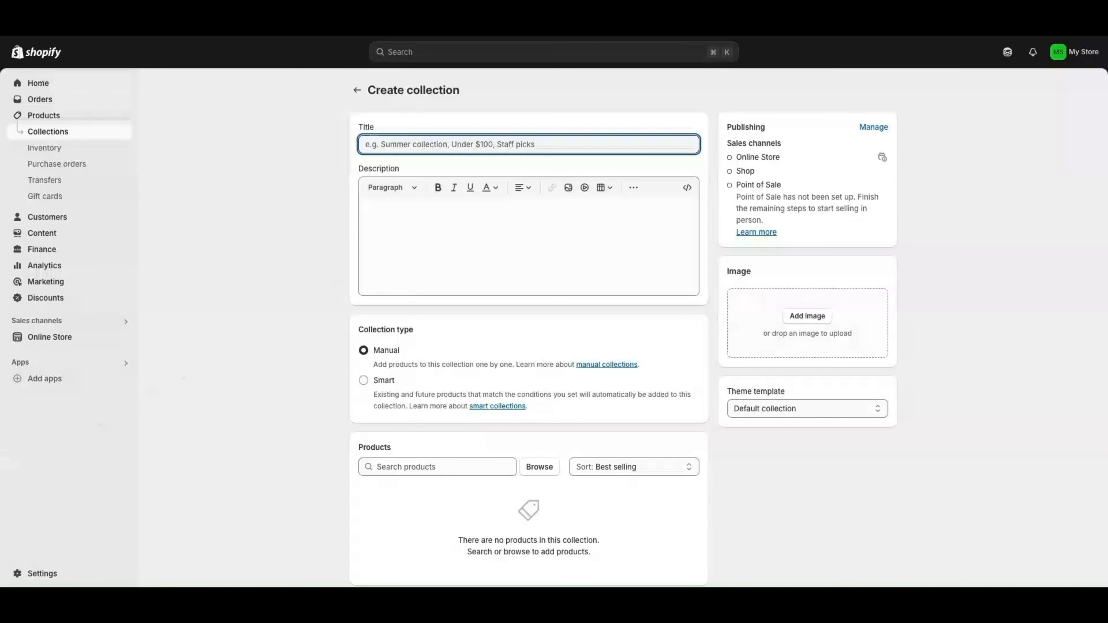
{"action": "left_click", "coordinate": [357, 90]}
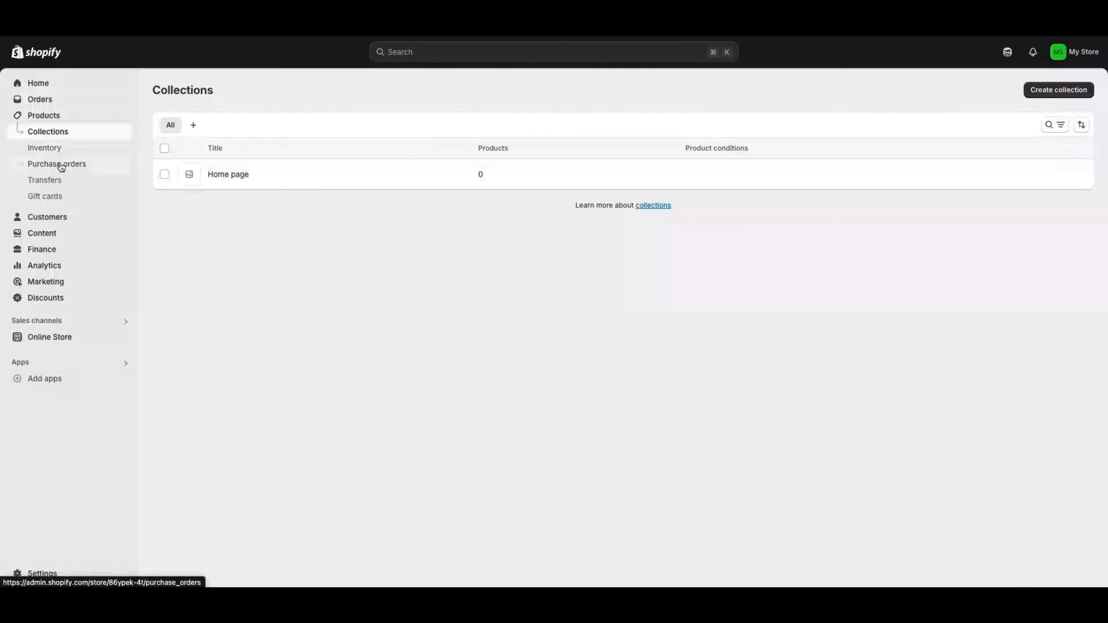
Go to the online store's themes and open the current Dawn theme for customizing
{"action": "left_click", "coordinate": [38, 83]}
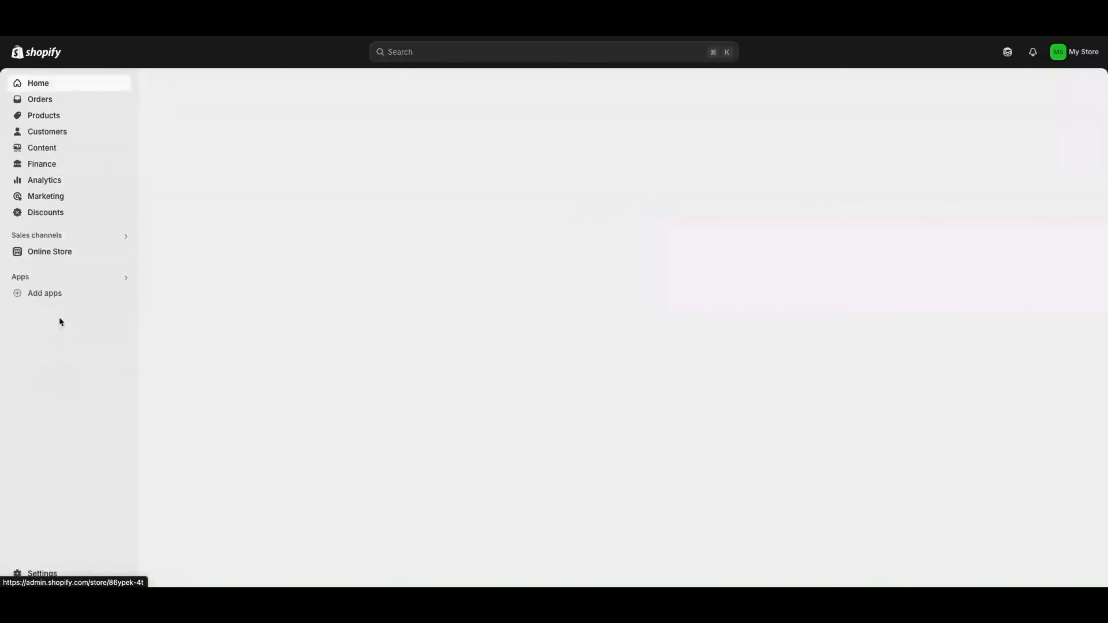
{"action": "left_click", "coordinate": [55, 252]}
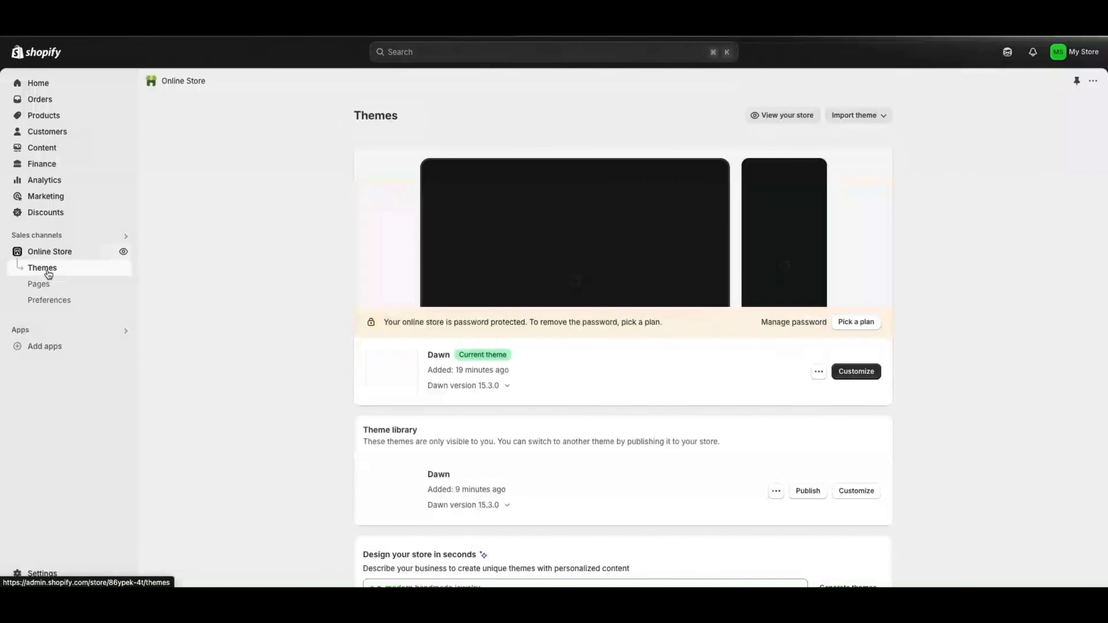
{"action": "left_click", "coordinate": [856, 372]}
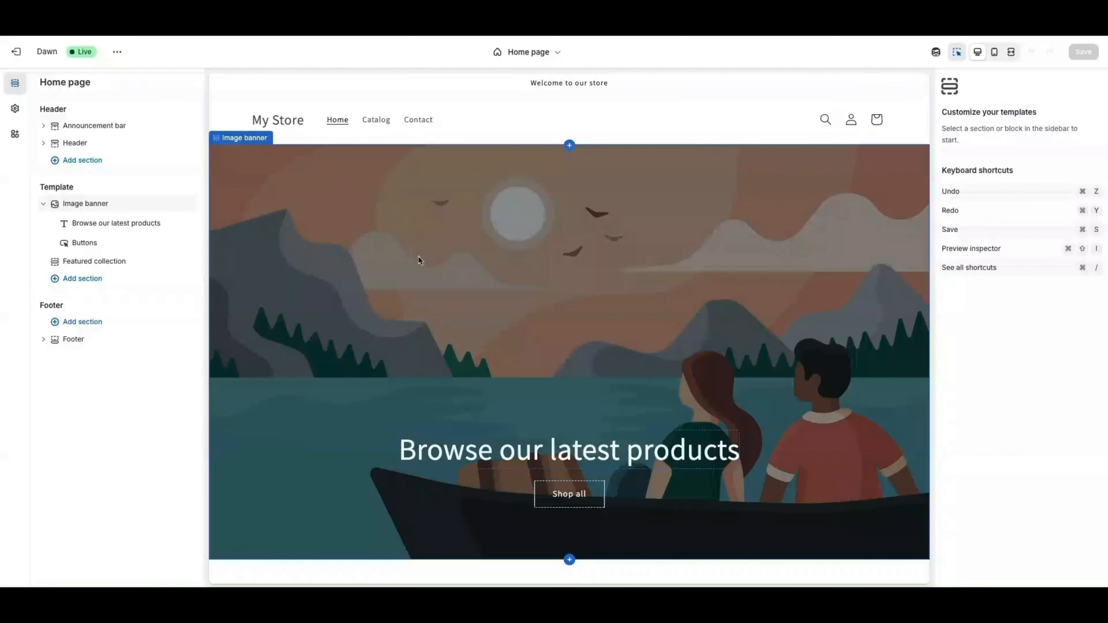
Look over the home page preview and its section list with the image banner collapsed, and open the app embeds
{"action": "scroll", "coordinate": [414, 275], "scroll_direction": "down", "scroll_amount": 9}
{"action": "scroll", "coordinate": [416, 277], "scroll_direction": "down", "scroll_amount": 1}
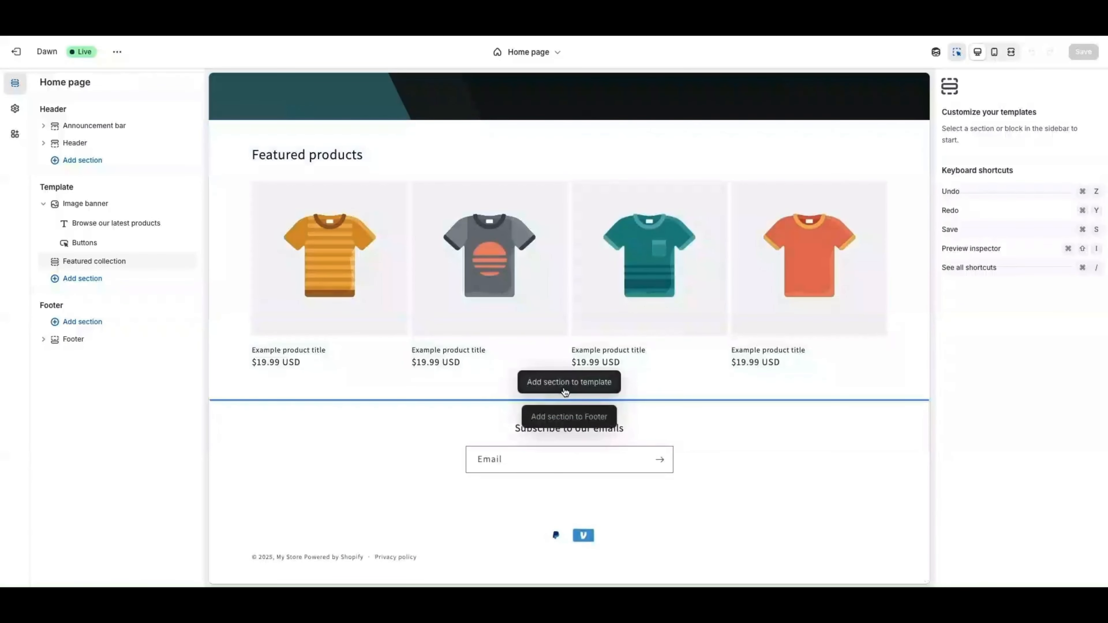
{"action": "scroll", "coordinate": [562, 193], "scroll_direction": "up", "scroll_amount": 1}
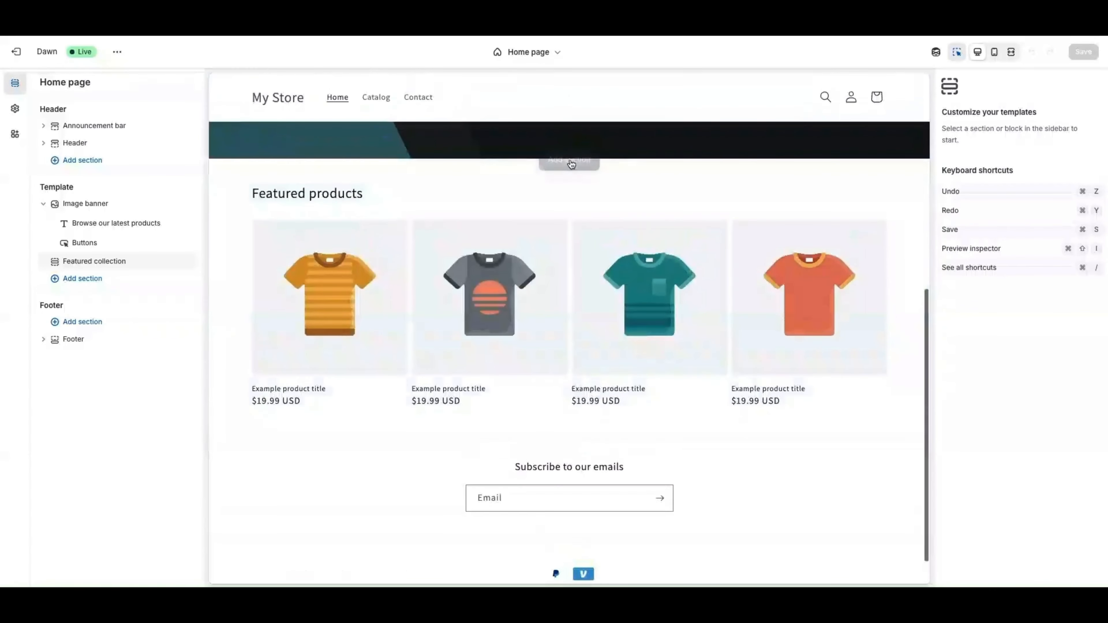
{"action": "scroll", "coordinate": [218, 178], "scroll_direction": "up", "scroll_amount": 1}
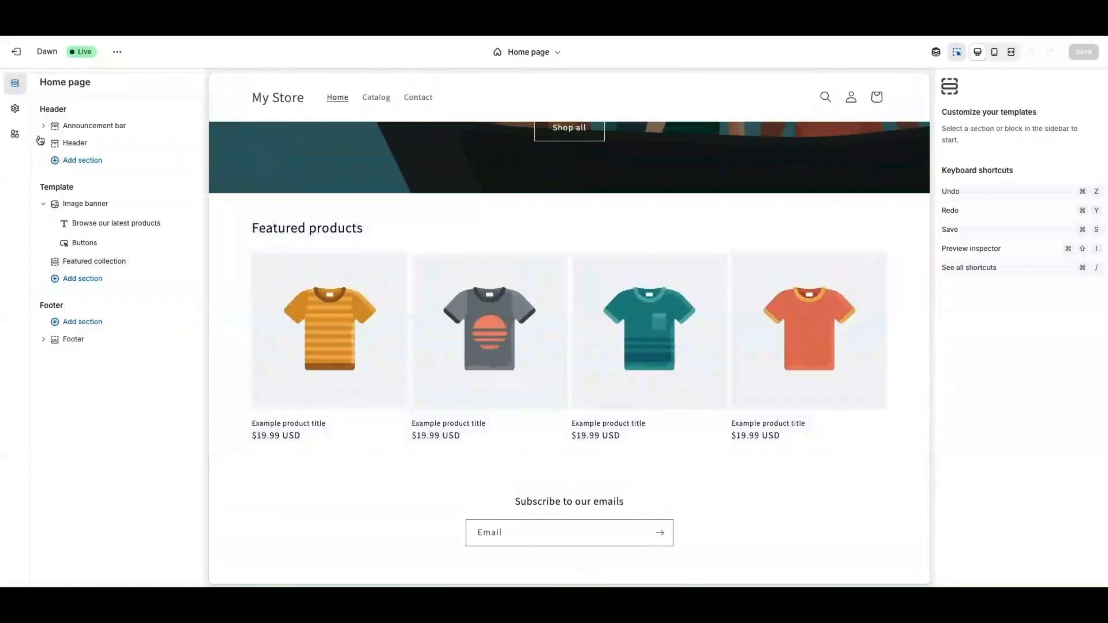
{"action": "left_click", "coordinate": [43, 203]}
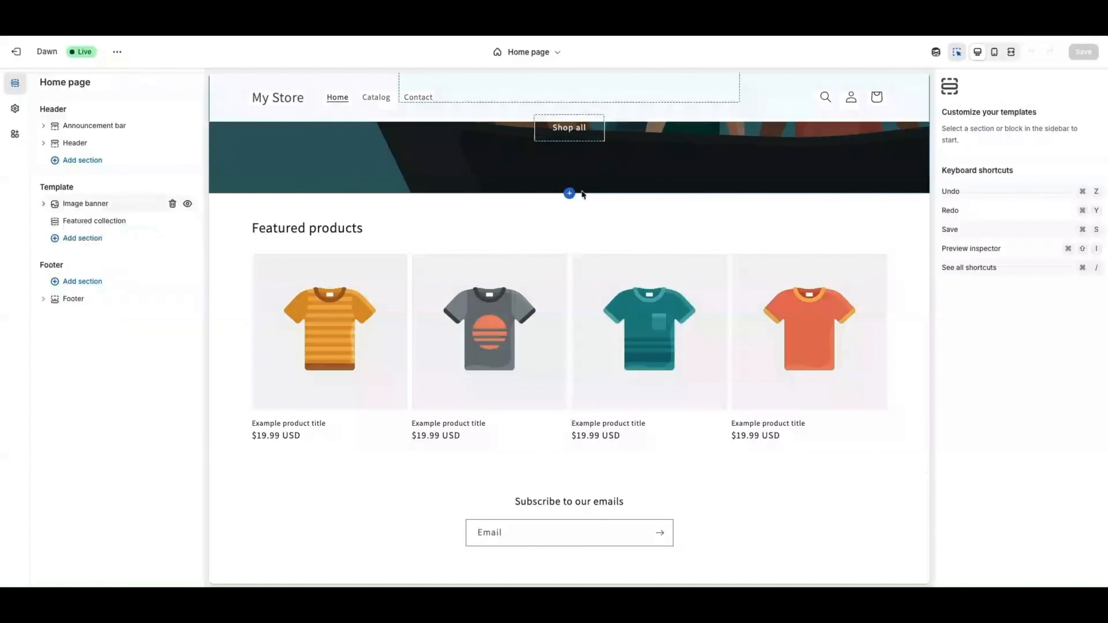
{"action": "mouse_move", "coordinate": [570, 197]}
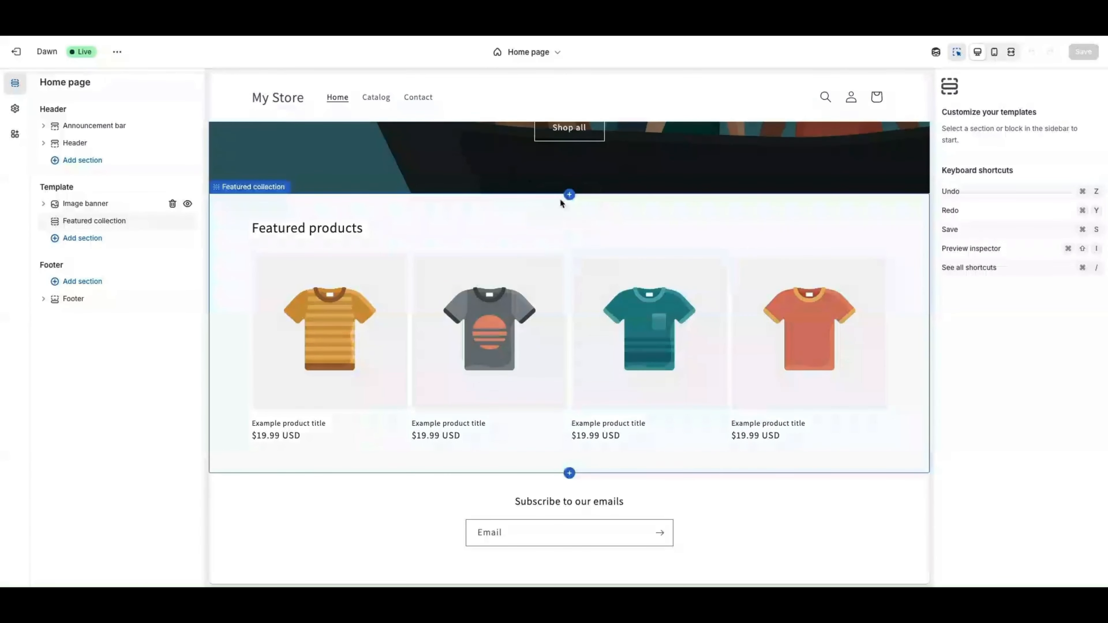
{"action": "mouse_move", "coordinate": [94, 125]}
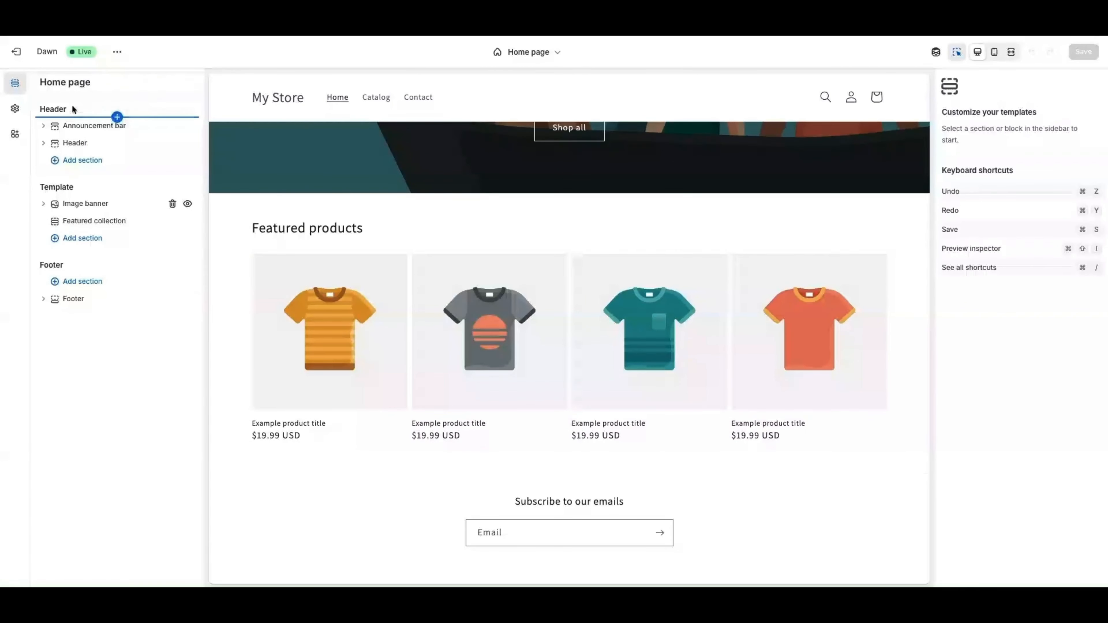
{"action": "left_click", "coordinate": [15, 137]}
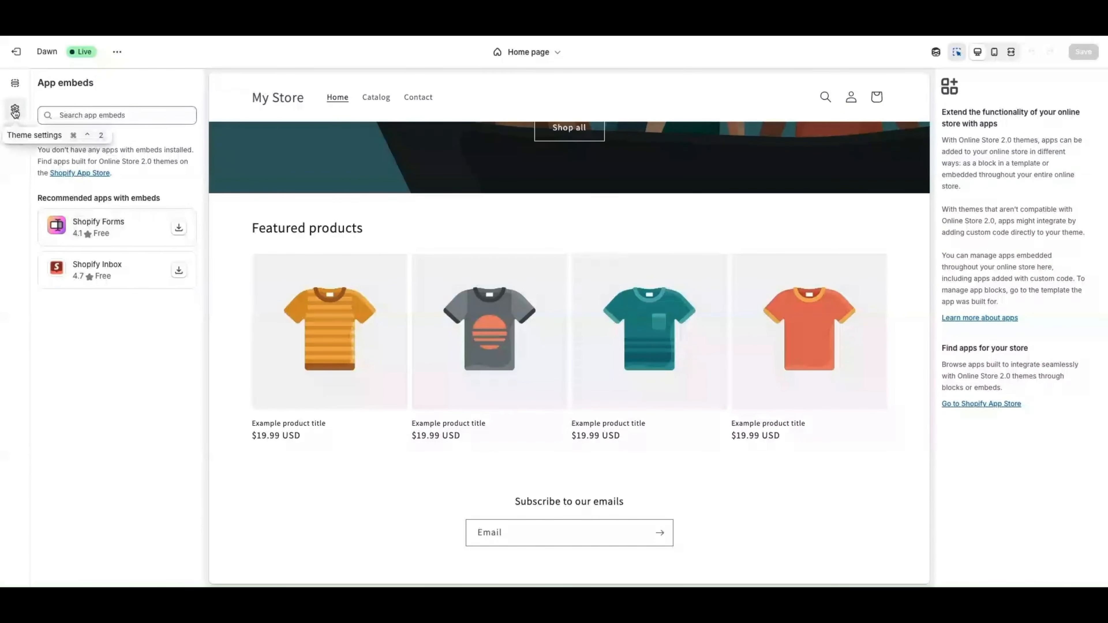
Add a new Image banner section to the home page between the existing image banner and the Featured collection
{"action": "left_click", "coordinate": [15, 83]}
{"action": "mouse_move", "coordinate": [47, 139]}
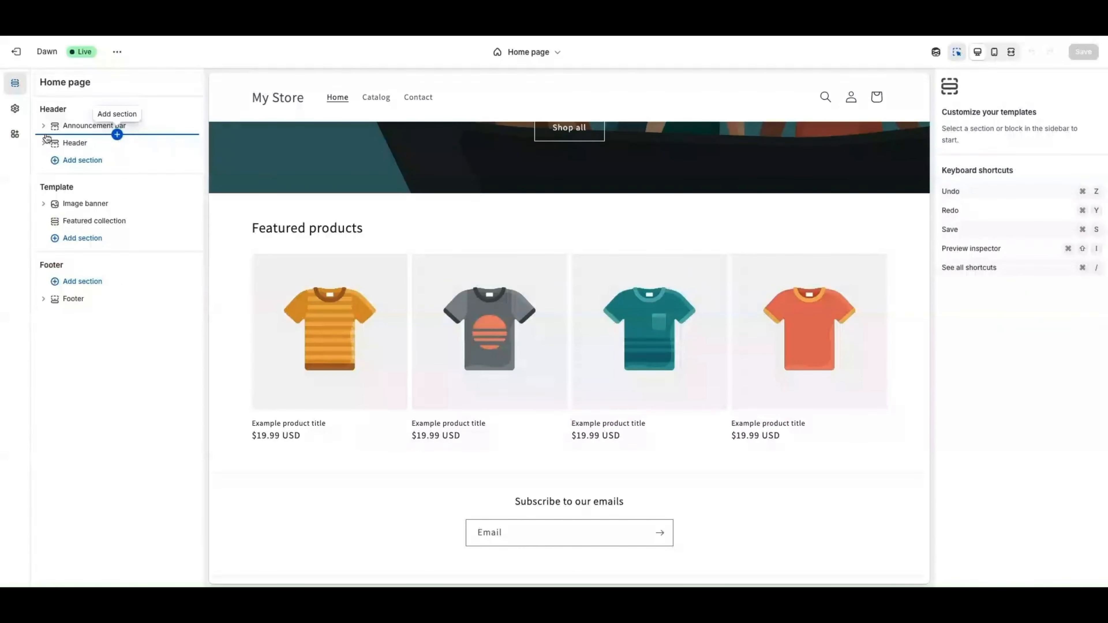
{"action": "scroll", "coordinate": [482, 193], "scroll_direction": "up", "scroll_amount": 3}
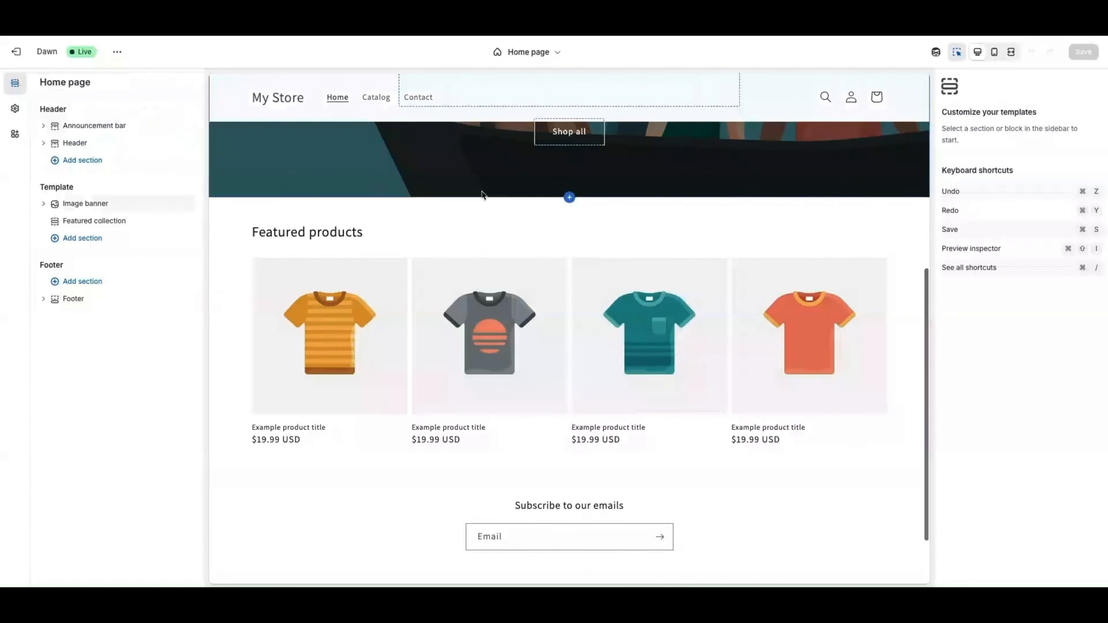
{"action": "left_click", "coordinate": [572, 274]}
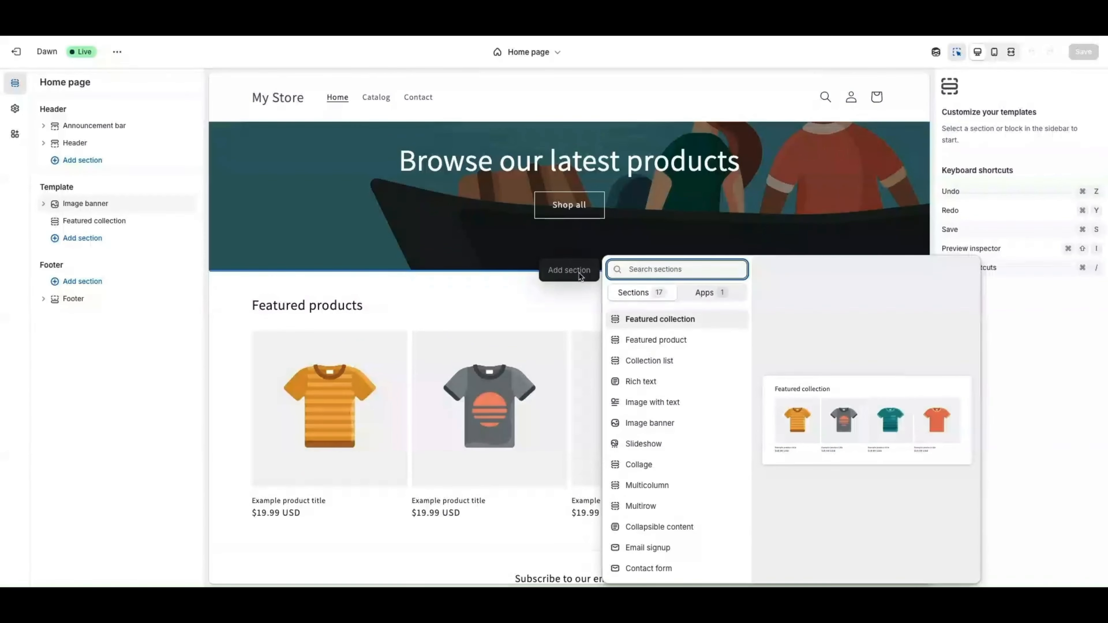
{"action": "scroll", "coordinate": [668, 376], "scroll_direction": "down", "scroll_amount": 1}
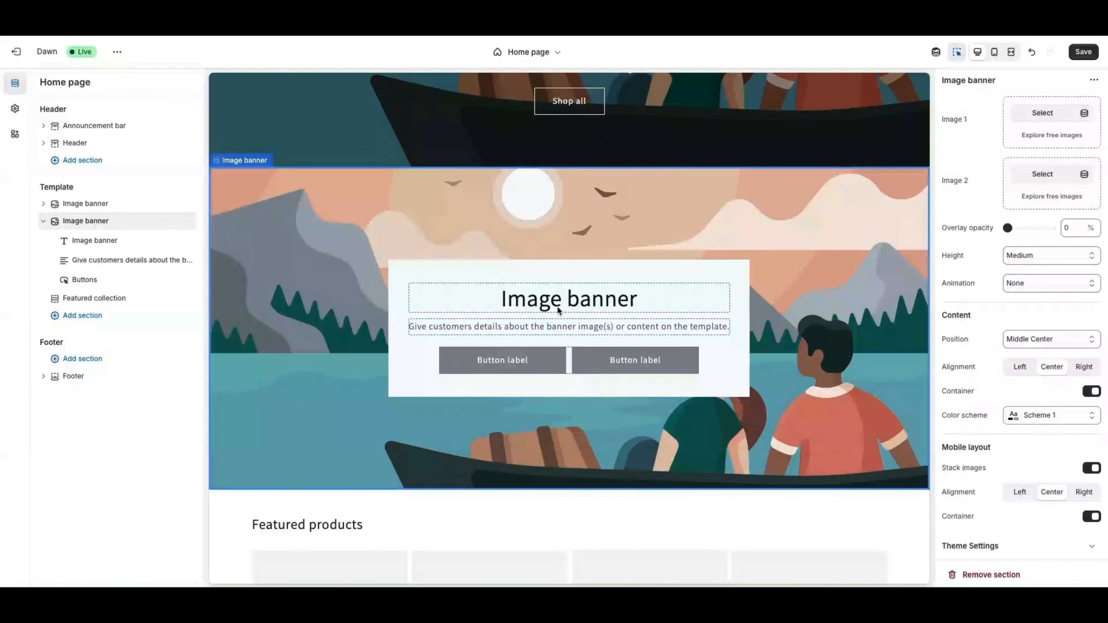
Look over the heading, text and buttons block settings of the new image banner
{"action": "left_click", "coordinate": [540, 306]}
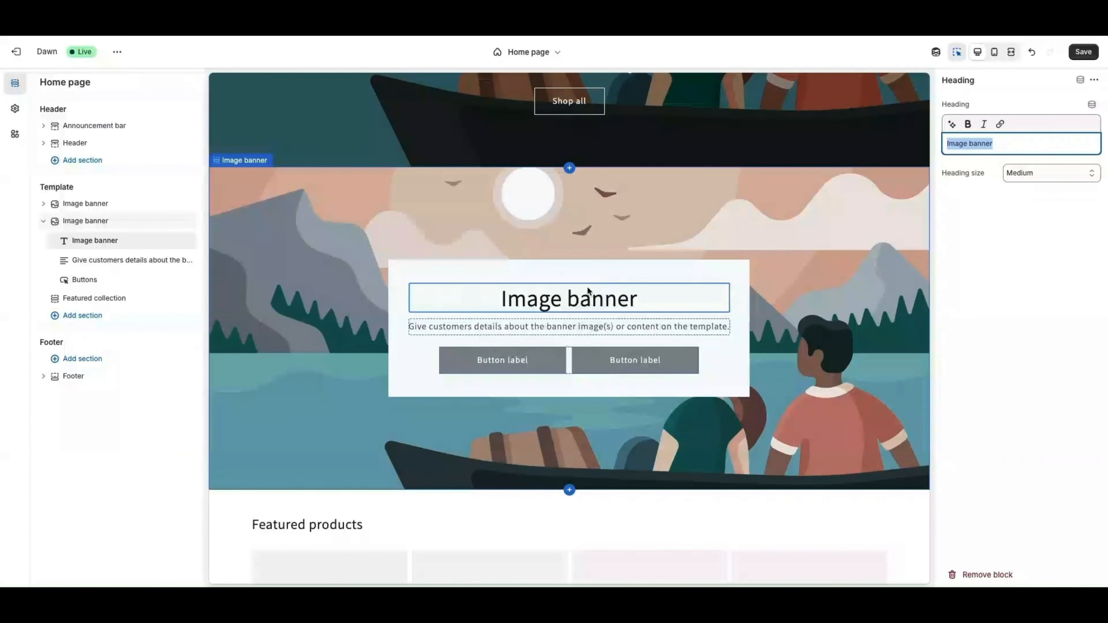
{"action": "left_click", "coordinate": [433, 325]}
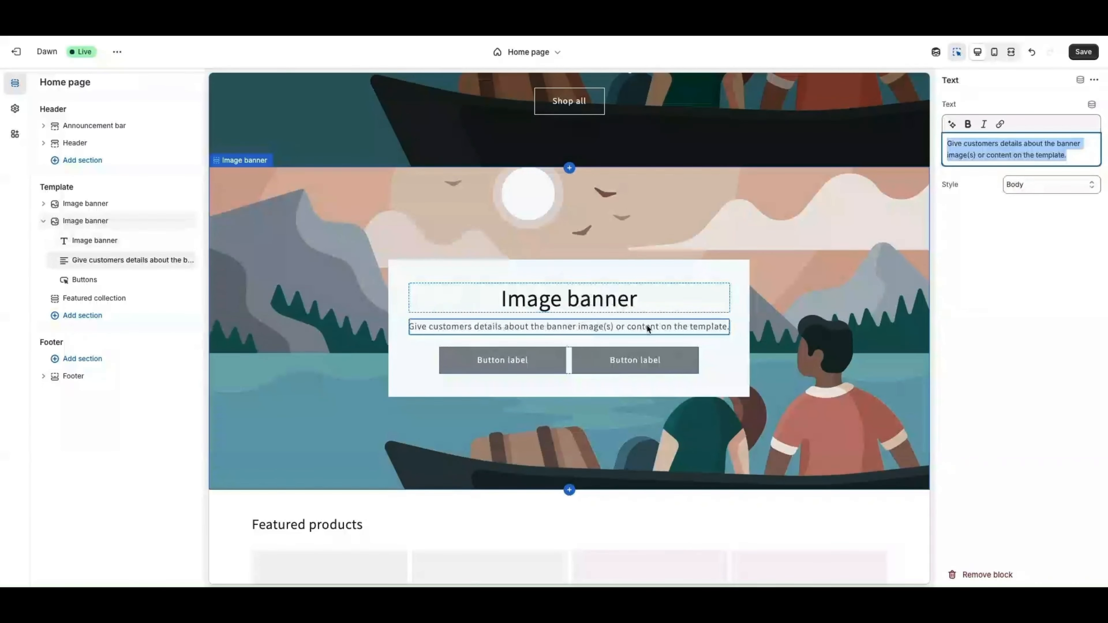
{"action": "left_click", "coordinate": [522, 362]}
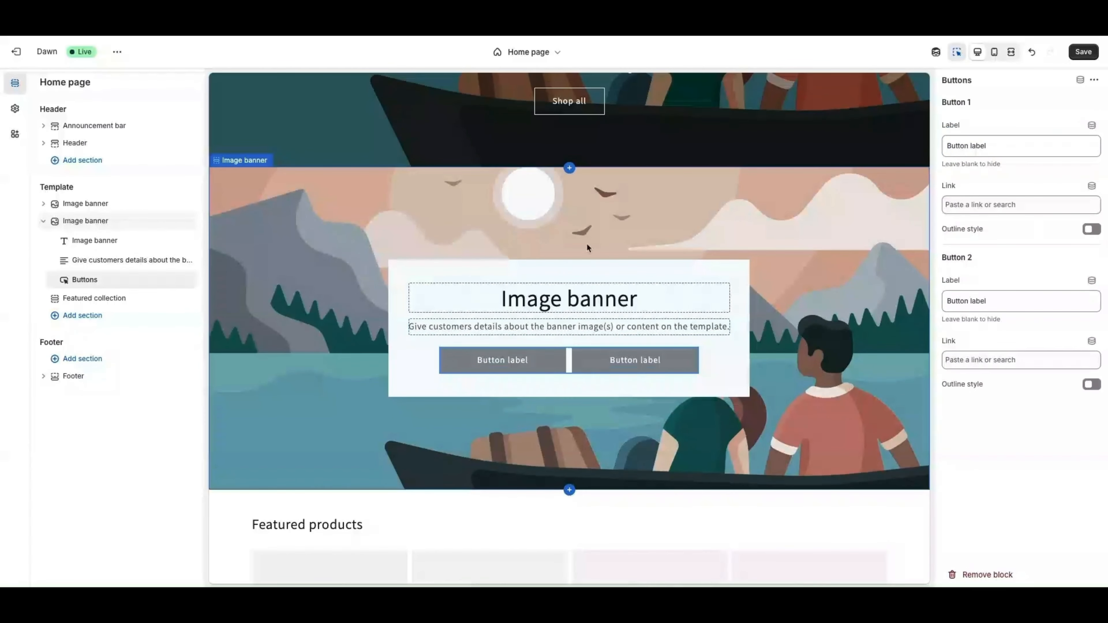
{"action": "scroll", "coordinate": [562, 256], "scroll_direction": "down", "scroll_amount": 1}
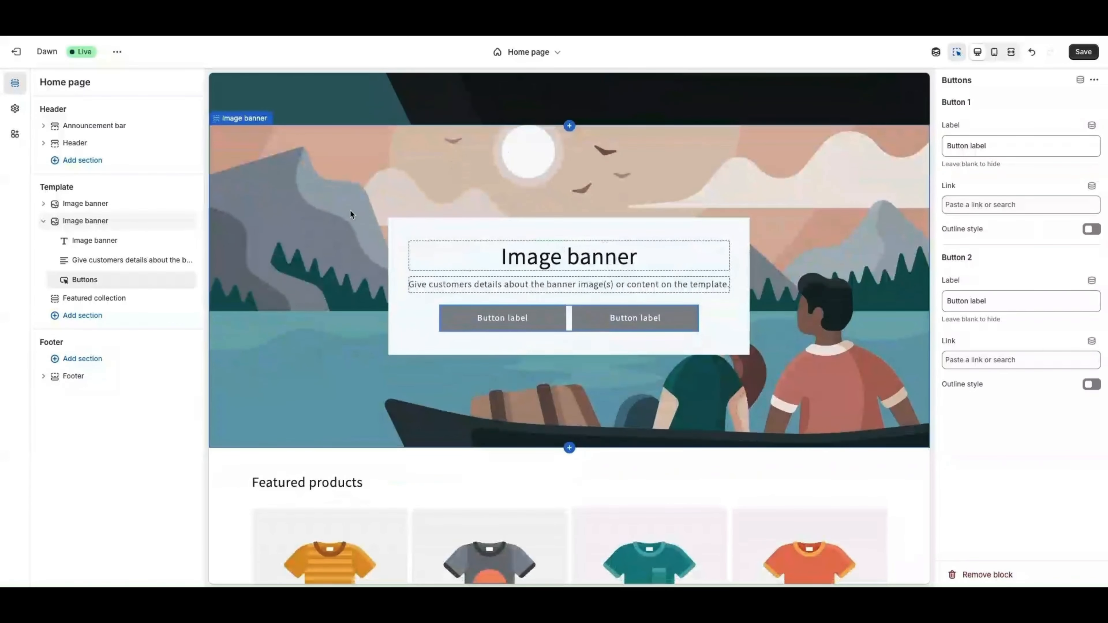
Set the new banner's first image to the free Women's Fashion photo fashion-model-in-pink.jpg and its height to Large
{"action": "left_click", "coordinate": [288, 179]}
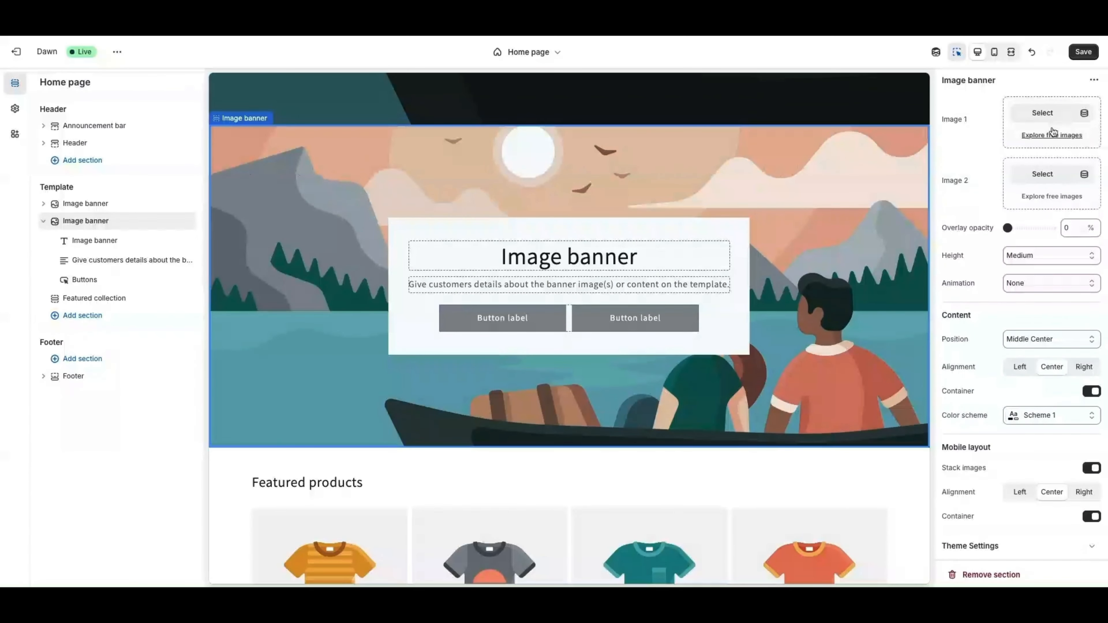
{"action": "left_click", "coordinate": [1047, 136]}
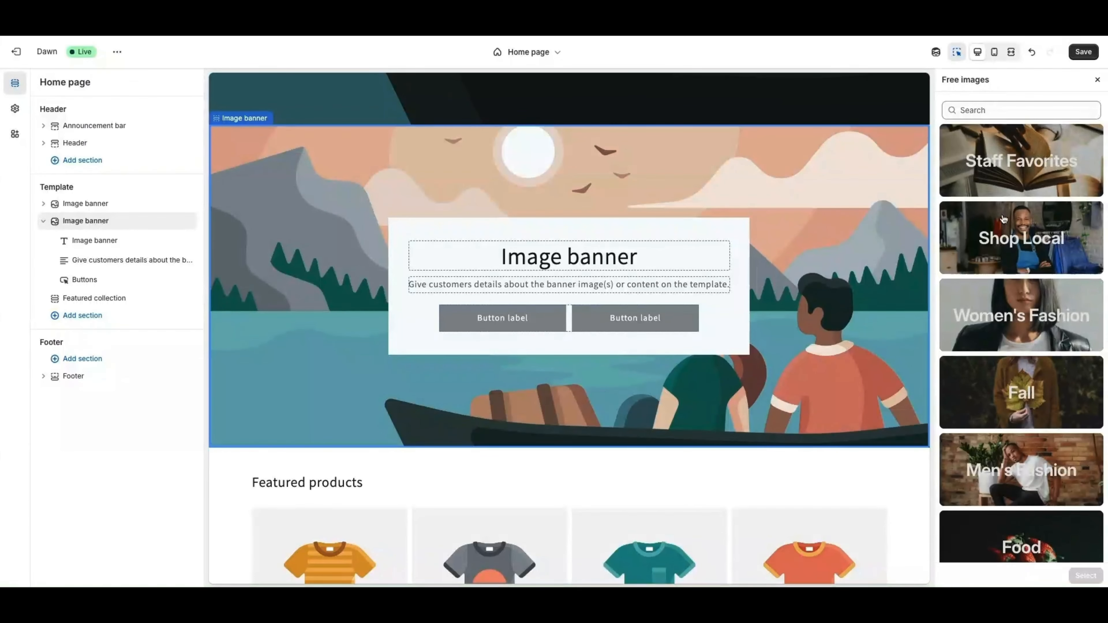
{"action": "left_click", "coordinate": [1009, 318]}
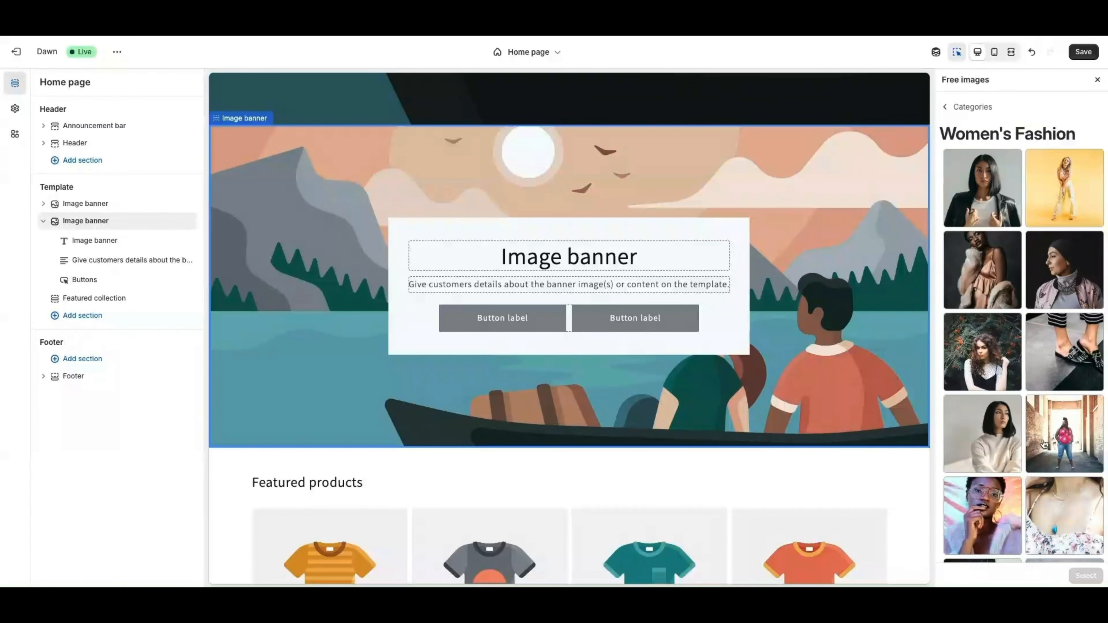
{"action": "left_click", "coordinate": [979, 501]}
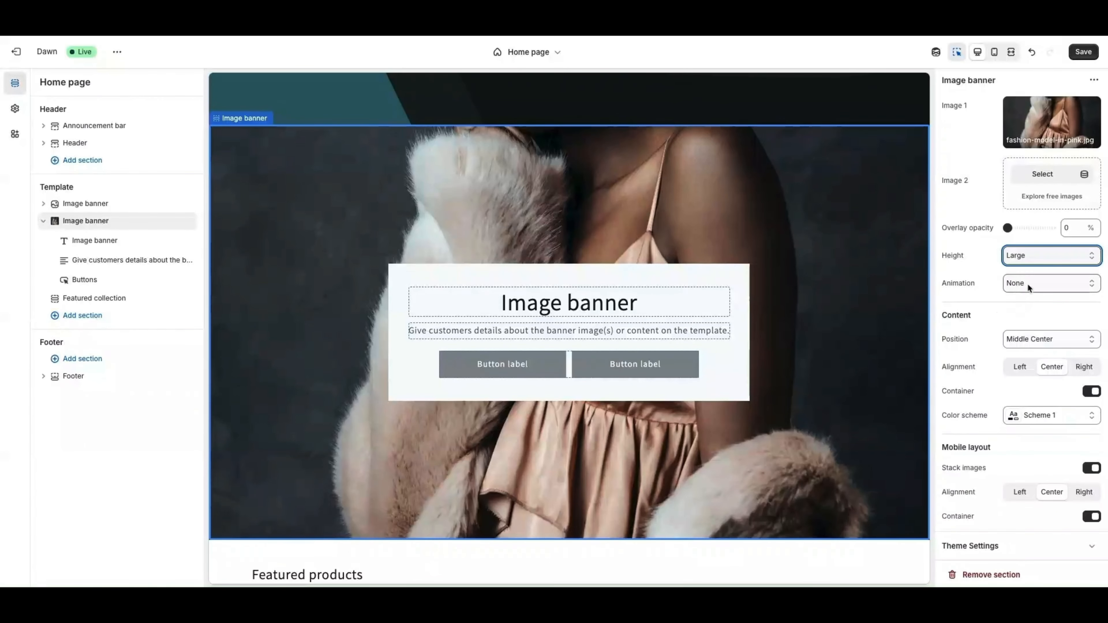
Set the new banner's overlay opacity to 40% and its second image to model-laughs-barefoot.jpg
{"action": "left_click_drag", "start_coordinate": [1007, 227], "coordinate": [1025, 227]}
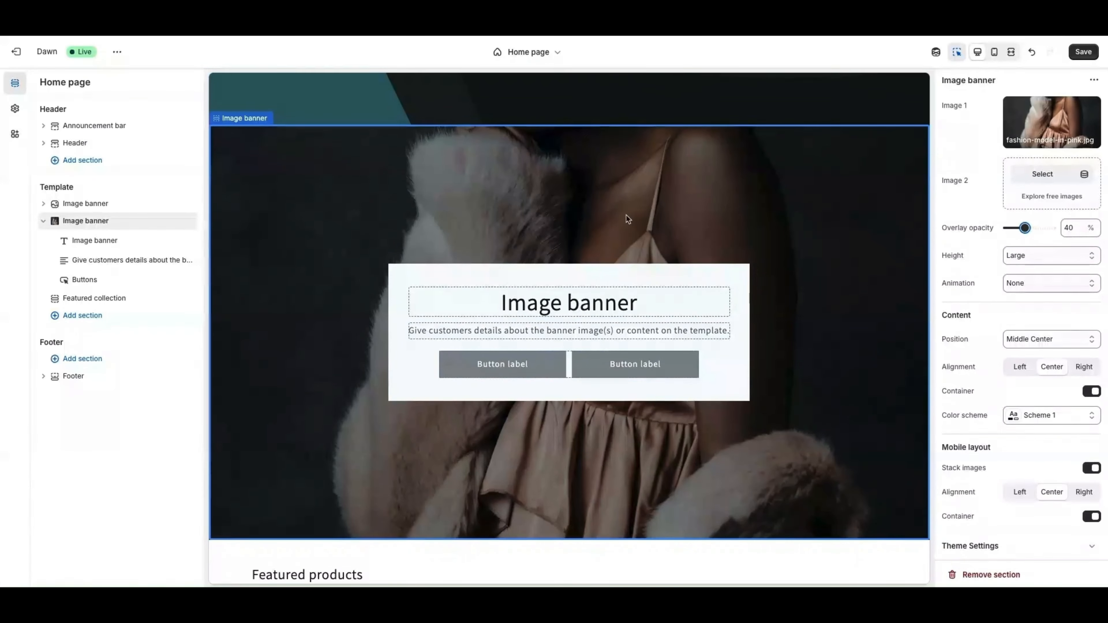
{"action": "scroll", "coordinate": [754, 207], "scroll_direction": "up", "scroll_amount": 1}
{"action": "scroll", "coordinate": [588, 238], "scroll_direction": "down", "scroll_amount": 2}
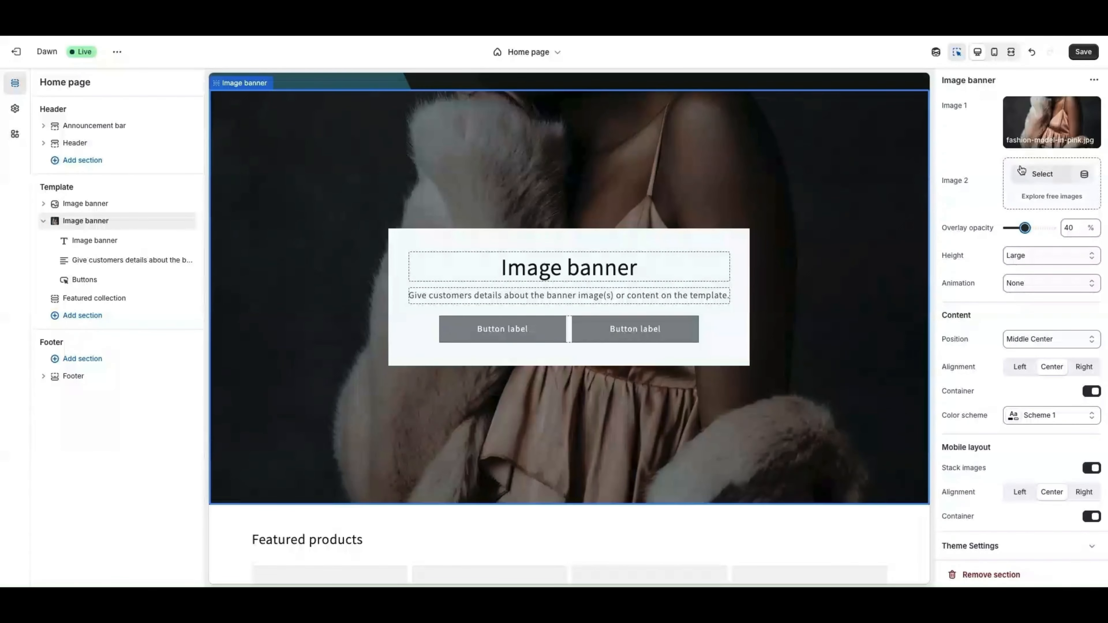
{"action": "left_click", "coordinate": [1042, 174]}
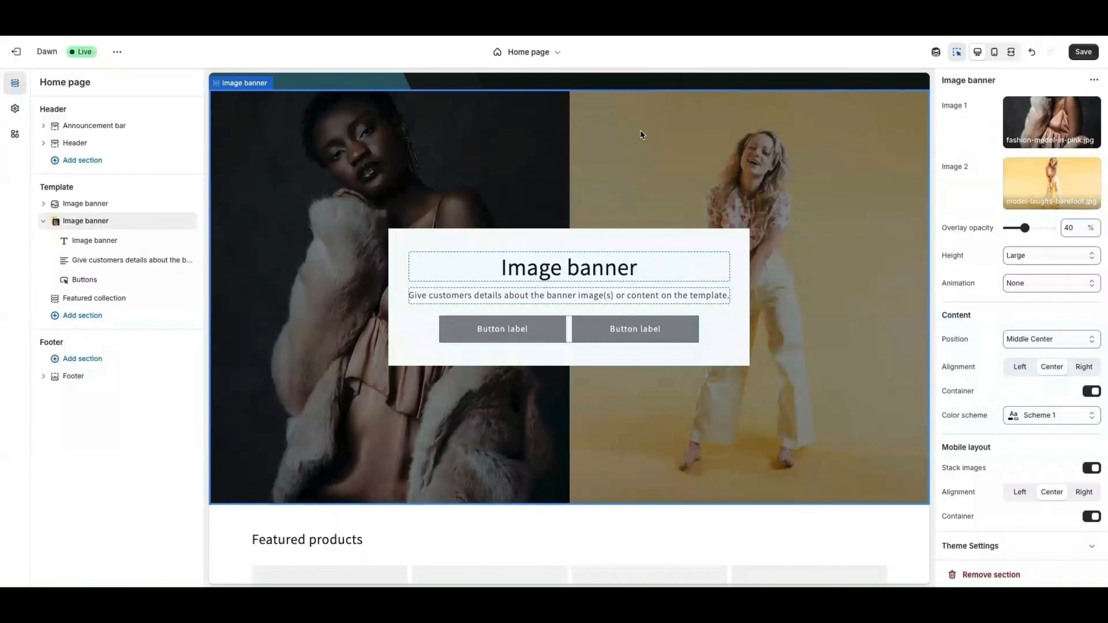
Preview the home page in the mobile layout and examine how the new banner's images and text are arranged
{"action": "left_click", "coordinate": [995, 52]}
{"action": "scroll", "coordinate": [567, 224], "scroll_direction": "up", "scroll_amount": 5}
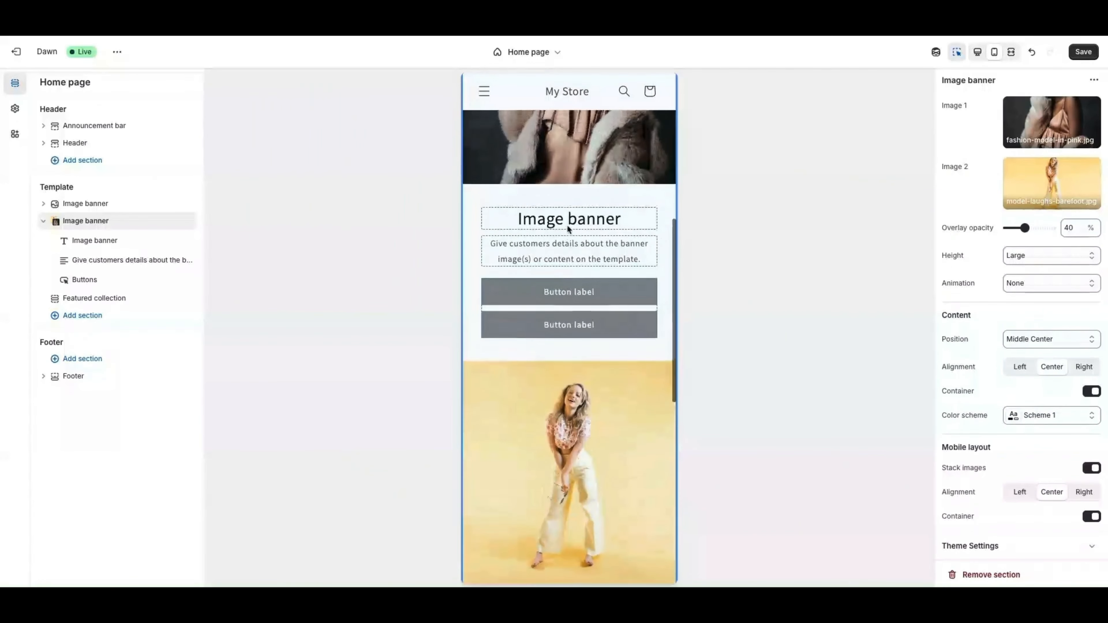
{"action": "scroll", "coordinate": [570, 230], "scroll_direction": "up", "scroll_amount": 3}
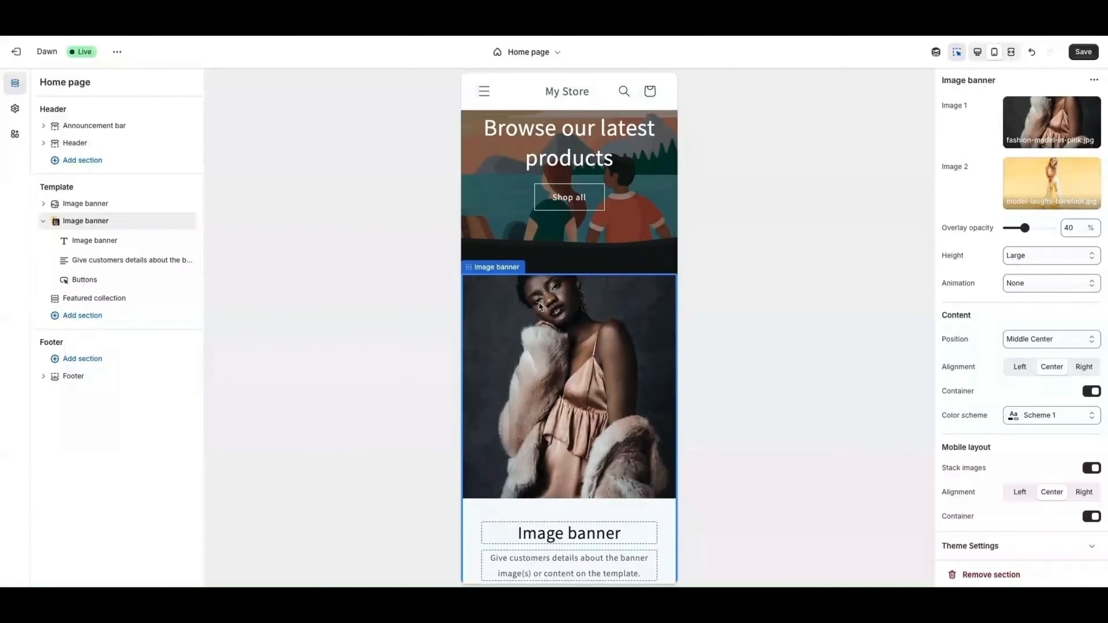
{"action": "scroll", "coordinate": [537, 314], "scroll_direction": "down", "scroll_amount": 1}
{"action": "scroll", "coordinate": [535, 324], "scroll_direction": "down", "scroll_amount": 3}
{"action": "scroll", "coordinate": [519, 297], "scroll_direction": "down", "scroll_amount": 2}
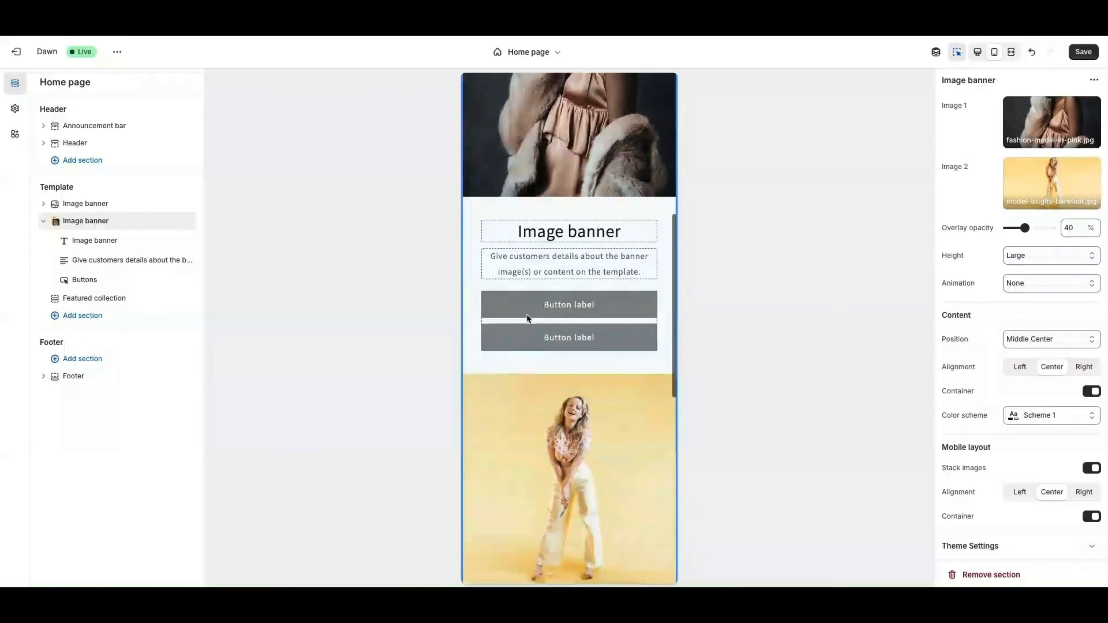
{"action": "scroll", "coordinate": [546, 305], "scroll_direction": "up", "scroll_amount": 2}
{"action": "scroll", "coordinate": [558, 302], "scroll_direction": "up", "scroll_amount": 1}
{"action": "scroll", "coordinate": [552, 273], "scroll_direction": "up", "scroll_amount": 2}
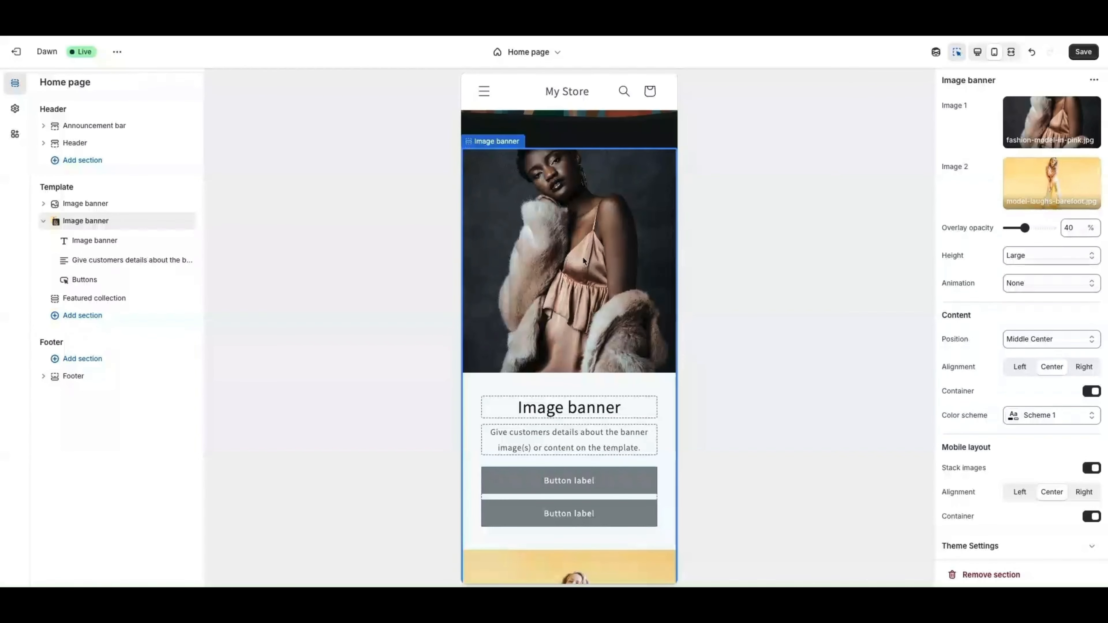
Try the banner's mobile layout with image stacking turned off, and turn stacking back on
{"action": "mouse_move", "coordinate": [1034, 171]}
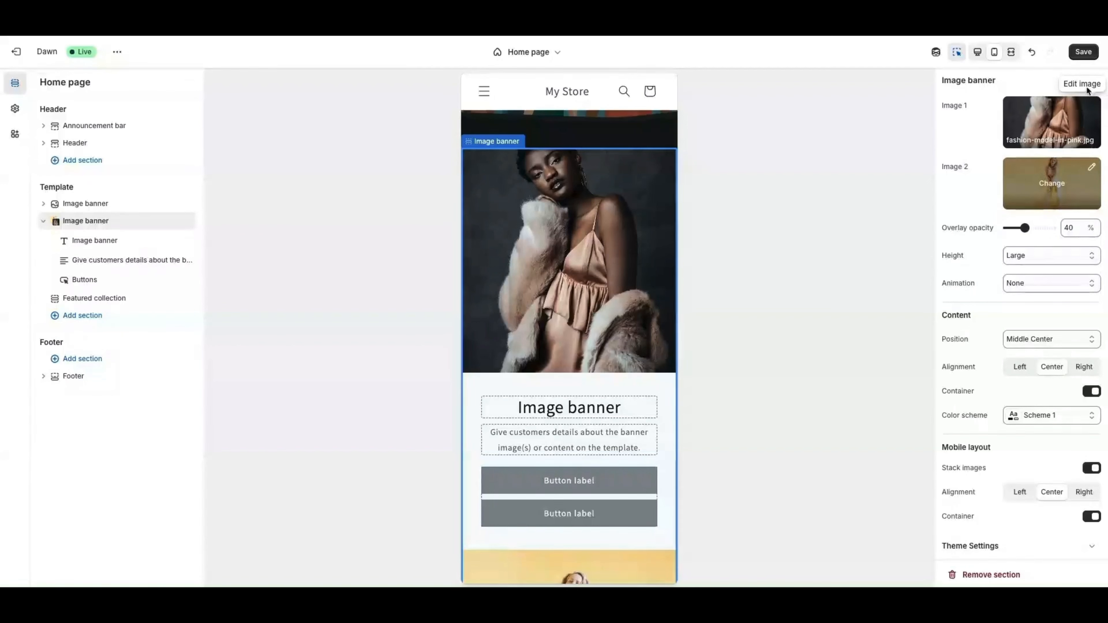
{"action": "scroll", "coordinate": [1003, 262], "scroll_direction": "down", "scroll_amount": 1}
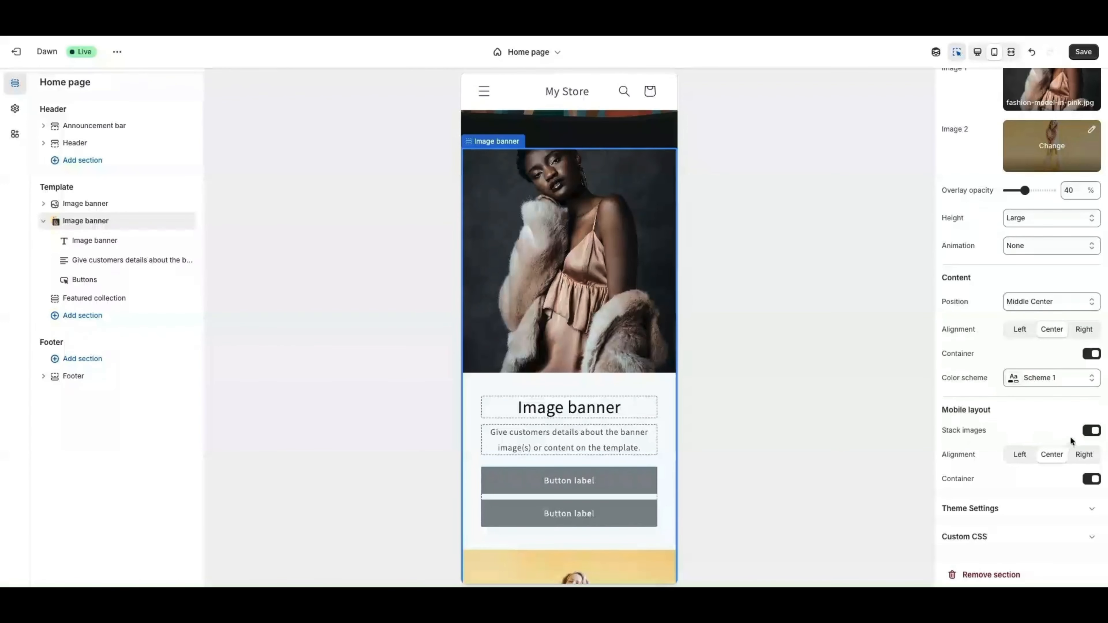
{"action": "left_click", "coordinate": [1092, 431]}
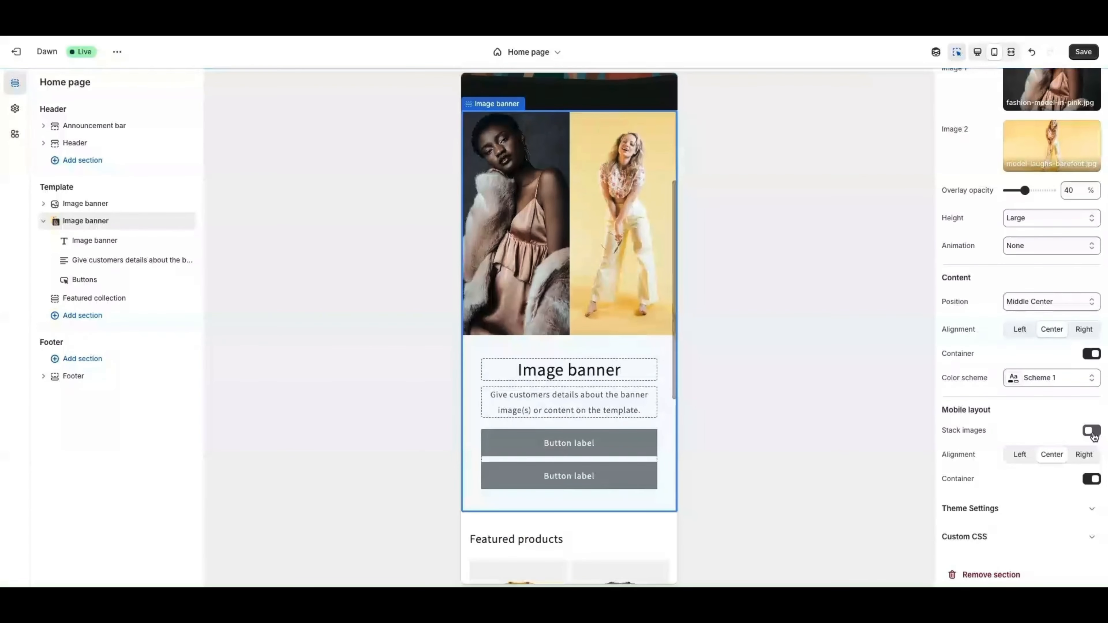
{"action": "scroll", "coordinate": [574, 243], "scroll_direction": "up", "scroll_amount": 2}
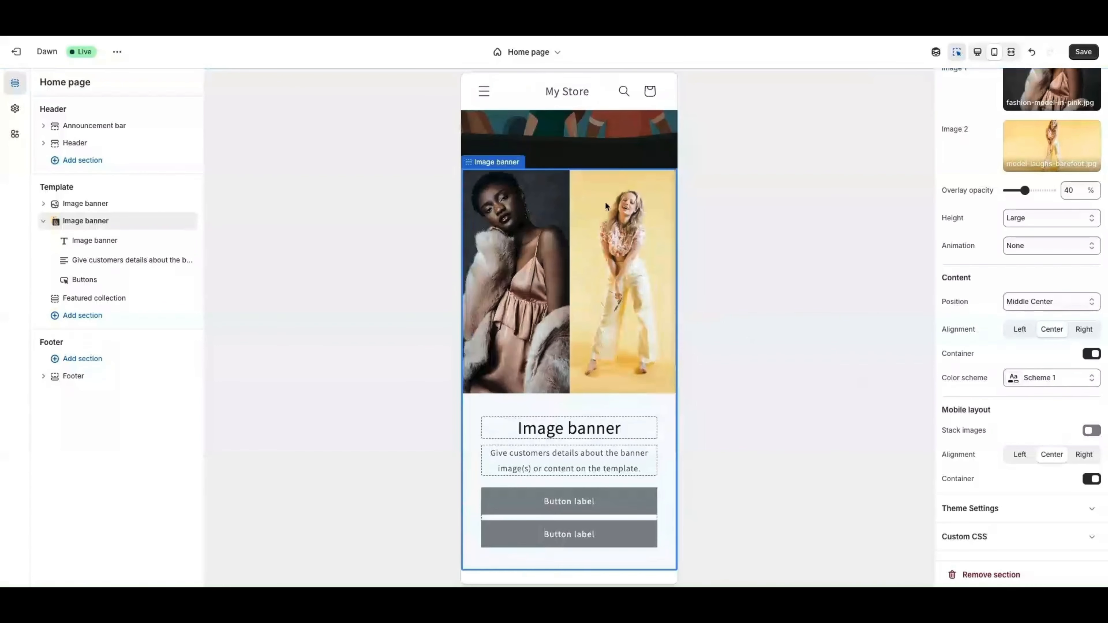
{"action": "left_click", "coordinate": [1089, 432]}
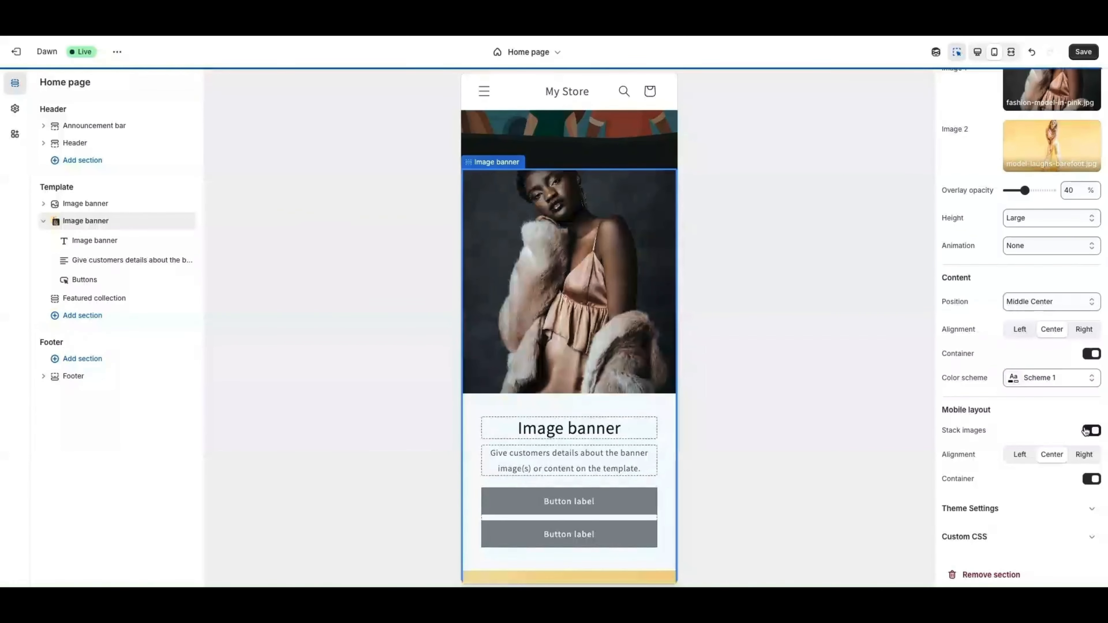
Return the preview to the desktop layout and save the theme changes
{"action": "left_click", "coordinate": [977, 52]}
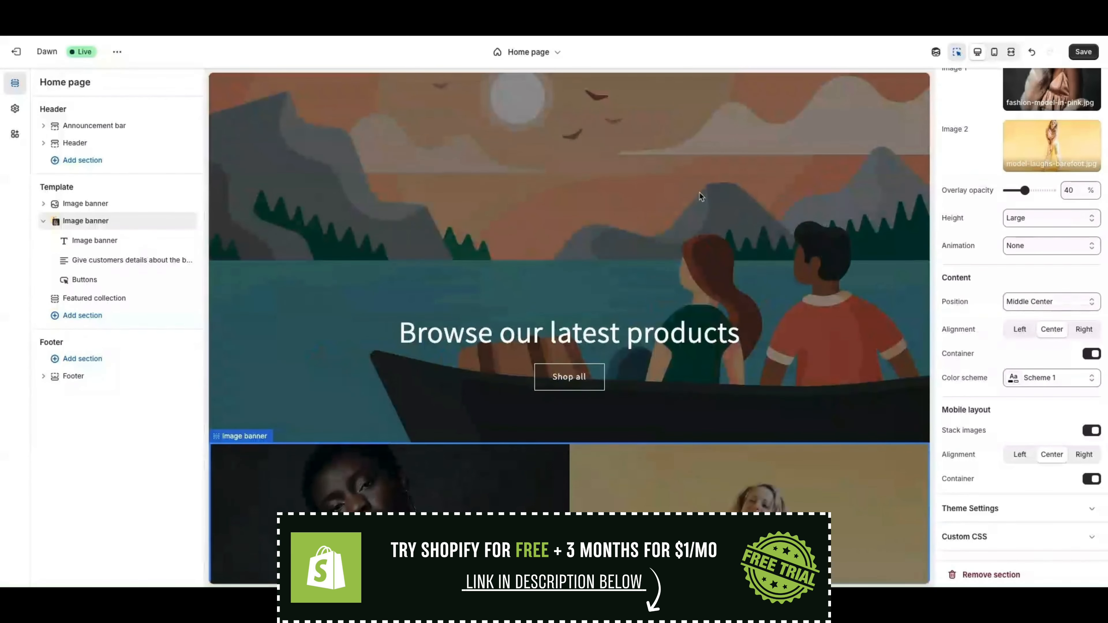
{"action": "left_click", "coordinate": [1081, 54]}
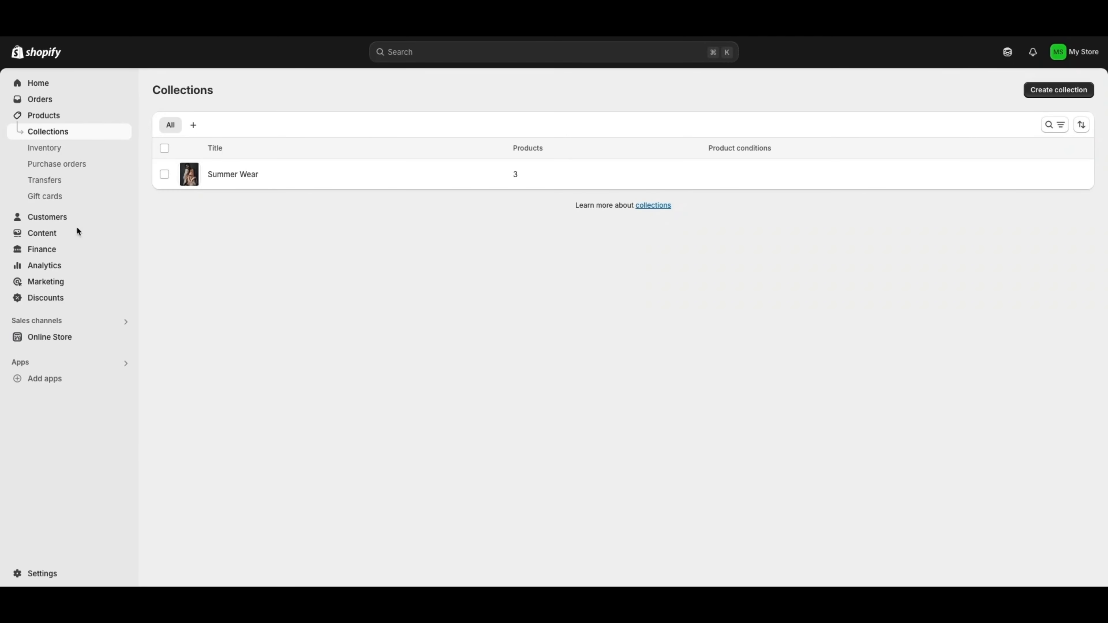
Go to the store's content menus and open the Main menu for editing
{"action": "left_click", "coordinate": [36, 235]}
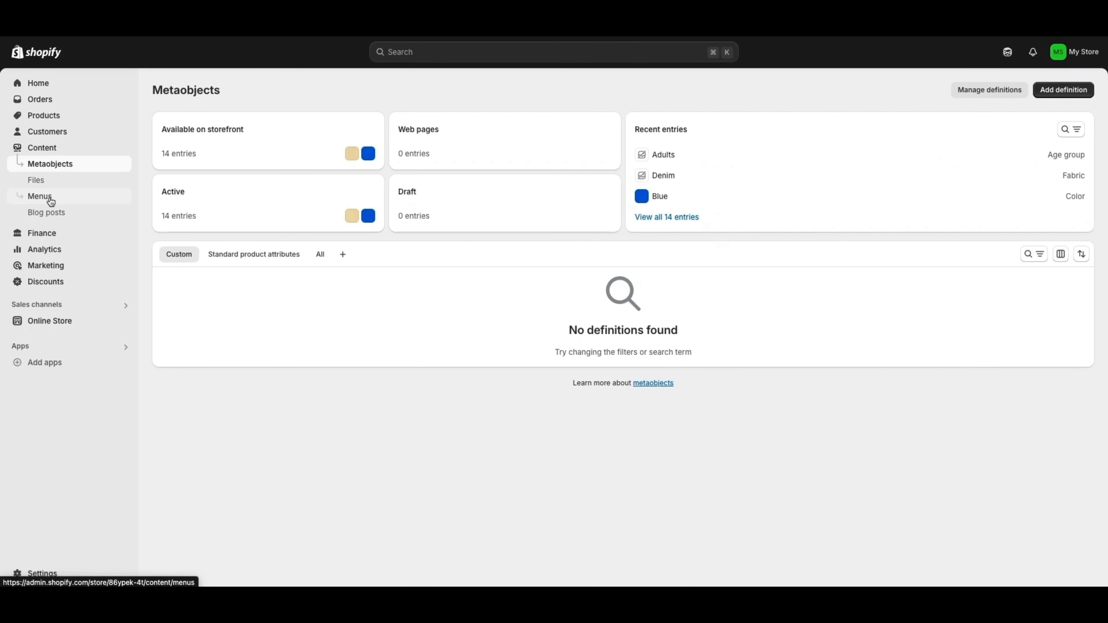
{"action": "left_click", "coordinate": [50, 200]}
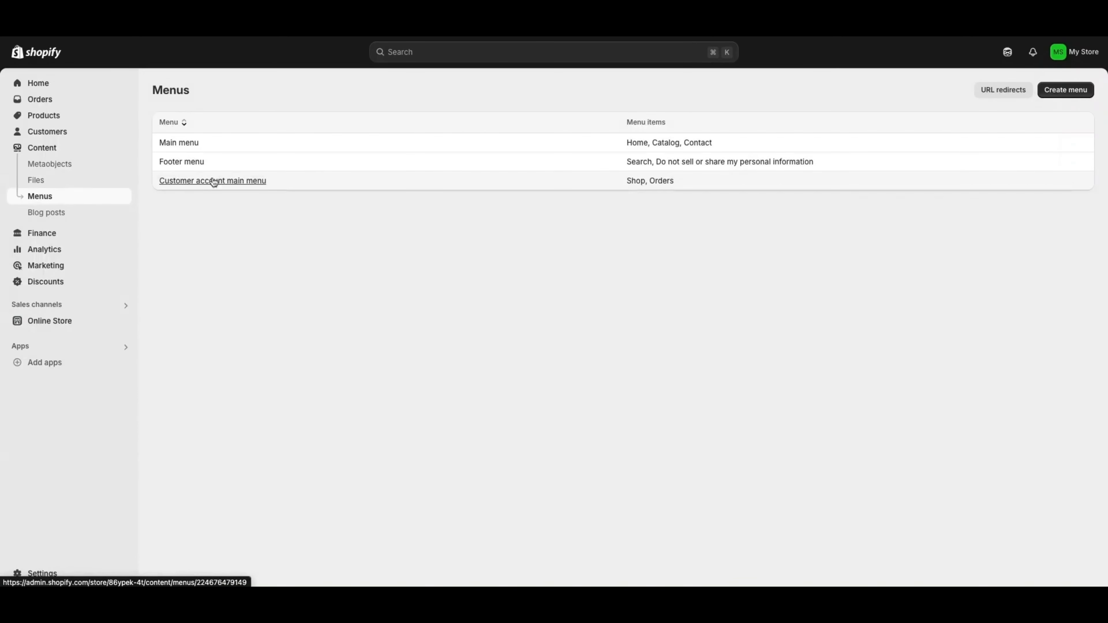
{"action": "left_click", "coordinate": [180, 148]}
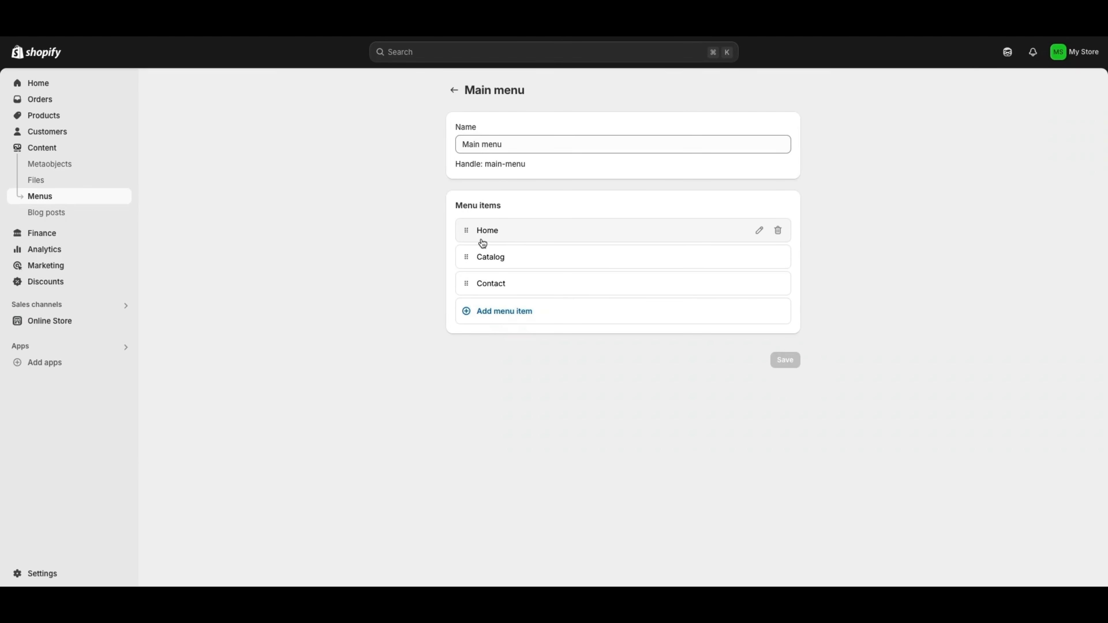
Reorder the main menu items to Catalog, Contact, Home, and check the Catalog item's label and link
{"action": "left_click_drag", "start_coordinate": [466, 258], "coordinate": [470, 230]}
{"action": "left_click_drag", "start_coordinate": [466, 284], "coordinate": [466, 261]}
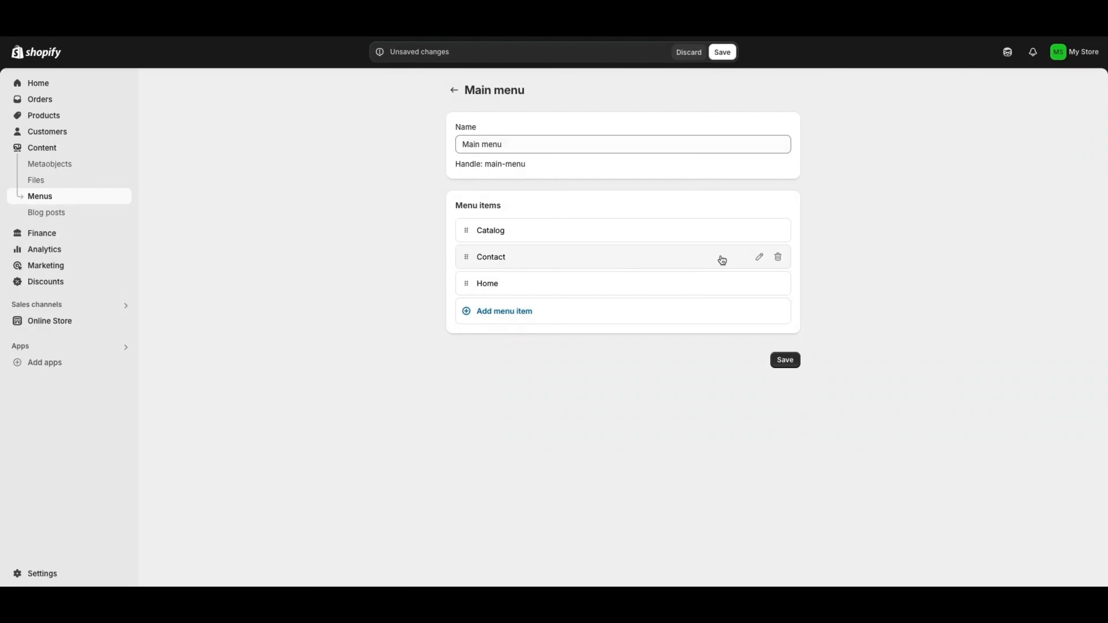
{"action": "left_click", "coordinate": [759, 232]}
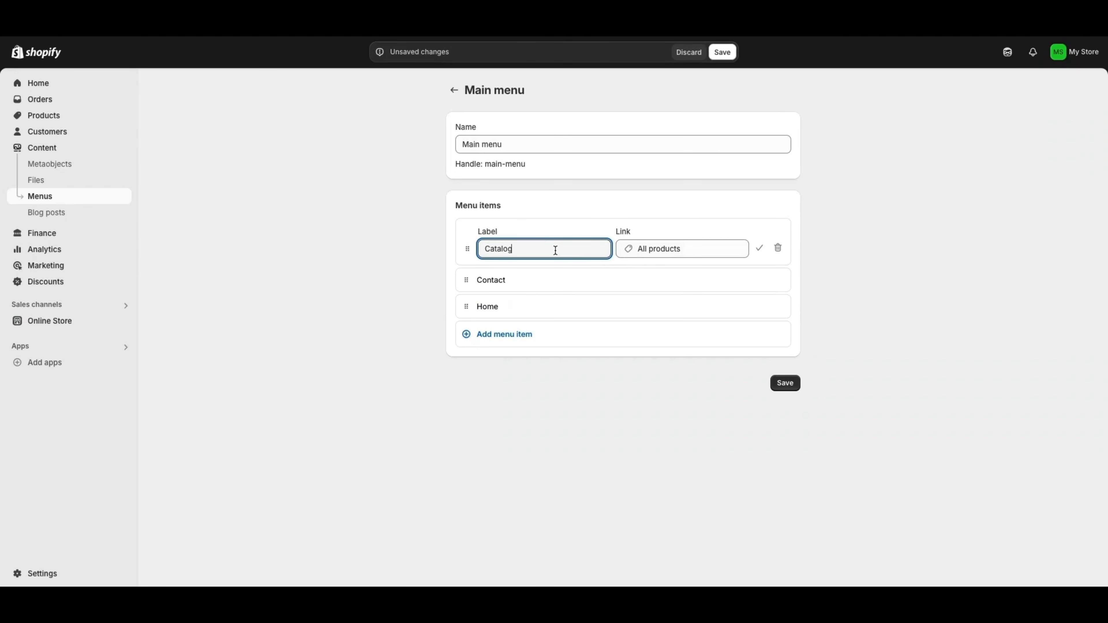
{"action": "left_click", "coordinate": [759, 249]}
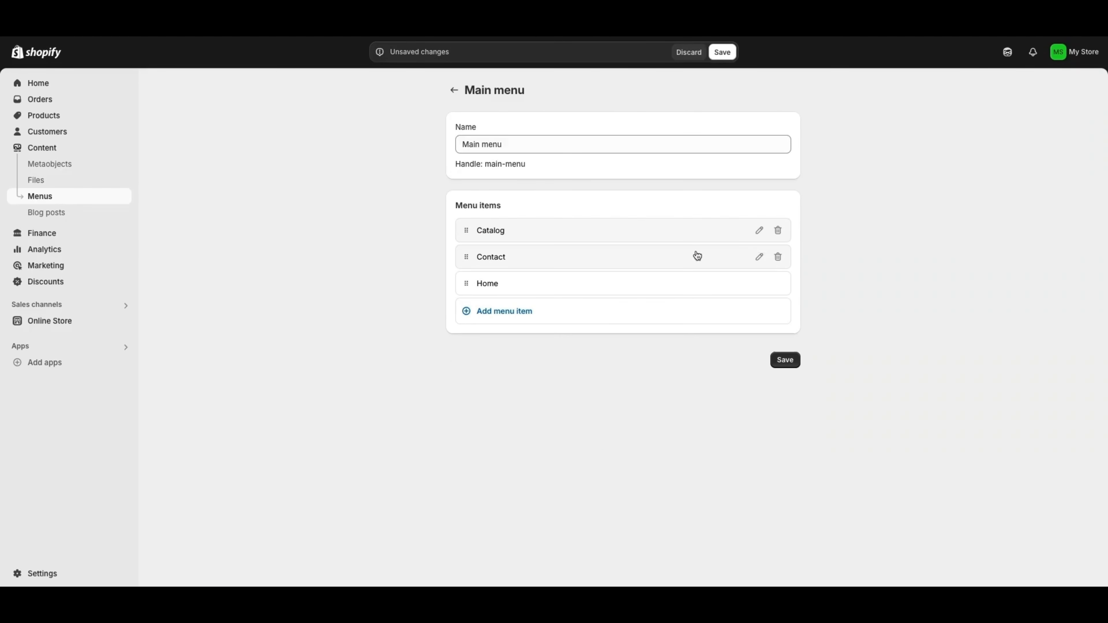
Add a main menu item labelled "Summer Sale" that links to the Summer Wear collection
{"action": "left_click", "coordinate": [498, 318]}
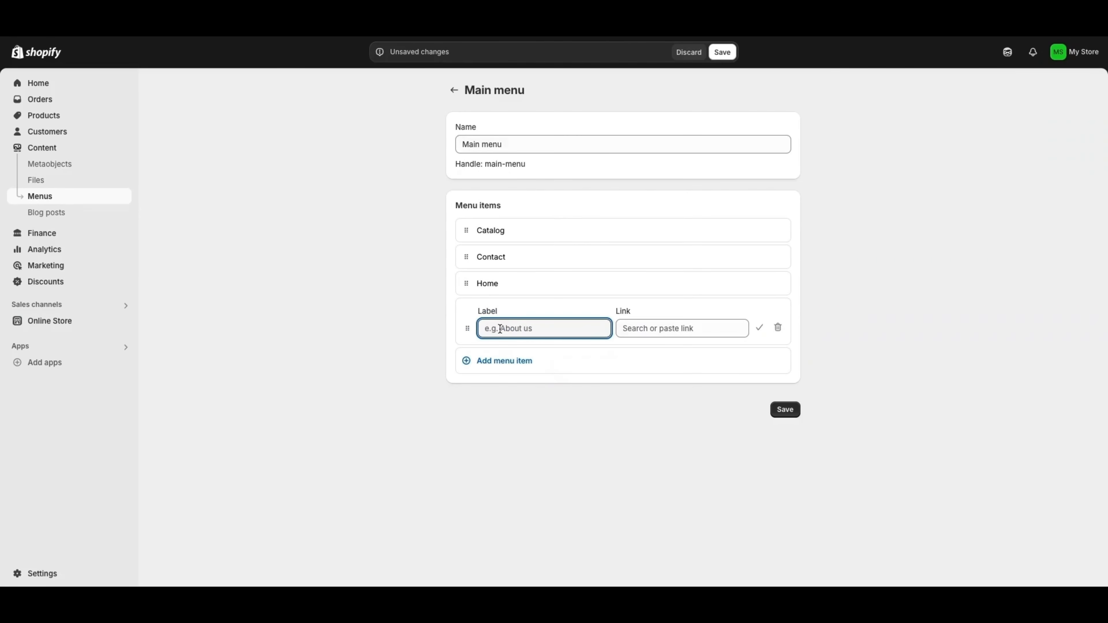
{"action": "type", "text": "Summer Sale"}
{"action": "left_click", "coordinate": [641, 328]}
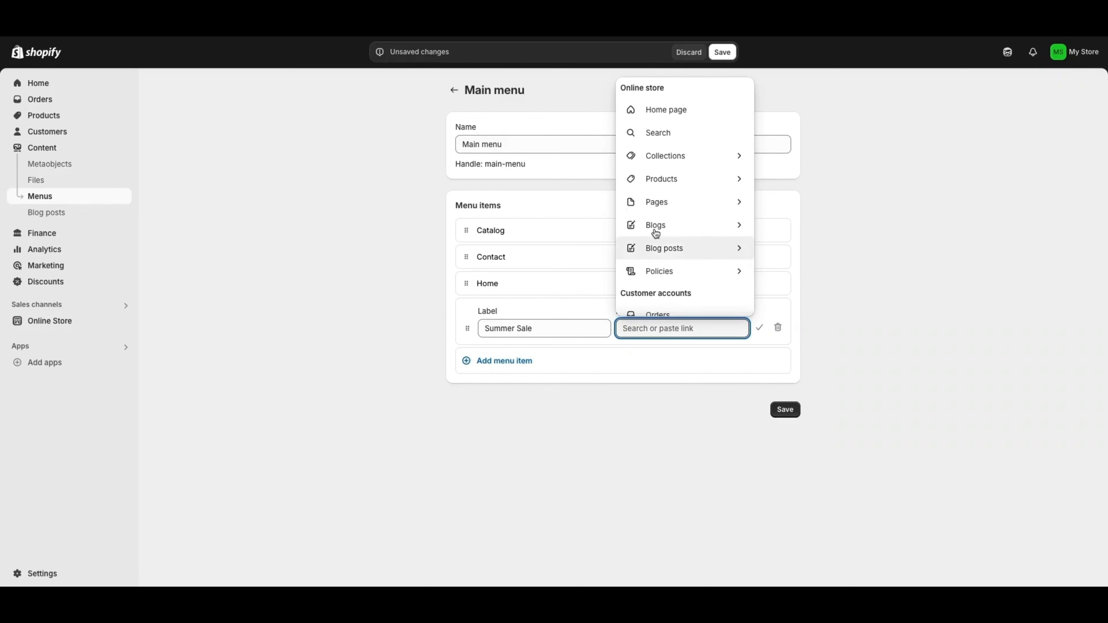
{"action": "left_click", "coordinate": [660, 161]}
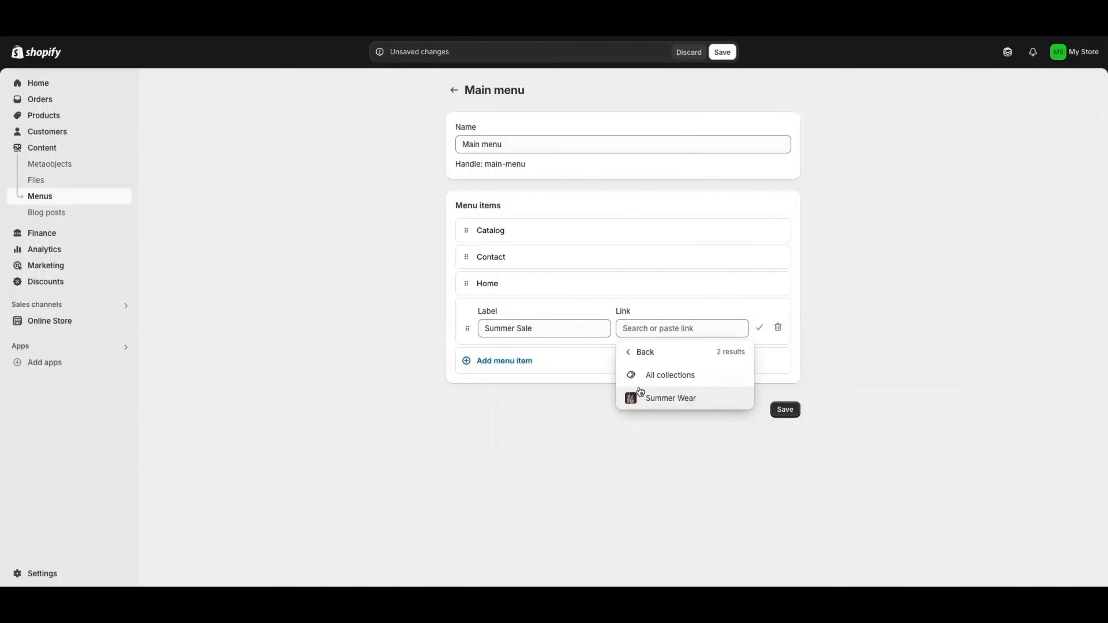
{"action": "left_click", "coordinate": [668, 402]}
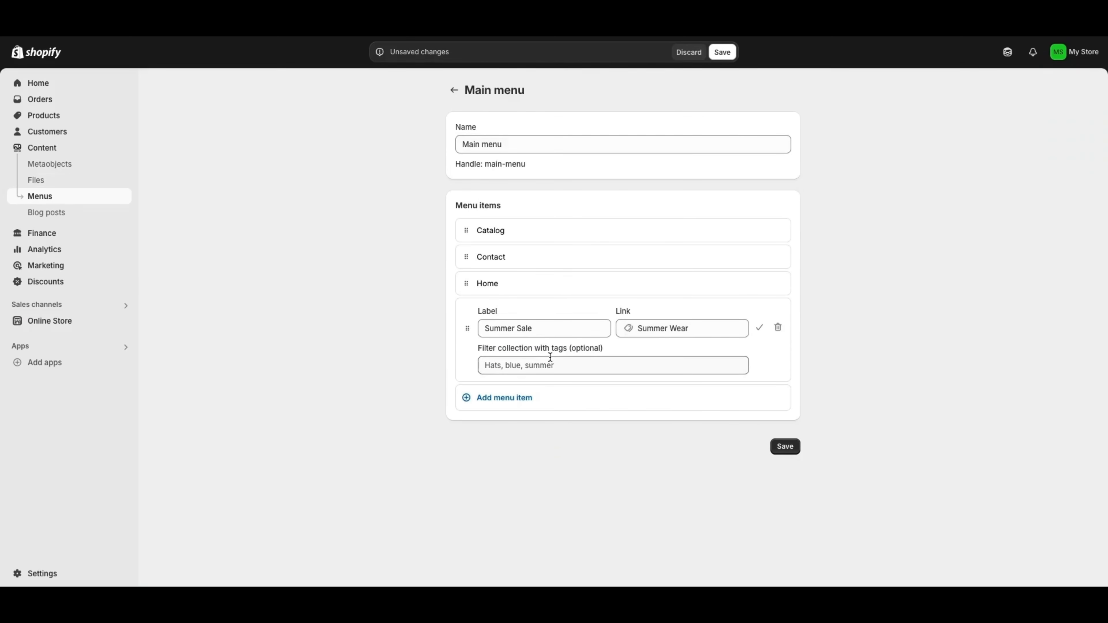
Filter the Summer Sale item's collection by the tag "summer sale", and move the item above Catalog
{"action": "left_click", "coordinate": [528, 368]}
{"action": "type", "text": "summer sale"}
{"action": "left_click", "coordinate": [760, 328]}
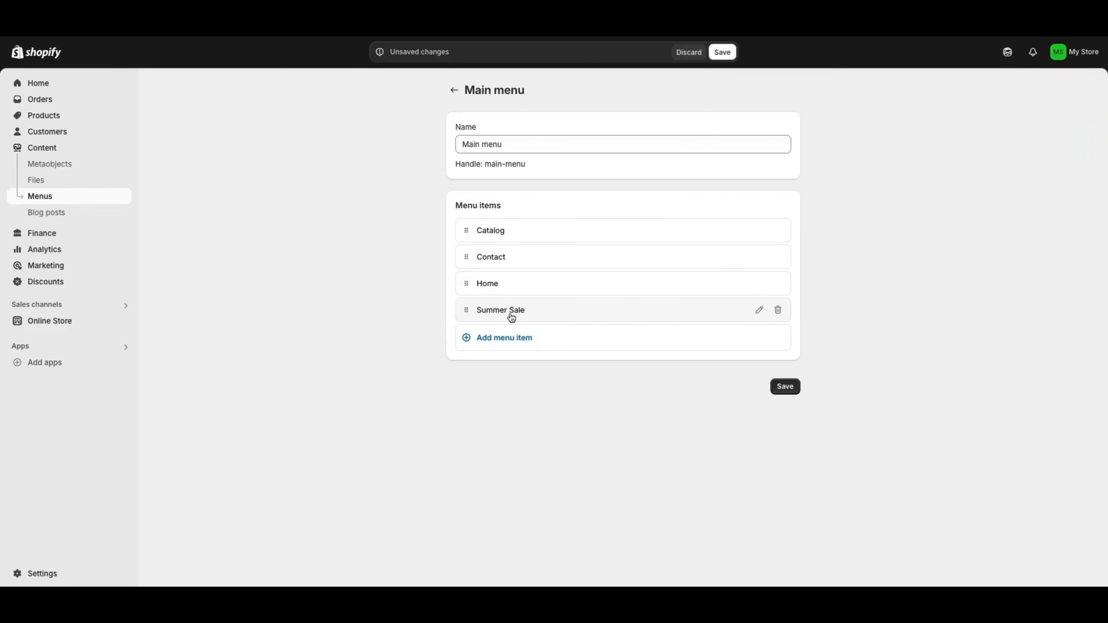
{"action": "left_click_drag", "start_coordinate": [468, 316], "coordinate": [476, 229]}
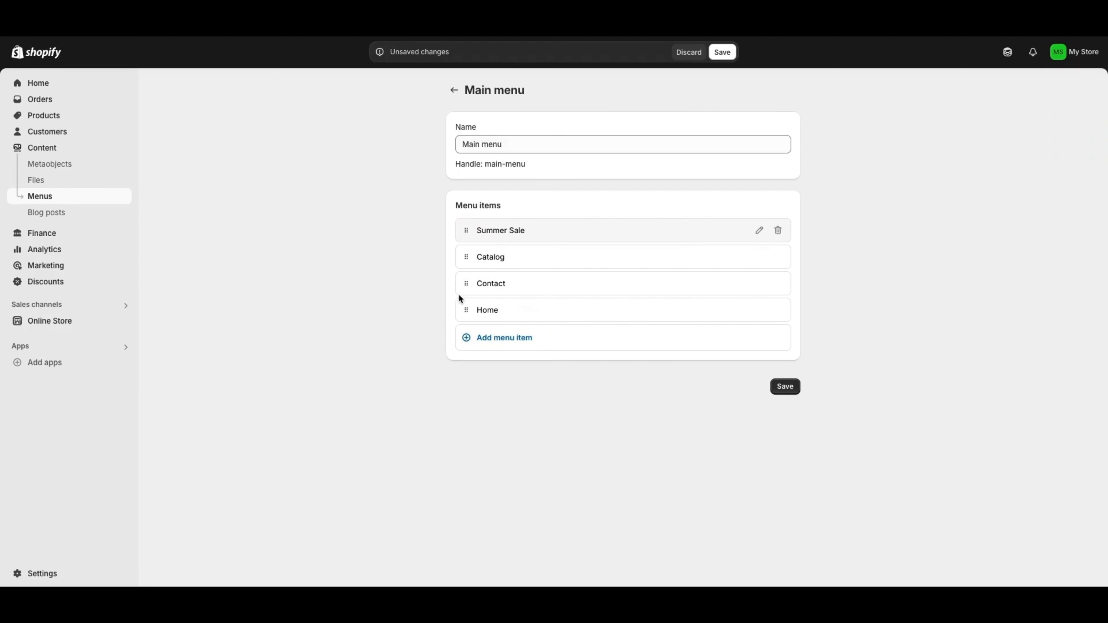
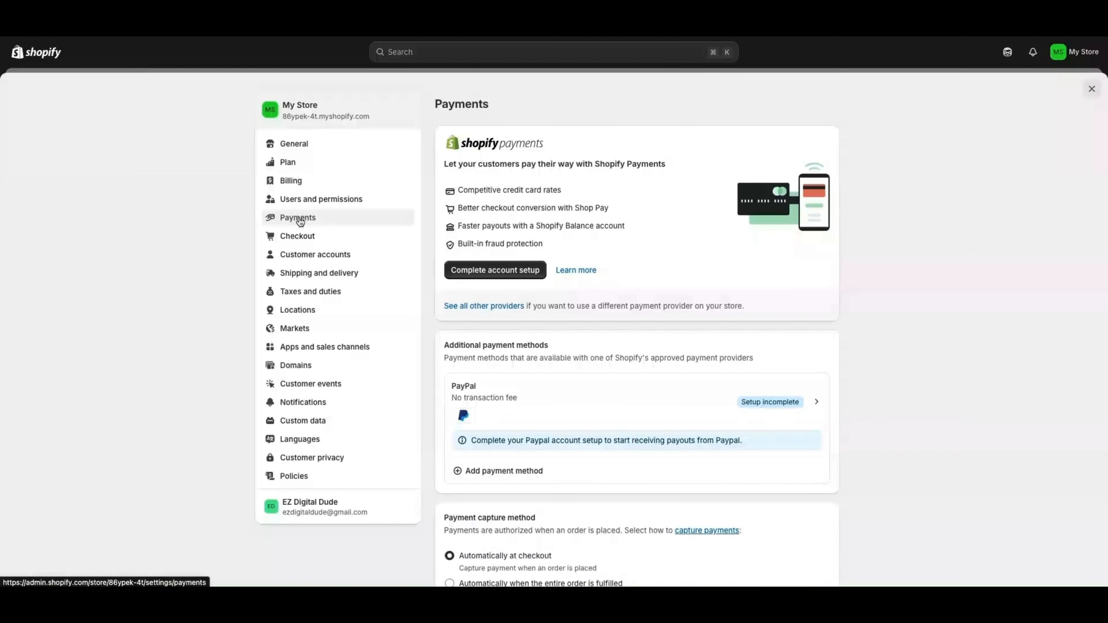
Look through the list of third-party payment providers in the payment settings and return to the Payments page
{"action": "scroll", "coordinate": [649, 218], "scroll_direction": "down", "scroll_amount": 1}
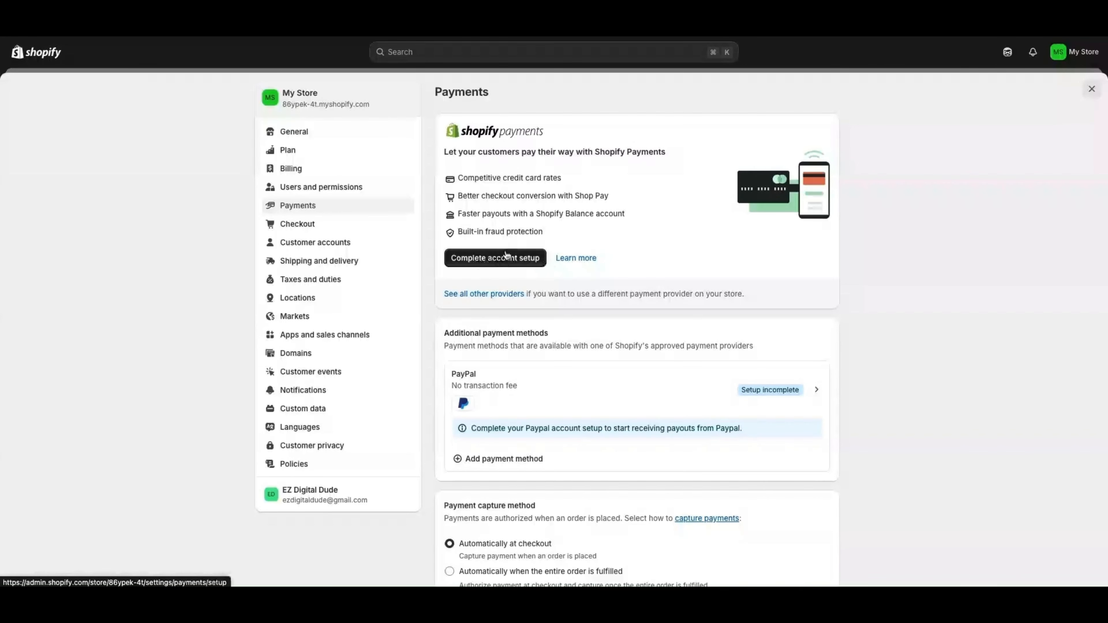
{"action": "scroll", "coordinate": [506, 385], "scroll_direction": "down", "scroll_amount": 1}
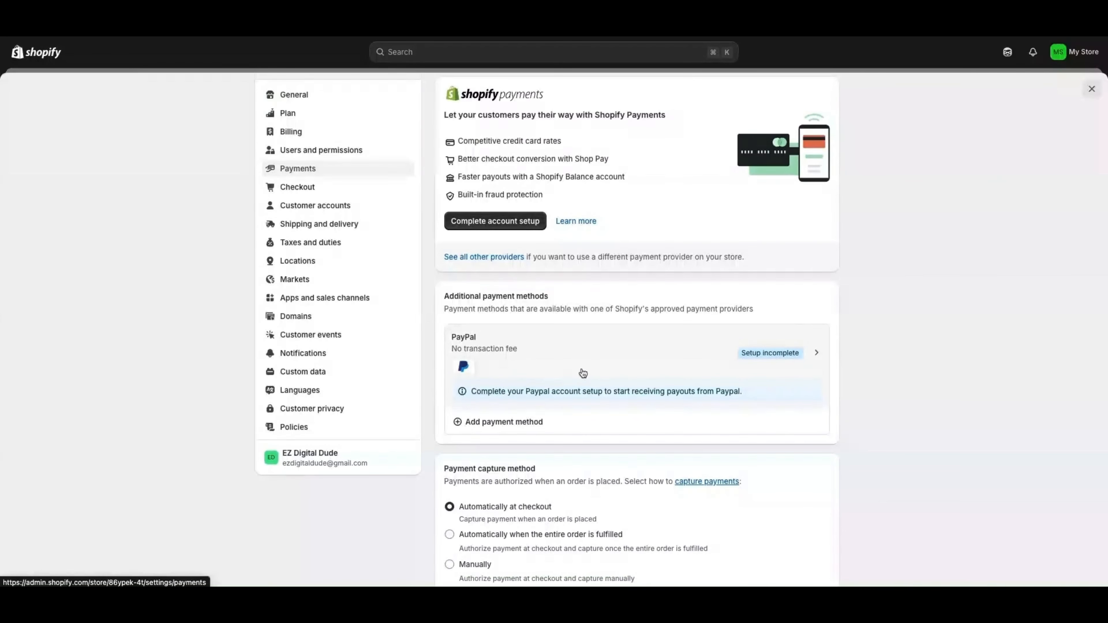
{"action": "left_click", "coordinate": [480, 259]}
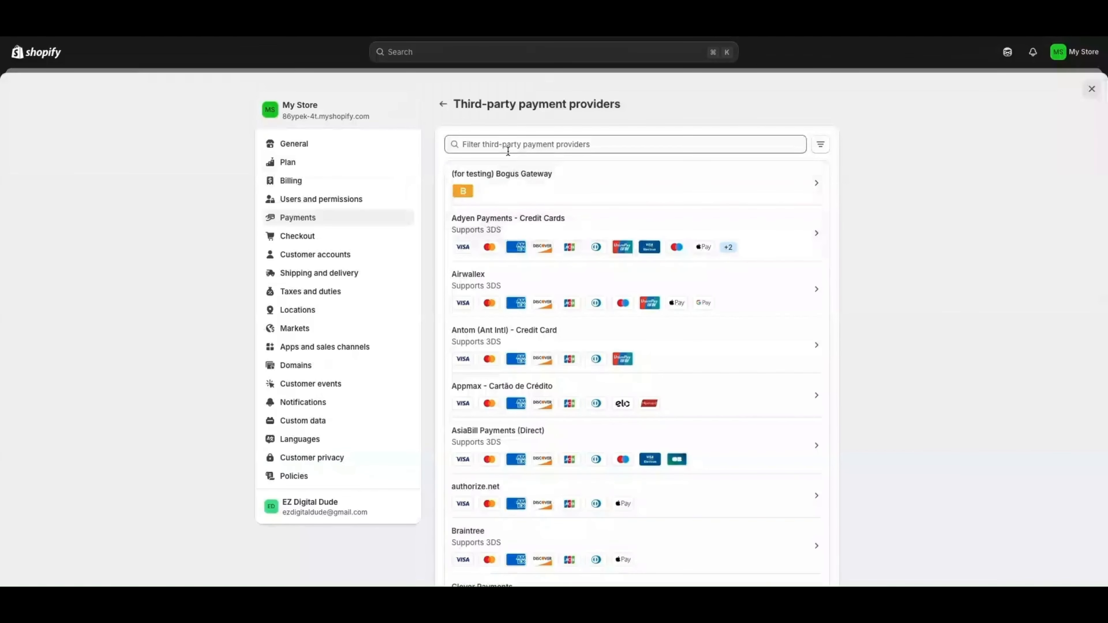
{"action": "scroll", "coordinate": [544, 199], "scroll_direction": "down", "scroll_amount": 7}
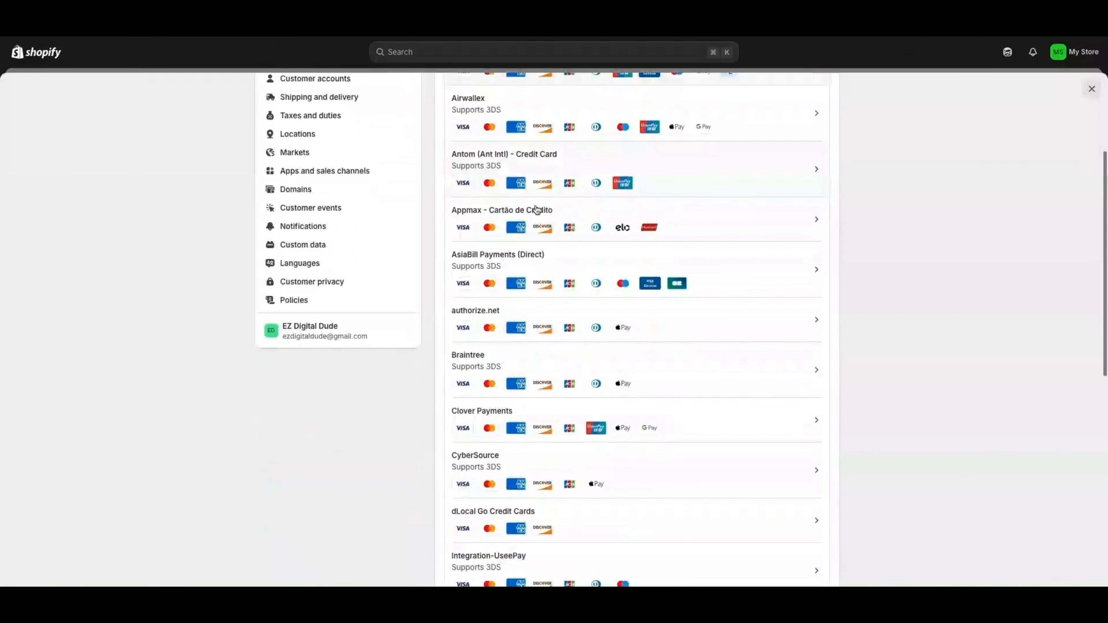
{"action": "scroll", "coordinate": [539, 257], "scroll_direction": "up", "scroll_amount": 7}
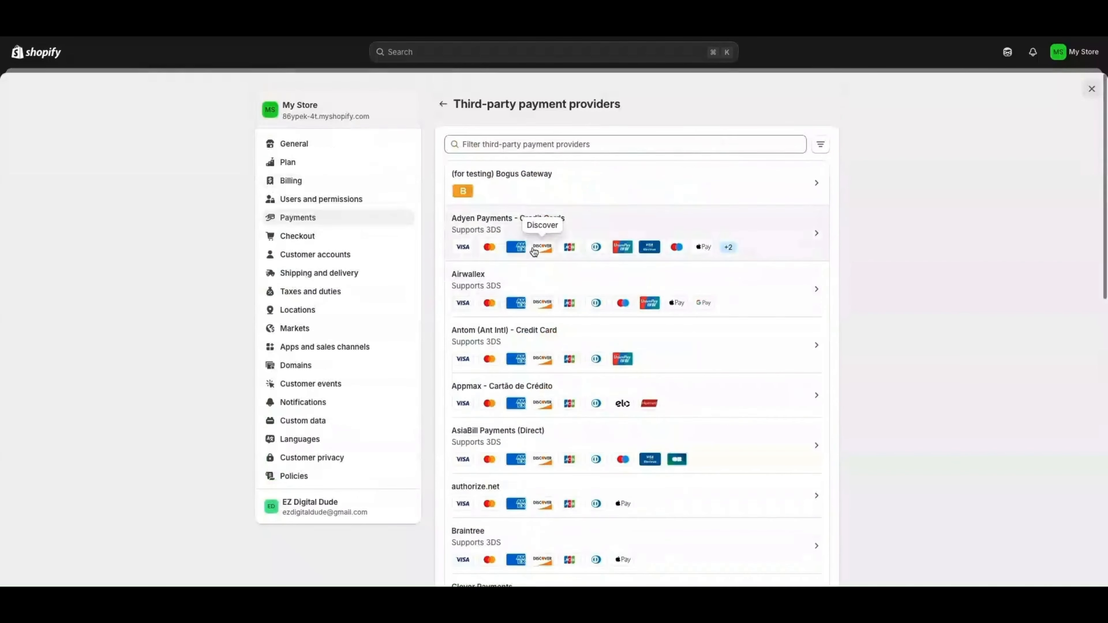
{"action": "left_click", "coordinate": [443, 105]}
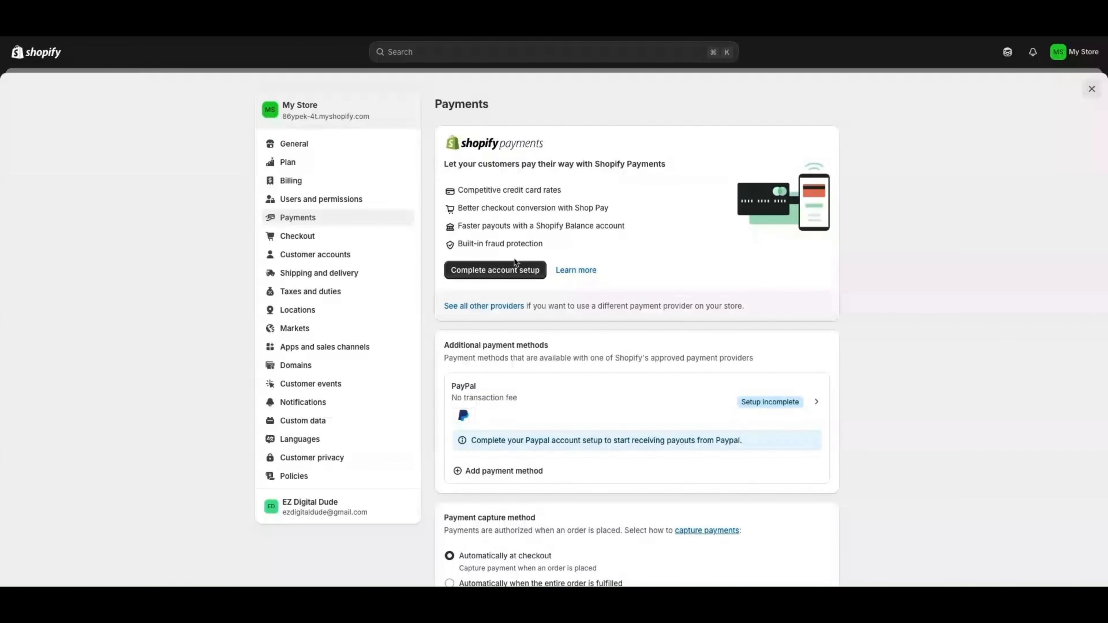
Review the Payments page's additional methods, payment capture, manual payments, customizations and gift card expiration settings
{"action": "scroll", "coordinate": [580, 244], "scroll_direction": "down", "scroll_amount": 2}
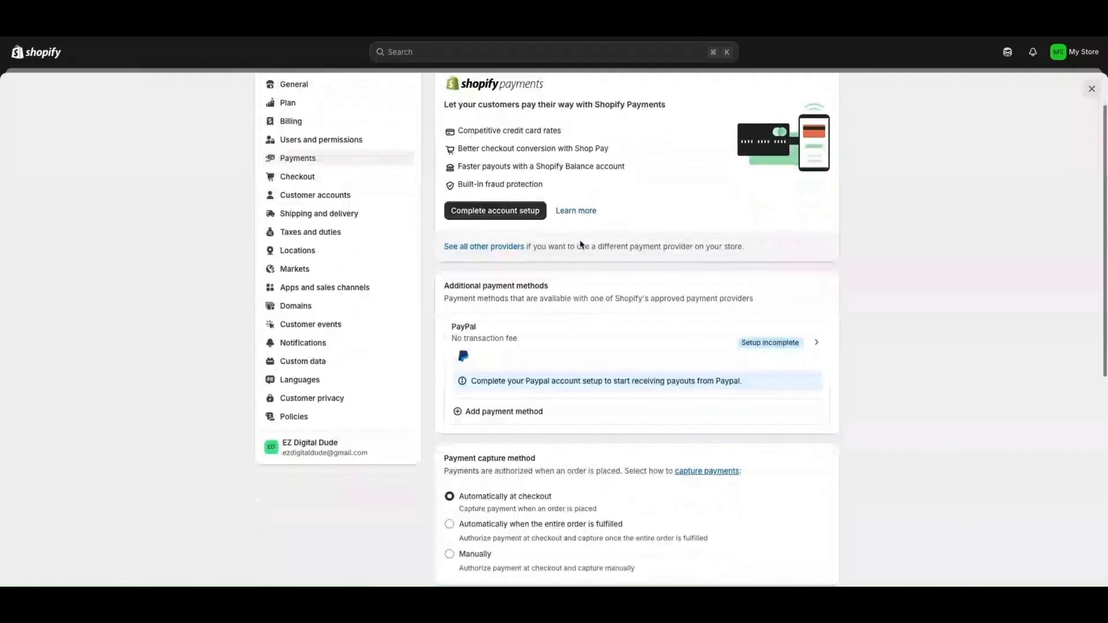
{"action": "scroll", "coordinate": [562, 353], "scroll_direction": "down", "scroll_amount": 2}
{"action": "scroll", "coordinate": [572, 358], "scroll_direction": "down", "scroll_amount": 2}
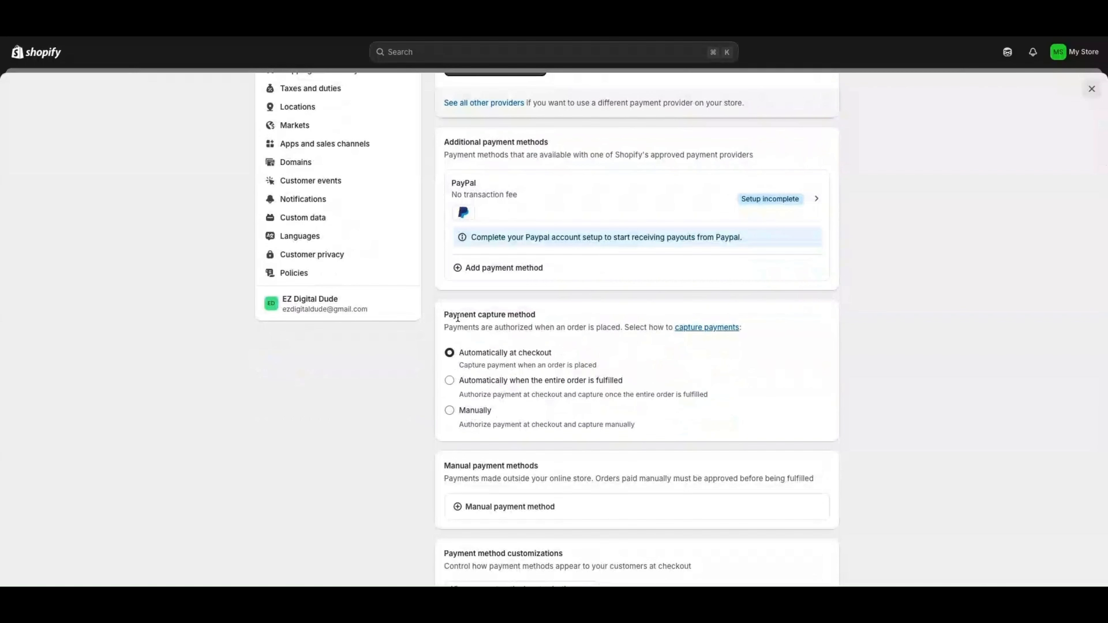
{"action": "scroll", "coordinate": [481, 326], "scroll_direction": "down", "scroll_amount": 1}
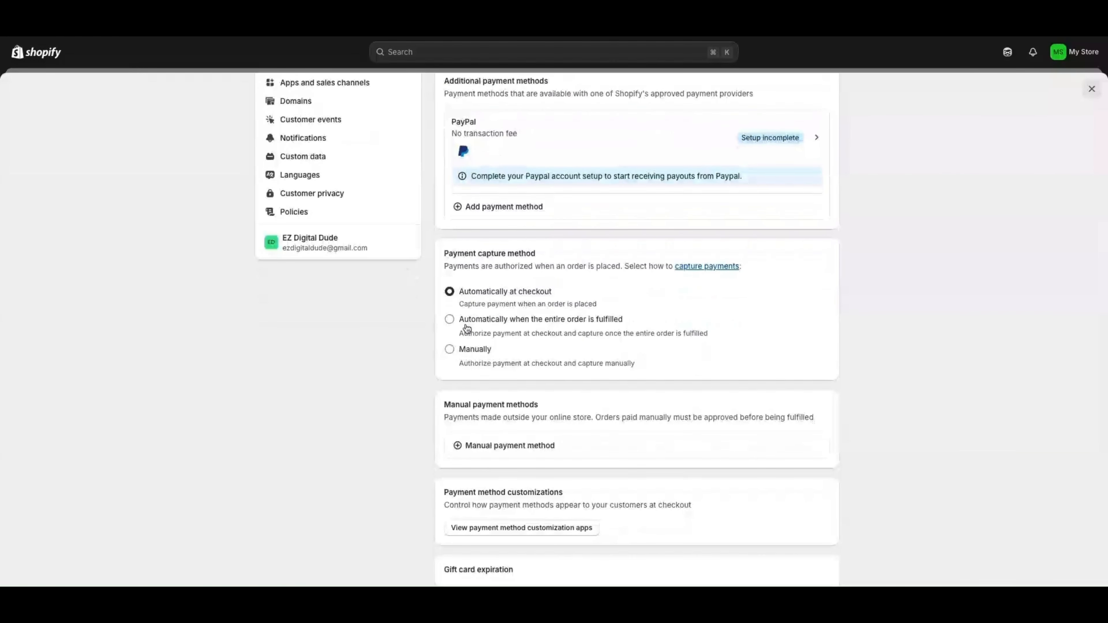
{"action": "scroll", "coordinate": [487, 359], "scroll_direction": "down", "scroll_amount": 1}
{"action": "scroll", "coordinate": [566, 401], "scroll_direction": "down", "scroll_amount": 2}
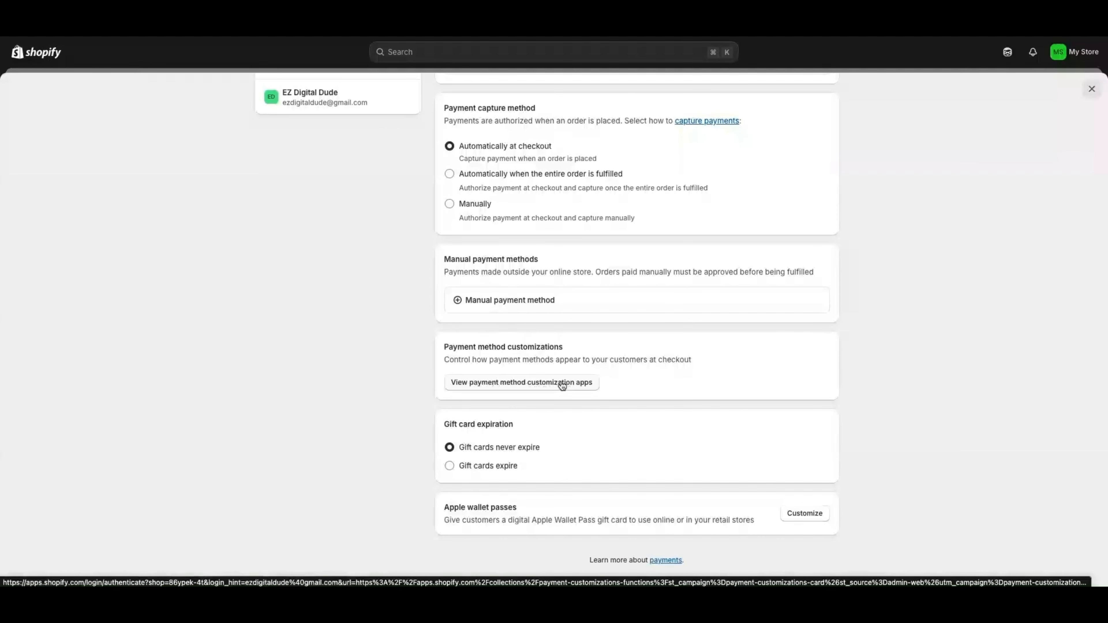
{"action": "scroll", "coordinate": [488, 430], "scroll_direction": "down", "scroll_amount": 2}
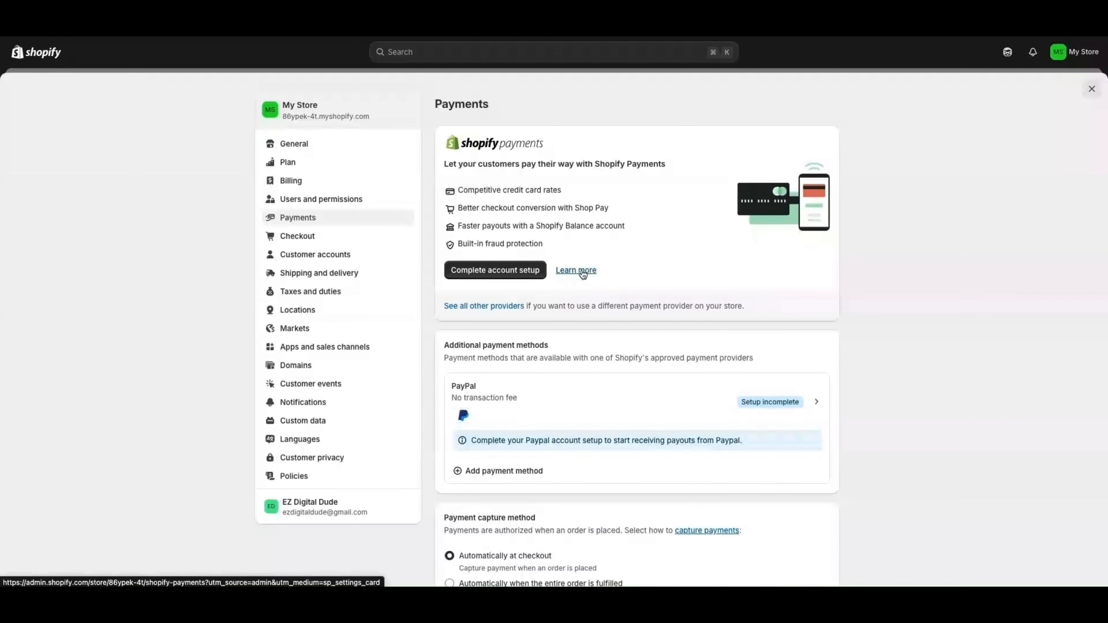
{"action": "scroll", "coordinate": [643, 366], "scroll_direction": "down", "scroll_amount": 5}
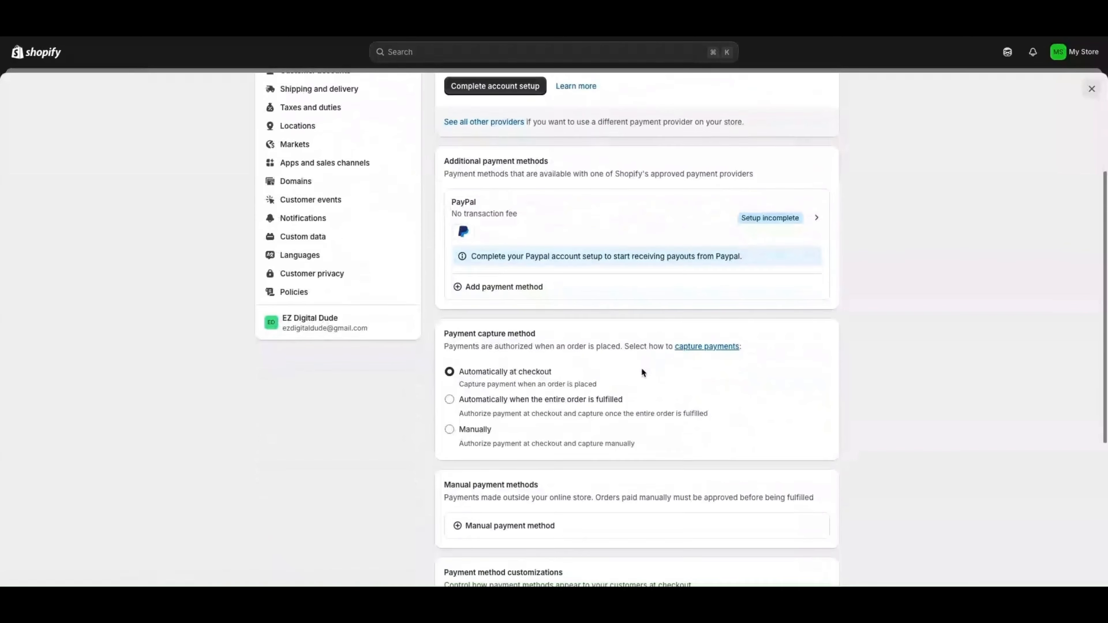
{"action": "scroll", "coordinate": [641, 370], "scroll_direction": "up", "scroll_amount": 5}
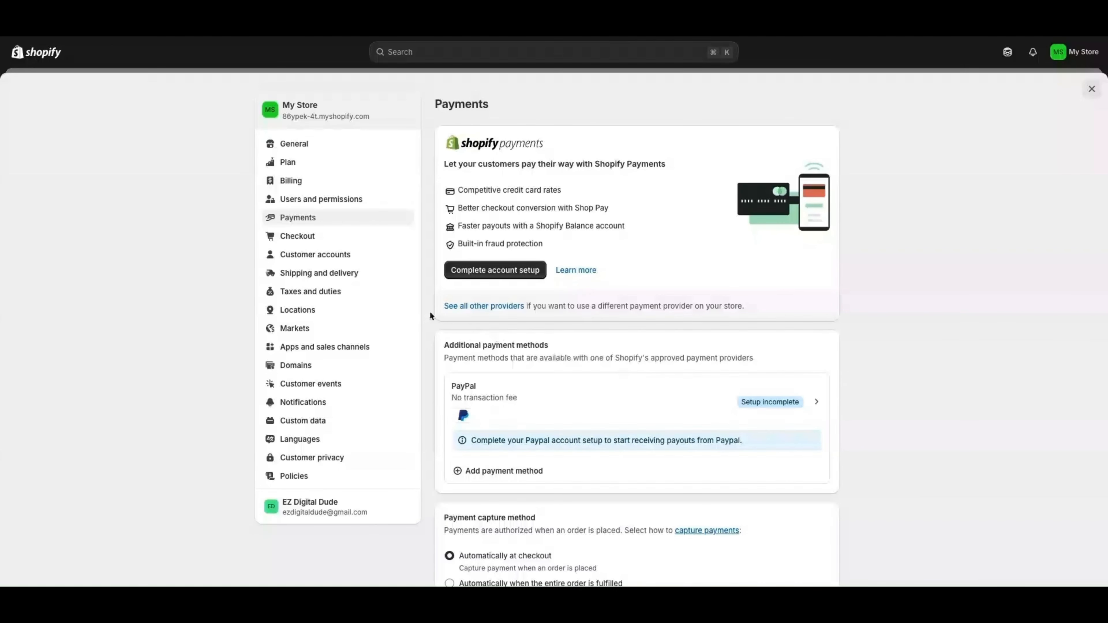
Create a custom shipping profile in the shipping and delivery settings, named "Domestic Local- Flat Rate"
{"action": "left_click", "coordinate": [319, 278]}
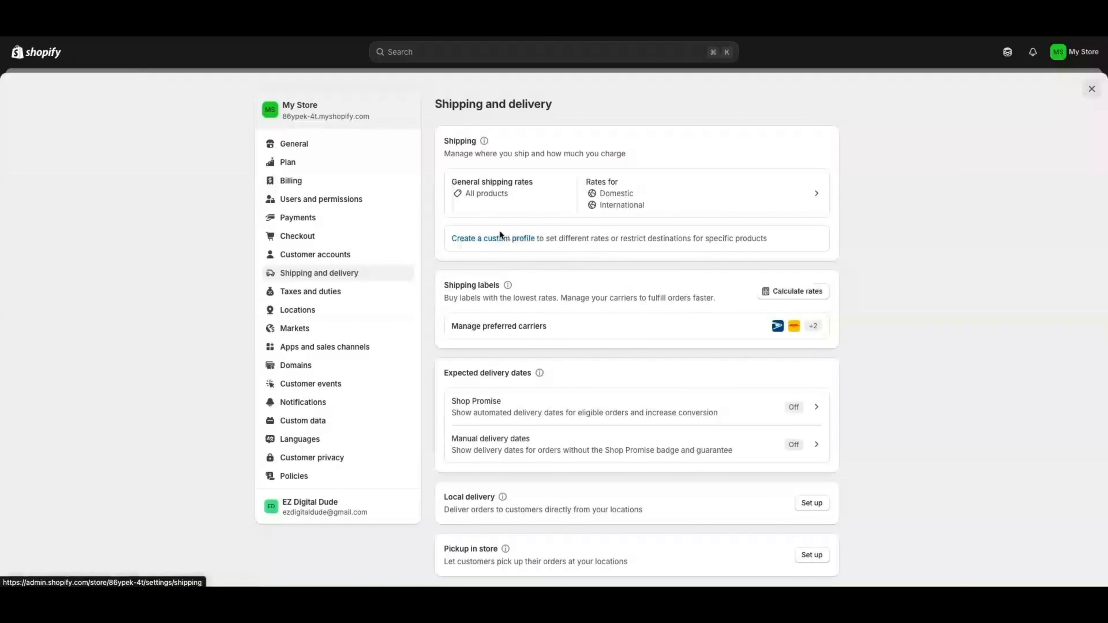
{"action": "left_click", "coordinate": [486, 239]}
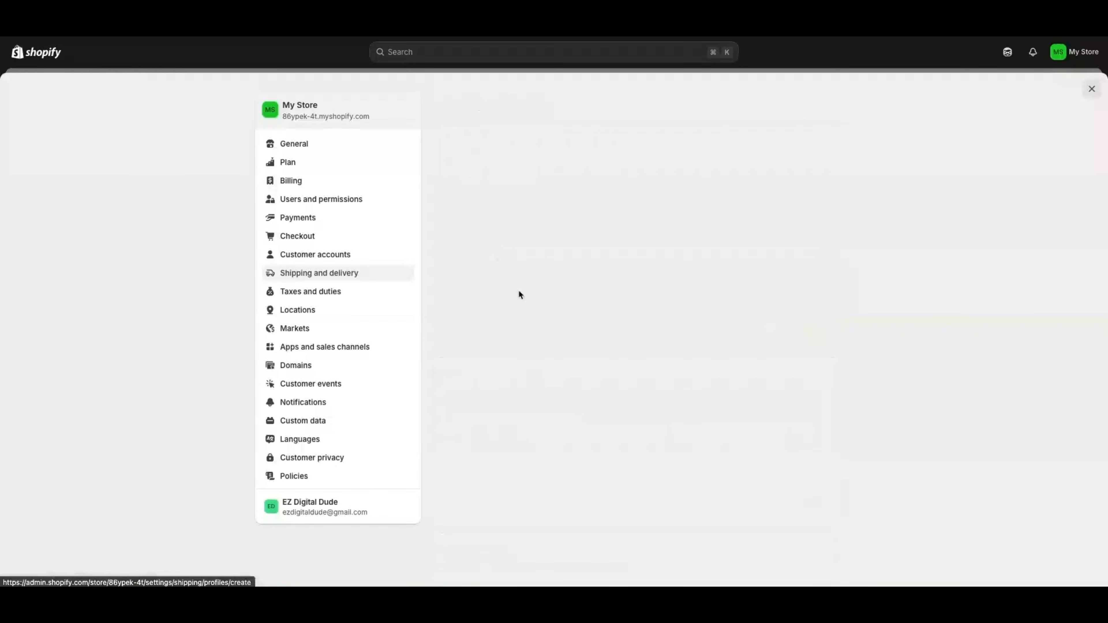
{"action": "left_click", "coordinate": [486, 169]}
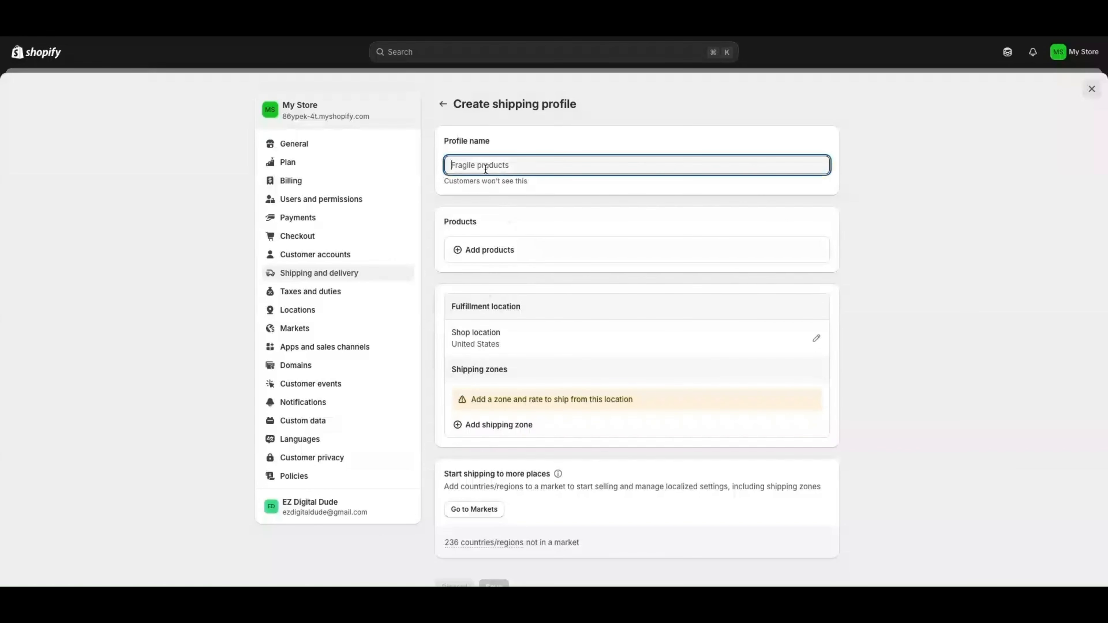
{"action": "type", "text": "Domestic Local- Flat Rat"}
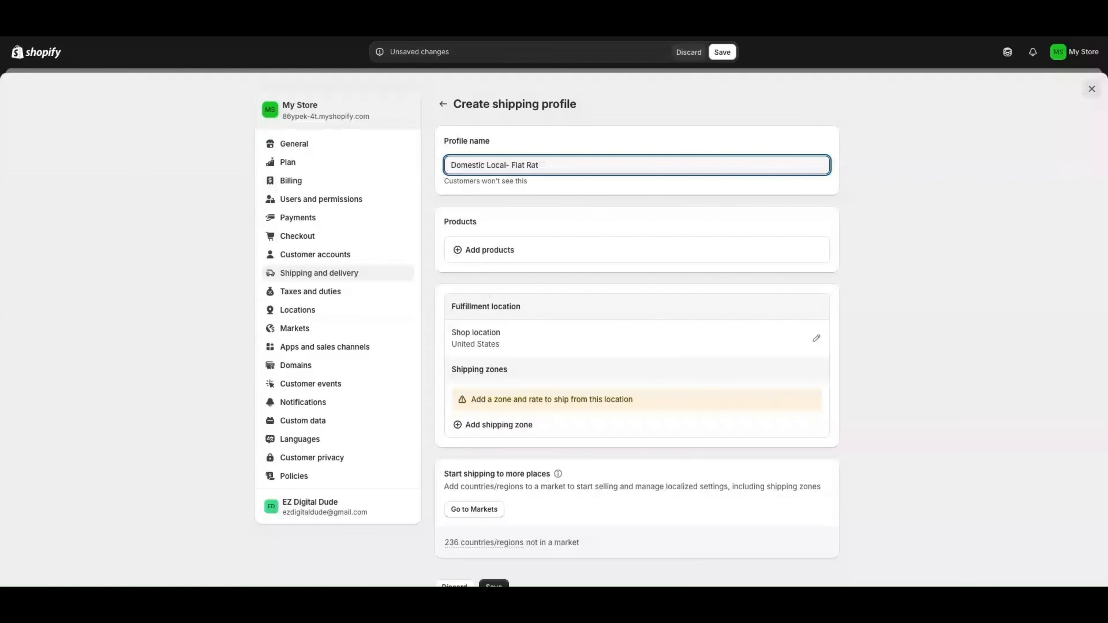
Add the products Boys Pants, Girls Dress and Ladies Jean Shorts to the shipping profile
{"action": "left_click", "coordinate": [503, 252]}
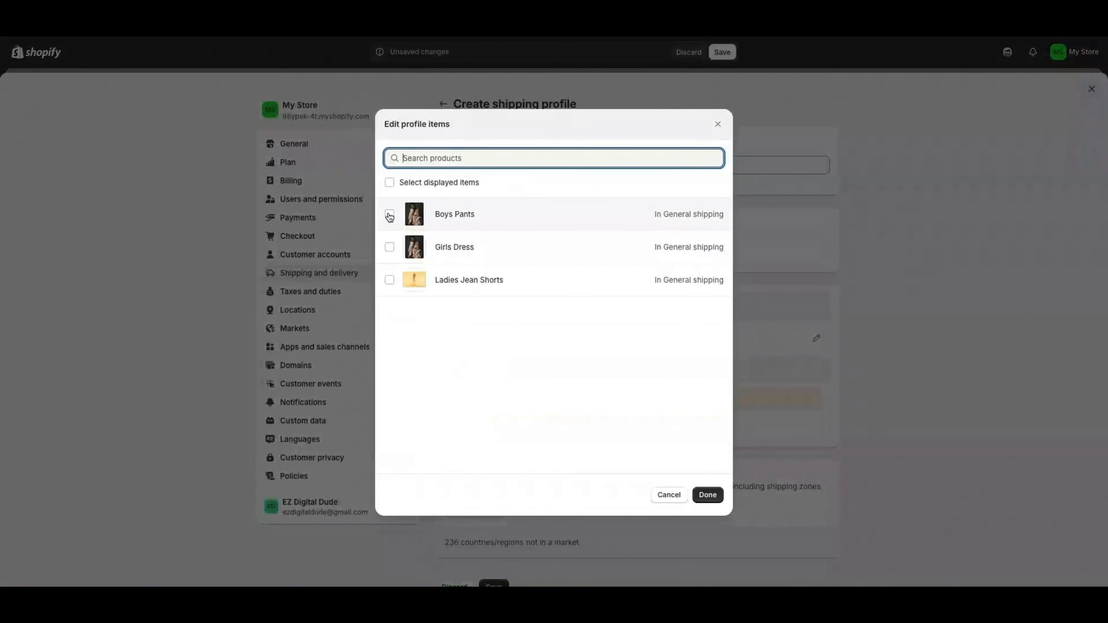
{"action": "left_click", "coordinate": [389, 214]}
{"action": "left_click", "coordinate": [390, 247]}
{"action": "left_click", "coordinate": [389, 280]}
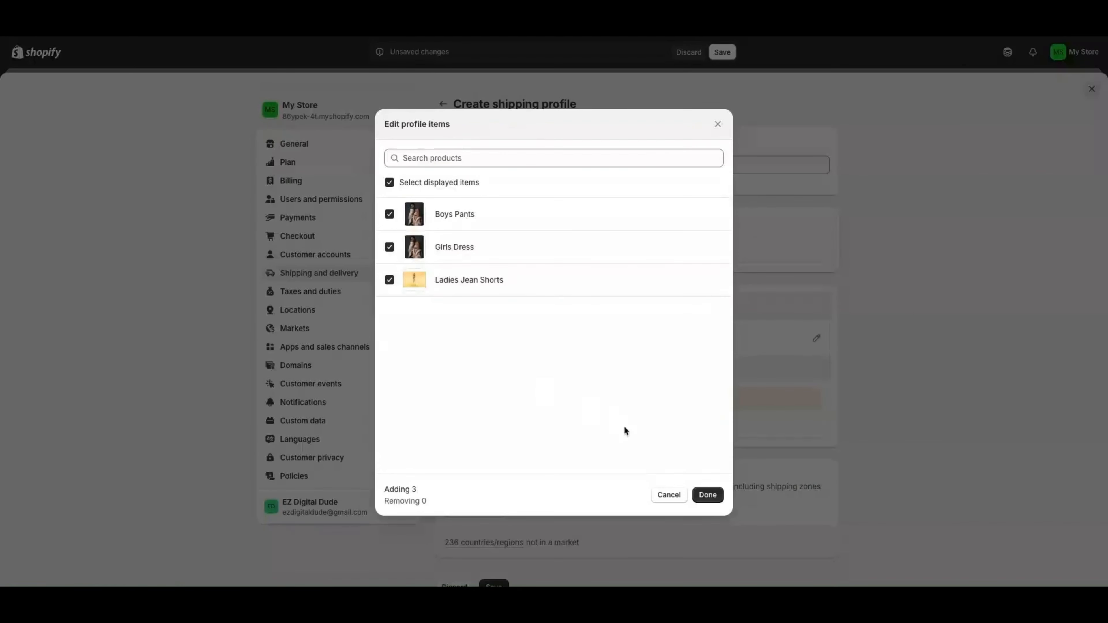
{"action": "left_click", "coordinate": [707, 495]}
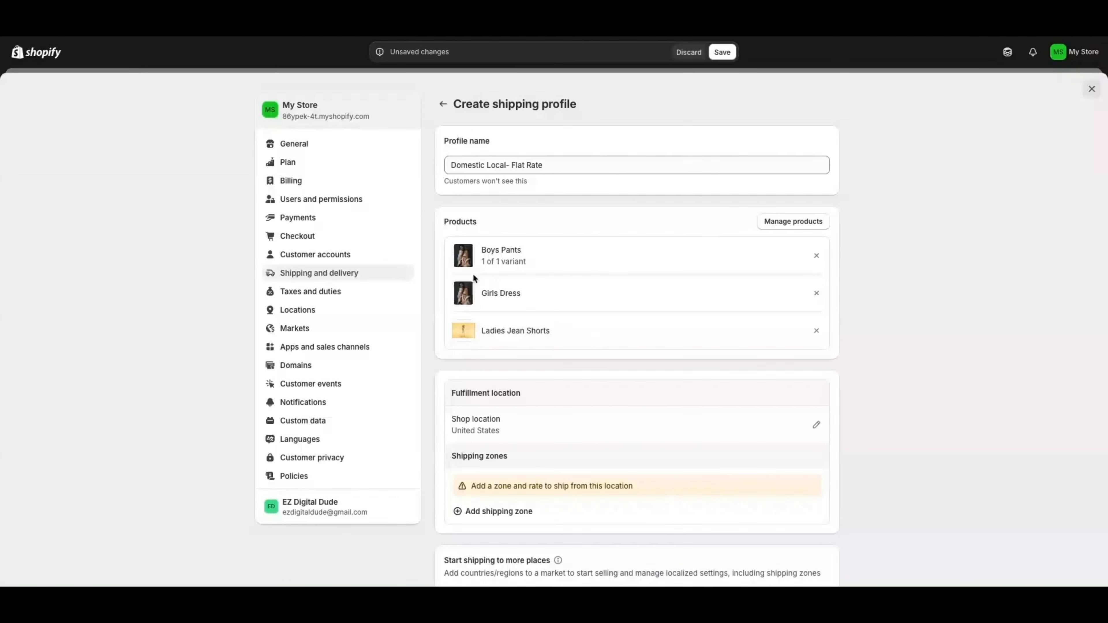
Add a shipping zone covering the United States in North America to the profile's fulfillment location
{"action": "scroll", "coordinate": [480, 356], "scroll_direction": "down", "scroll_amount": 3}
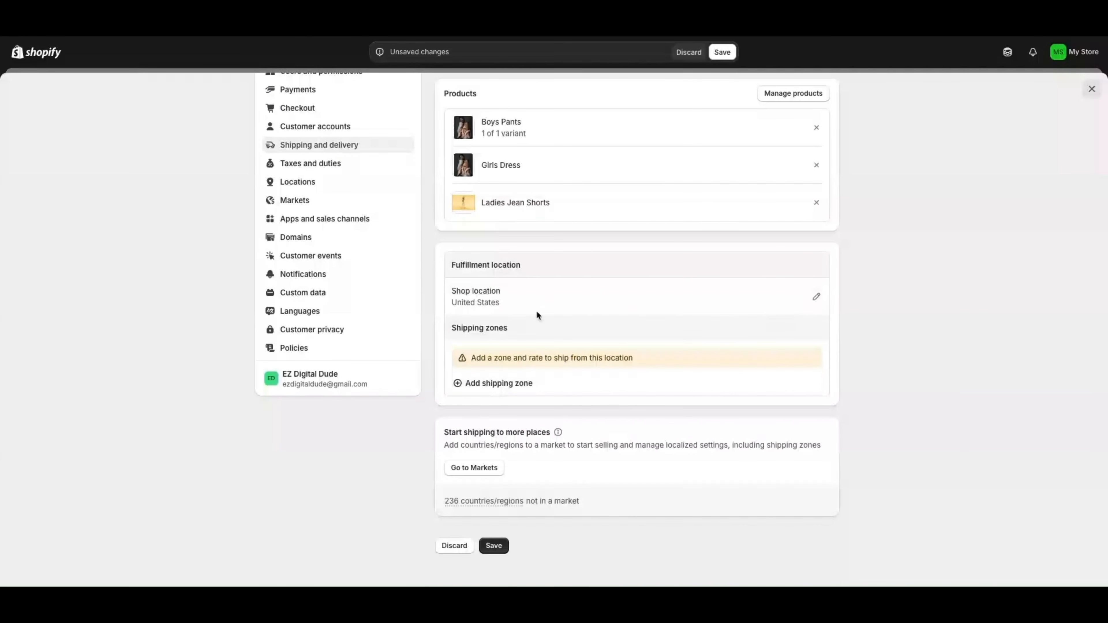
{"action": "left_click", "coordinate": [484, 386]}
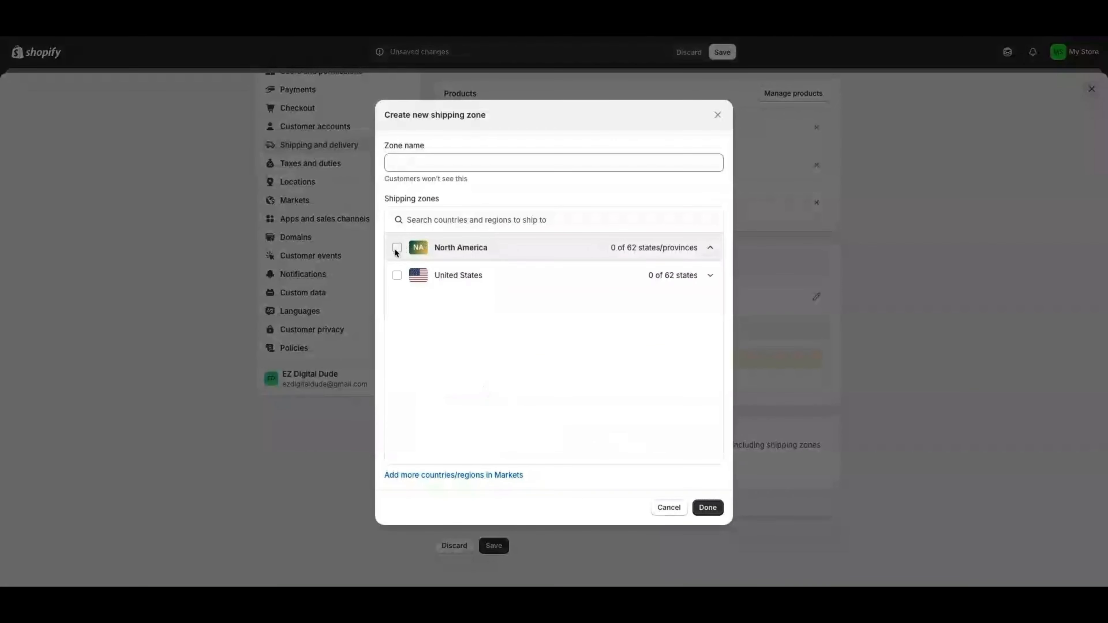
{"action": "left_click", "coordinate": [397, 275]}
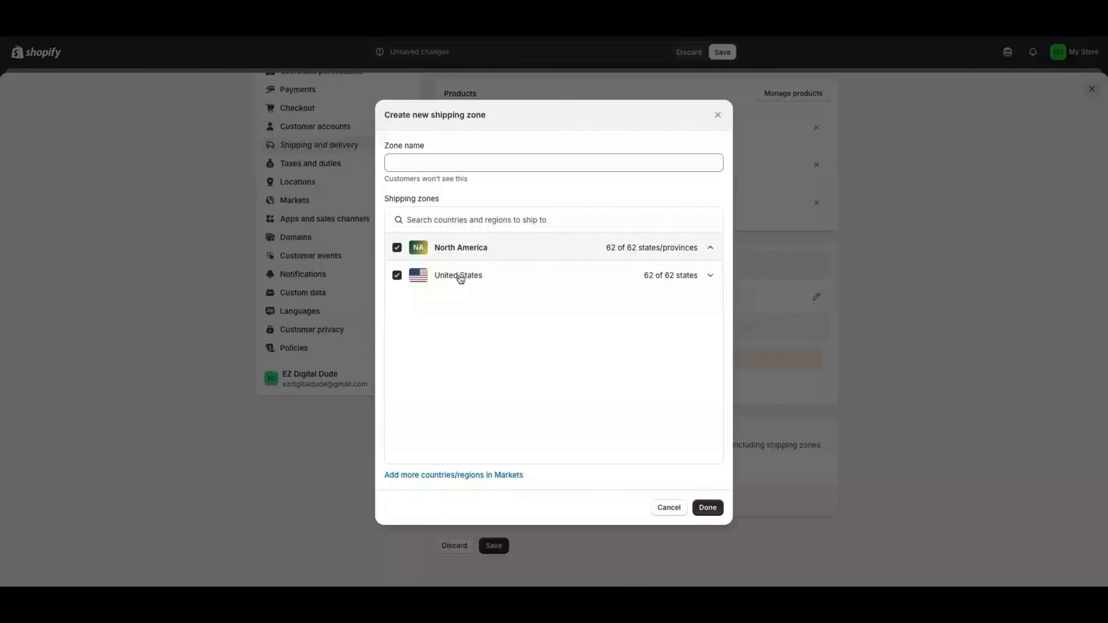
{"action": "left_click", "coordinate": [705, 508]}
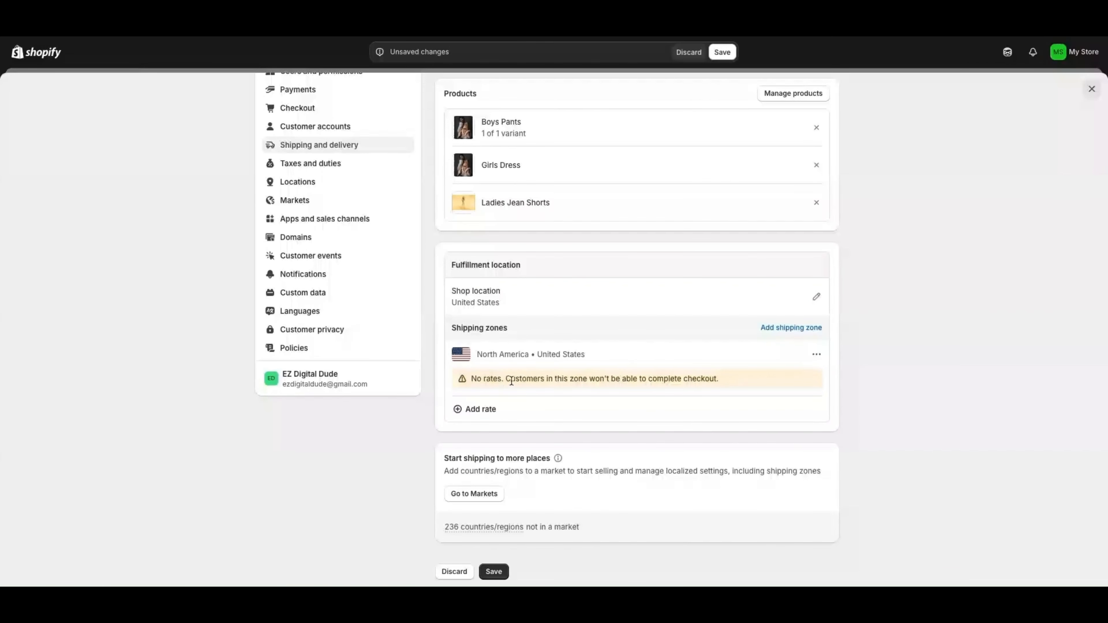
Add a flat Standard (3 to 4 business days) rate to the United States zone, with conditional pricing based on order price
{"action": "scroll", "coordinate": [527, 374], "scroll_direction": "down", "scroll_amount": 1}
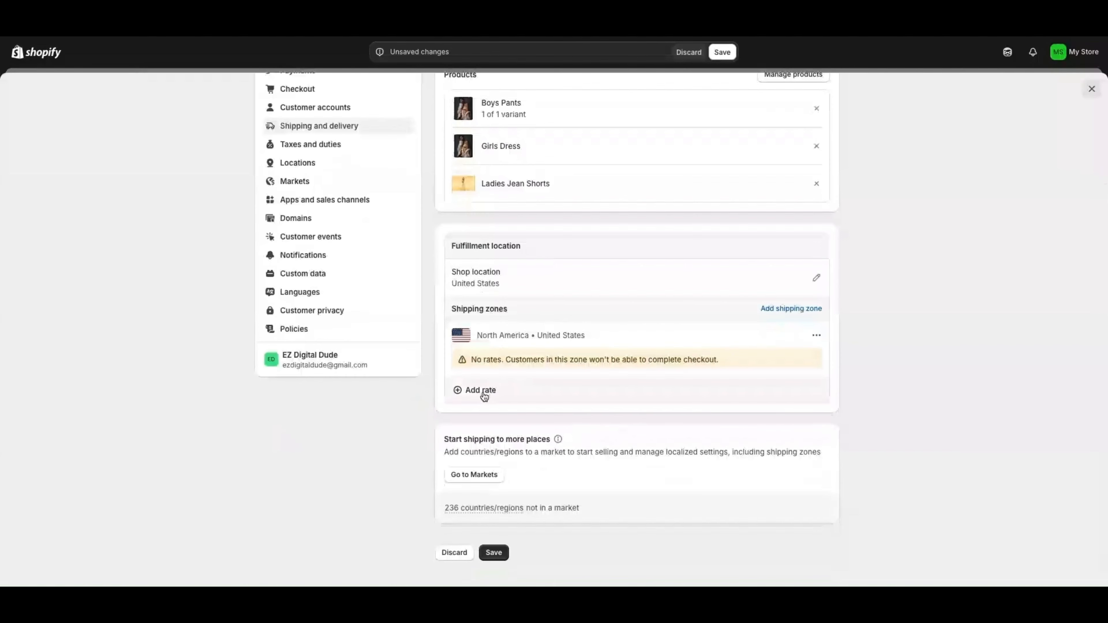
{"action": "left_click", "coordinate": [482, 391]}
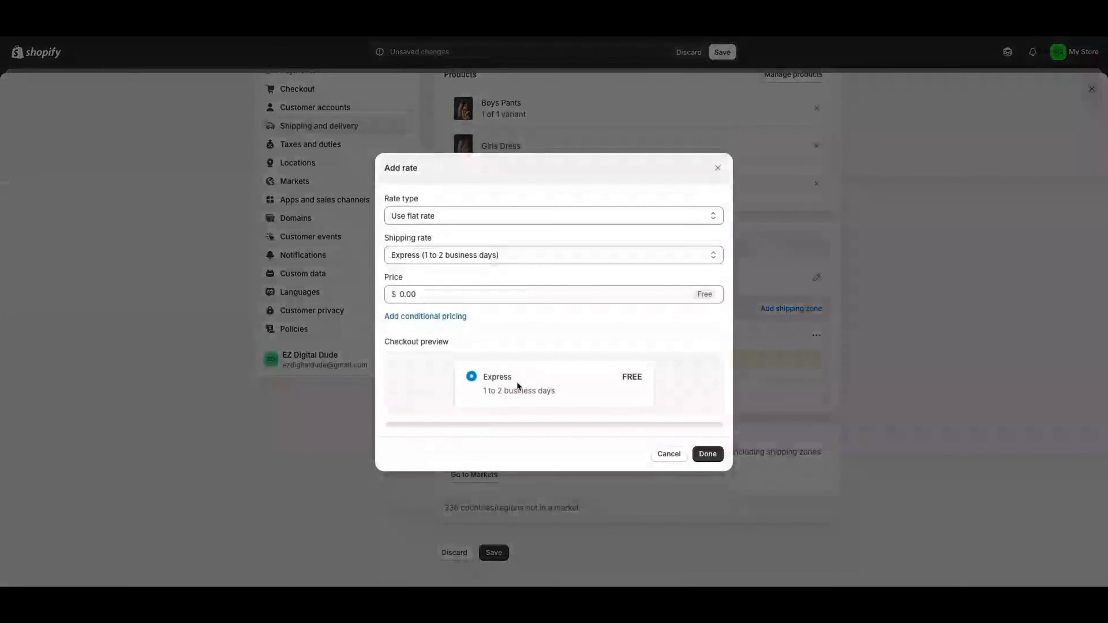
{"action": "left_click", "coordinate": [418, 225]}
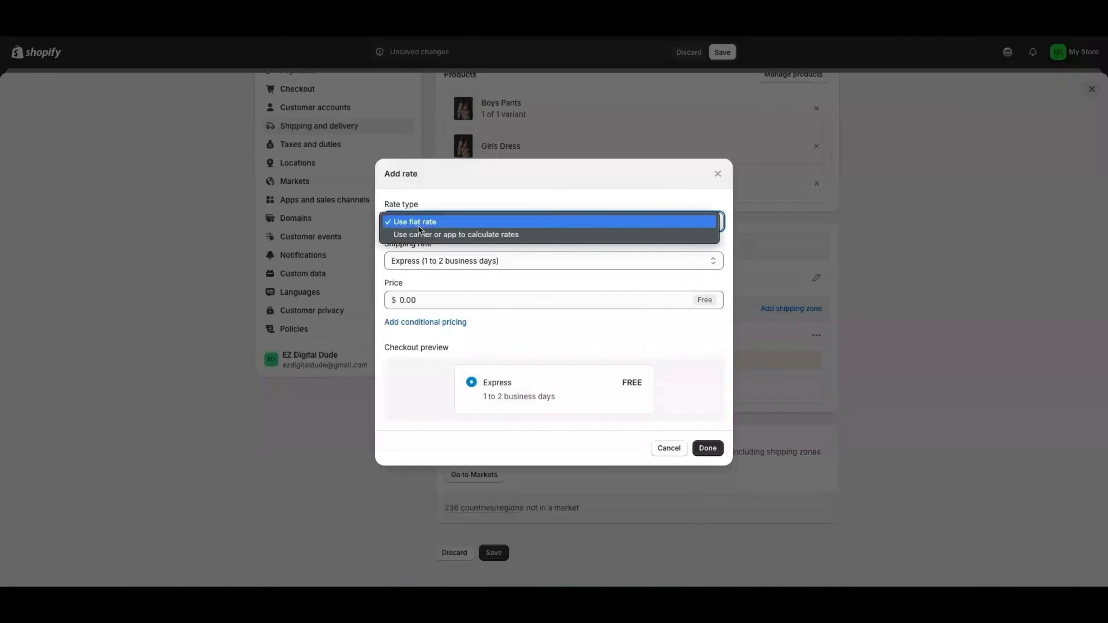
{"action": "left_click", "coordinate": [420, 222]}
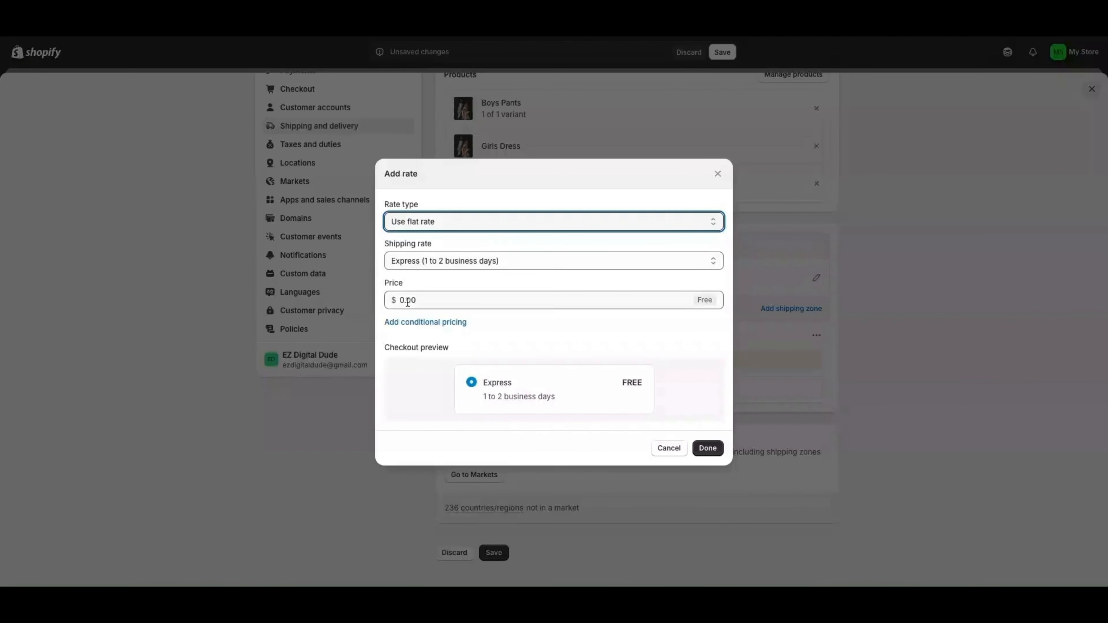
{"action": "left_click", "coordinate": [403, 260]}
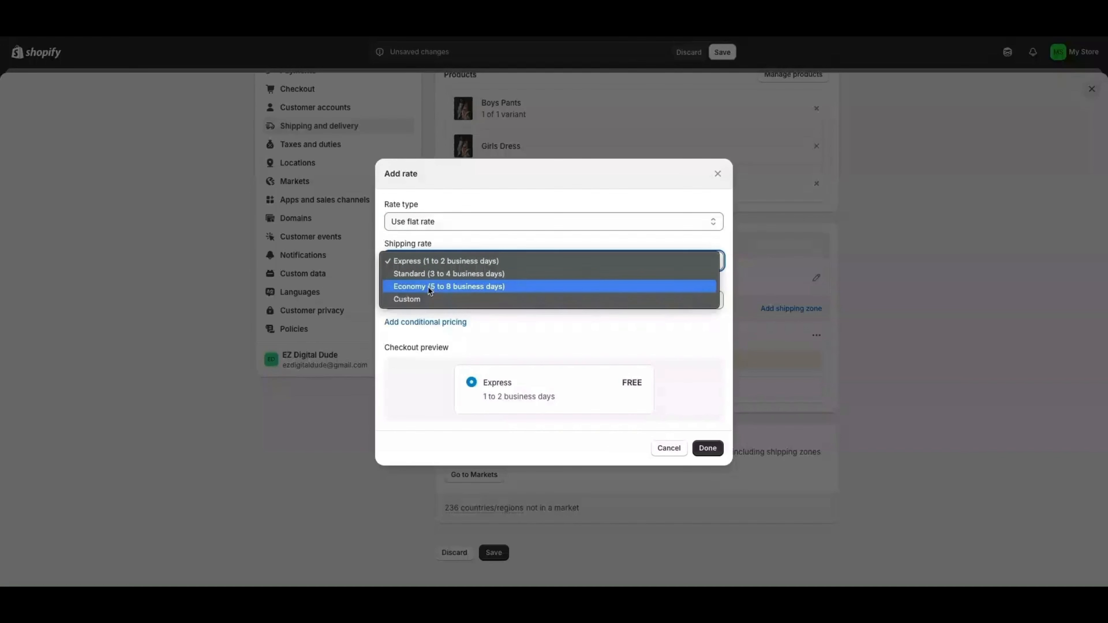
{"action": "left_click", "coordinate": [417, 274]}
{"action": "left_click", "coordinate": [426, 323]}
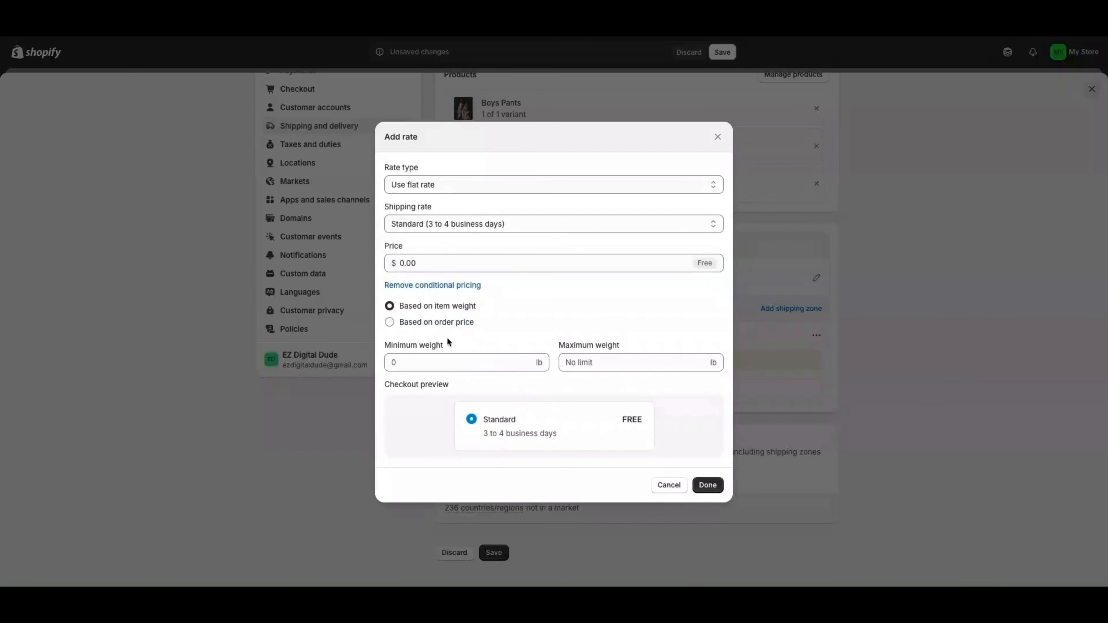
{"action": "left_click", "coordinate": [427, 322]}
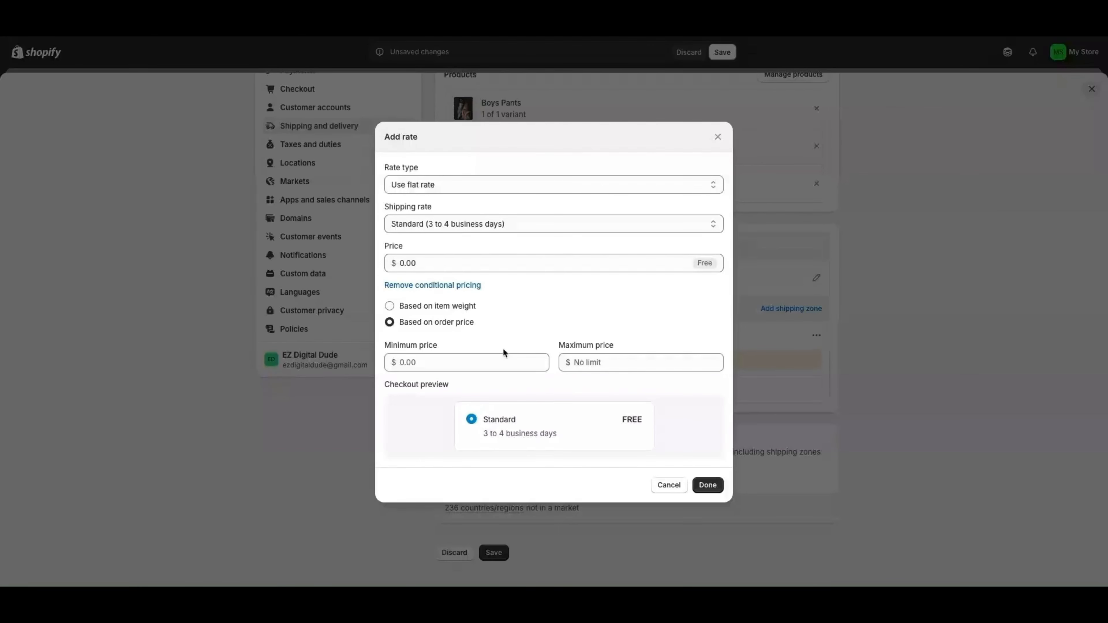
{"action": "left_click", "coordinate": [714, 481]}
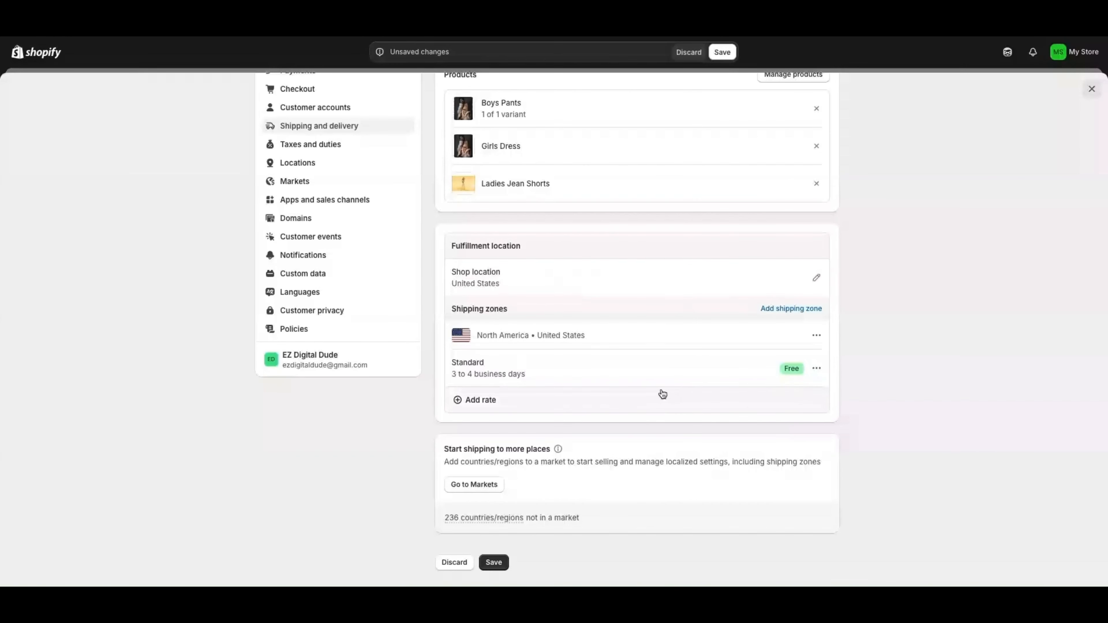
Check the custom shipping profile from its name down to its rates and save it
{"action": "scroll", "coordinate": [657, 392], "scroll_direction": "down", "scroll_amount": 1}
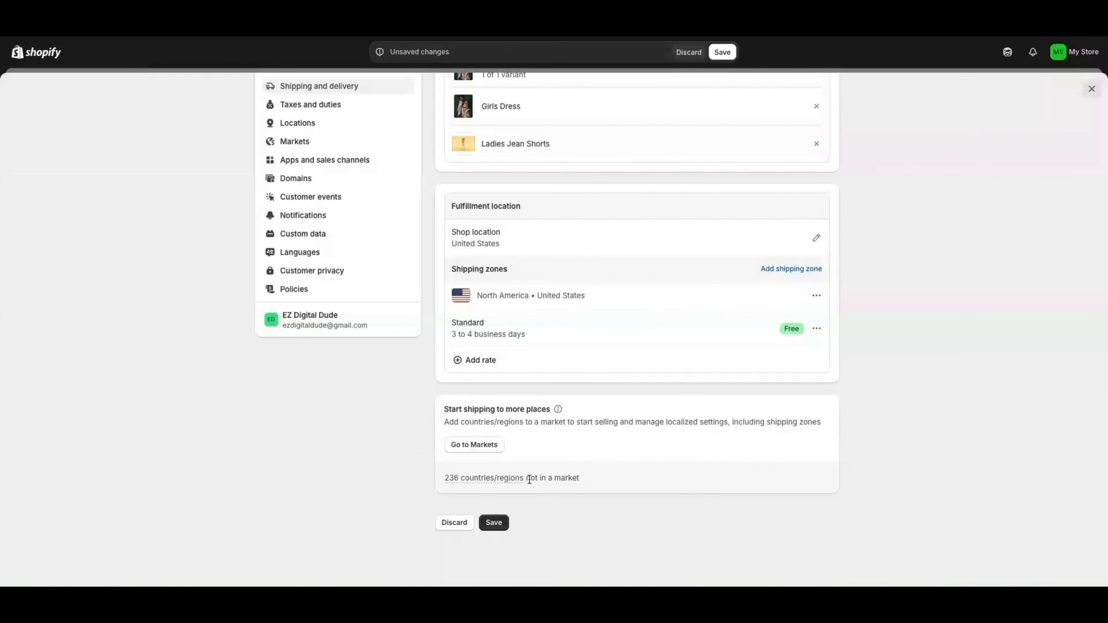
{"action": "scroll", "coordinate": [530, 478], "scroll_direction": "up", "scroll_amount": 4}
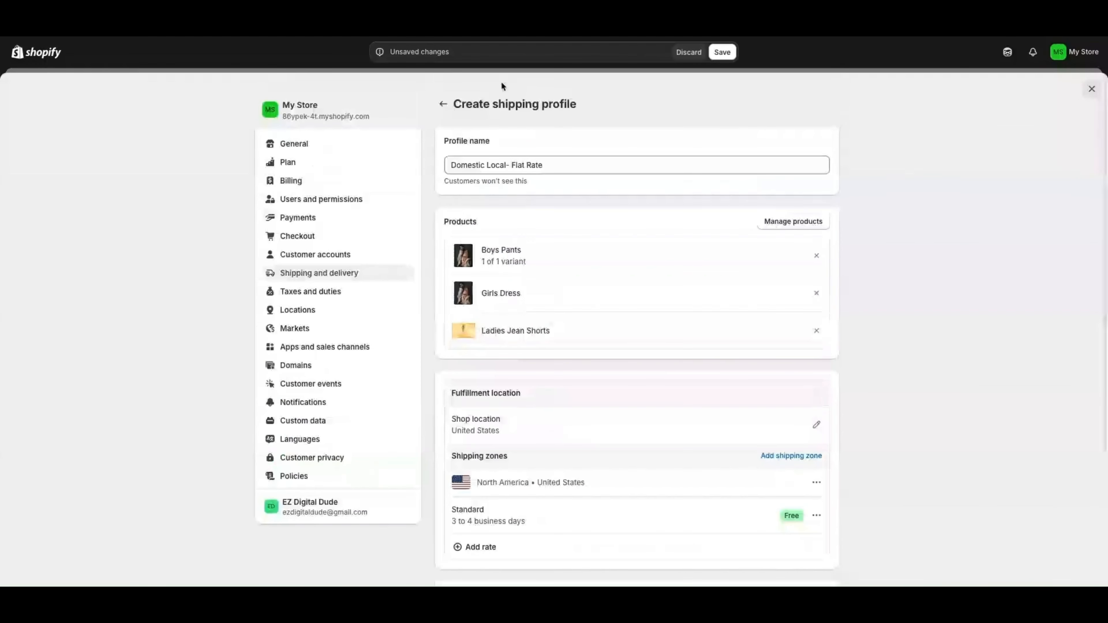
{"action": "scroll", "coordinate": [537, 368], "scroll_direction": "down", "scroll_amount": 4}
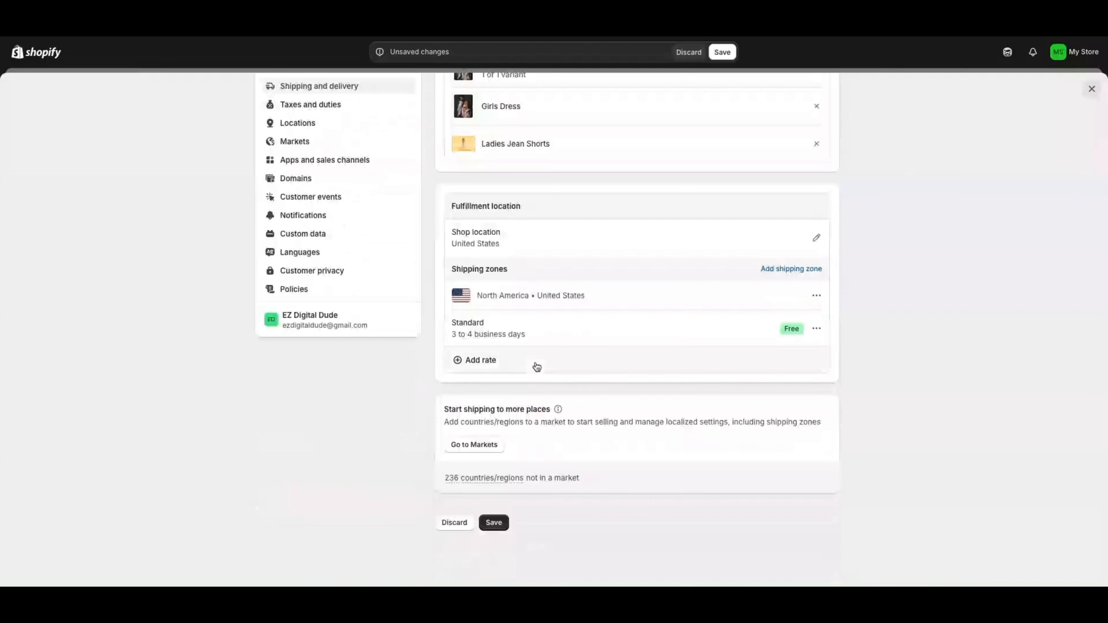
{"action": "left_click", "coordinate": [493, 523]}
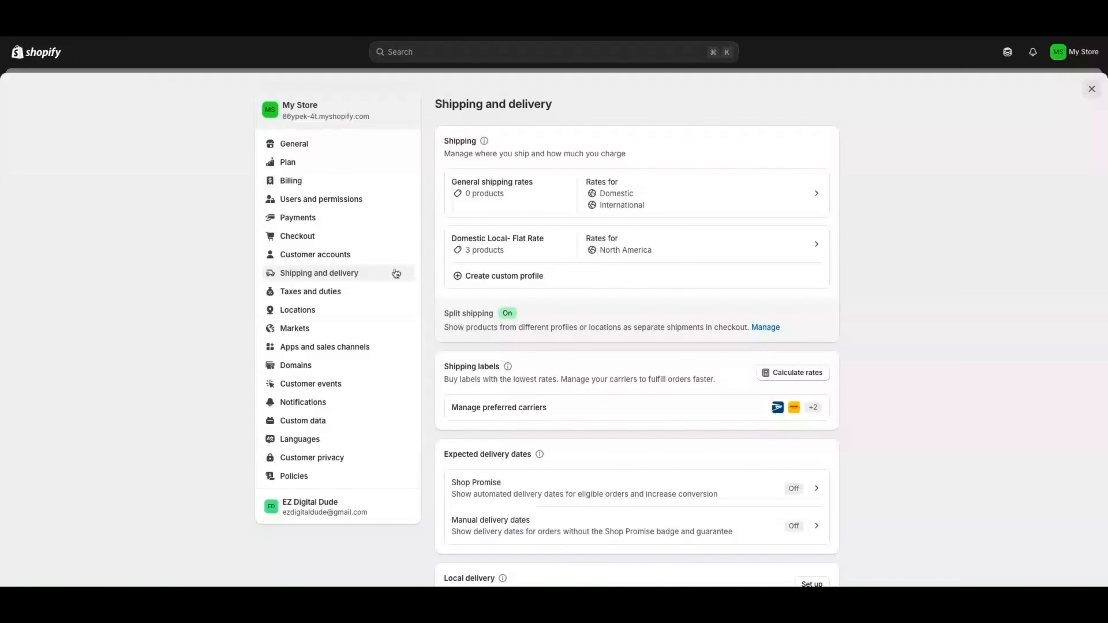
Inspect the store profile and billing information forms in the General settings, closing each without changes
{"action": "left_click", "coordinate": [300, 149]}
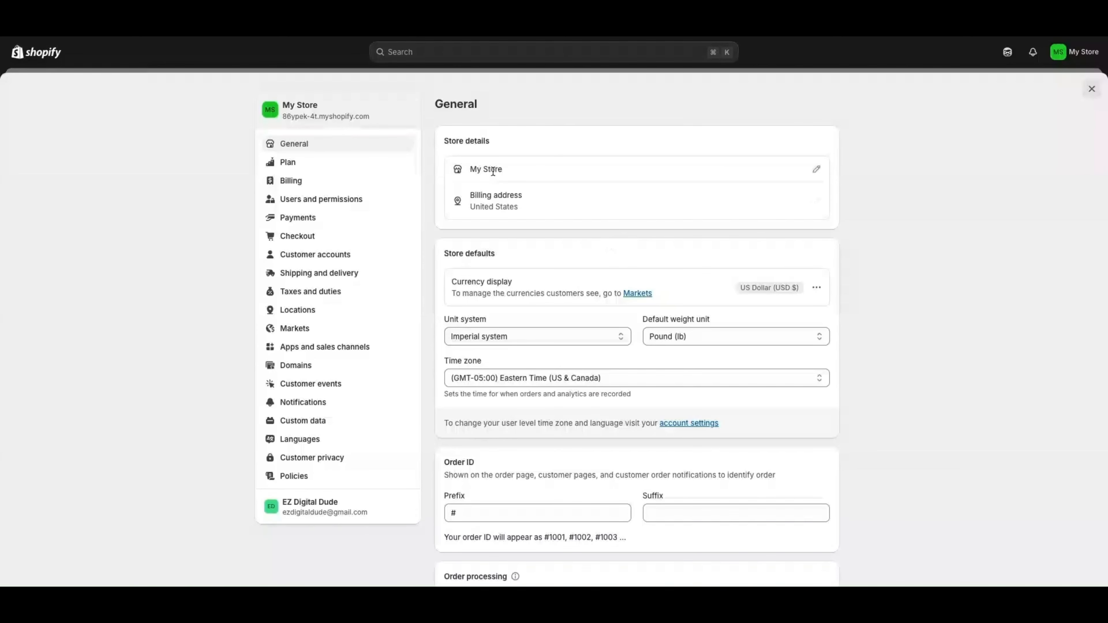
{"action": "left_click", "coordinate": [817, 172]}
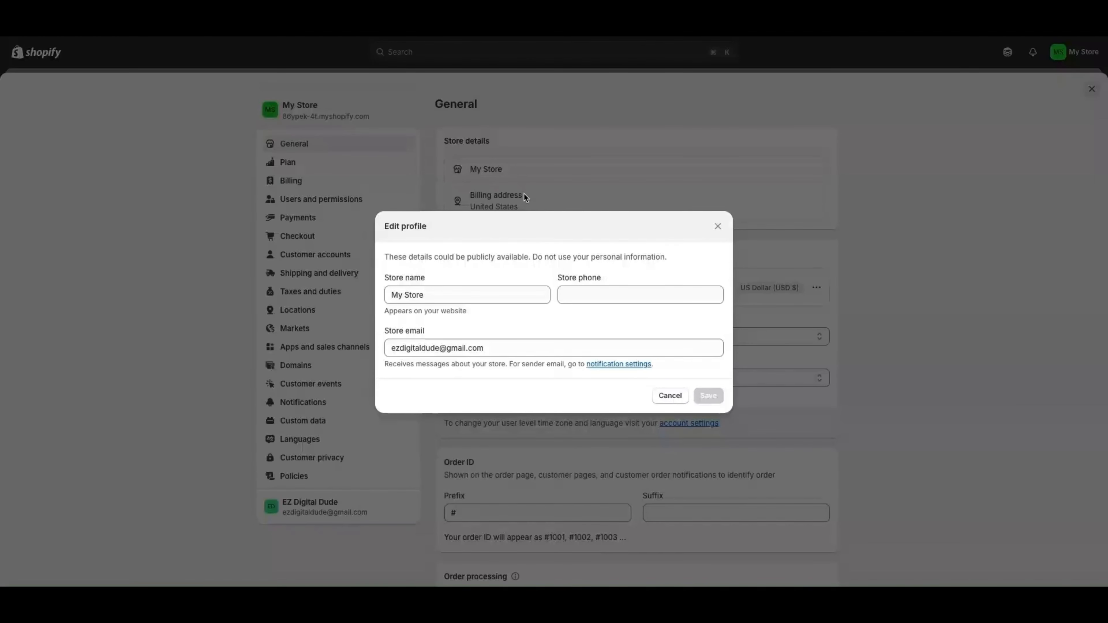
{"action": "left_click", "coordinate": [716, 227]}
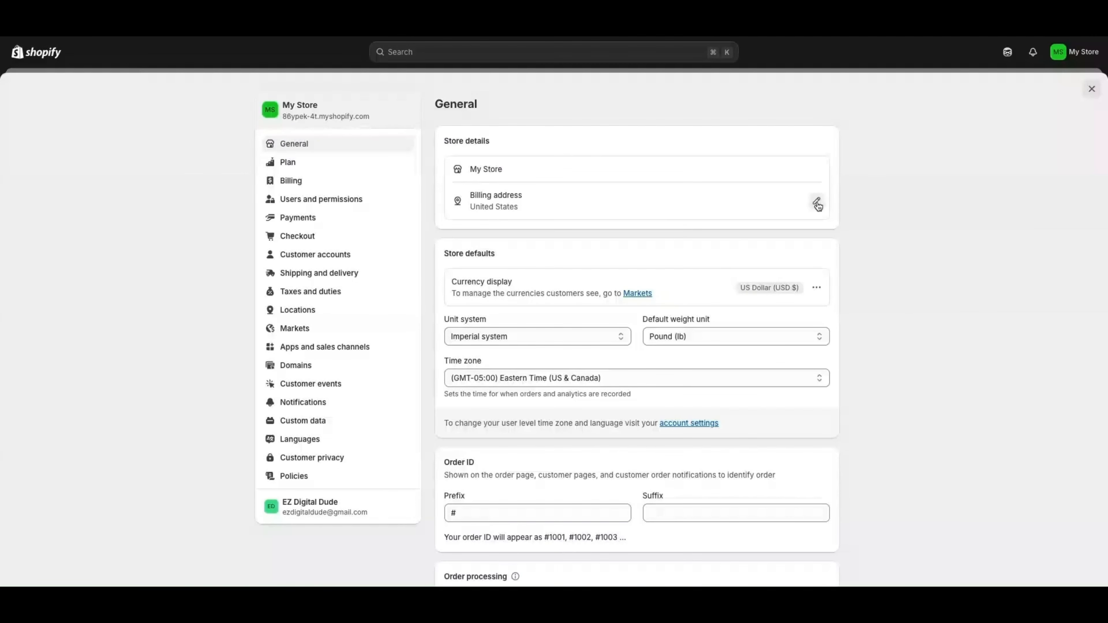
{"action": "left_click", "coordinate": [818, 203]}
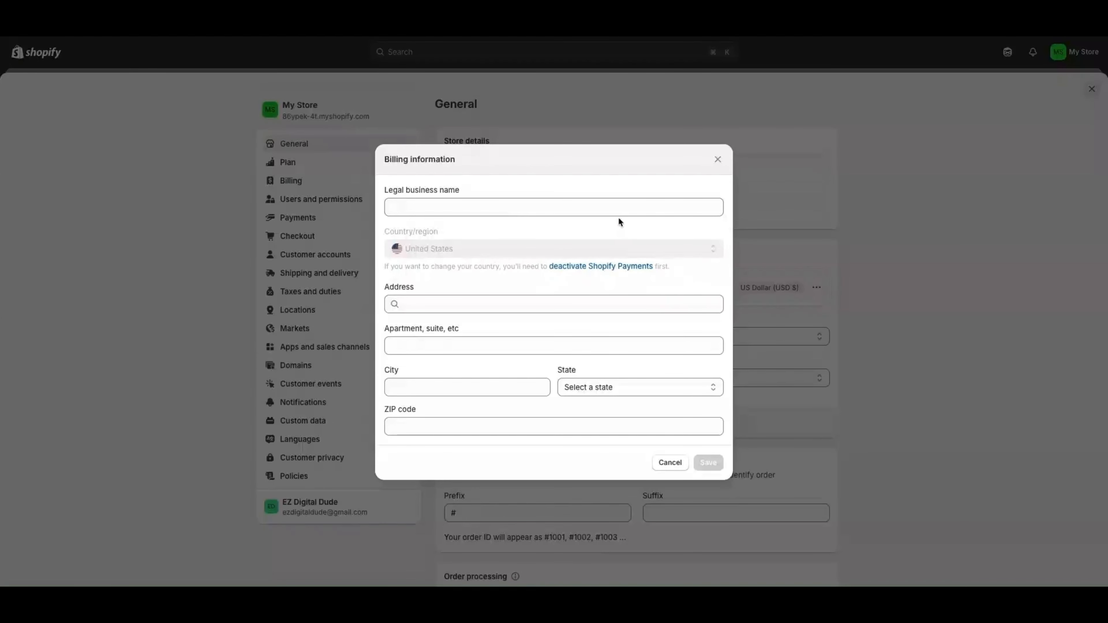
{"action": "left_click", "coordinate": [717, 161]}
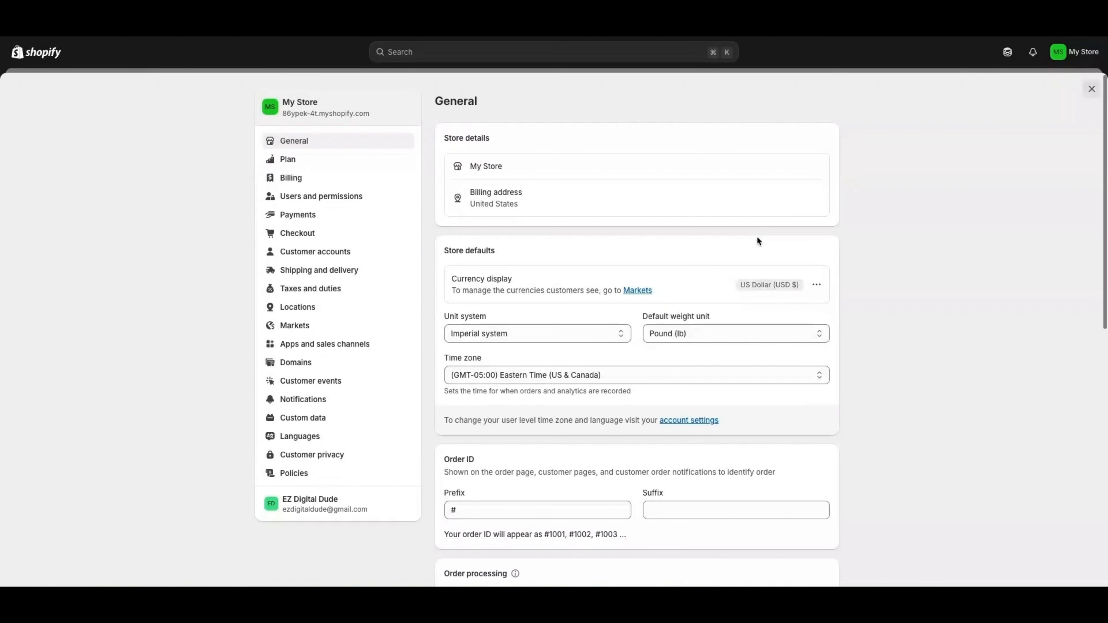
Review the General settings for store defaults, order ID, order processing, brand assets and resources
{"action": "scroll", "coordinate": [740, 239], "scroll_direction": "down", "scroll_amount": 5}
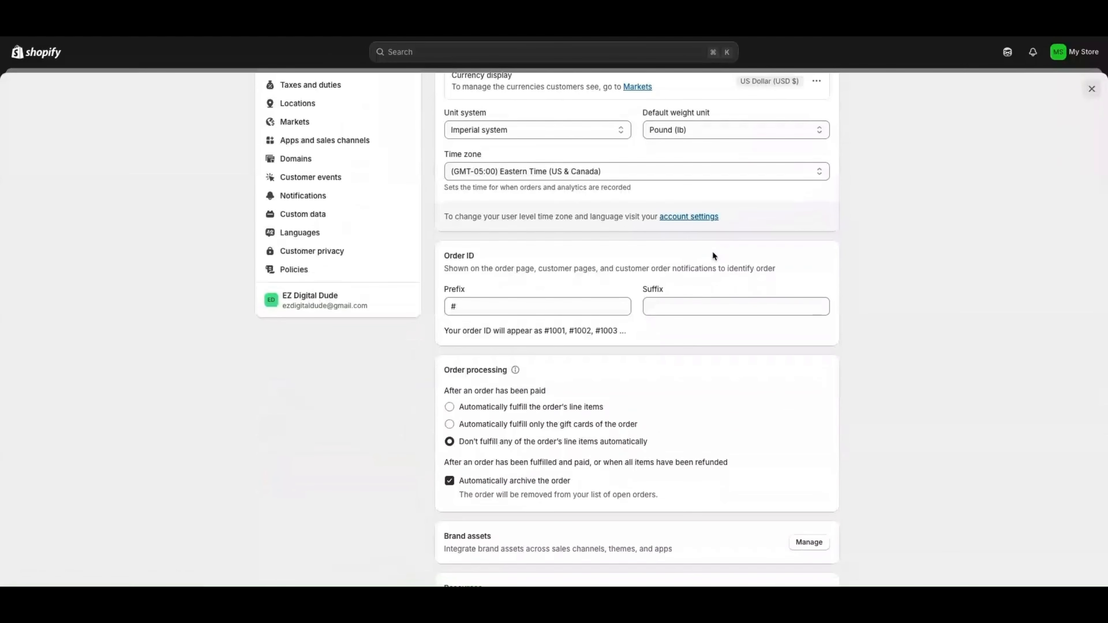
{"action": "scroll", "coordinate": [688, 275], "scroll_direction": "down", "scroll_amount": 1}
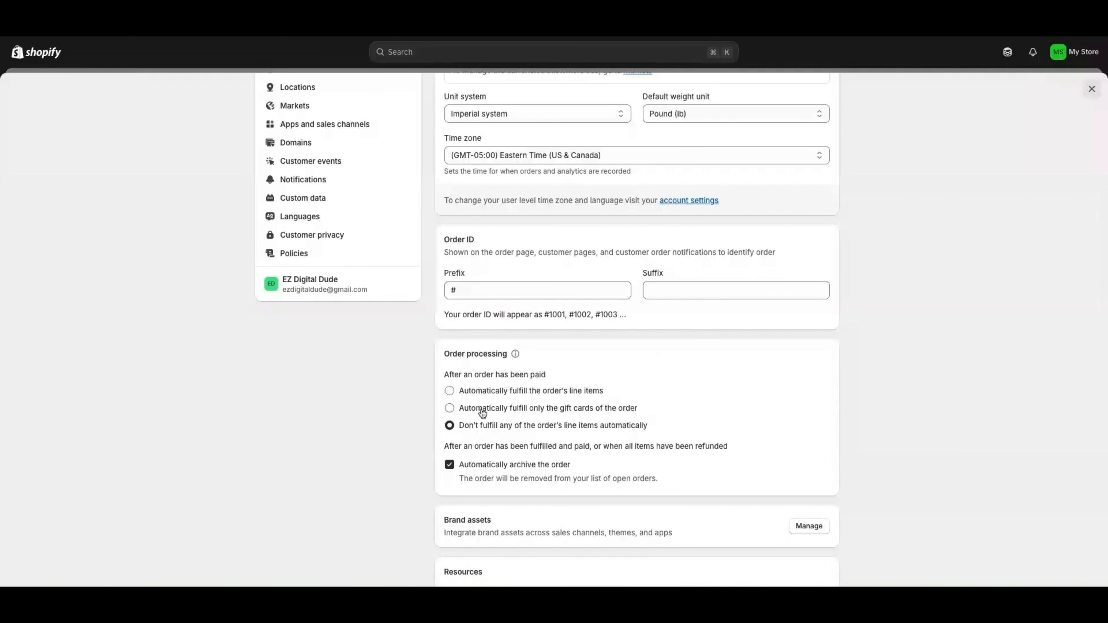
{"action": "scroll", "coordinate": [483, 449], "scroll_direction": "down", "scroll_amount": 2}
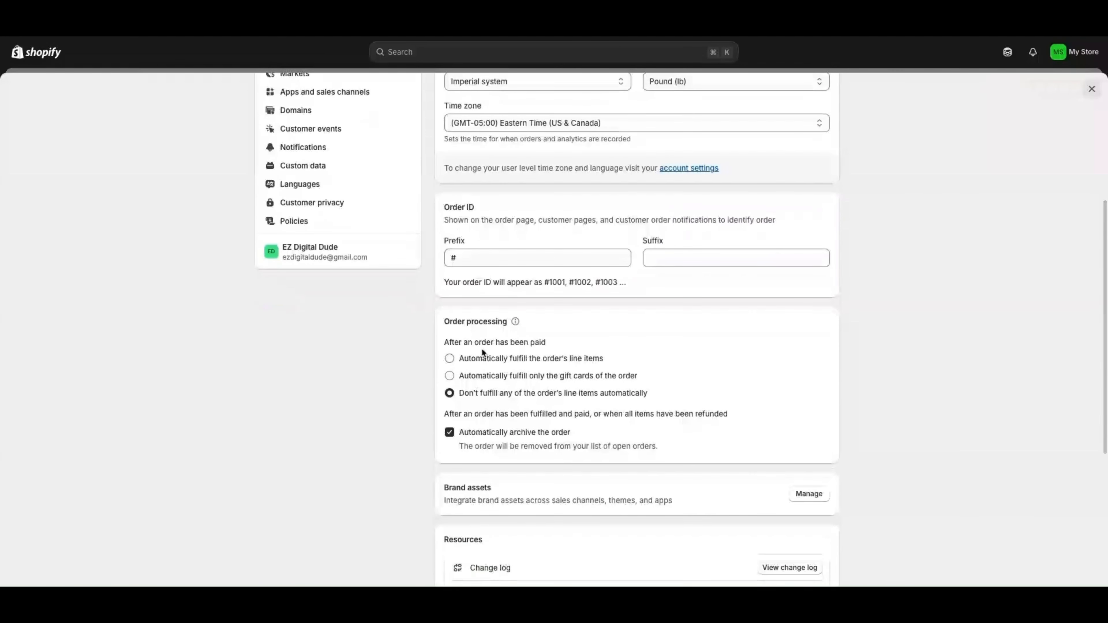
{"action": "scroll", "coordinate": [498, 366], "scroll_direction": "up", "scroll_amount": 3}
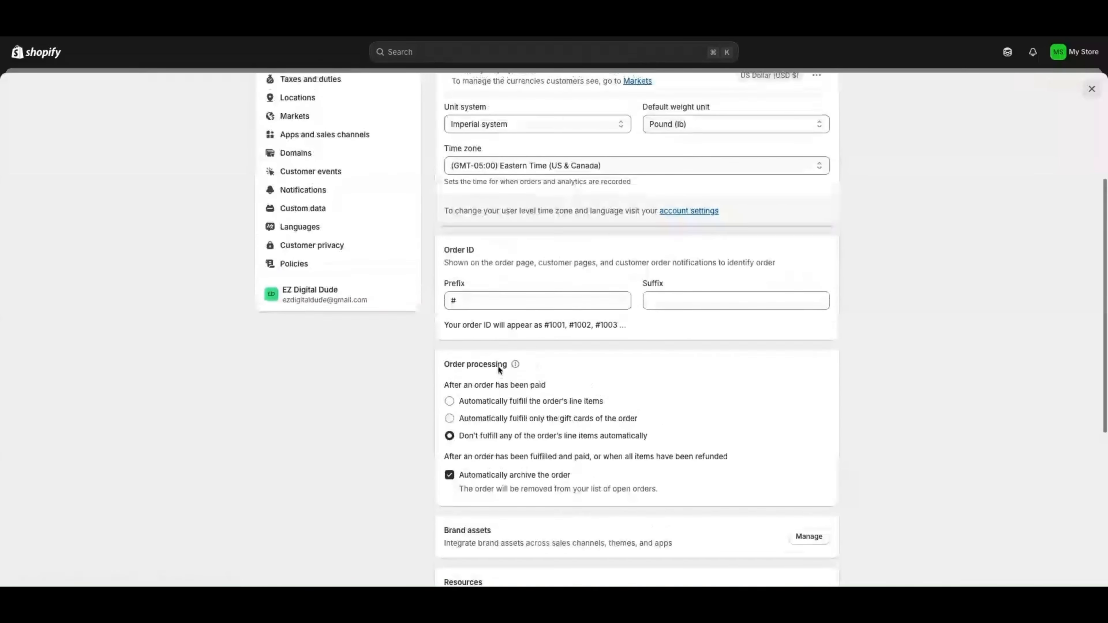
{"action": "scroll", "coordinate": [495, 426], "scroll_direction": "up", "scroll_amount": 5}
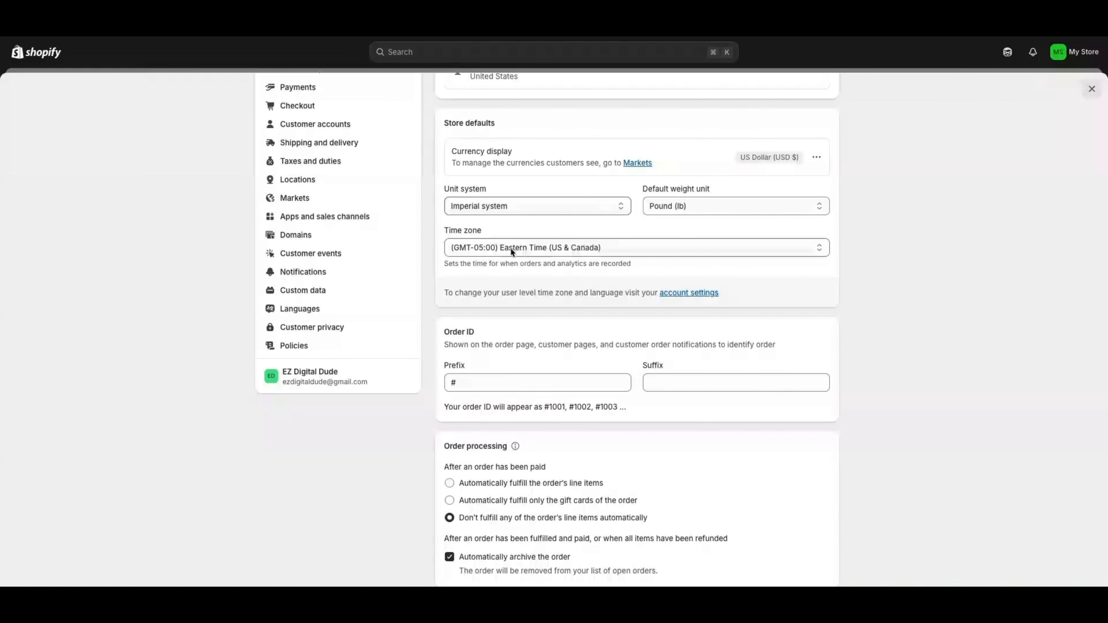
{"action": "scroll", "coordinate": [548, 265], "scroll_direction": "down", "scroll_amount": 5}
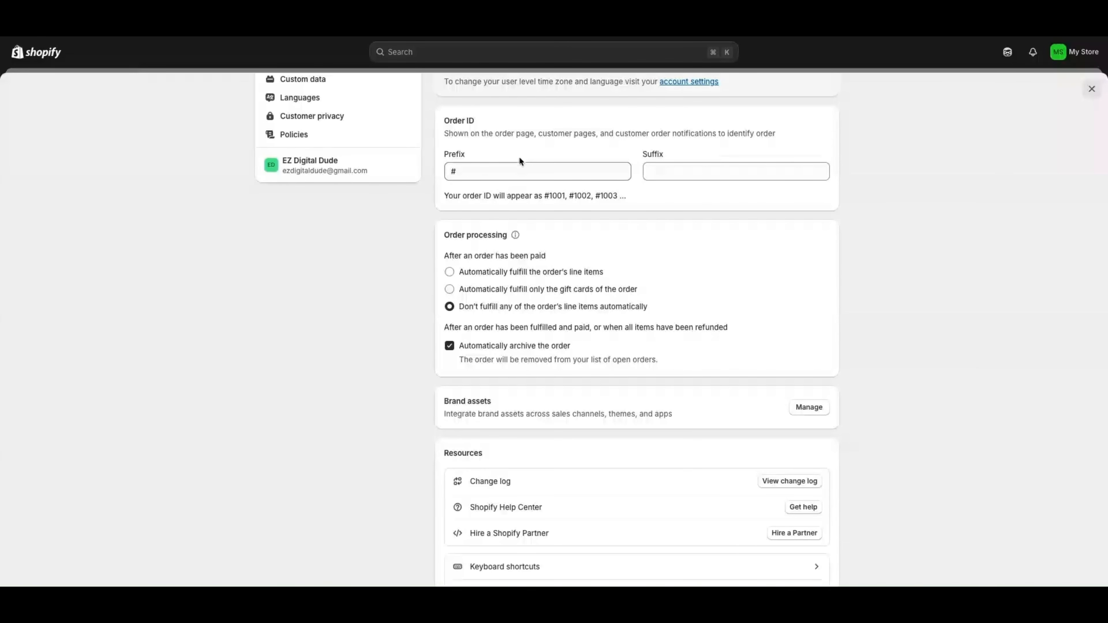
{"action": "scroll", "coordinate": [557, 310], "scroll_direction": "down", "scroll_amount": 3}
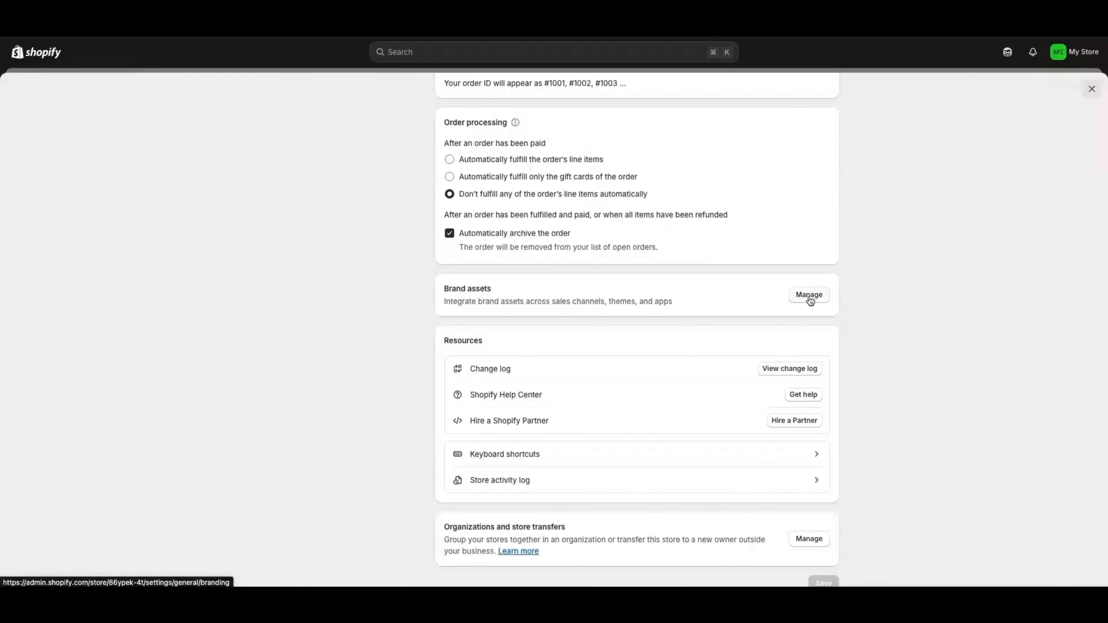
{"action": "scroll", "coordinate": [584, 269], "scroll_direction": "up", "scroll_amount": 10}
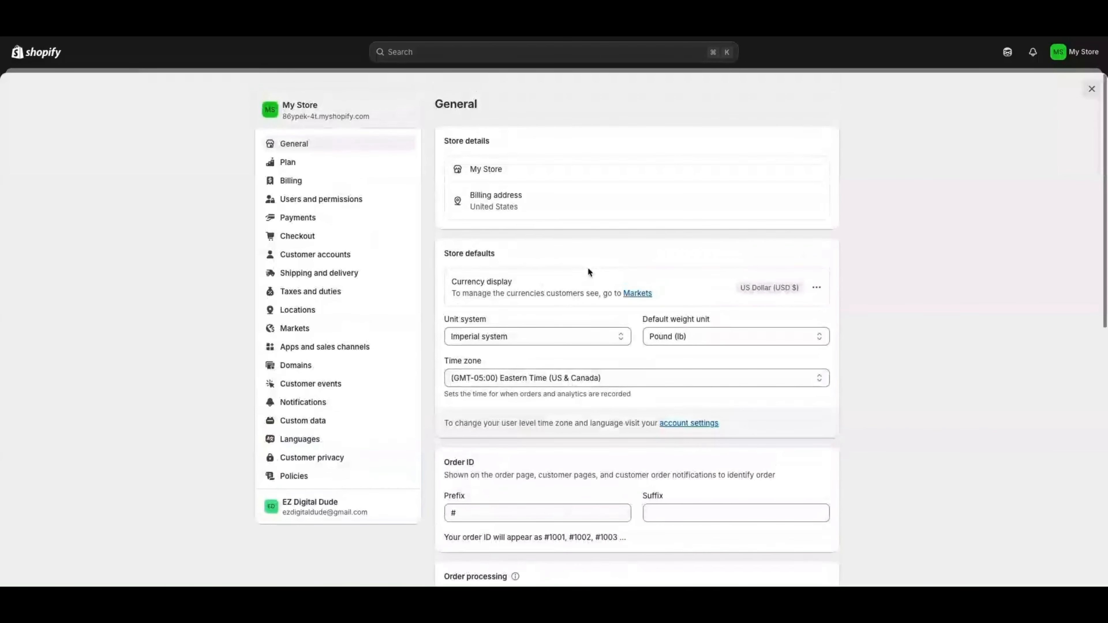
Review the Taxes and duties settings, covering regional tax collection, tax apps, duties and import taxes, and the global sales tax options
{"action": "left_click", "coordinate": [306, 293]}
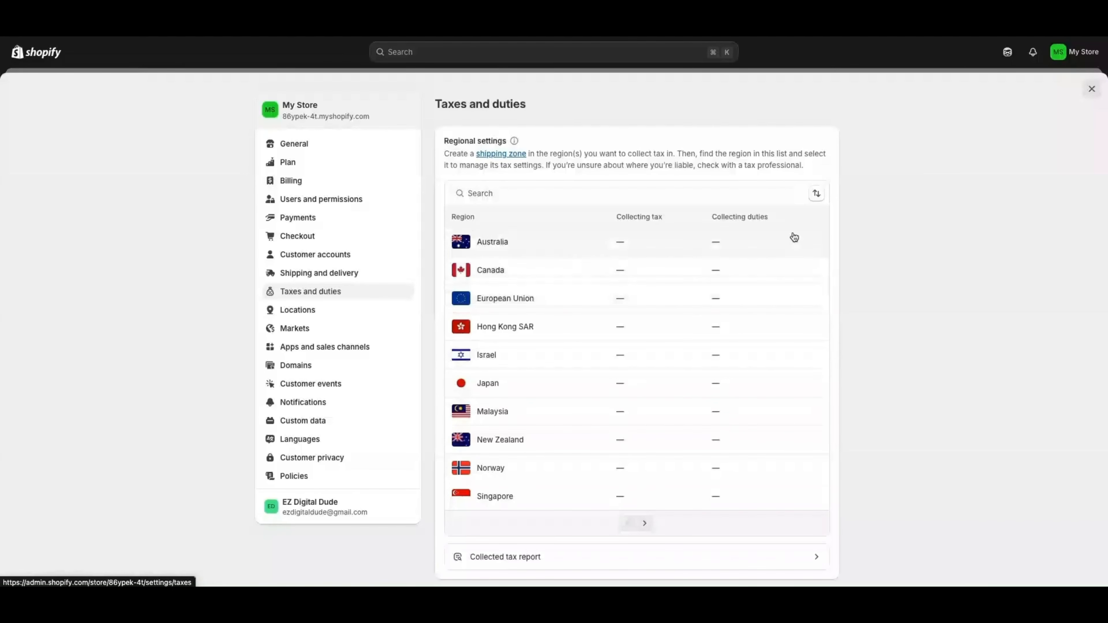
{"action": "scroll", "coordinate": [793, 238], "scroll_direction": "down", "scroll_amount": 3}
{"action": "scroll", "coordinate": [790, 249], "scroll_direction": "up", "scroll_amount": 1}
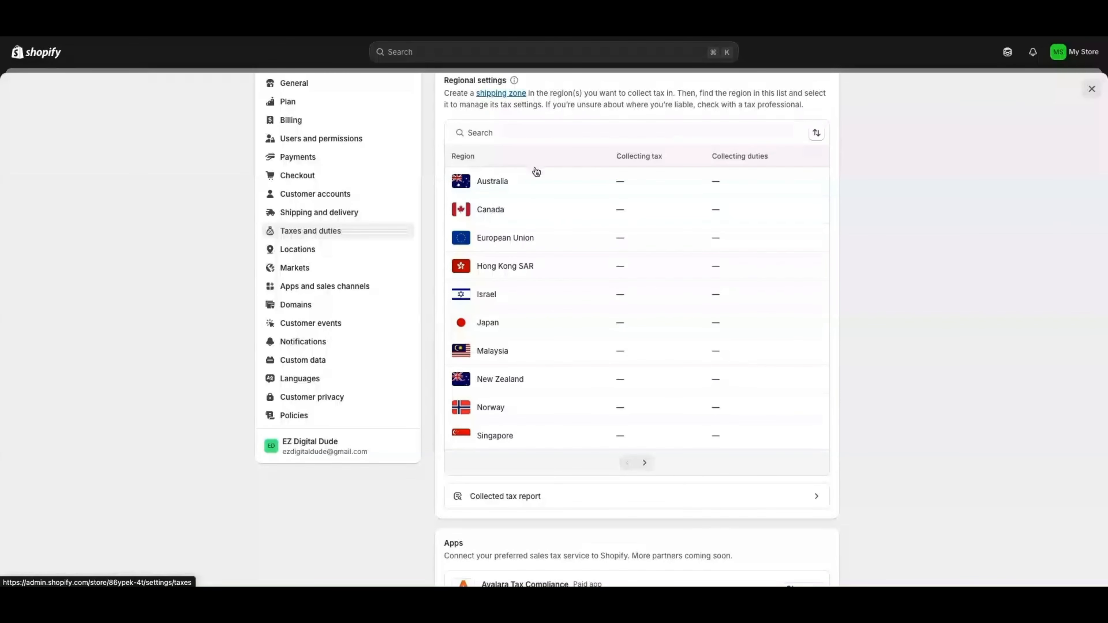
{"action": "scroll", "coordinate": [655, 188], "scroll_direction": "down", "scroll_amount": 1}
{"action": "scroll", "coordinate": [657, 189], "scroll_direction": "up", "scroll_amount": 2}
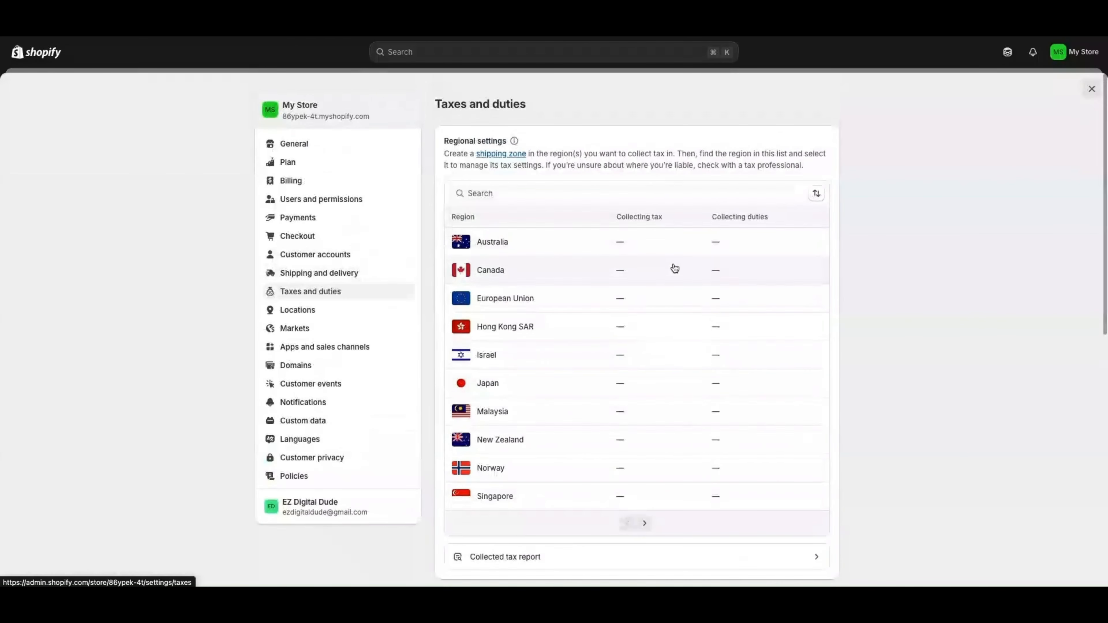
{"action": "scroll", "coordinate": [675, 268], "scroll_direction": "down", "scroll_amount": 1}
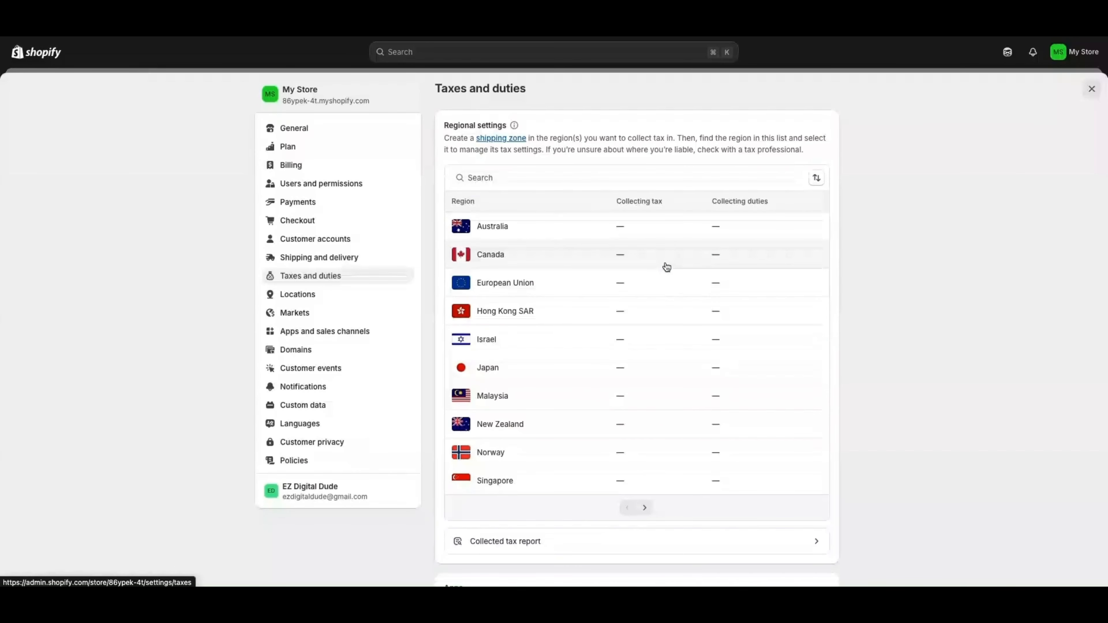
{"action": "scroll", "coordinate": [667, 267], "scroll_direction": "down", "scroll_amount": 1}
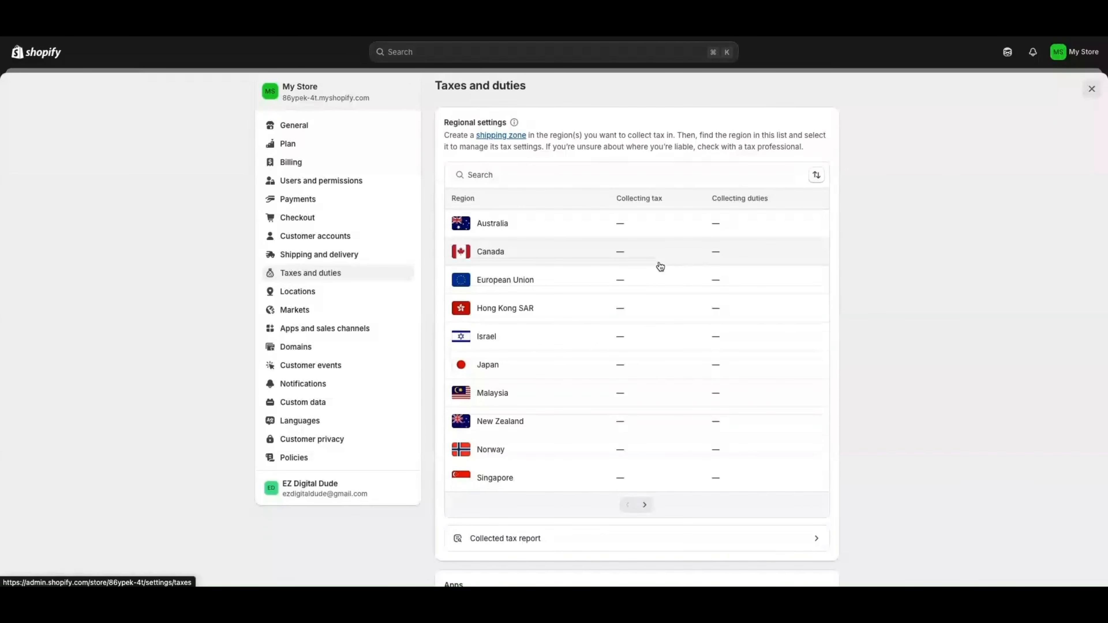
{"action": "scroll", "coordinate": [661, 266], "scroll_direction": "down", "scroll_amount": 5}
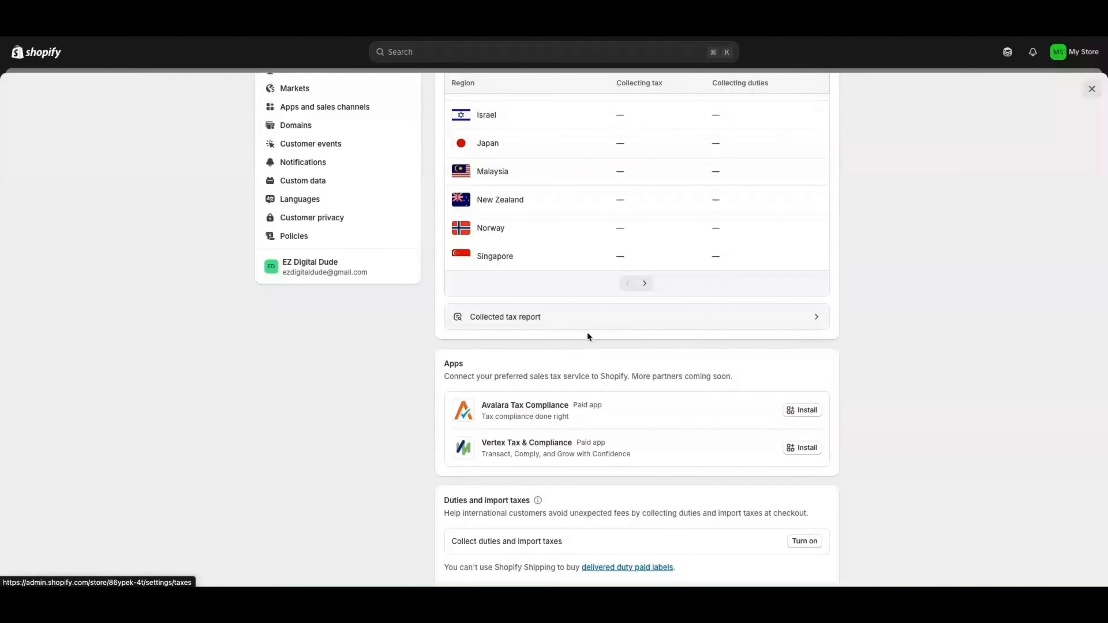
{"action": "scroll", "coordinate": [588, 332], "scroll_direction": "down", "scroll_amount": 2}
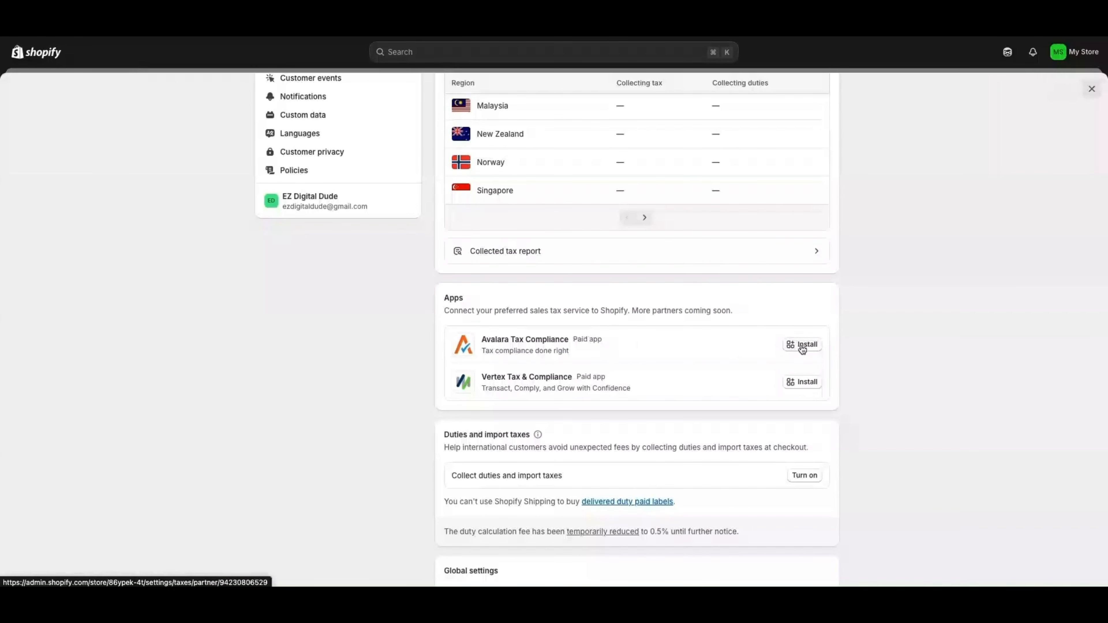
{"action": "scroll", "coordinate": [788, 350], "scroll_direction": "down", "scroll_amount": 2}
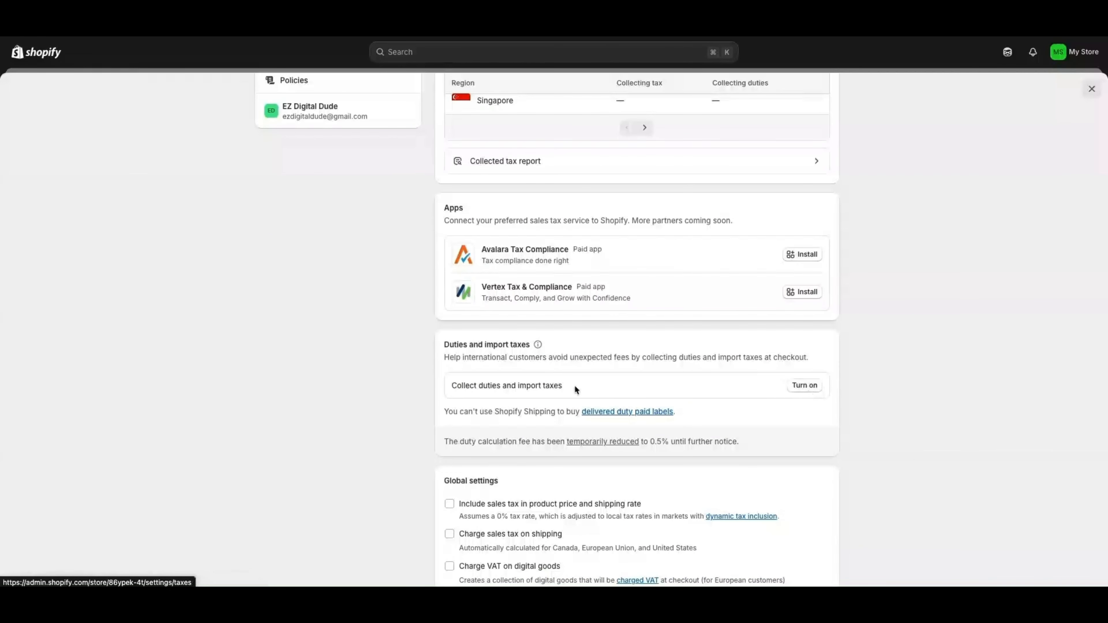
{"action": "scroll", "coordinate": [598, 379], "scroll_direction": "down", "scroll_amount": 2}
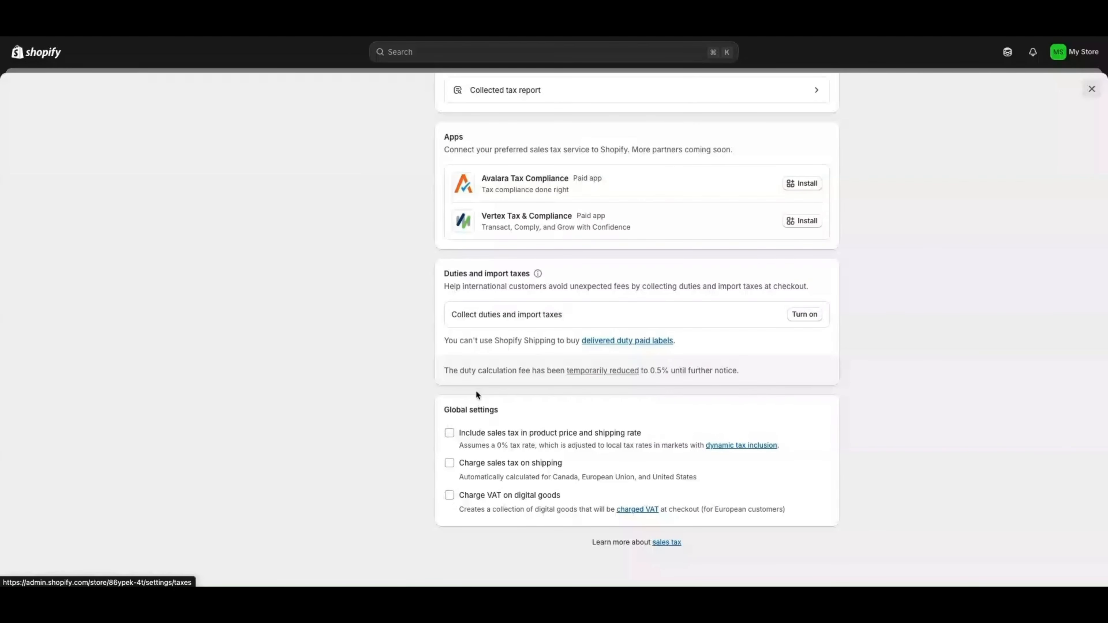
{"action": "scroll", "coordinate": [612, 266], "scroll_direction": "down", "scroll_amount": 1}
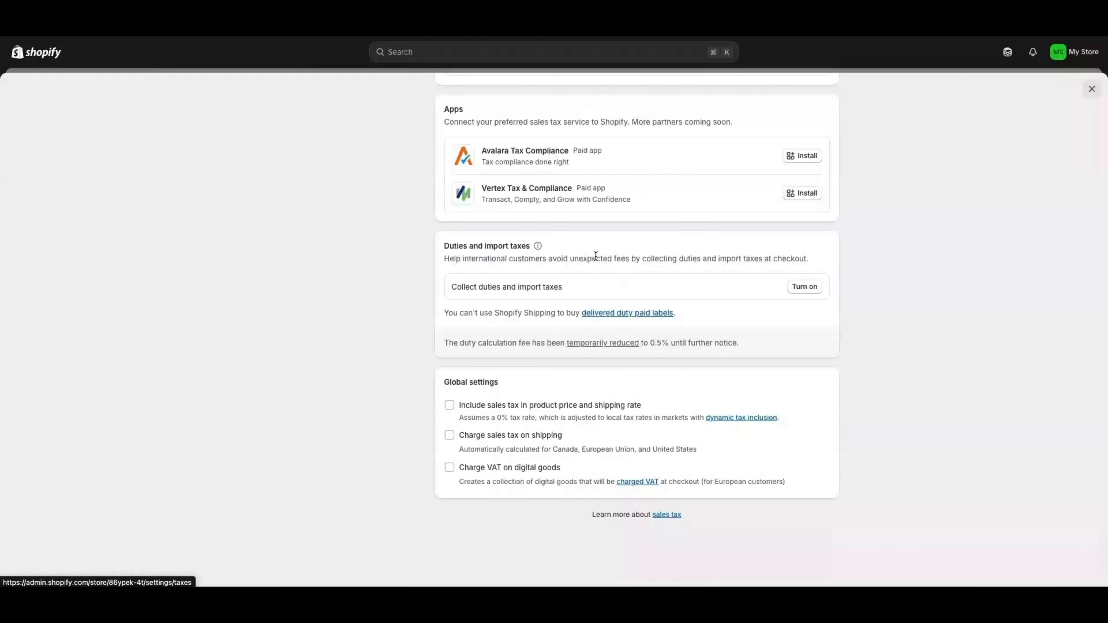
{"action": "scroll", "coordinate": [596, 256], "scroll_direction": "up", "scroll_amount": 1}
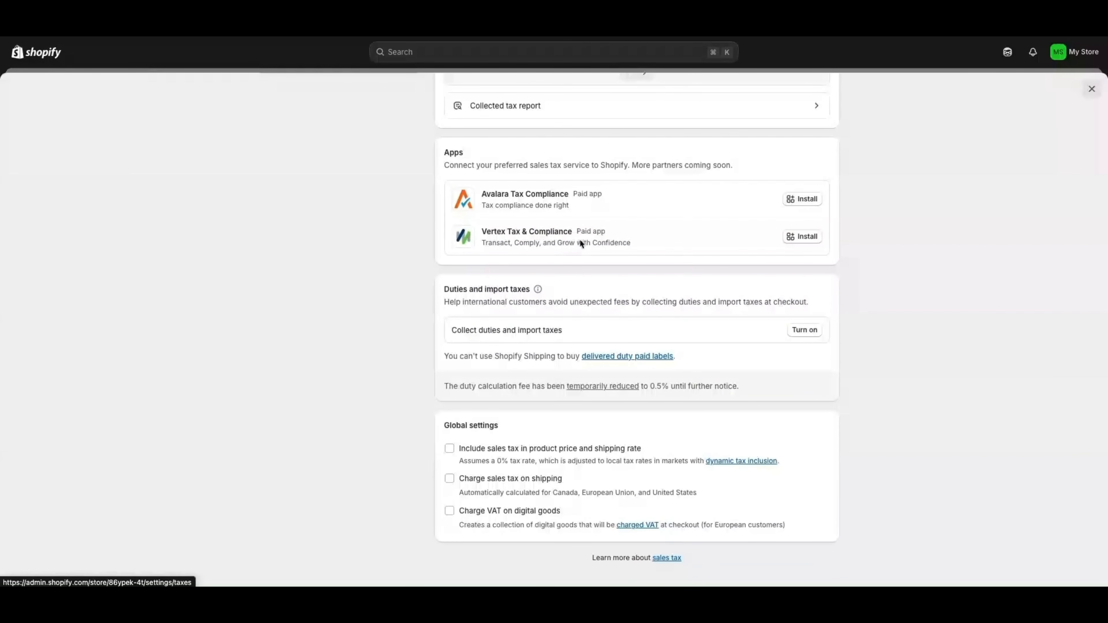
{"action": "scroll", "coordinate": [565, 241], "scroll_direction": "up", "scroll_amount": 1}
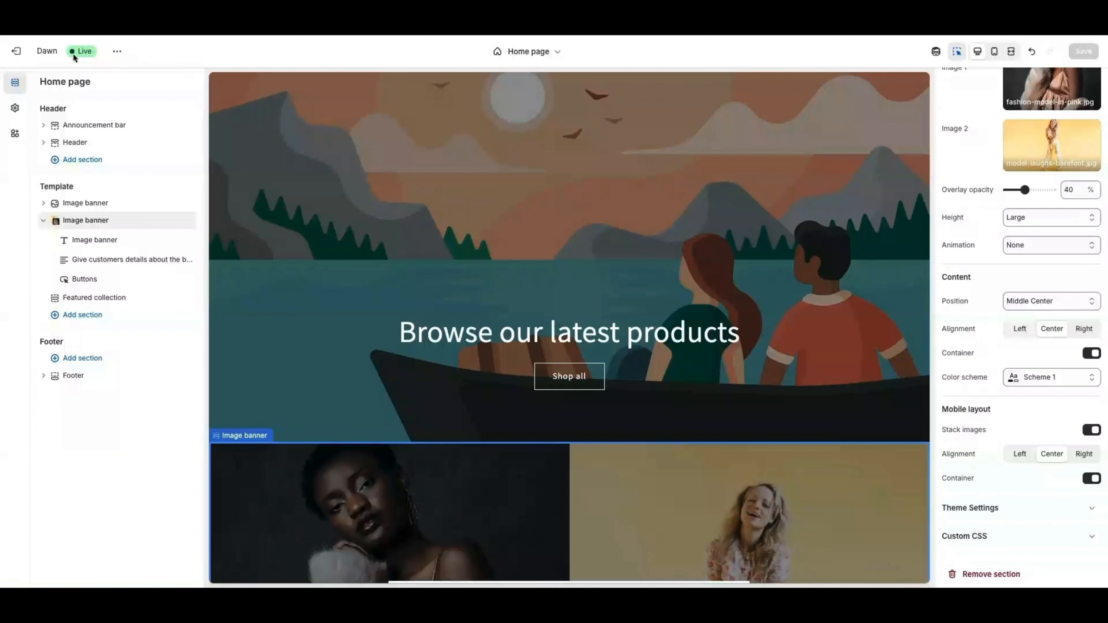
Leave the theme editor and start a new product with the title "Girls Dress"
{"action": "left_click", "coordinate": [15, 52]}
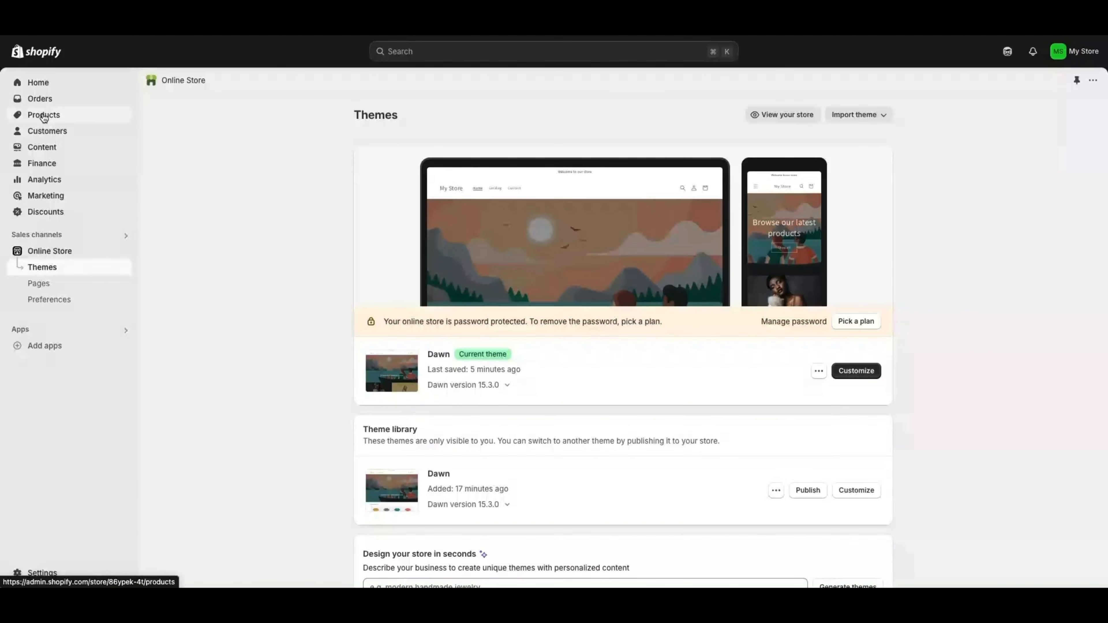
{"action": "left_click", "coordinate": [44, 116]}
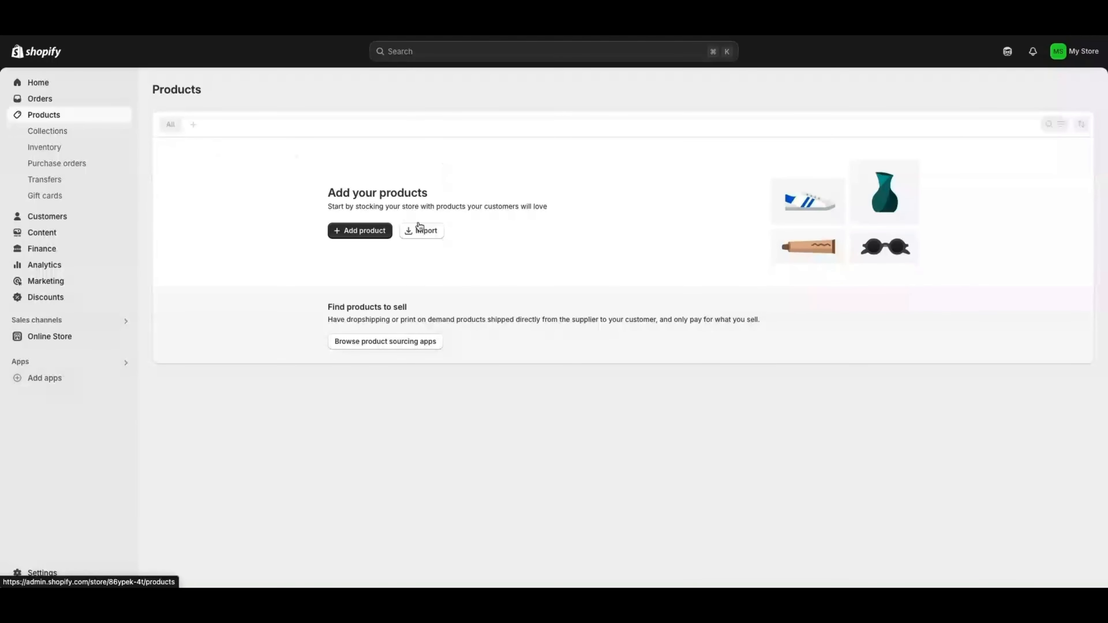
{"action": "left_click", "coordinate": [353, 232]}
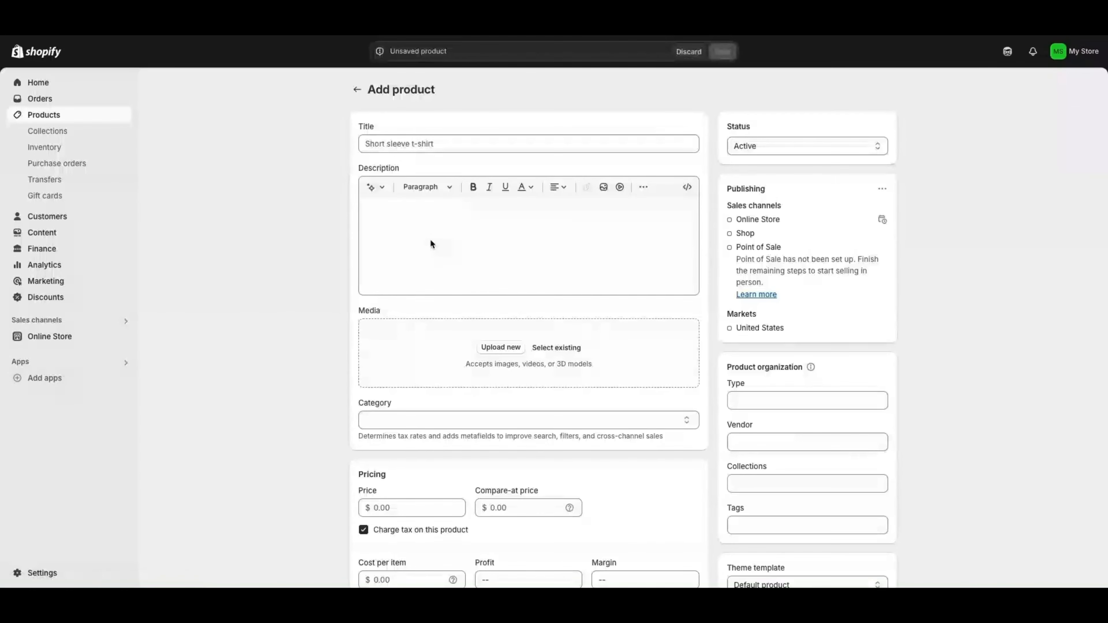
{"action": "left_click", "coordinate": [399, 146]}
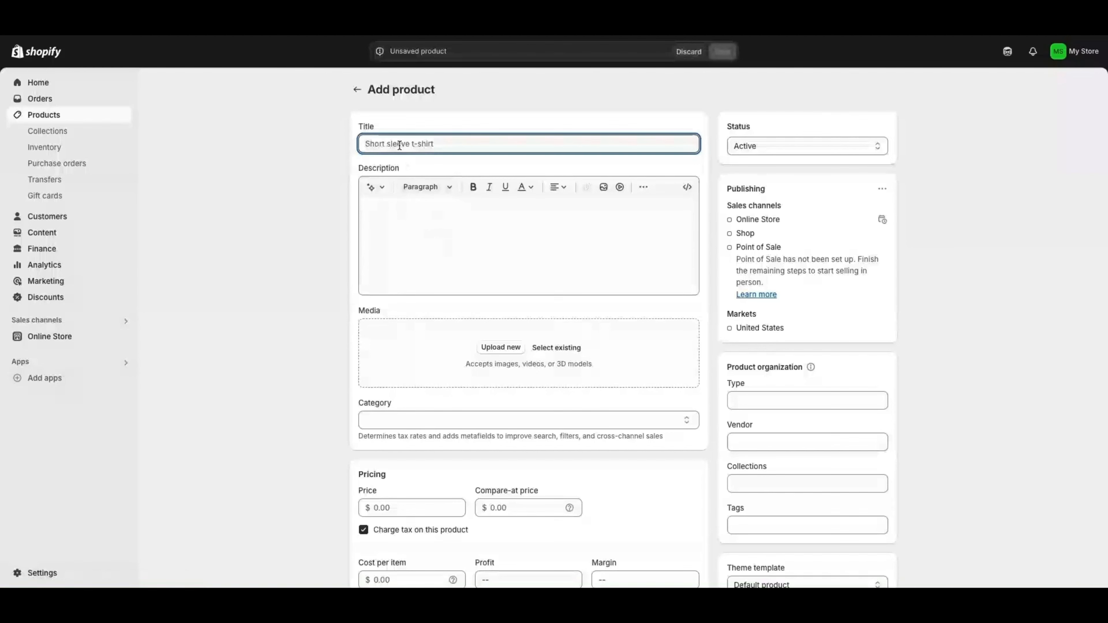
{"action": "type", "text": "Girls Dress"}
Generate the product description from the keywords "girls dress with sequins" in a persuasive tone and keep the suggested text
{"action": "left_click", "coordinate": [415, 212]}
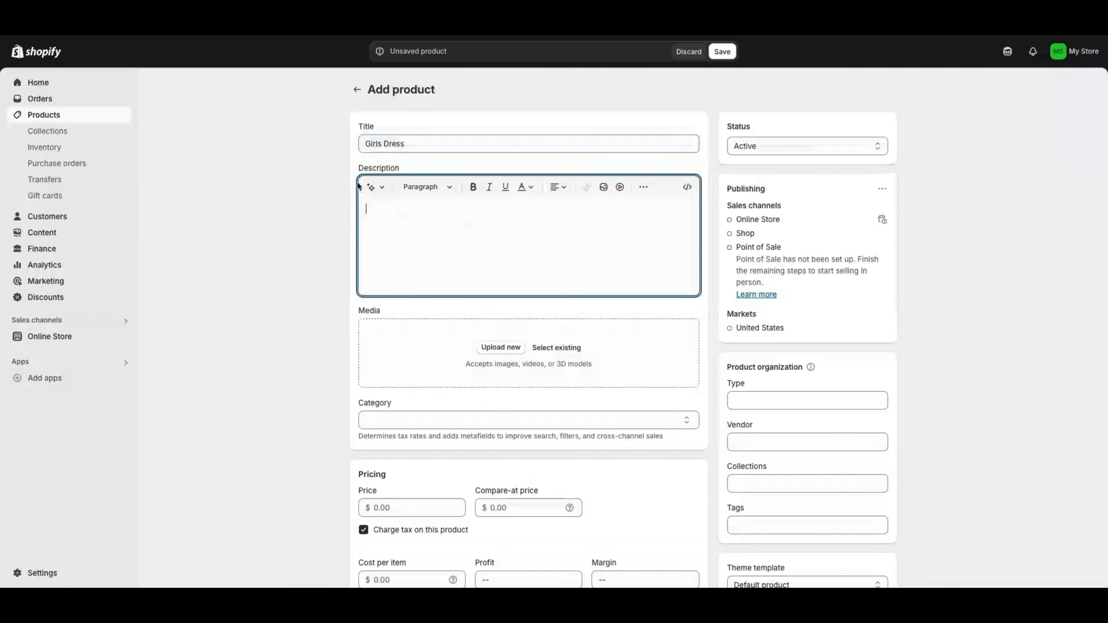
{"action": "left_click", "coordinate": [373, 190]}
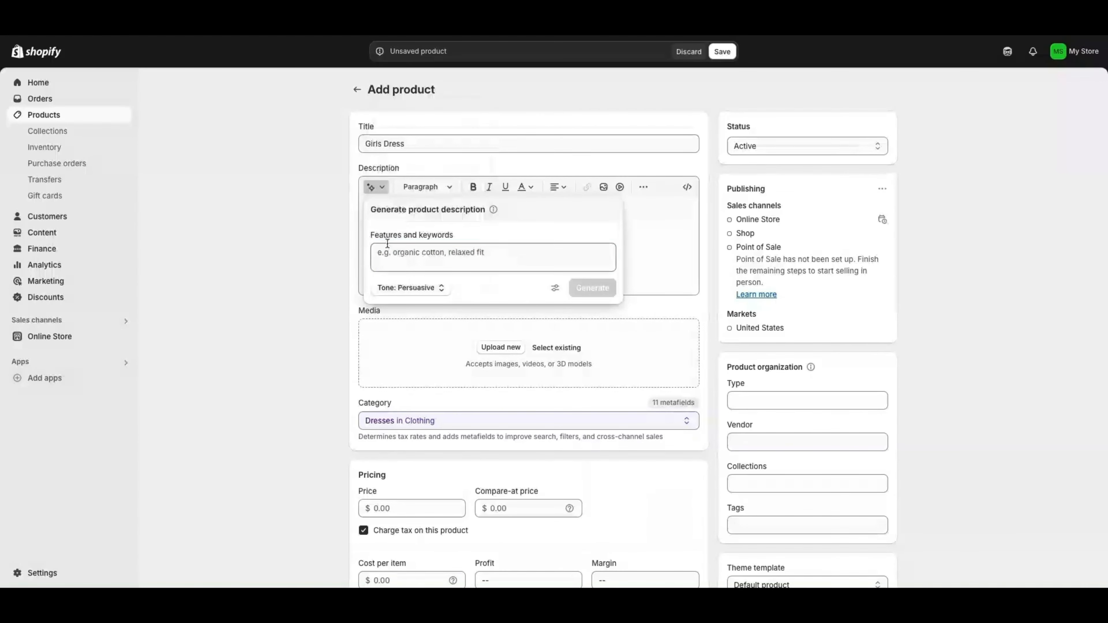
{"action": "left_click", "coordinate": [397, 249]}
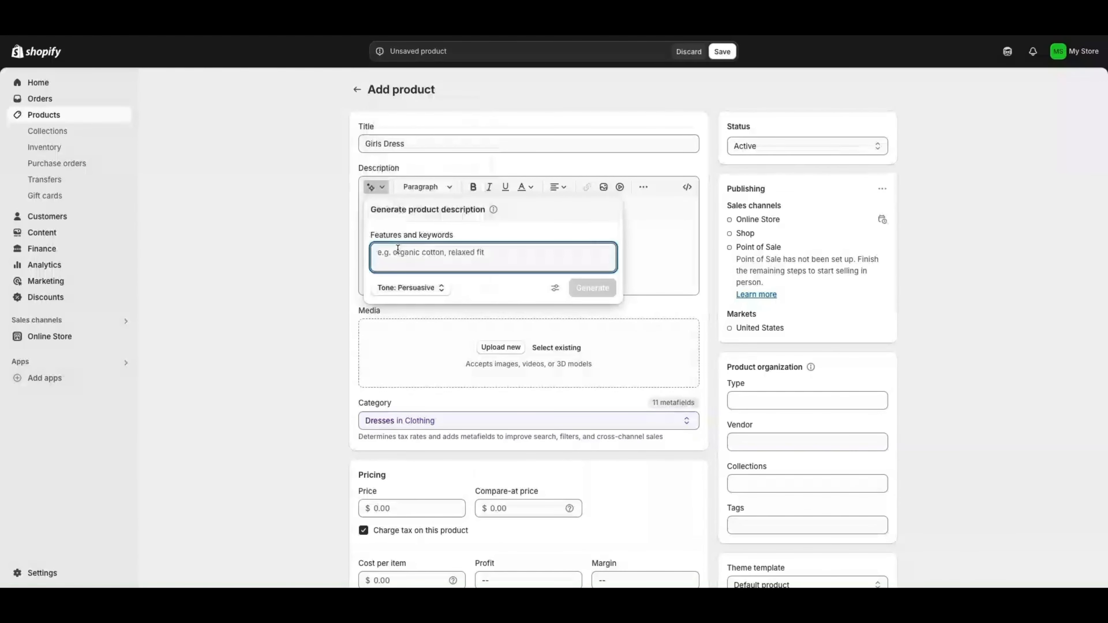
{"action": "type", "text": "gi"}
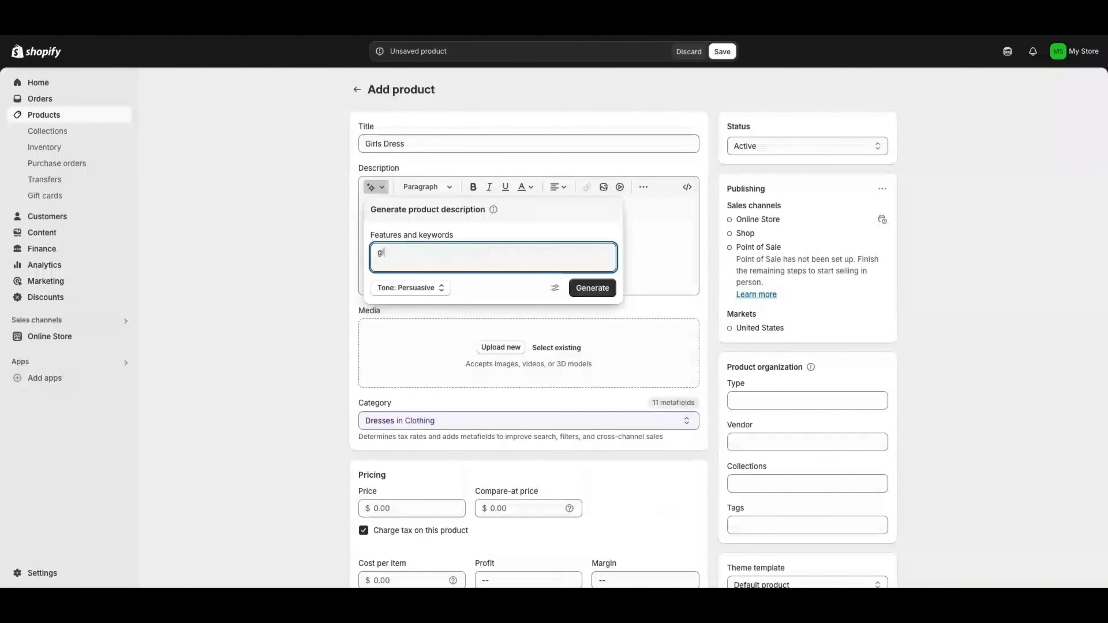
{"action": "type", "text": "rls dress with sequins"}
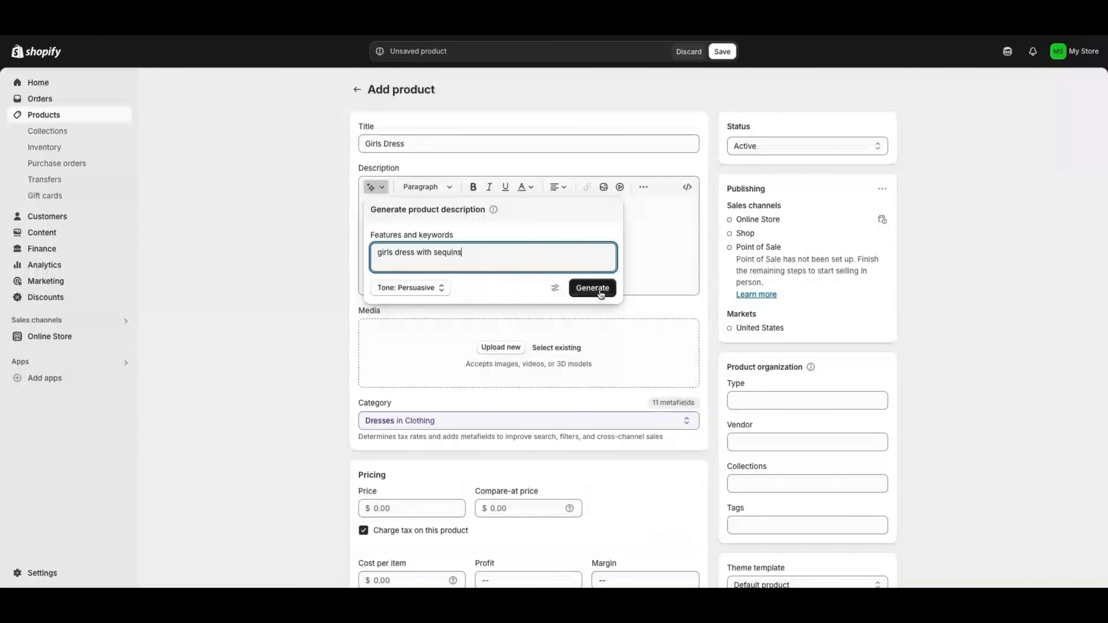
{"action": "left_click", "coordinate": [592, 290]}
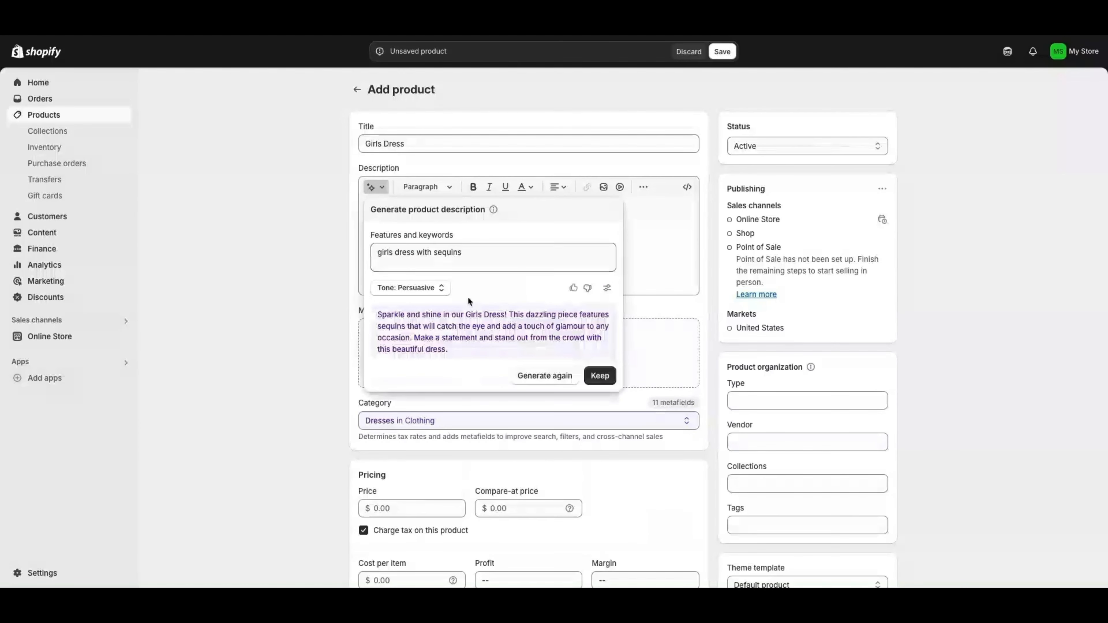
{"action": "left_click", "coordinate": [599, 376]}
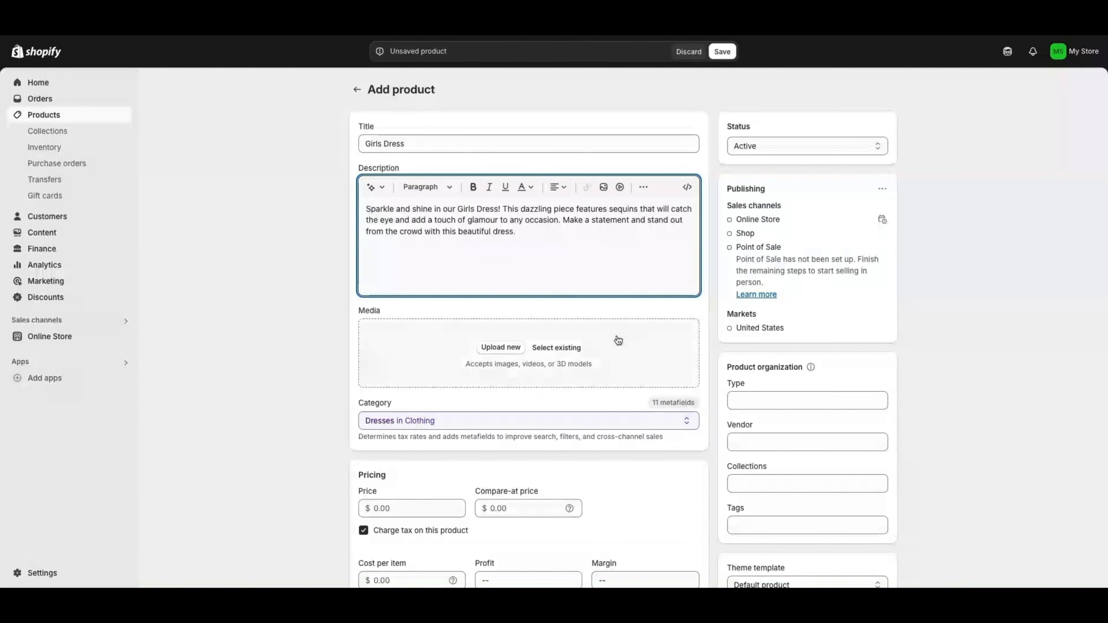
Add the two existing store images, the fashion model in pink and the laughing barefoot model, to the product media
{"action": "left_click", "coordinate": [497, 349]}
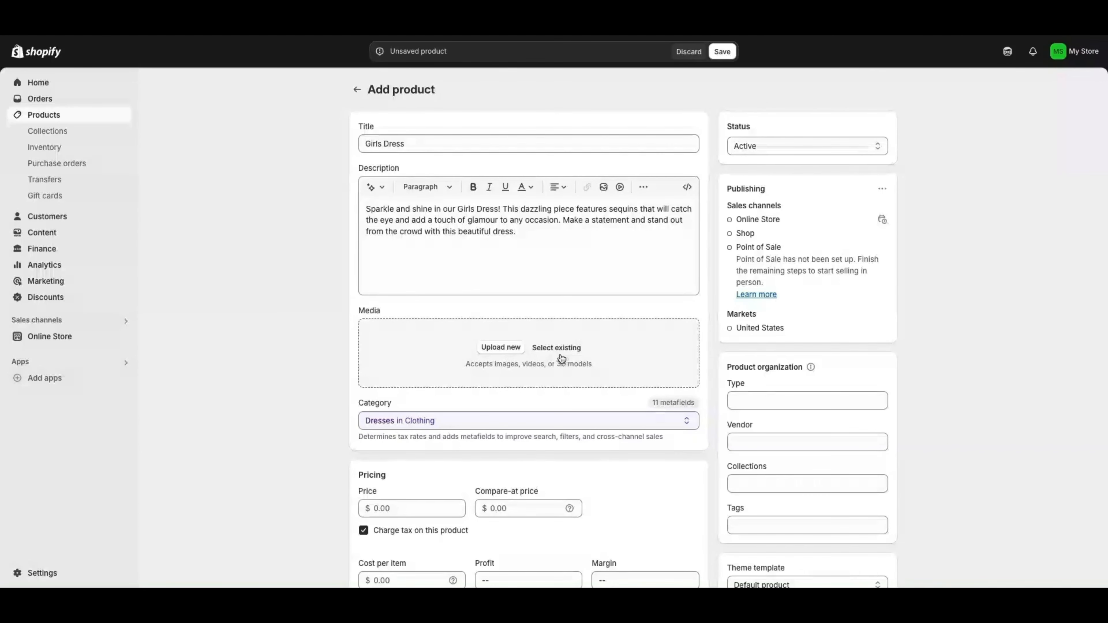
{"action": "left_click", "coordinate": [556, 348]}
{"action": "left_click", "coordinate": [315, 310]}
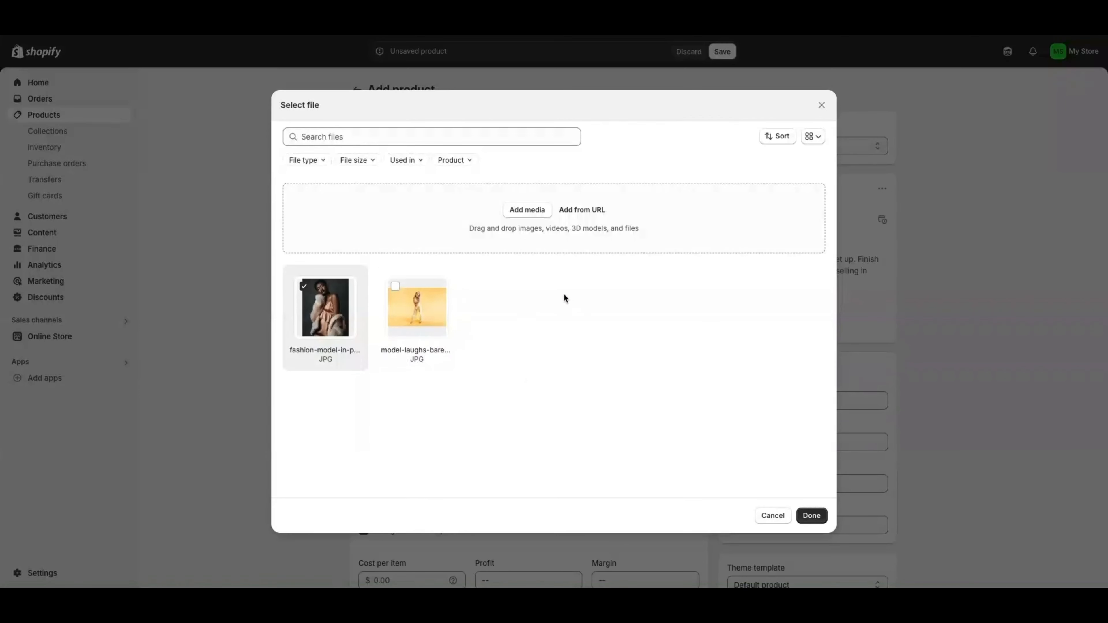
{"action": "left_click", "coordinate": [396, 286]}
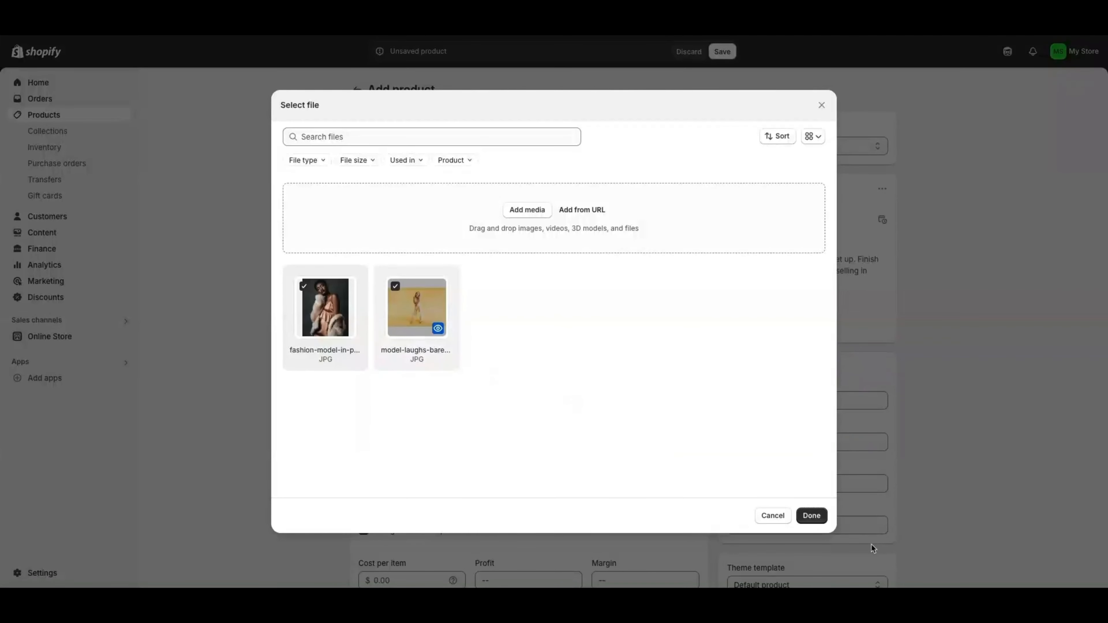
{"action": "left_click", "coordinate": [812, 516]}
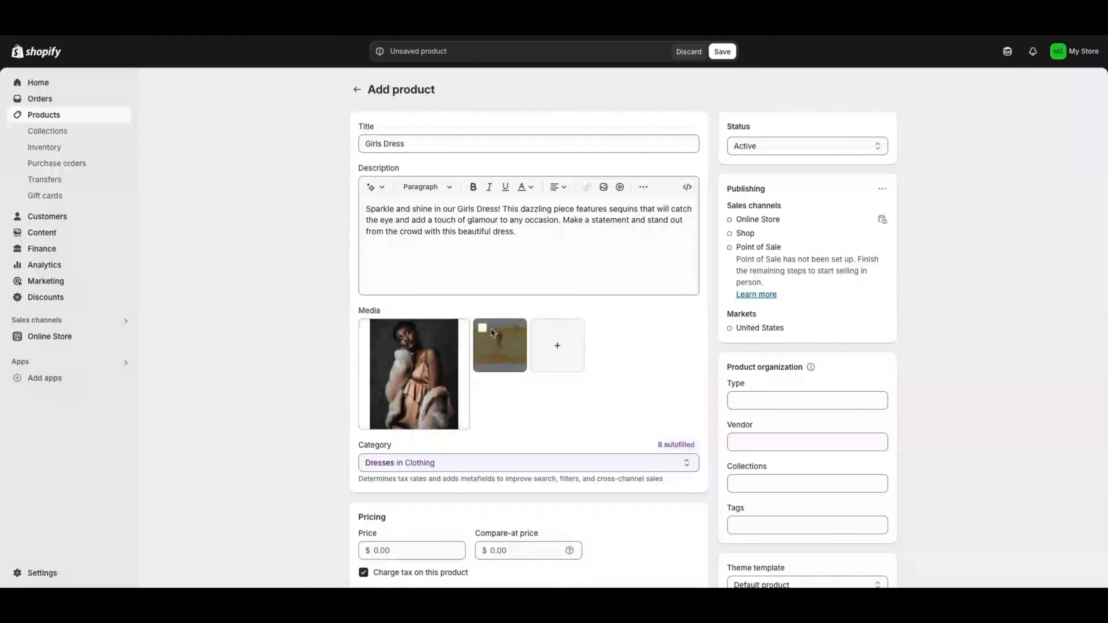
Swap the order of the two product images and swap them back
{"action": "left_click", "coordinate": [482, 327]}
{"action": "left_click_drag", "start_coordinate": [484, 330], "coordinate": [384, 349]}
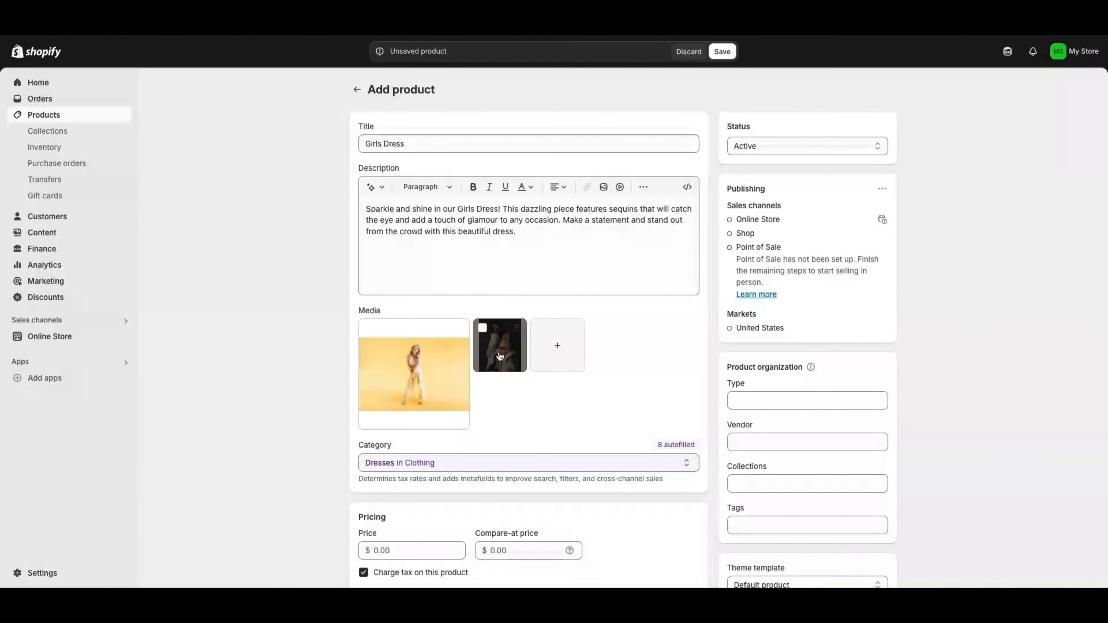
{"action": "left_click_drag", "start_coordinate": [501, 356], "coordinate": [410, 375]}
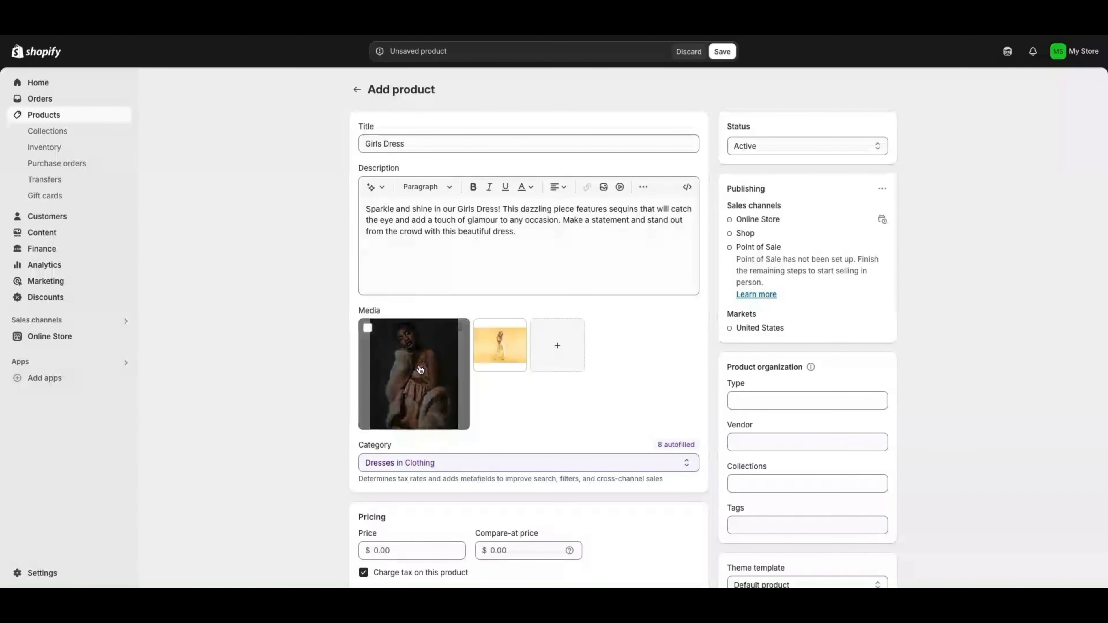
Examine the Clothing options available for the product category without changing the suggested Dresses category
{"action": "scroll", "coordinate": [413, 361], "scroll_direction": "down", "scroll_amount": 1}
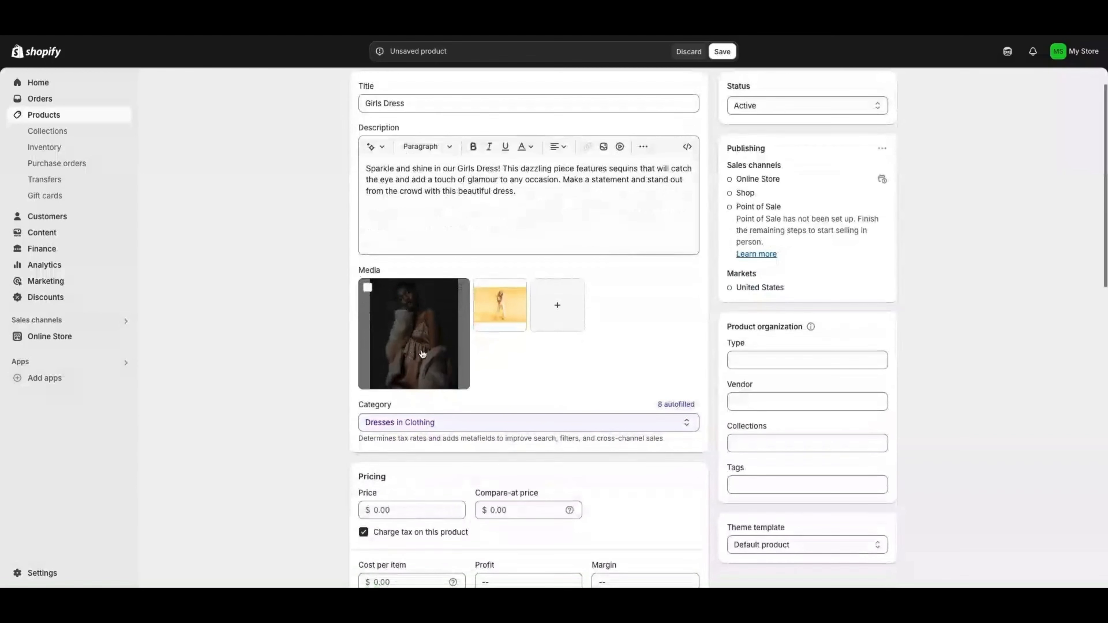
{"action": "scroll", "coordinate": [507, 319], "scroll_direction": "down", "scroll_amount": 1}
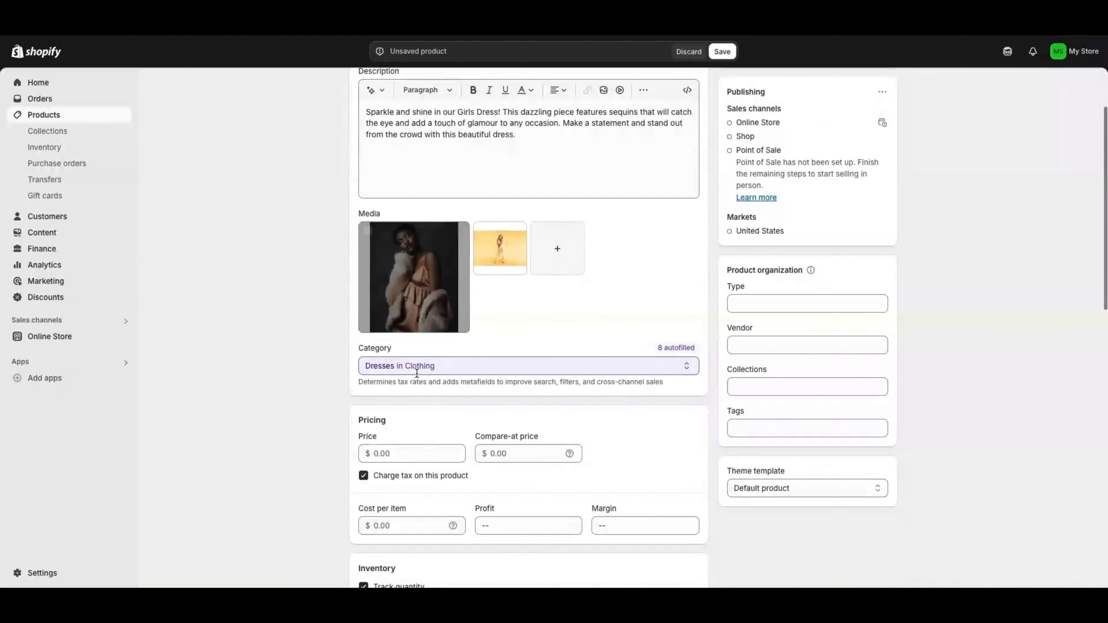
{"action": "left_click", "coordinate": [455, 367]}
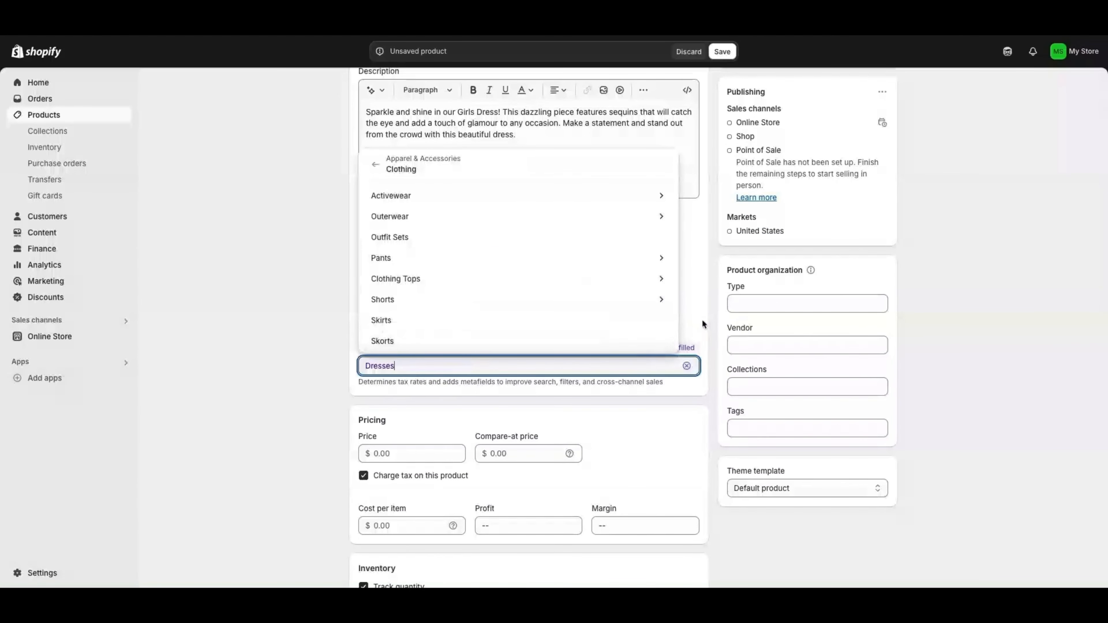
{"action": "left_click", "coordinate": [331, 357]}
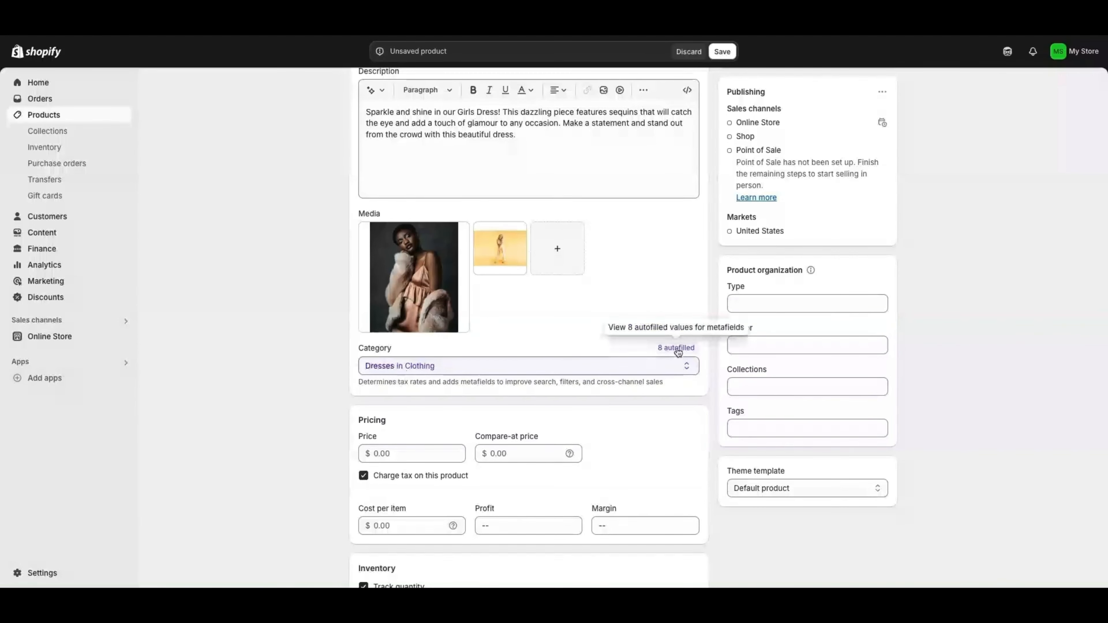
{"action": "left_click", "coordinate": [688, 368]}
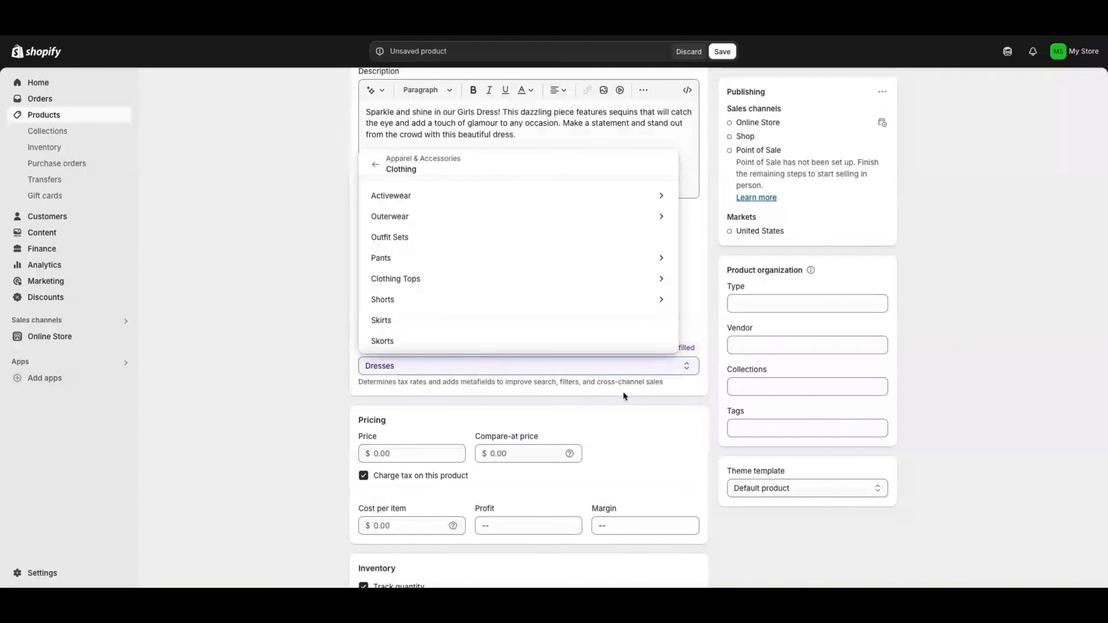
Set the product's price to 24.99 and its compare-at price to 34.99
{"action": "left_click", "coordinate": [392, 452]}
{"action": "scroll", "coordinate": [392, 452], "scroll_direction": "down", "scroll_amount": 1}
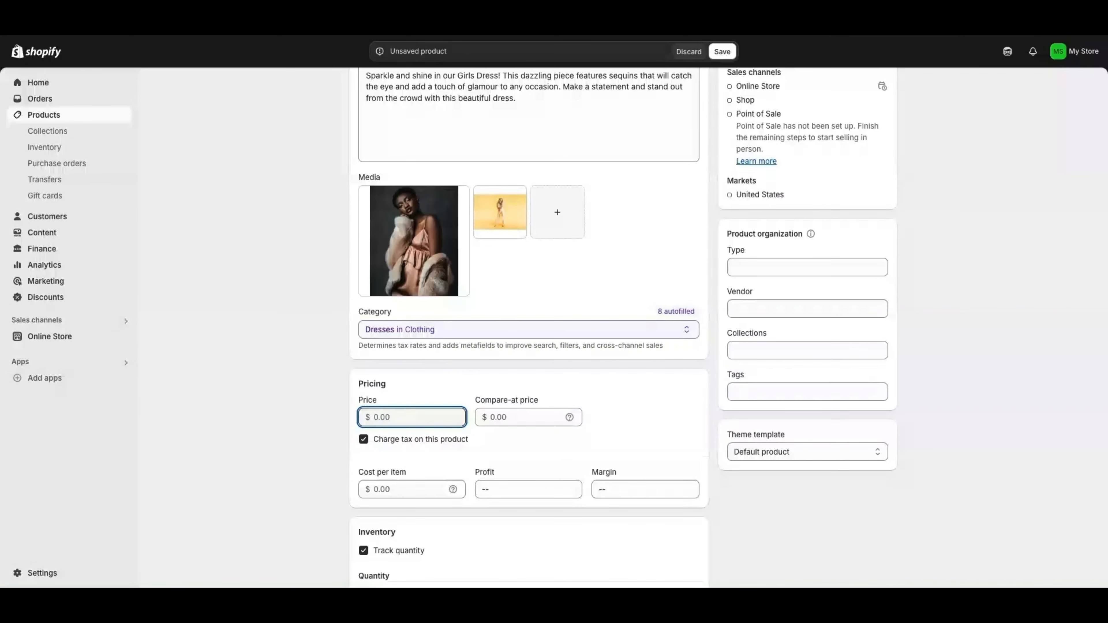
{"action": "type", "text": "24.99"}
{"action": "left_click", "coordinate": [513, 417]}
{"action": "type", "text": "34."}
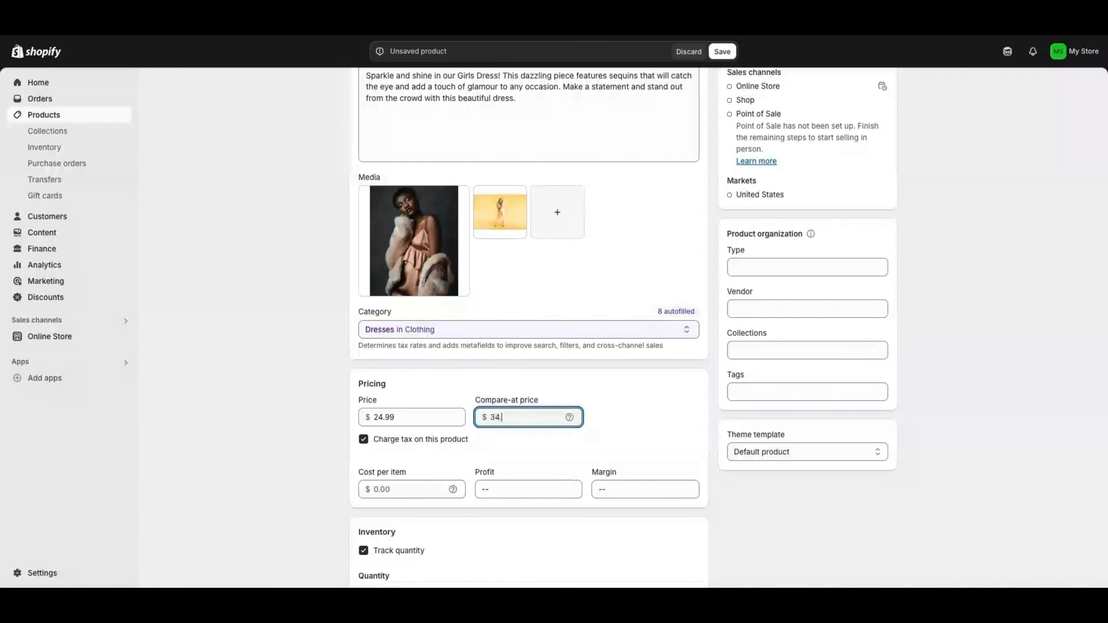
{"action": "scroll", "coordinate": [481, 440], "scroll_direction": "down", "scroll_amount": 1}
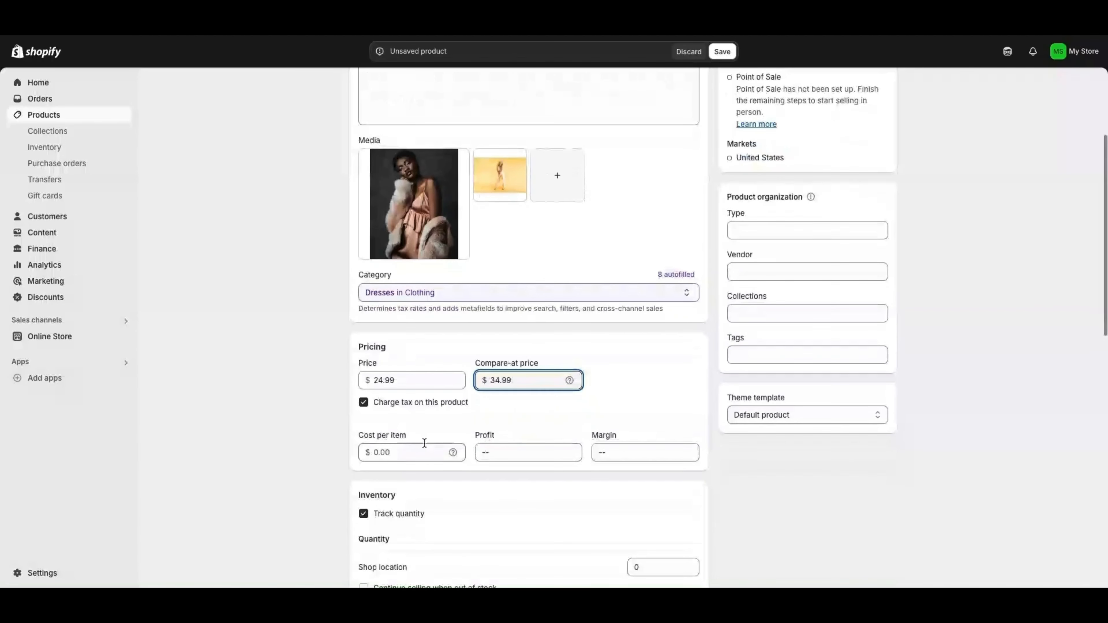
Look over the cost per item, profit and margin fields in the product's pricing, leaving them empty
{"action": "left_click", "coordinate": [401, 451]}
{"action": "scroll", "coordinate": [396, 451], "scroll_direction": "down", "scroll_amount": 1}
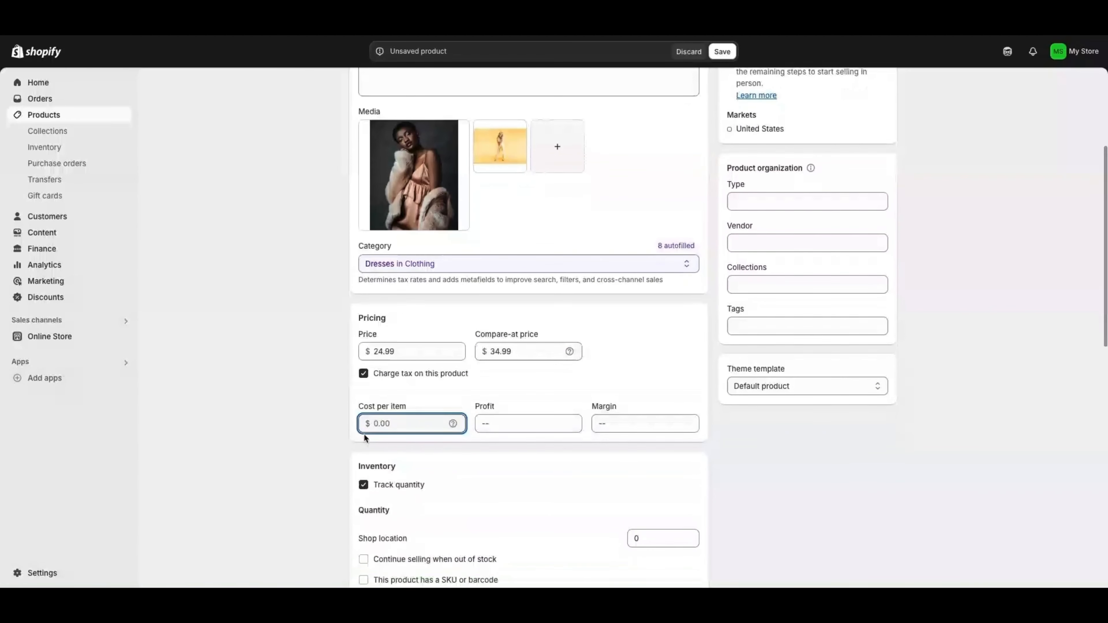
{"action": "left_click", "coordinate": [514, 424]}
{"action": "left_click", "coordinate": [636, 425]}
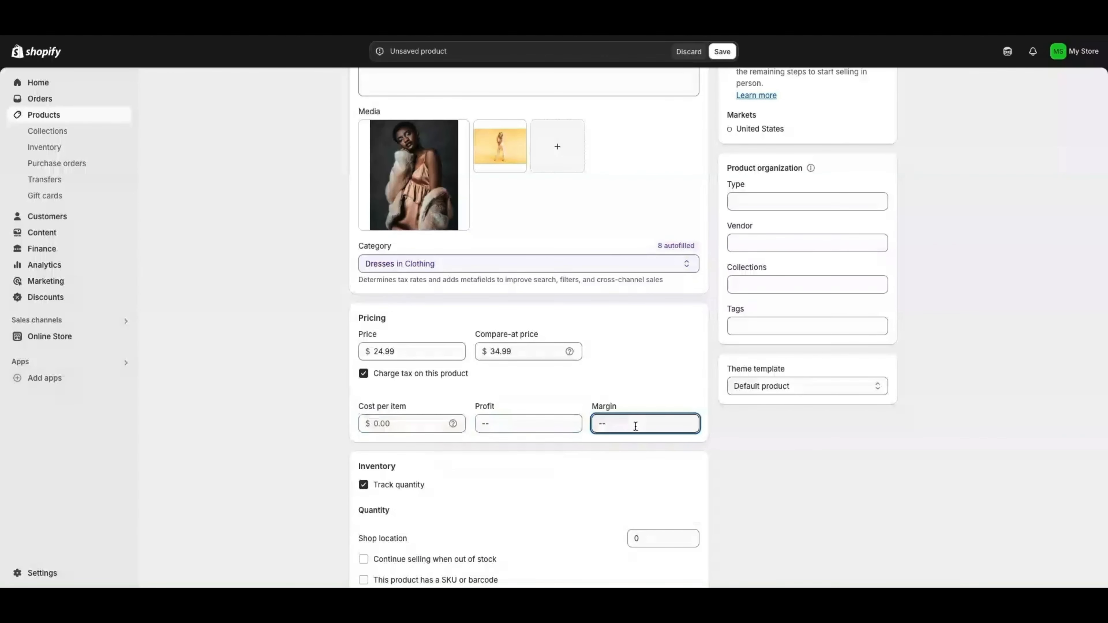
{"action": "scroll", "coordinate": [403, 415], "scroll_direction": "down", "scroll_amount": 3}
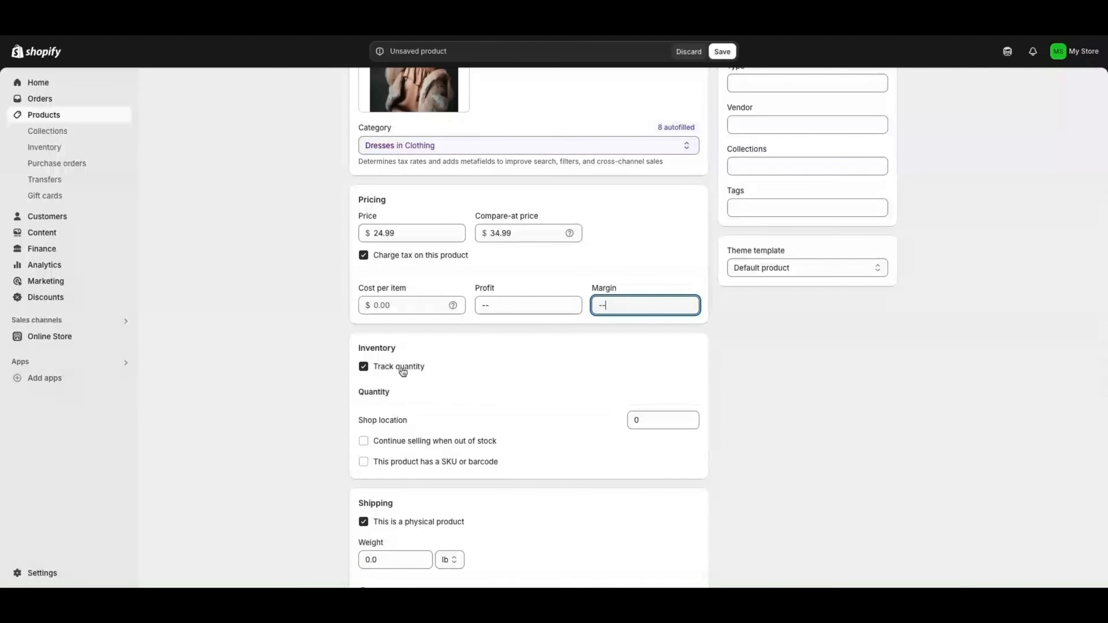
Set the shop location quantity to 25, leaving quantity tracking on and selling when out of stock off
{"action": "scroll", "coordinate": [403, 371], "scroll_direction": "down", "scroll_amount": 1}
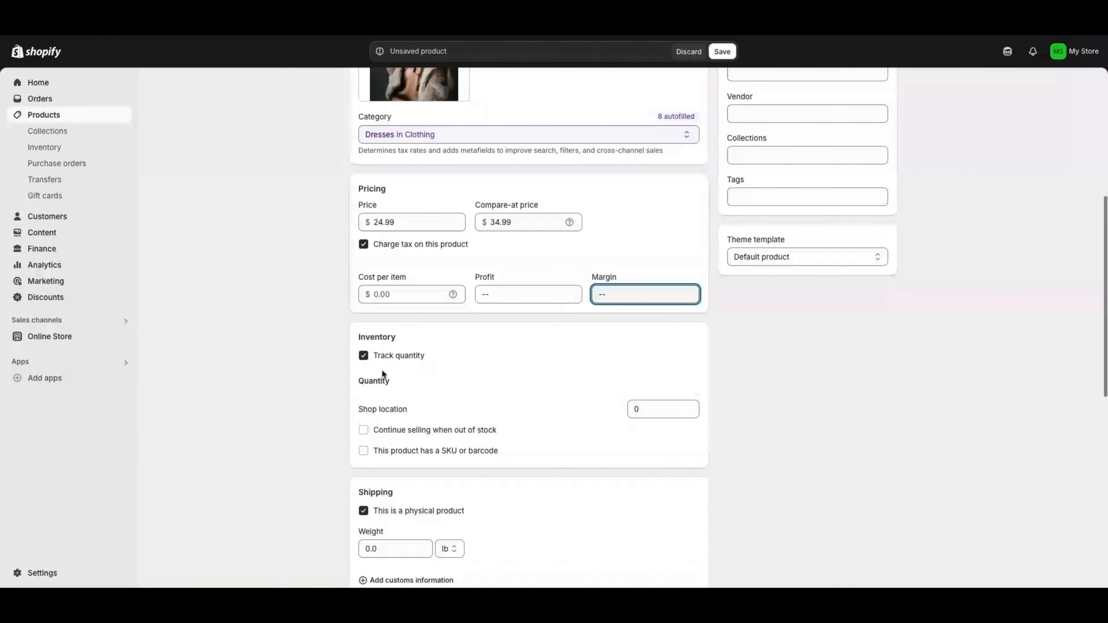
{"action": "left_click", "coordinate": [363, 356]}
{"action": "left_click", "coordinate": [364, 356]}
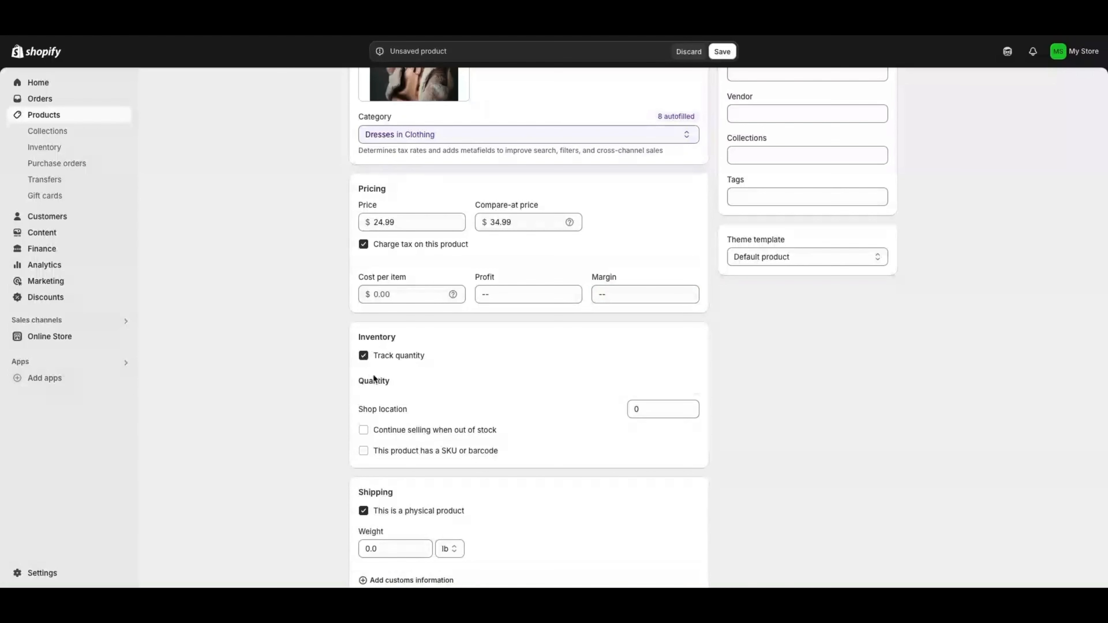
{"action": "scroll", "coordinate": [619, 406], "scroll_direction": "up", "scroll_amount": 1}
{"action": "left_click_drag", "start_coordinate": [649, 409], "coordinate": [623, 411]}
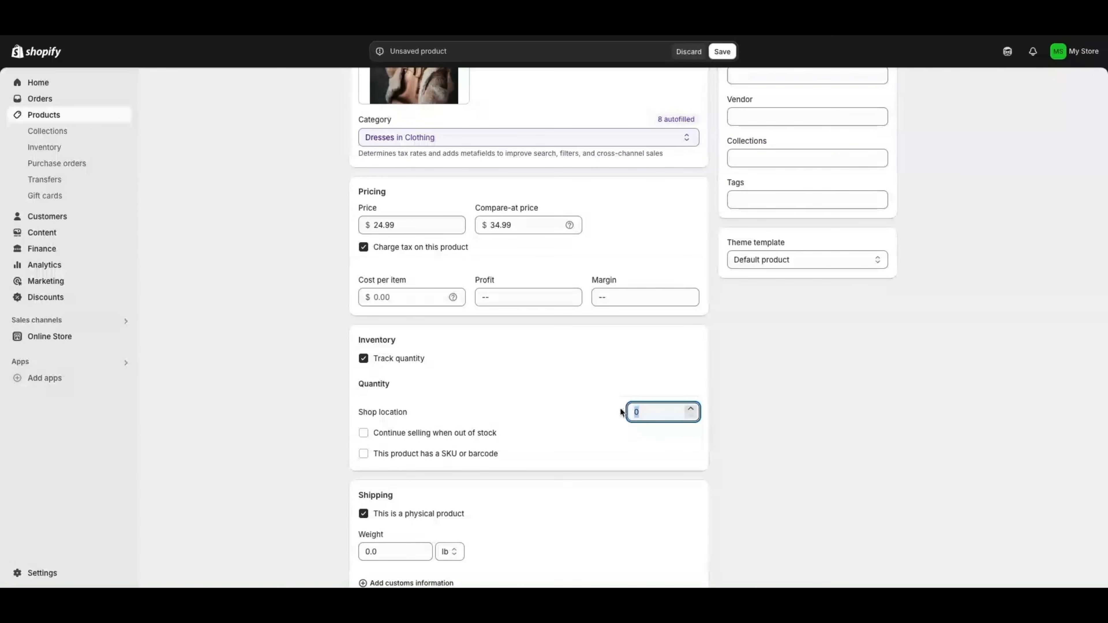
{"action": "type", "text": "25"}
{"action": "left_click", "coordinate": [582, 391]}
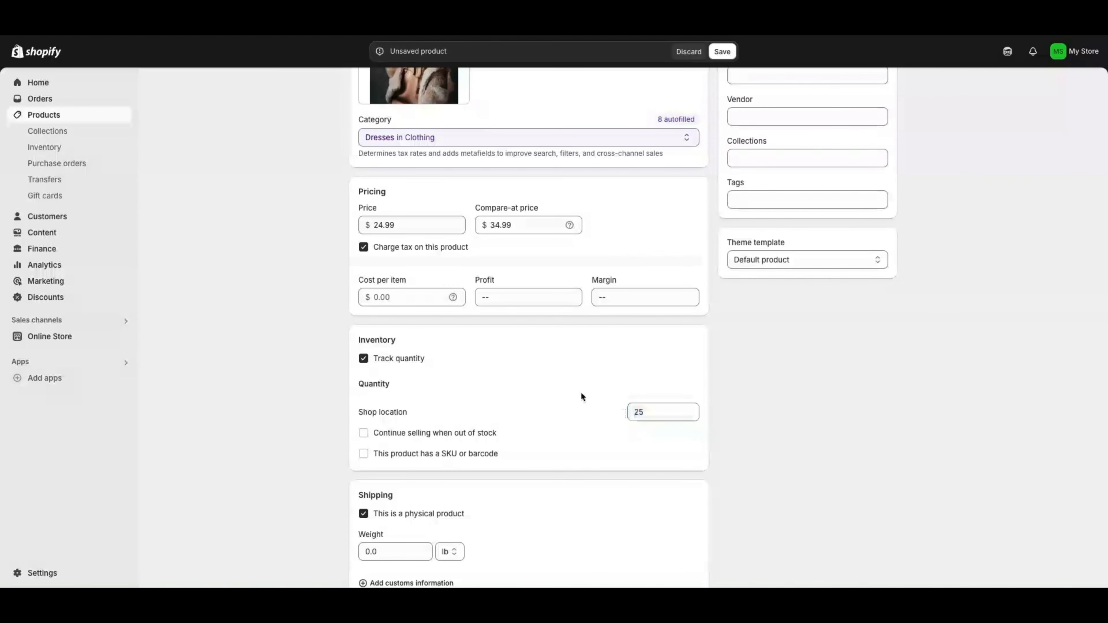
{"action": "left_click", "coordinate": [363, 434]}
{"action": "left_click", "coordinate": [364, 435]}
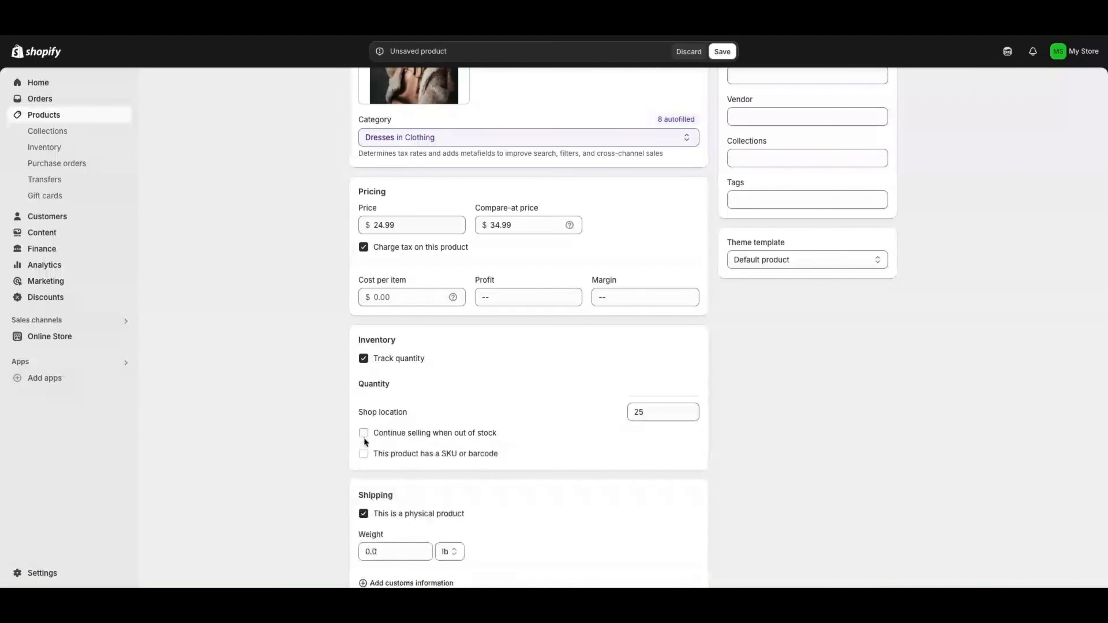
Mark the product as having a SKU or barcode, leaving both code fields empty
{"action": "left_click", "coordinate": [364, 454]}
{"action": "scroll", "coordinate": [404, 458], "scroll_direction": "down", "scroll_amount": 2}
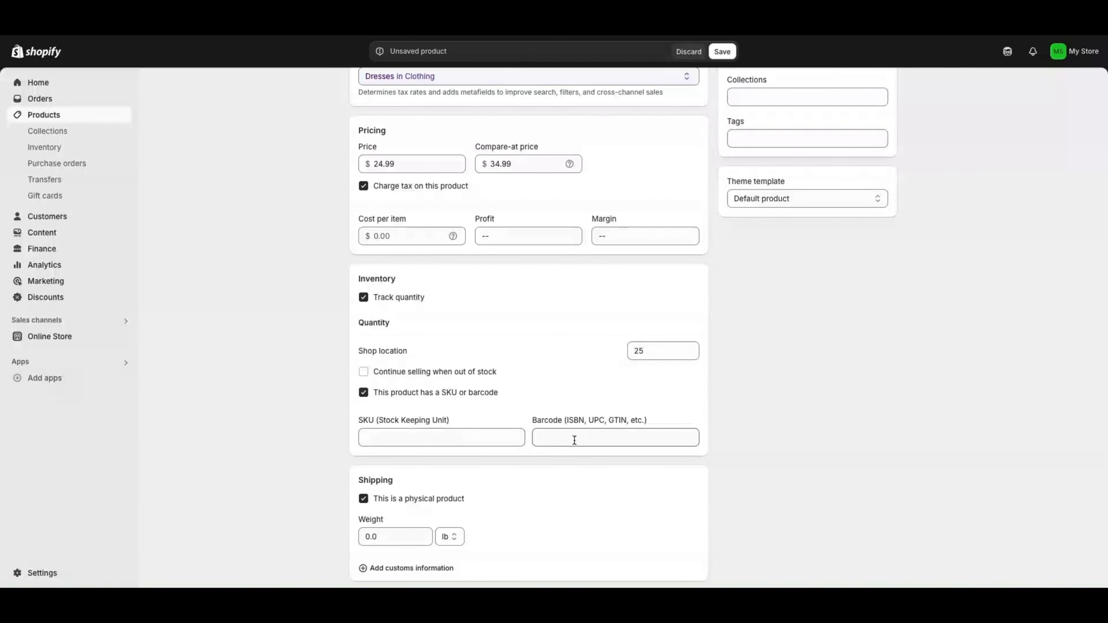
Examine the shipping section, the available variant options and the autofilled category metafields without adding any variant
{"action": "scroll", "coordinate": [574, 440], "scroll_direction": "down", "scroll_amount": 10}
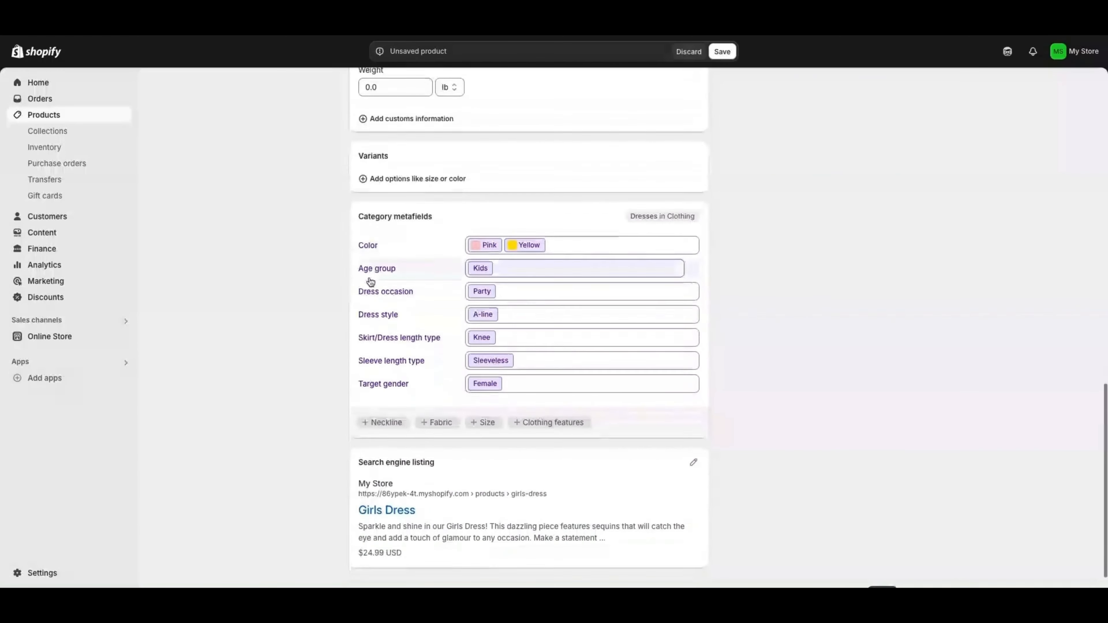
{"action": "scroll", "coordinate": [371, 282], "scroll_direction": "down", "scroll_amount": 1}
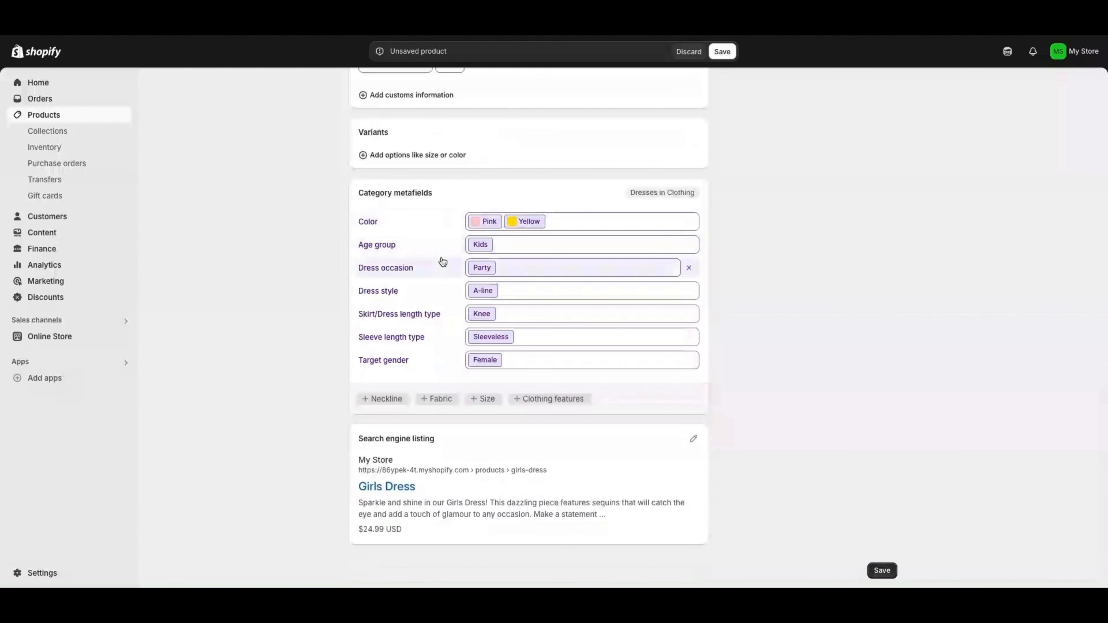
{"action": "scroll", "coordinate": [434, 257], "scroll_direction": "up", "scroll_amount": 2}
{"action": "left_click", "coordinate": [411, 222]}
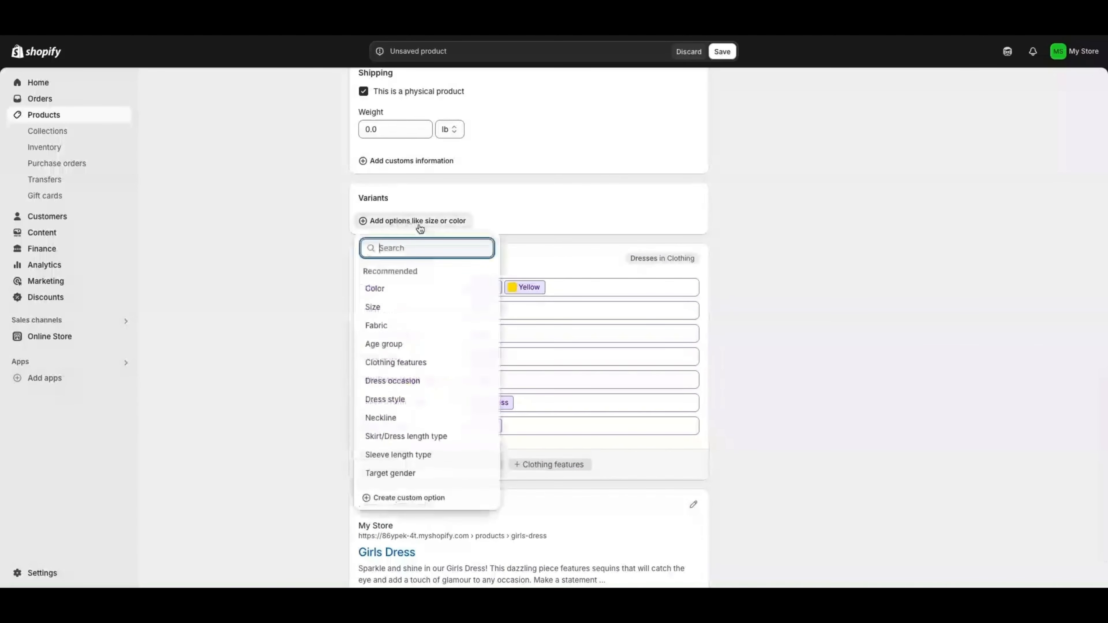
{"action": "left_click", "coordinate": [377, 222]}
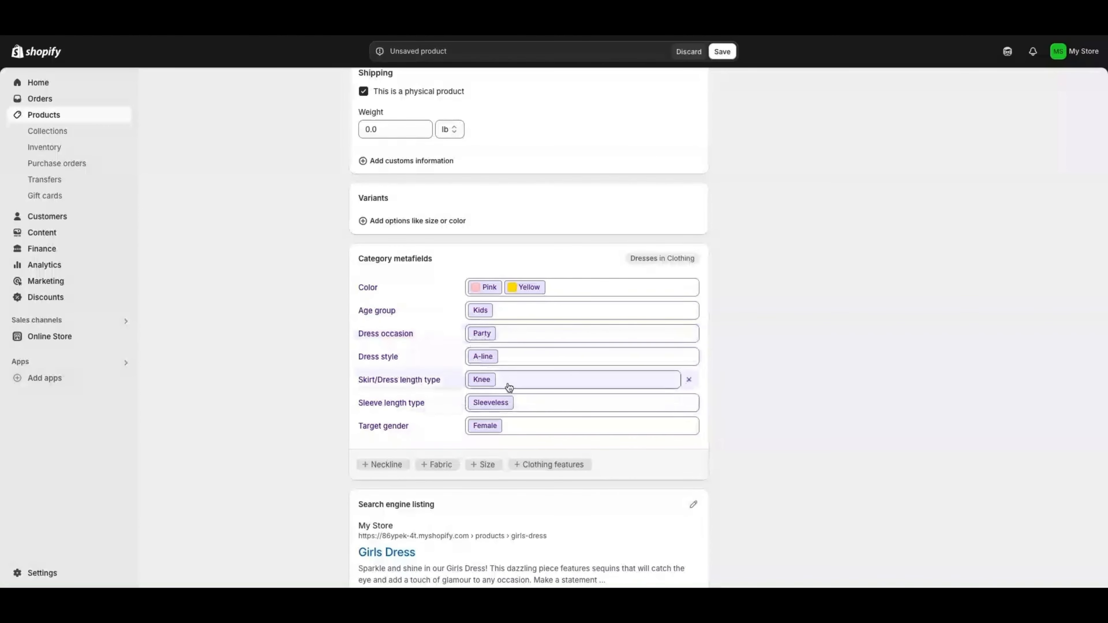
{"action": "scroll", "coordinate": [516, 426], "scroll_direction": "down", "scroll_amount": 1}
{"action": "scroll", "coordinate": [388, 351], "scroll_direction": "up", "scroll_amount": 1}
{"action": "scroll", "coordinate": [389, 351], "scroll_direction": "down", "scroll_amount": 1}
{"action": "scroll", "coordinate": [388, 350], "scroll_direction": "down", "scroll_amount": 1}
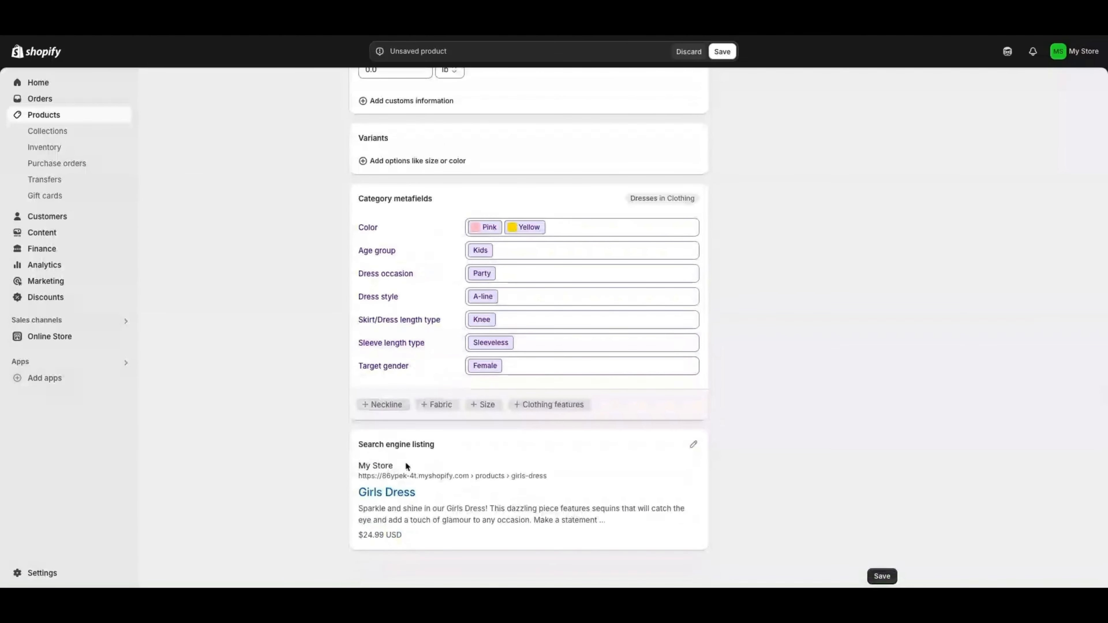
Open the search engine listing for editing and look over its page title, meta description and URL handle
{"action": "left_click", "coordinate": [420, 441]}
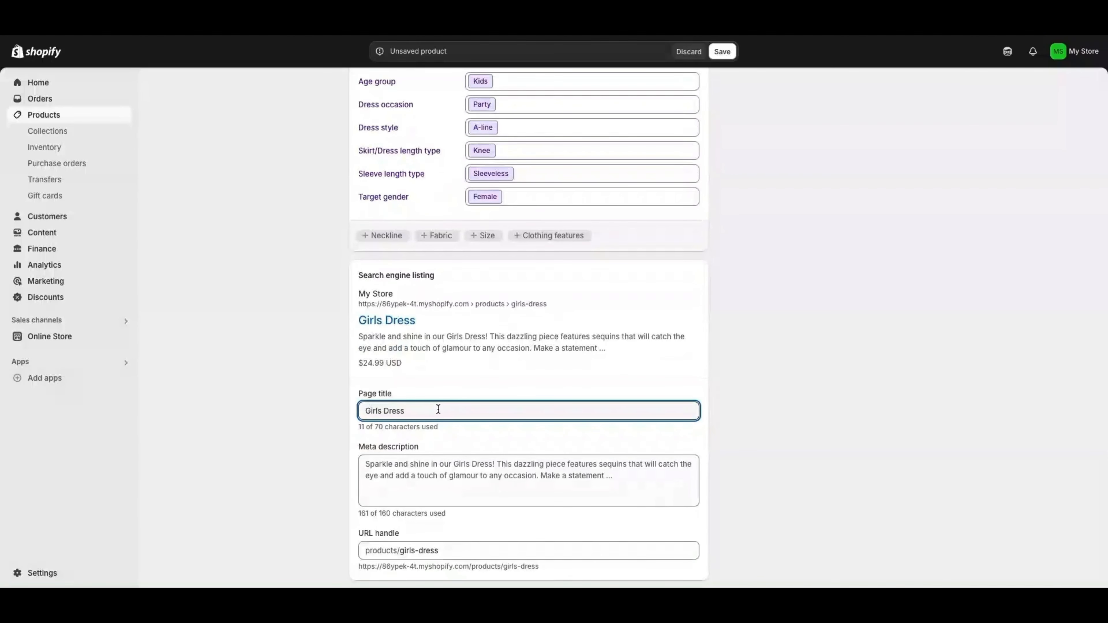
{"action": "scroll", "coordinate": [438, 409], "scroll_direction": "down", "scroll_amount": 1}
{"action": "left_click", "coordinate": [396, 431]}
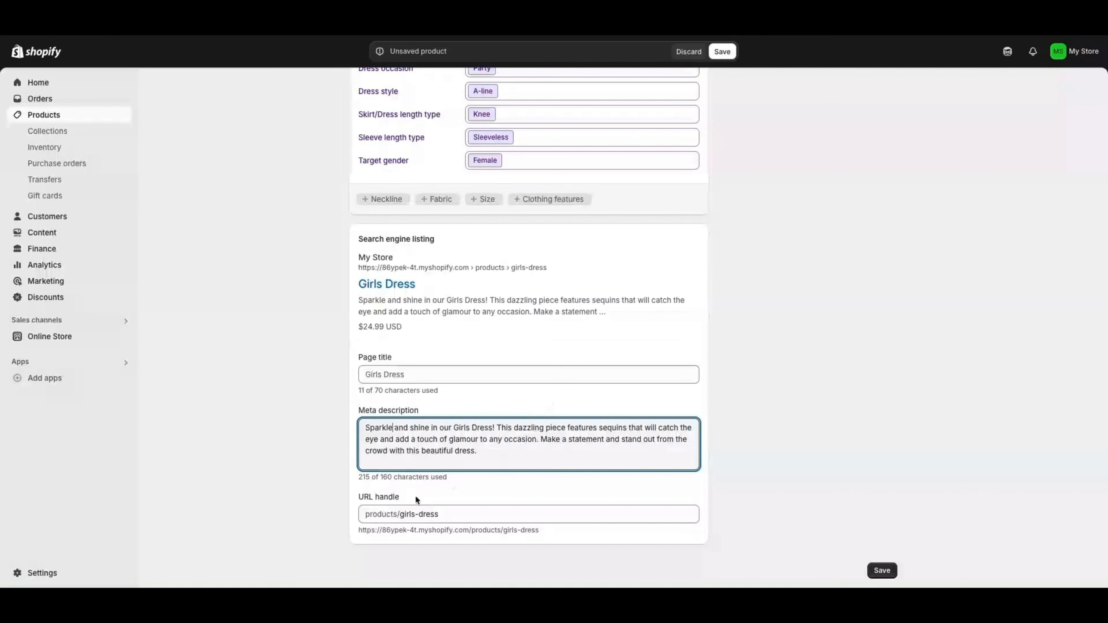
Review the product's Active and Draft status options, keeping the status Active
{"action": "scroll", "coordinate": [517, 390], "scroll_direction": "up", "scroll_amount": 6}
{"action": "scroll", "coordinate": [508, 386], "scroll_direction": "up", "scroll_amount": 7}
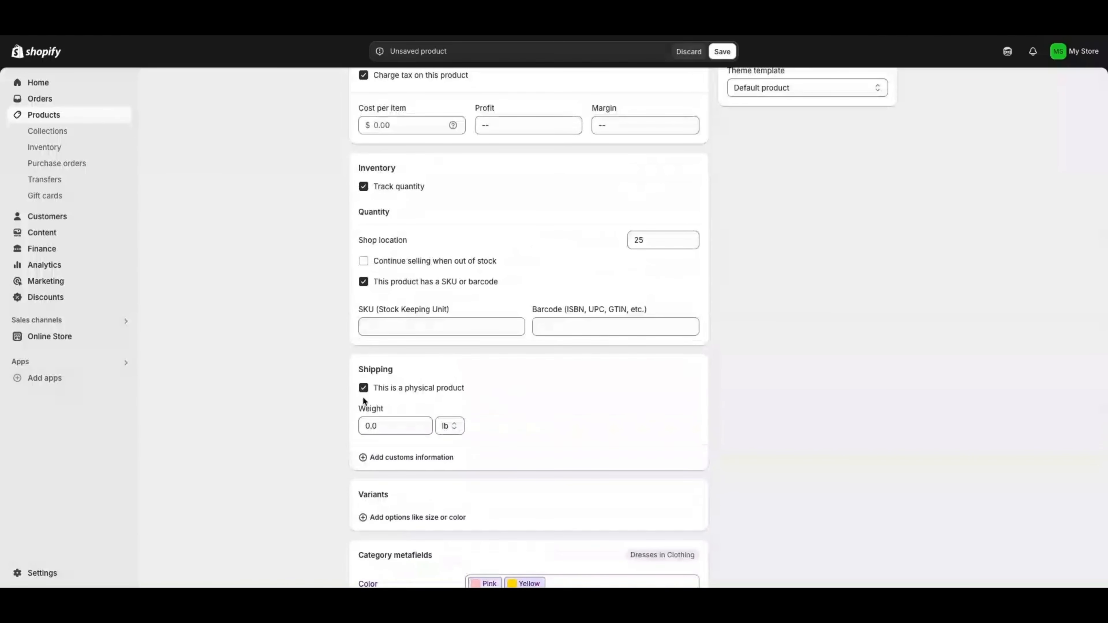
{"action": "scroll", "coordinate": [719, 233], "scroll_direction": "up", "scroll_amount": 8}
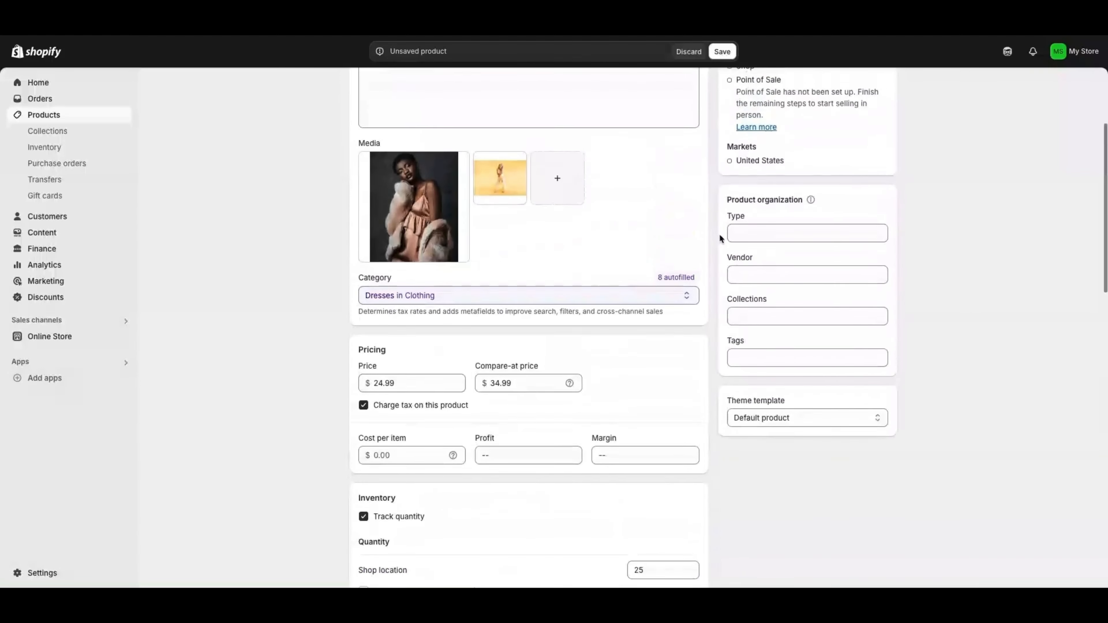
{"action": "scroll", "coordinate": [764, 326], "scroll_direction": "up", "scroll_amount": 3}
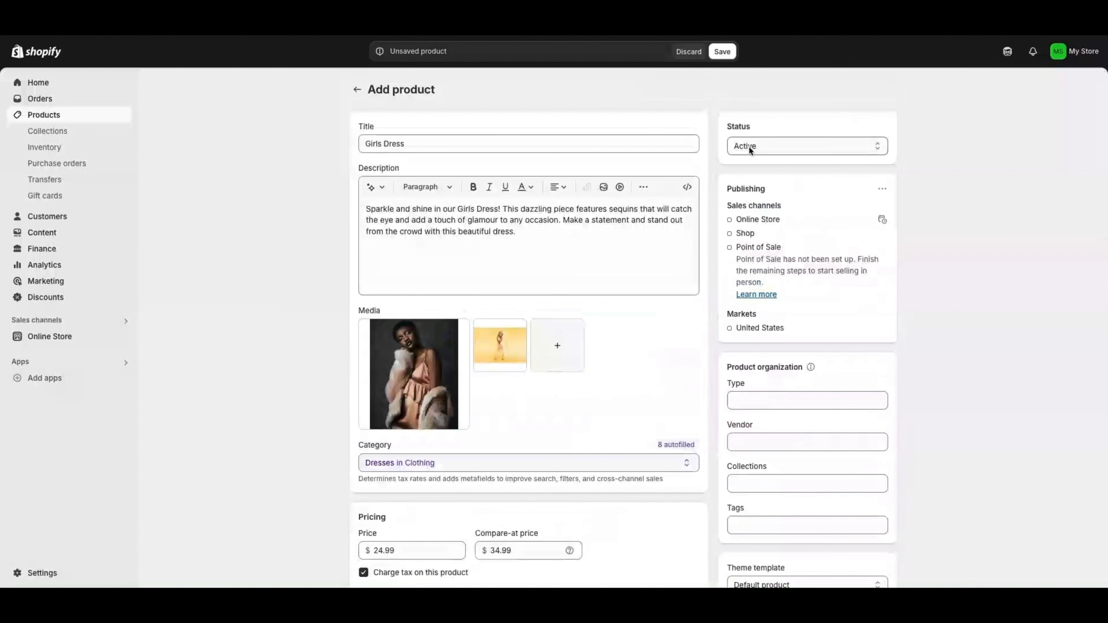
{"action": "left_click", "coordinate": [749, 146]}
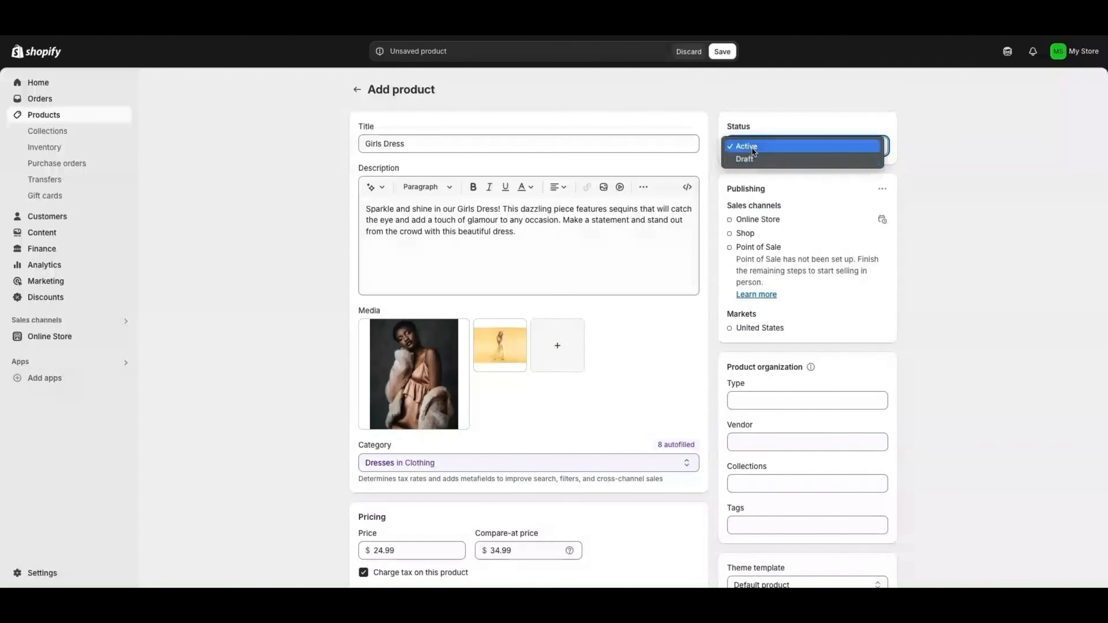
{"action": "left_click", "coordinate": [747, 146]}
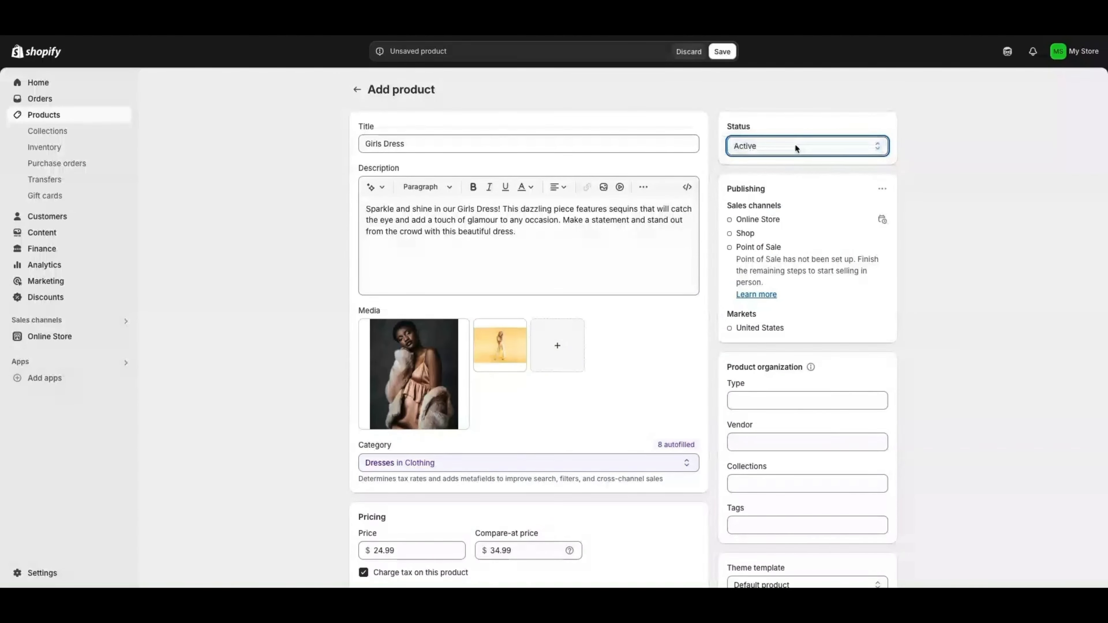
{"action": "left_click", "coordinate": [767, 145]}
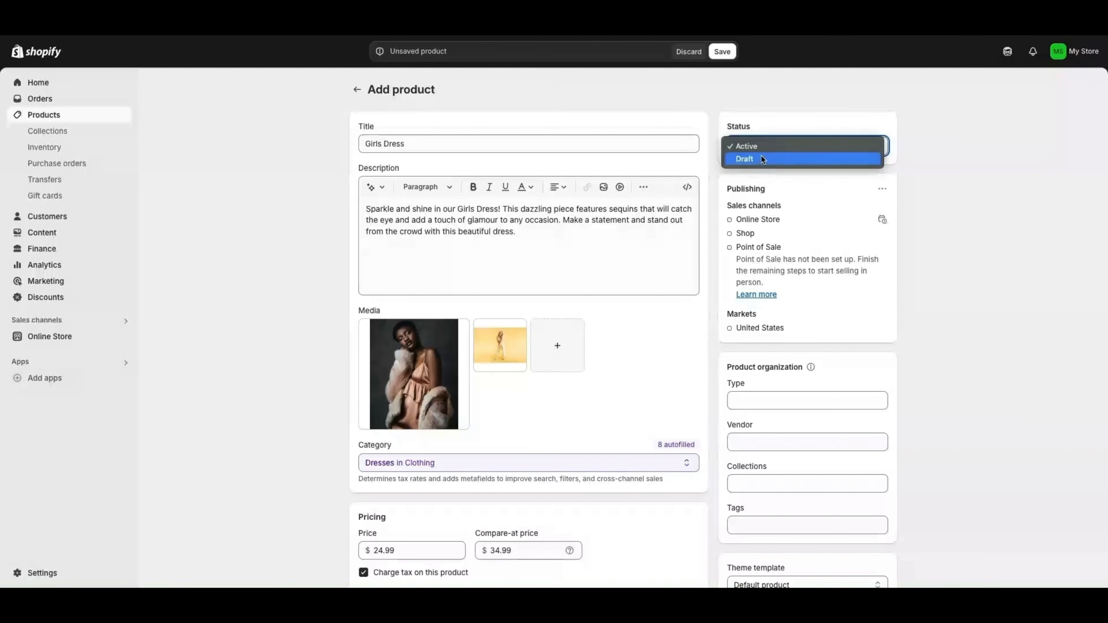
{"action": "left_click", "coordinate": [768, 146]}
Look over the product organization fields and theme template, leaving the fields empty and keeping Default product
{"action": "scroll", "coordinate": [752, 273], "scroll_direction": "down", "scroll_amount": 2}
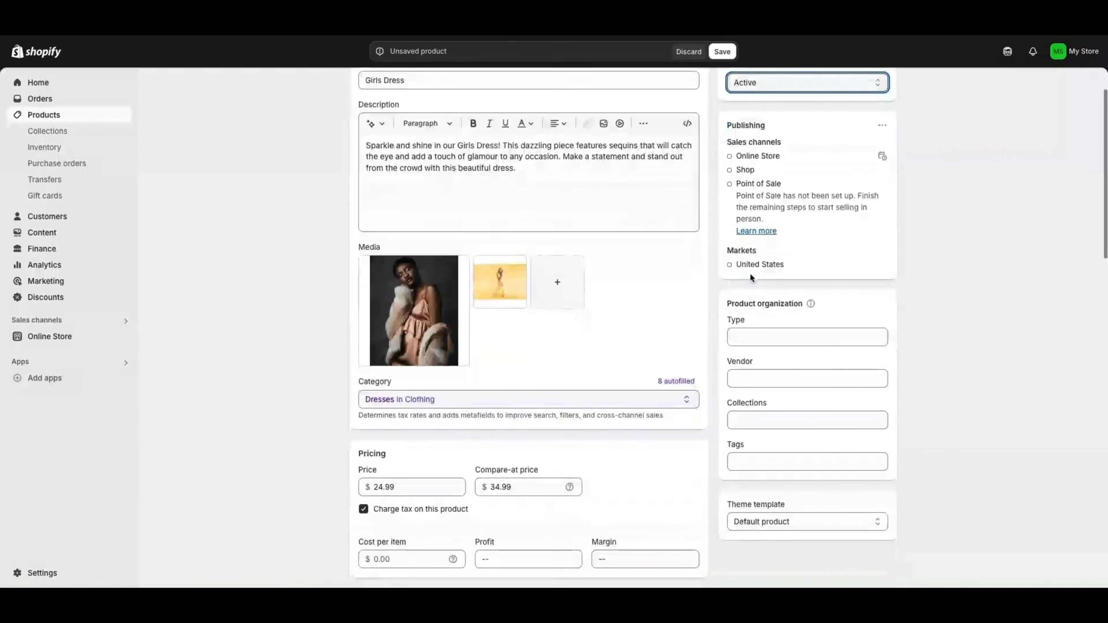
{"action": "scroll", "coordinate": [762, 336], "scroll_direction": "down", "scroll_amount": 1}
{"action": "left_click", "coordinate": [736, 290]}
{"action": "left_click", "coordinate": [759, 330]}
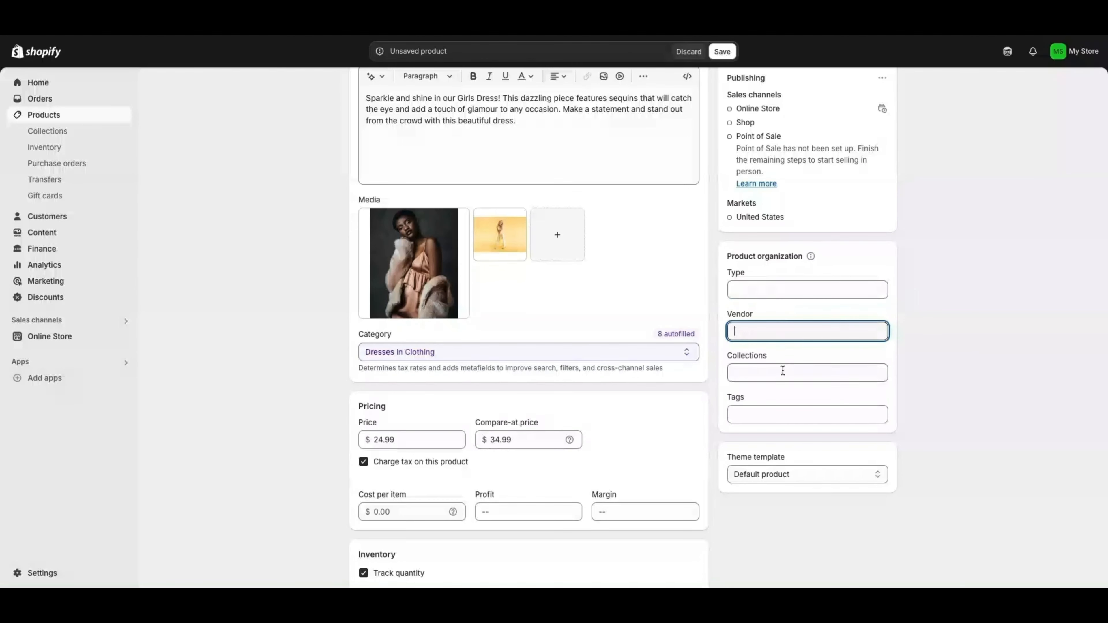
{"action": "scroll", "coordinate": [798, 393], "scroll_direction": "down", "scroll_amount": 2}
{"action": "left_click", "coordinate": [788, 384]}
{"action": "left_click", "coordinate": [762, 386]}
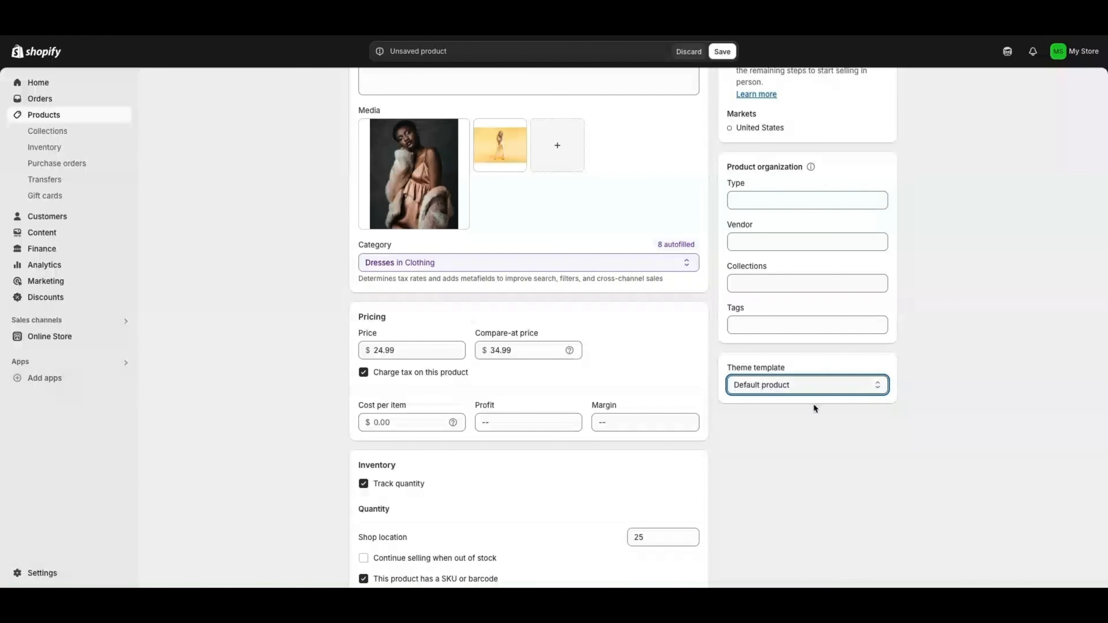
Save the new Girls Dress product with its entered details
{"action": "scroll", "coordinate": [774, 432], "scroll_direction": "down", "scroll_amount": 4}
{"action": "scroll", "coordinate": [764, 436], "scroll_direction": "down", "scroll_amount": 15}
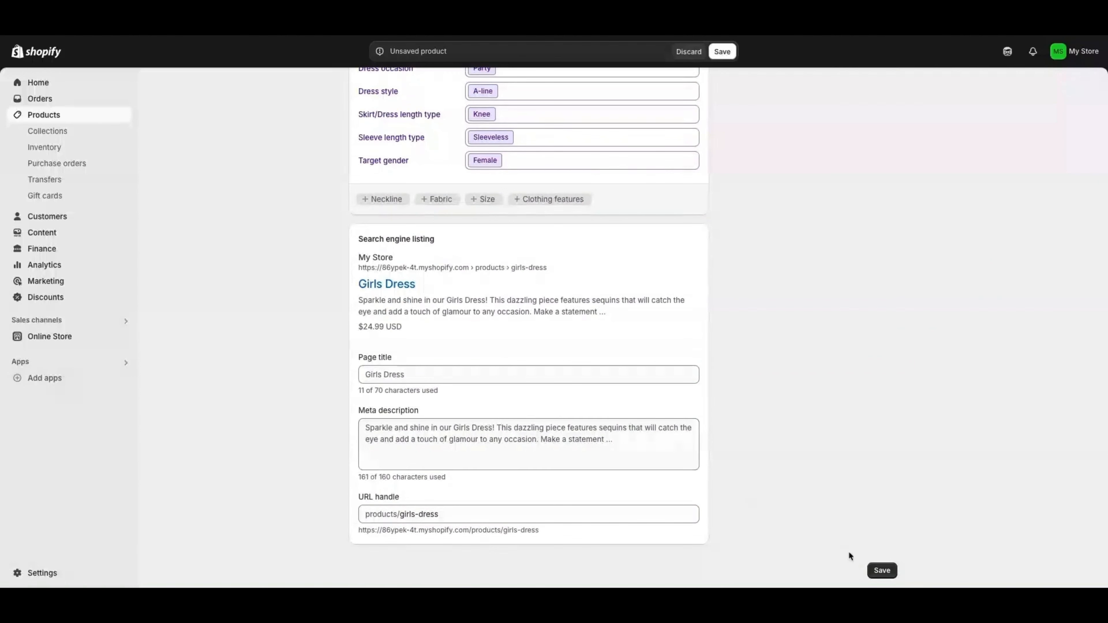
{"action": "left_click", "coordinate": [881, 571]}
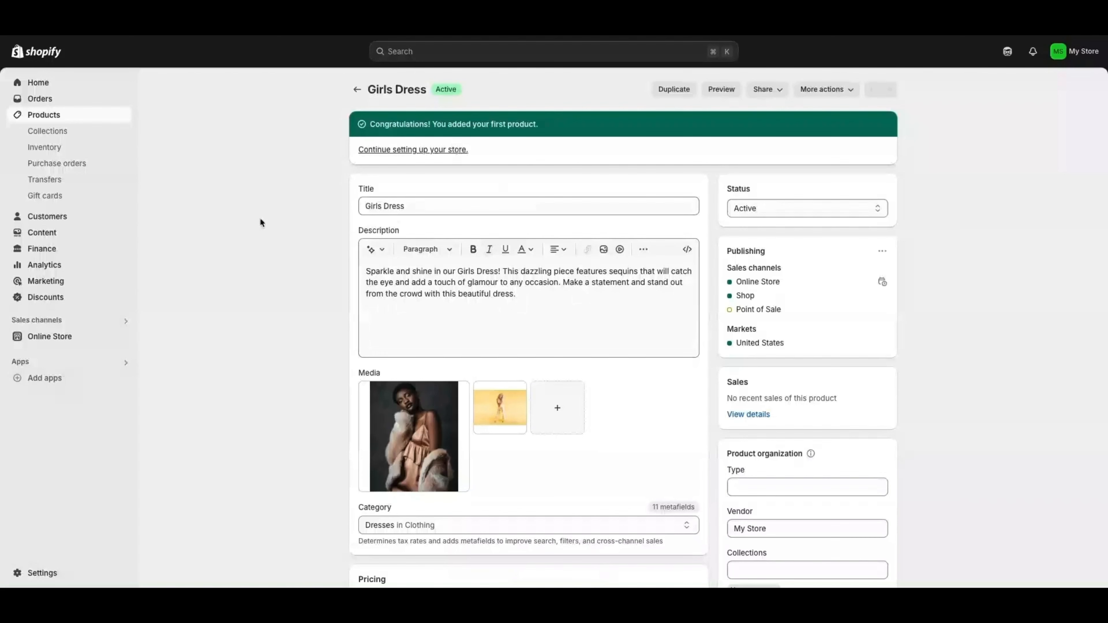
Return to the products list and check which sales channels the Girls Dress is assigned to
{"action": "left_click", "coordinate": [38, 115]}
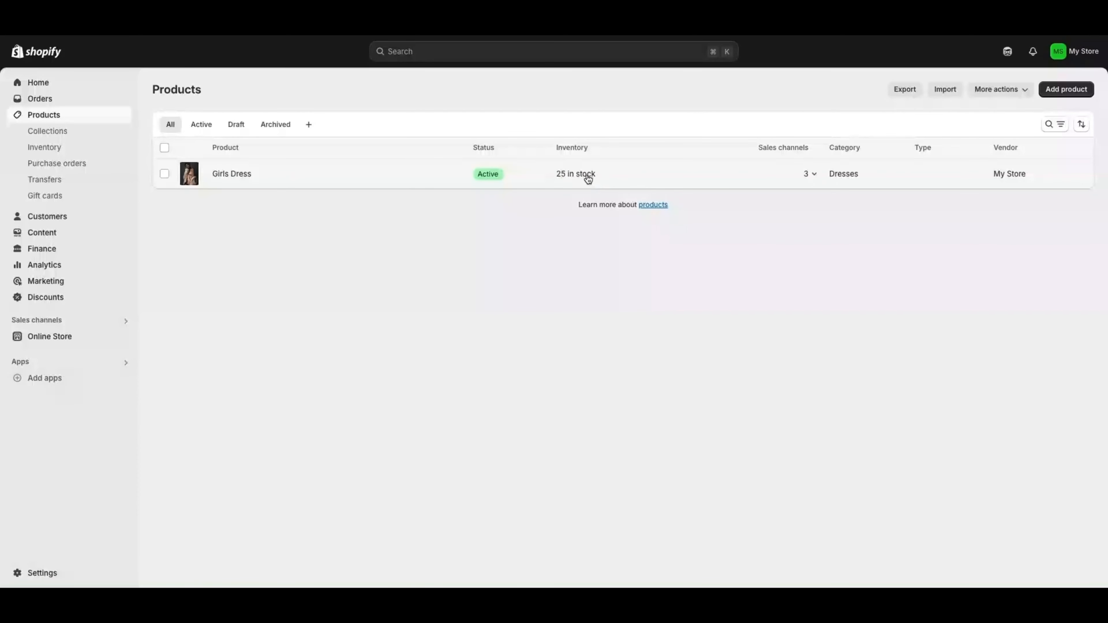
{"action": "left_click", "coordinate": [812, 177]}
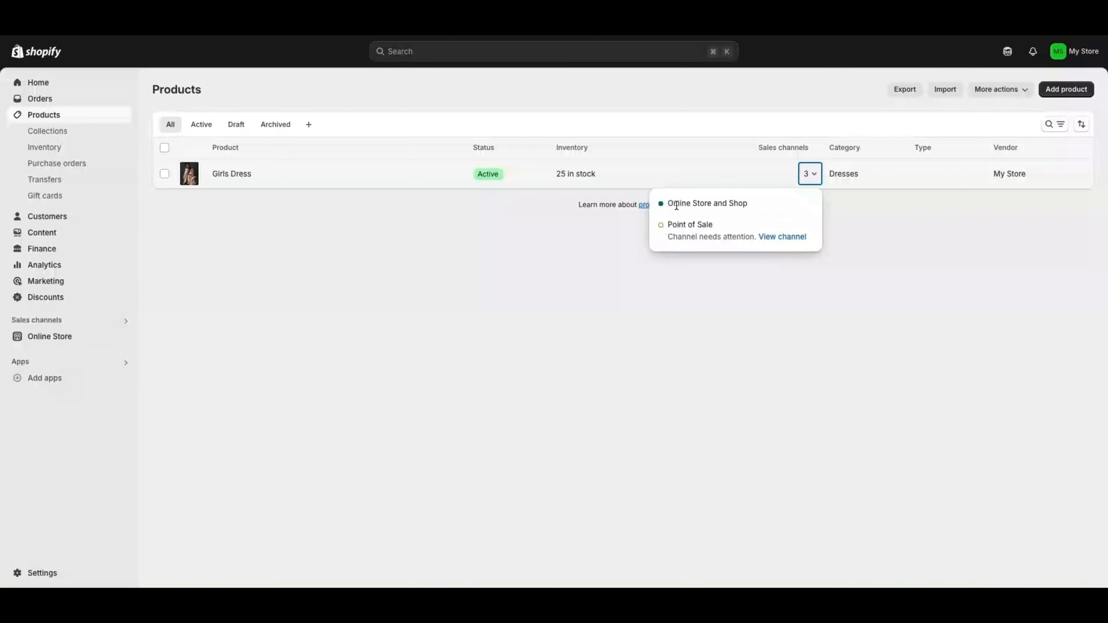
{"action": "left_click", "coordinate": [816, 175]}
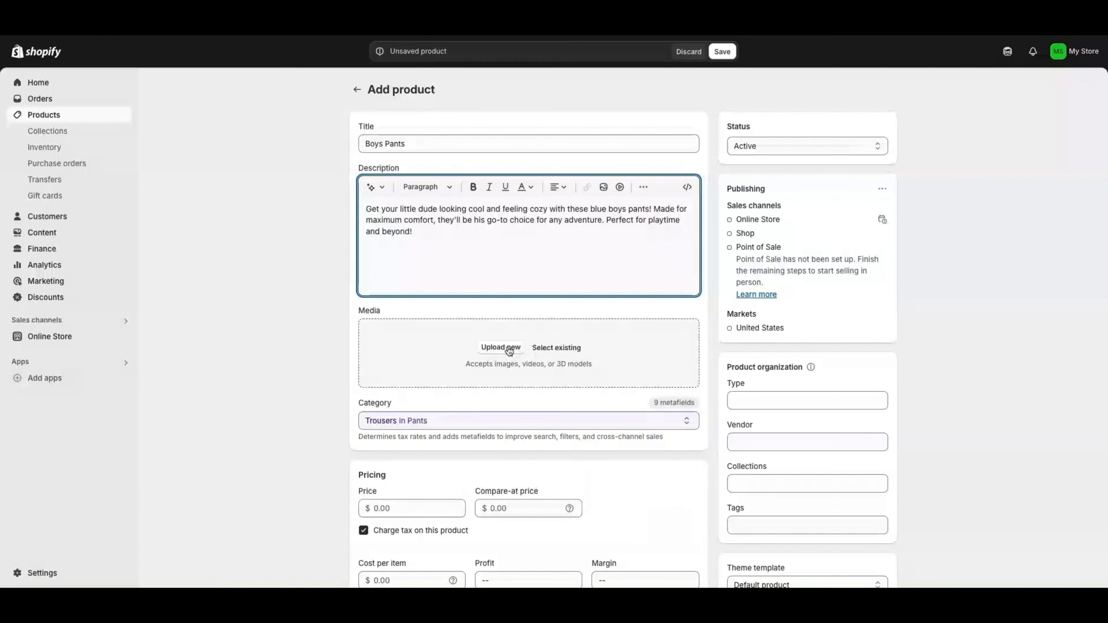
Add the two existing model images from the store's files to the Boys Pants product's media
{"action": "left_click", "coordinate": [563, 349]}
{"action": "left_click", "coordinate": [415, 302]}
{"action": "left_click", "coordinate": [328, 297]}
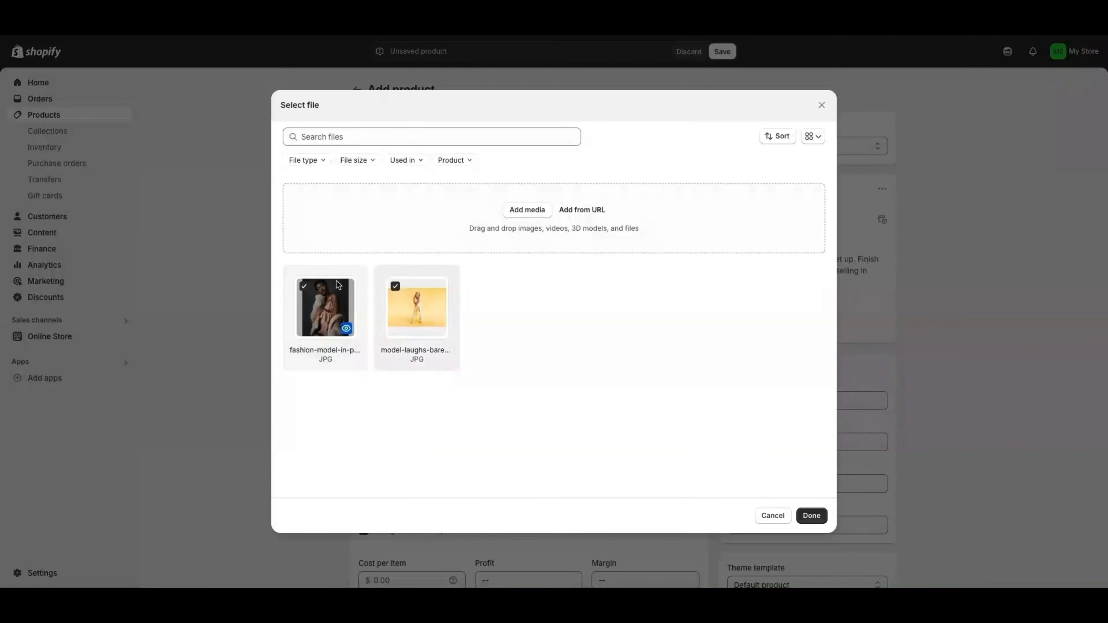
{"action": "left_click", "coordinate": [811, 516]}
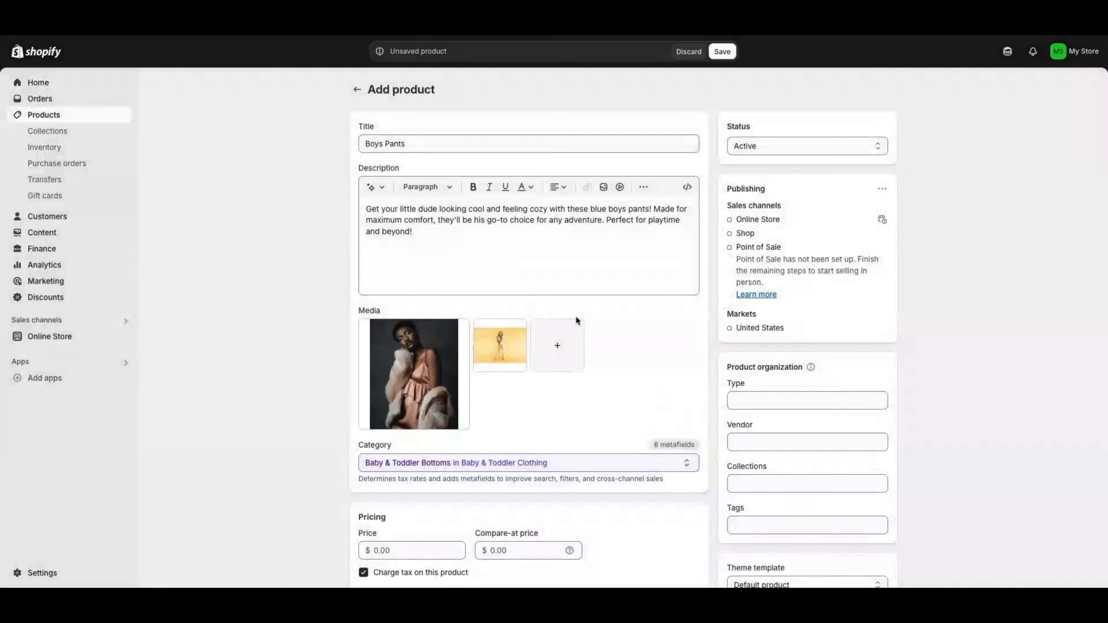
Search the product categories for "clothing boys" and set the category to Clothing in Apparel & Accessories
{"action": "scroll", "coordinate": [534, 347], "scroll_direction": "down", "scroll_amount": 5}
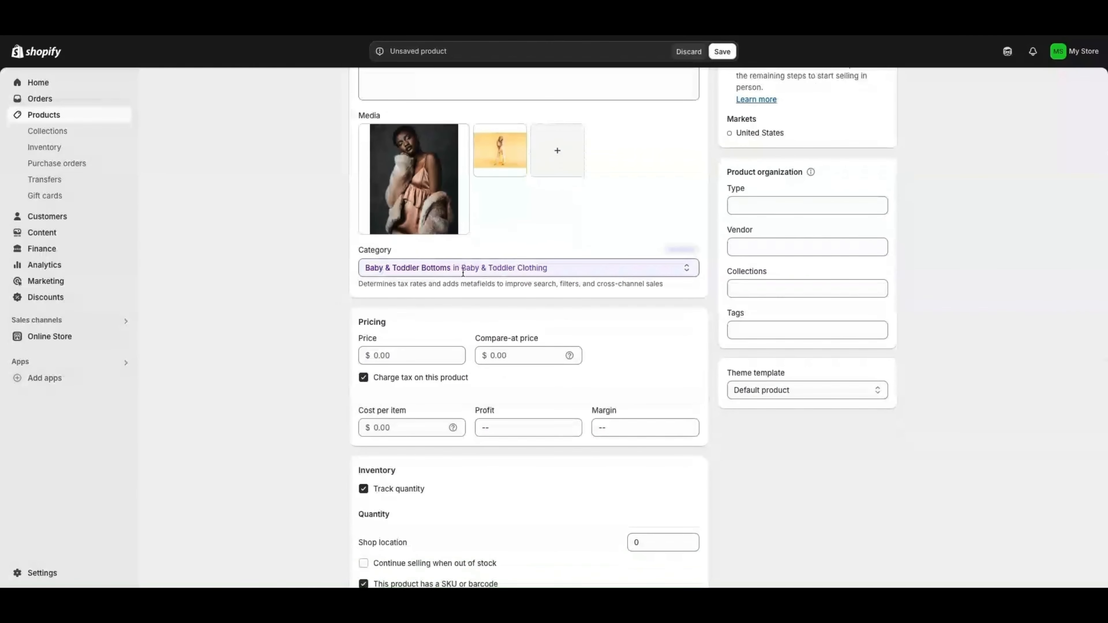
{"action": "left_click", "coordinate": [606, 270]}
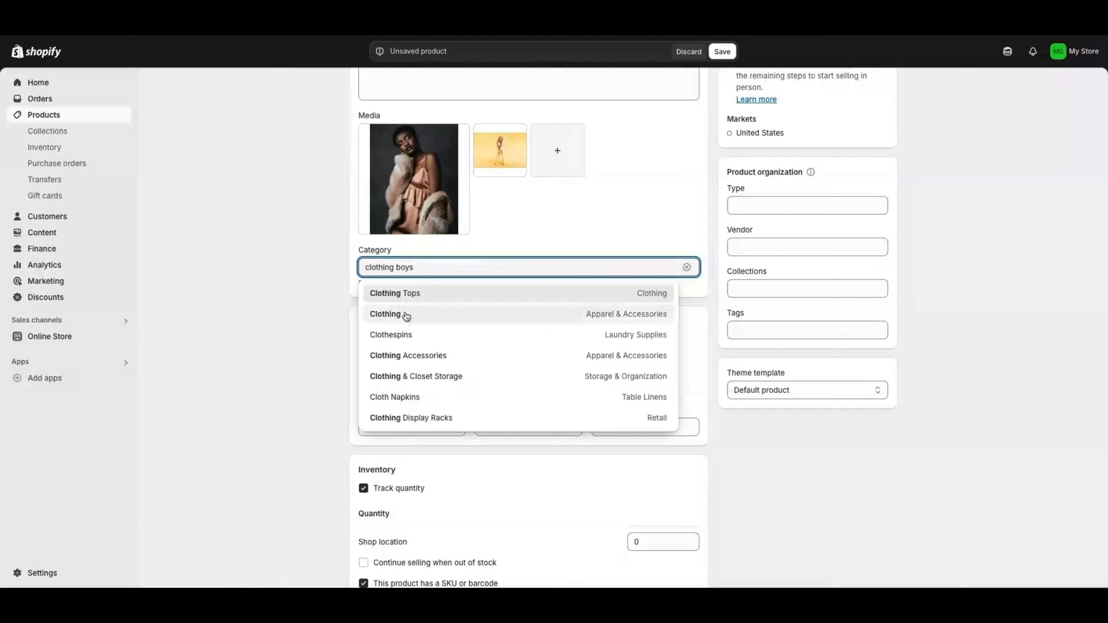
{"action": "left_click", "coordinate": [403, 315]}
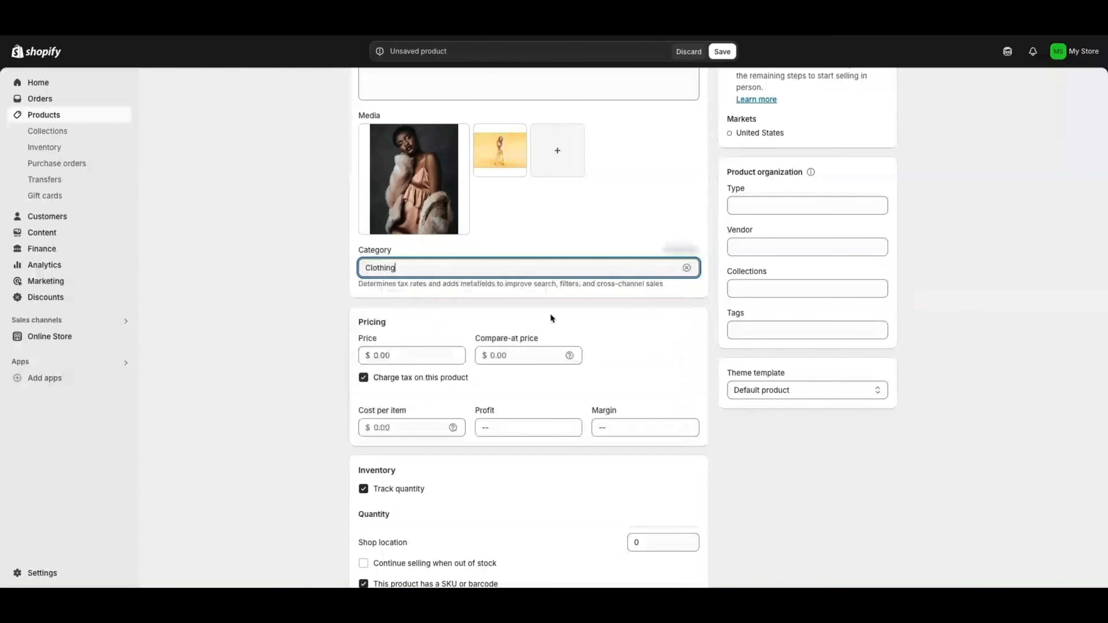
Set the Boys Pants price to 22.99 and the compare-at price to 32.99, leaving the cost per item empty
{"action": "left_click", "coordinate": [396, 358]}
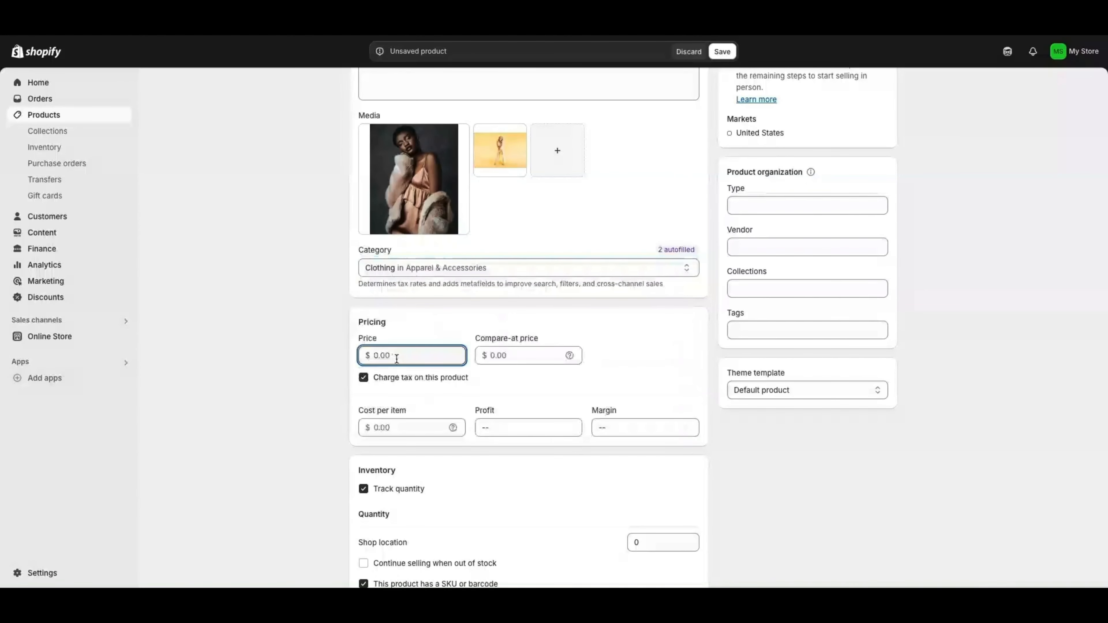
{"action": "type", "text": "22.99"}
{"action": "key", "text": "Tab"}
{"action": "type", "text": "32"}
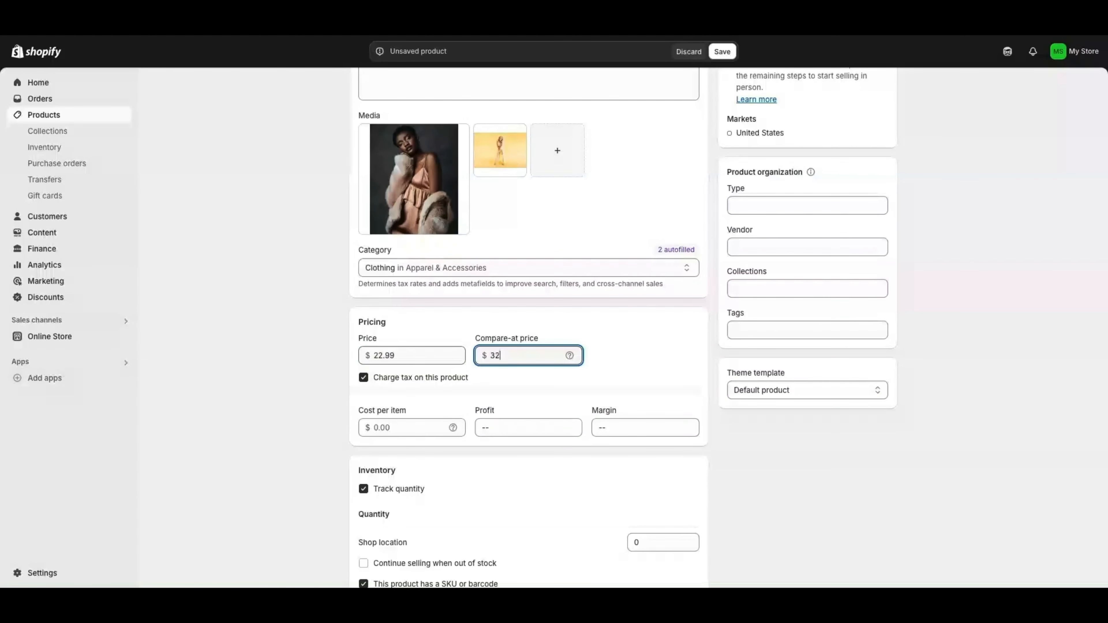
{"action": "left_click", "coordinate": [392, 424]}
Set the Boys Pants quantity at the shop location to 25 and turn off the SKU or barcode option
{"action": "scroll", "coordinate": [392, 424], "scroll_direction": "down", "scroll_amount": 2}
{"action": "scroll", "coordinate": [511, 346], "scroll_direction": "down", "scroll_amount": 2}
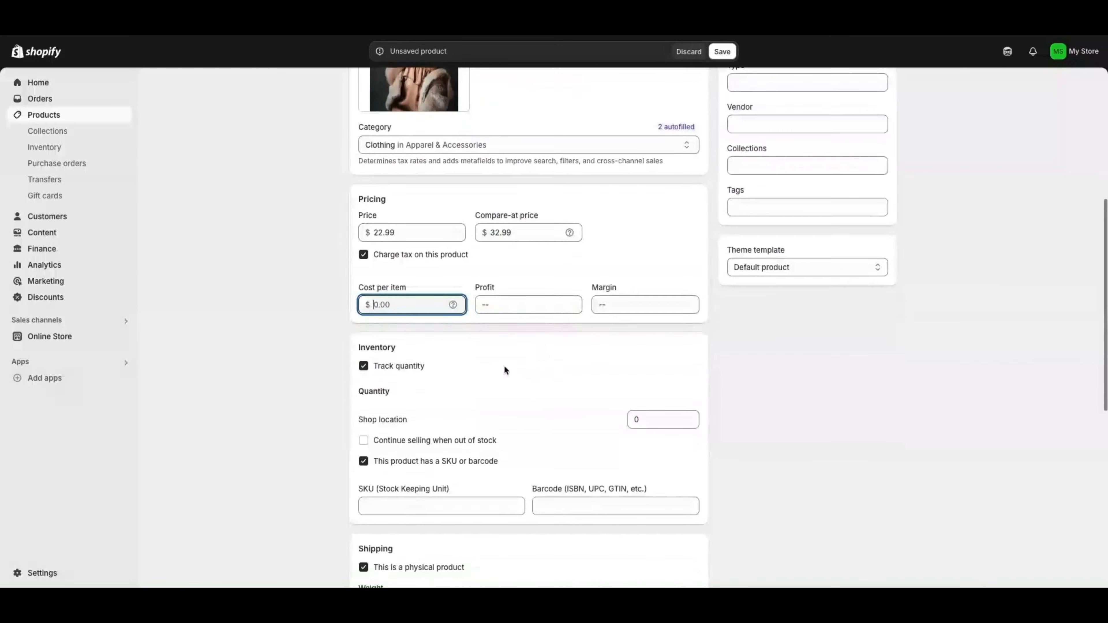
{"action": "left_click", "coordinate": [637, 372]}
{"action": "key", "text": "BackSpace"}
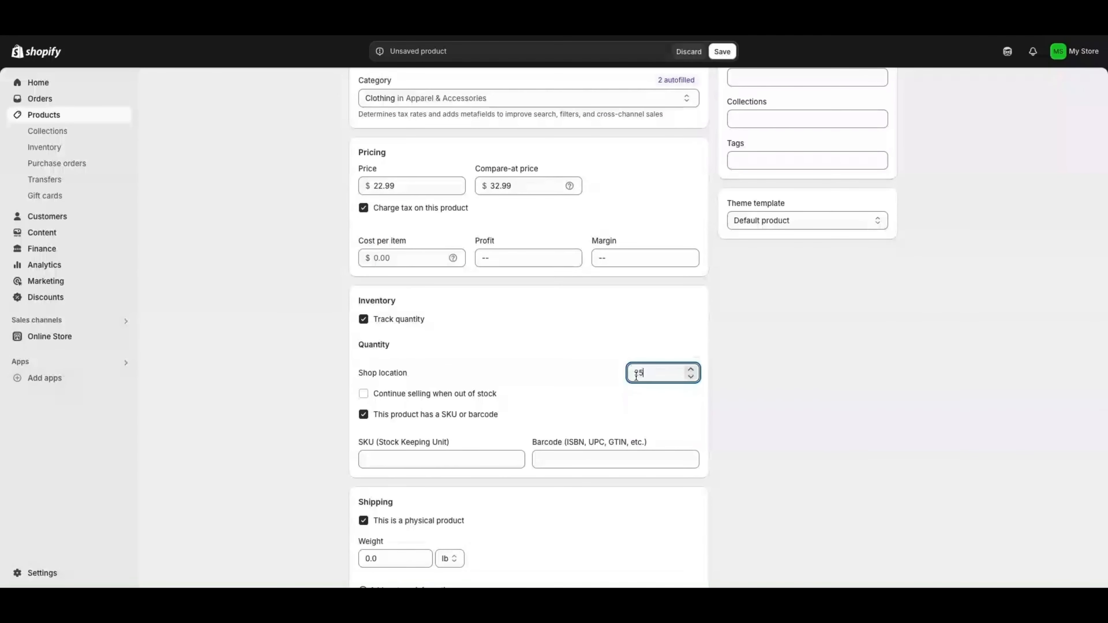
{"action": "scroll", "coordinate": [441, 412], "scroll_direction": "down", "scroll_amount": 2}
{"action": "left_click", "coordinate": [364, 333]}
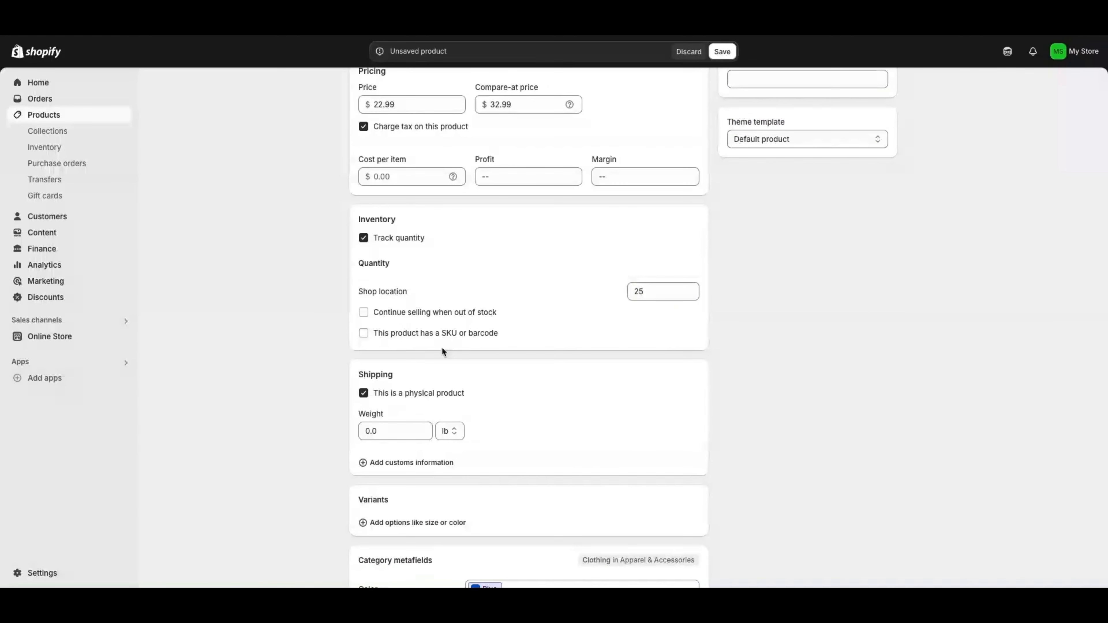
Set the physical product's shipping weight to 1.5 lb
{"action": "scroll", "coordinate": [442, 351], "scroll_direction": "down", "scroll_amount": 2}
{"action": "left_click_drag", "start_coordinate": [388, 335], "coordinate": [359, 336]}
{"action": "type", "text": "1."}
Add a Color variant option to the Boys Pants, using the autofilled value Blue
{"action": "scroll", "coordinate": [437, 358], "scroll_direction": "down", "scroll_amount": 3}
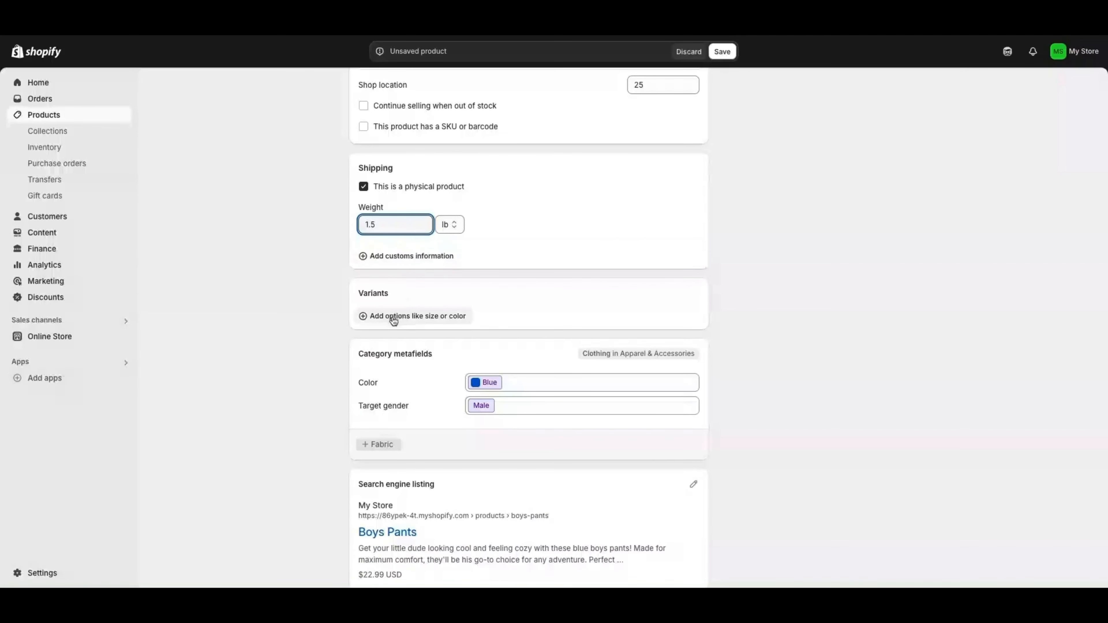
{"action": "left_click", "coordinate": [410, 317]}
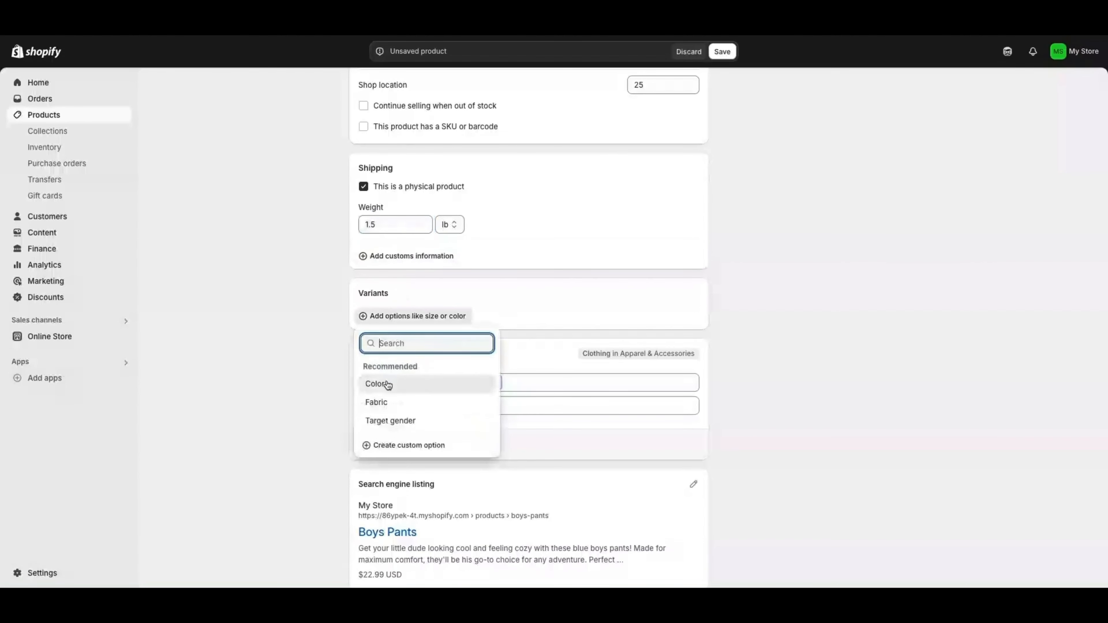
{"action": "left_click", "coordinate": [388, 384]}
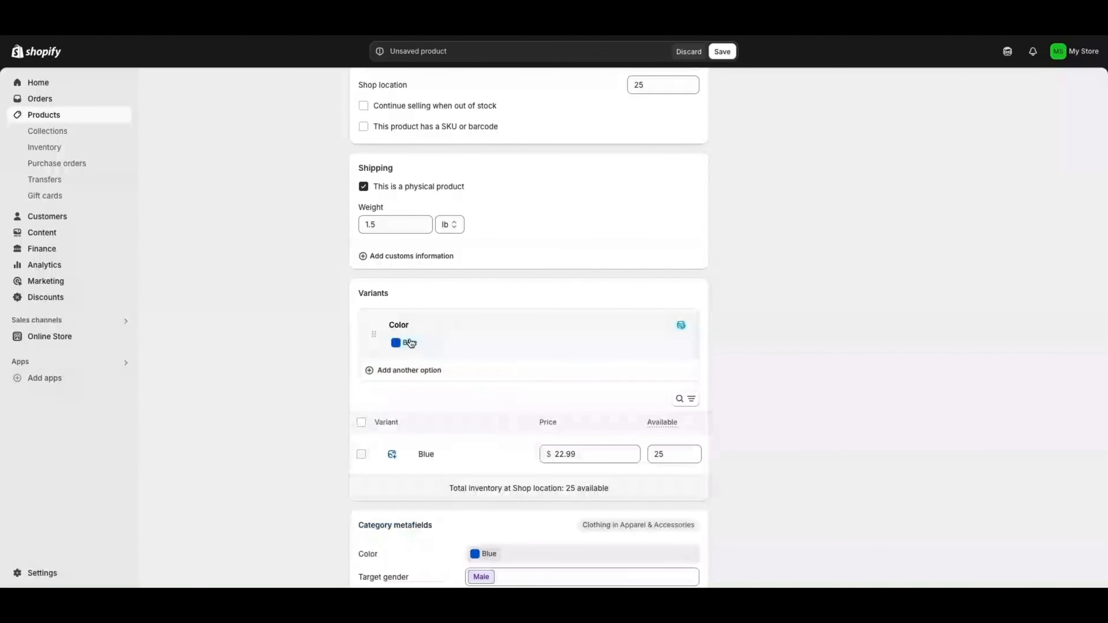
Add the Fabric and Target gender options to the Boys Pants variants, using the autofilled Male for target gender
{"action": "scroll", "coordinate": [410, 343], "scroll_direction": "down", "scroll_amount": 1}
{"action": "left_click", "coordinate": [417, 332]}
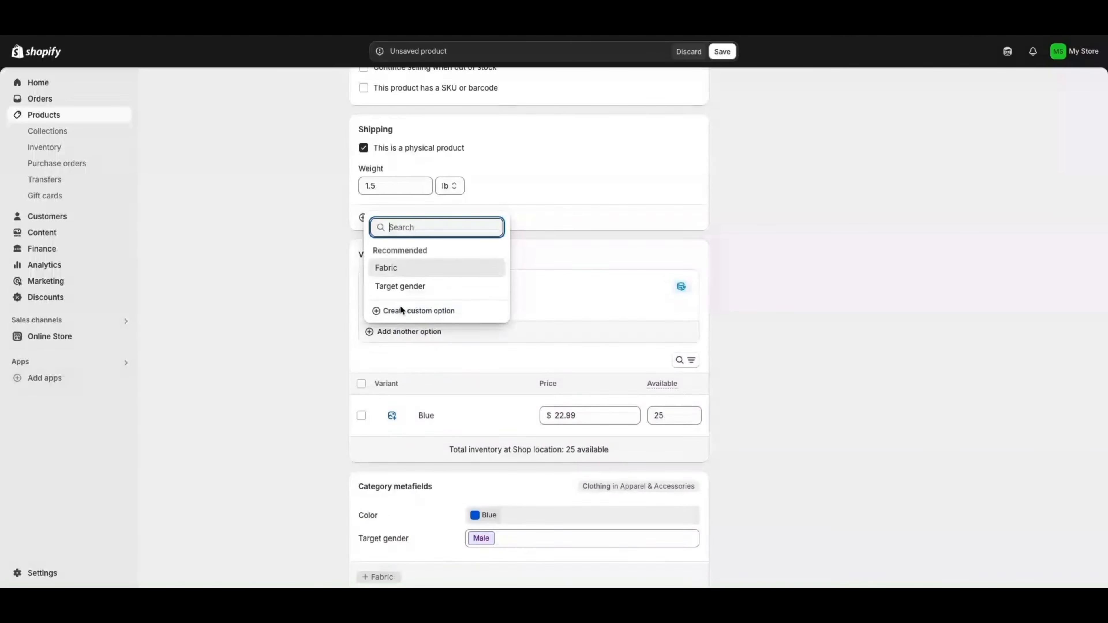
{"action": "left_click", "coordinate": [390, 268]}
{"action": "left_click", "coordinate": [403, 429]}
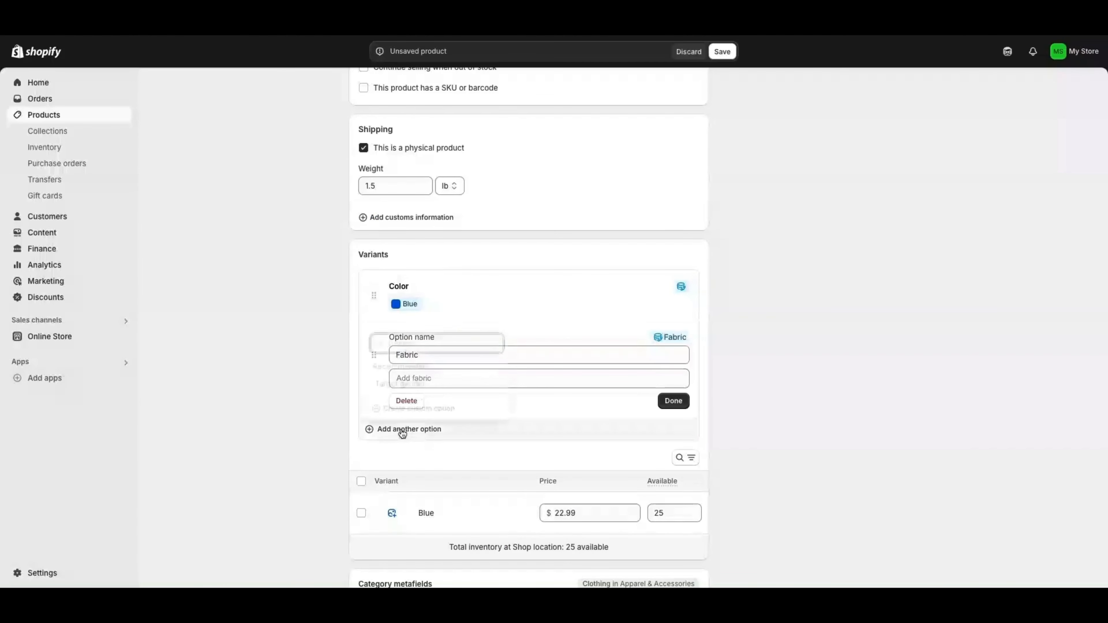
{"action": "left_click", "coordinate": [404, 387]}
{"action": "left_click", "coordinate": [402, 454]}
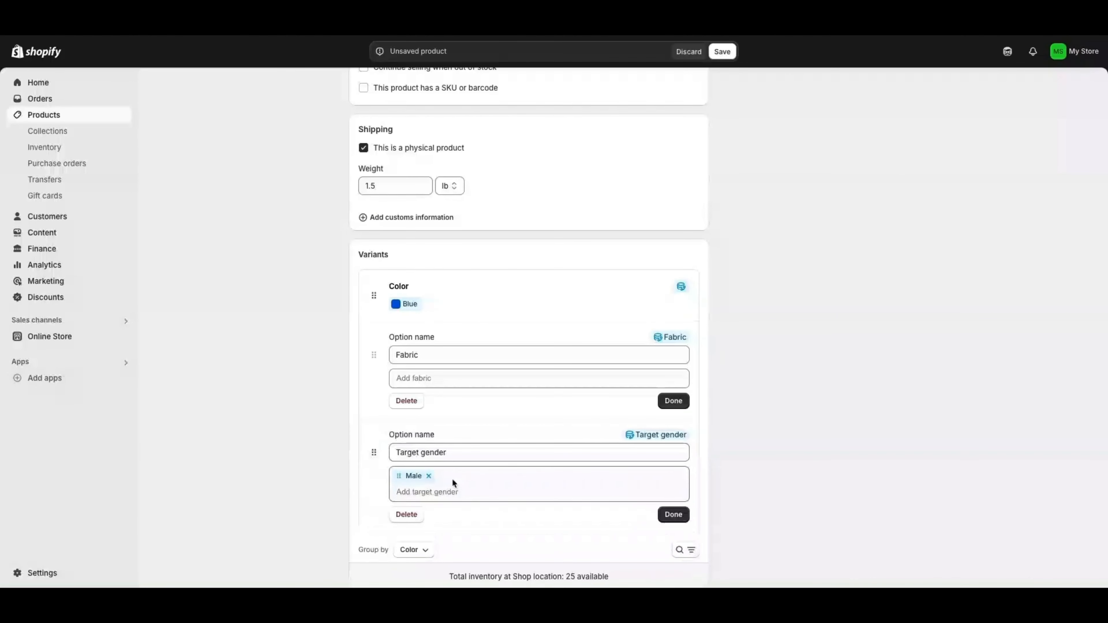
{"action": "left_click", "coordinate": [424, 492]}
{"action": "type", "text": "boys"}
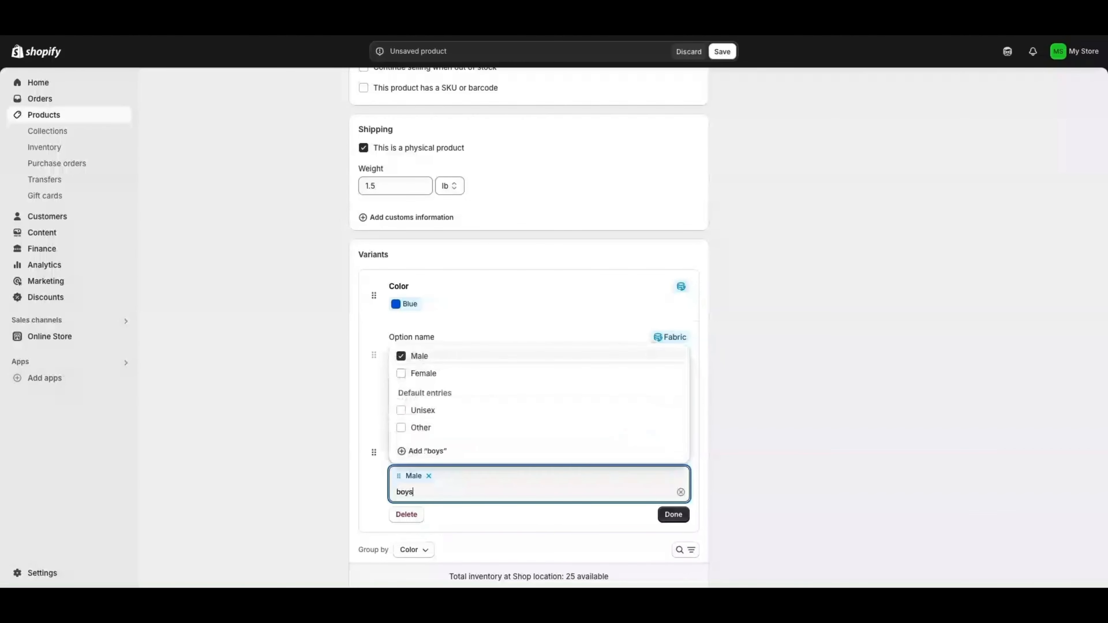
{"action": "double_click", "coordinate": [405, 492]}
{"action": "key", "text": "BackSpace"}
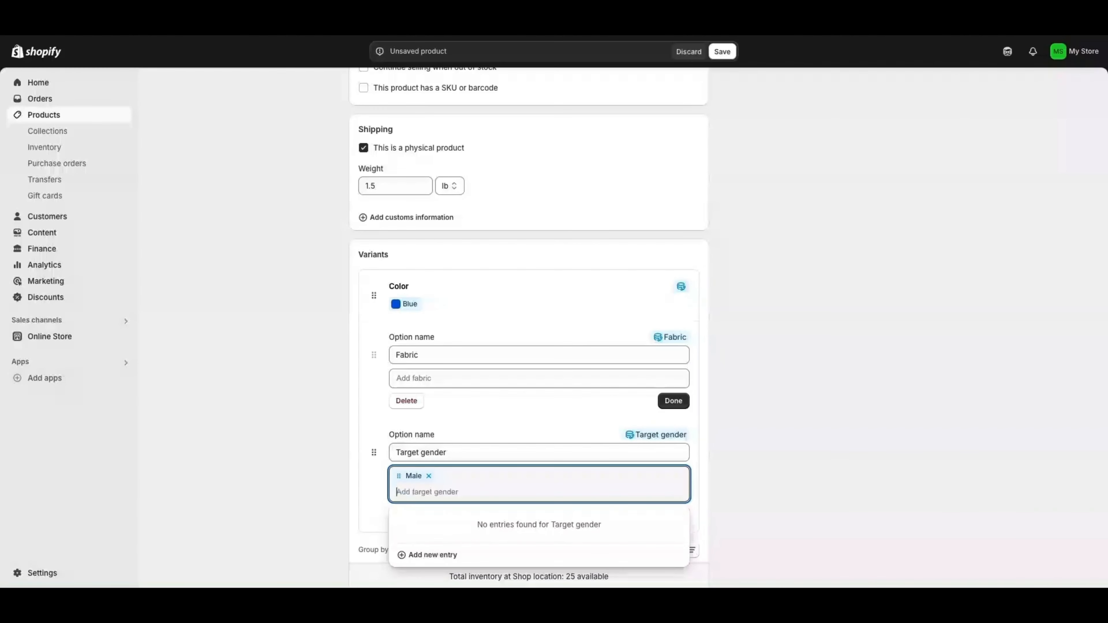
{"action": "left_click", "coordinate": [793, 468]}
Complete the variant options by adding Pink, Yellow and Beige to Color and setting Fabric to Cotton
{"action": "left_click", "coordinate": [433, 356]}
{"action": "left_click", "coordinate": [404, 305]}
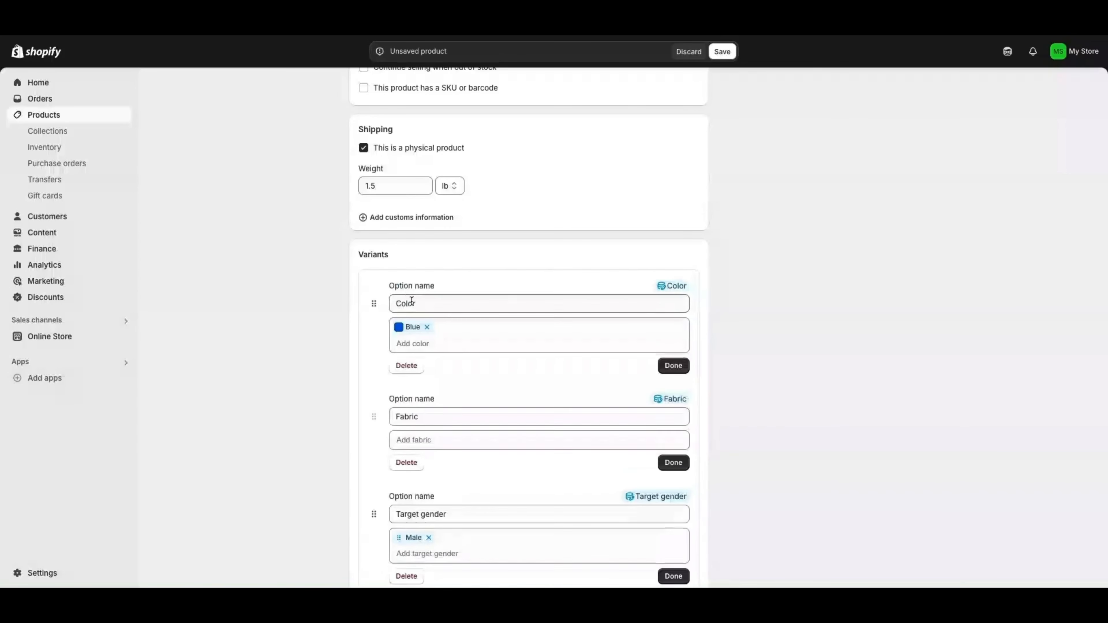
{"action": "left_click", "coordinate": [413, 344]}
{"action": "left_click", "coordinate": [435, 411]}
{"action": "left_click", "coordinate": [401, 398]}
{"action": "left_click", "coordinate": [400, 445]}
{"action": "left_click", "coordinate": [372, 375]}
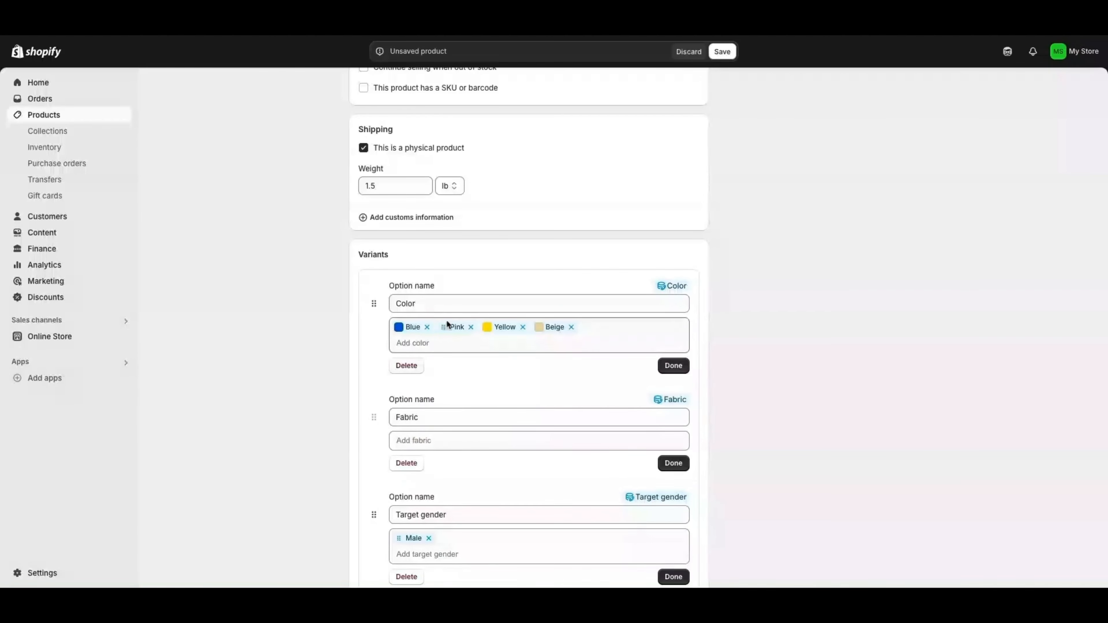
{"action": "left_click", "coordinate": [673, 366]}
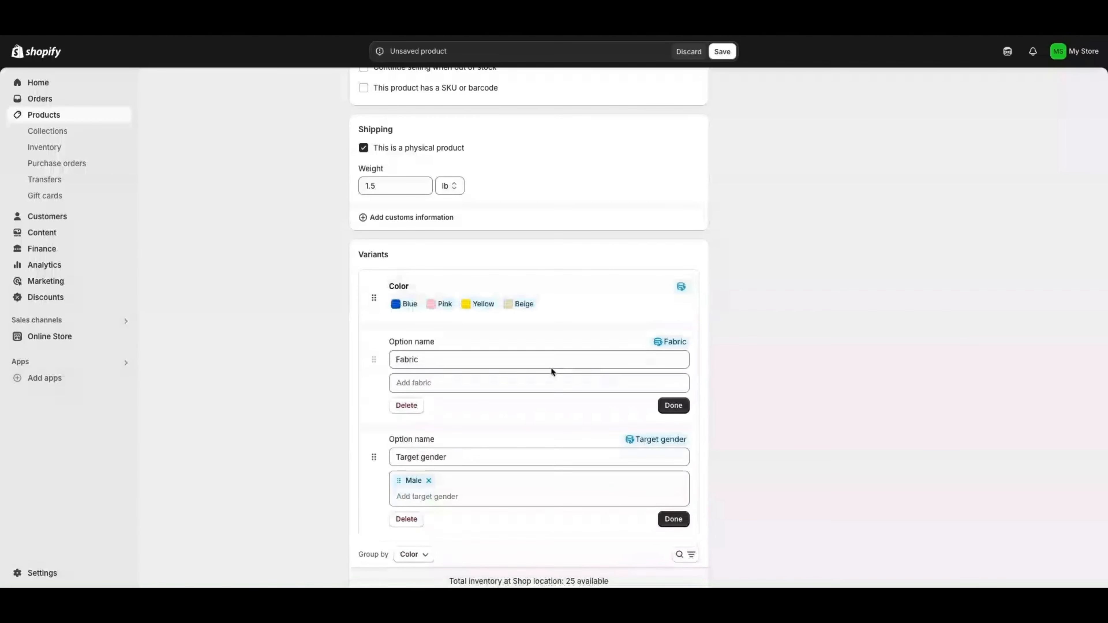
{"action": "left_click", "coordinate": [673, 398]}
Save the Boys Pants product with Active status and go to the product list
{"action": "scroll", "coordinate": [604, 256], "scroll_direction": "down", "scroll_amount": 5}
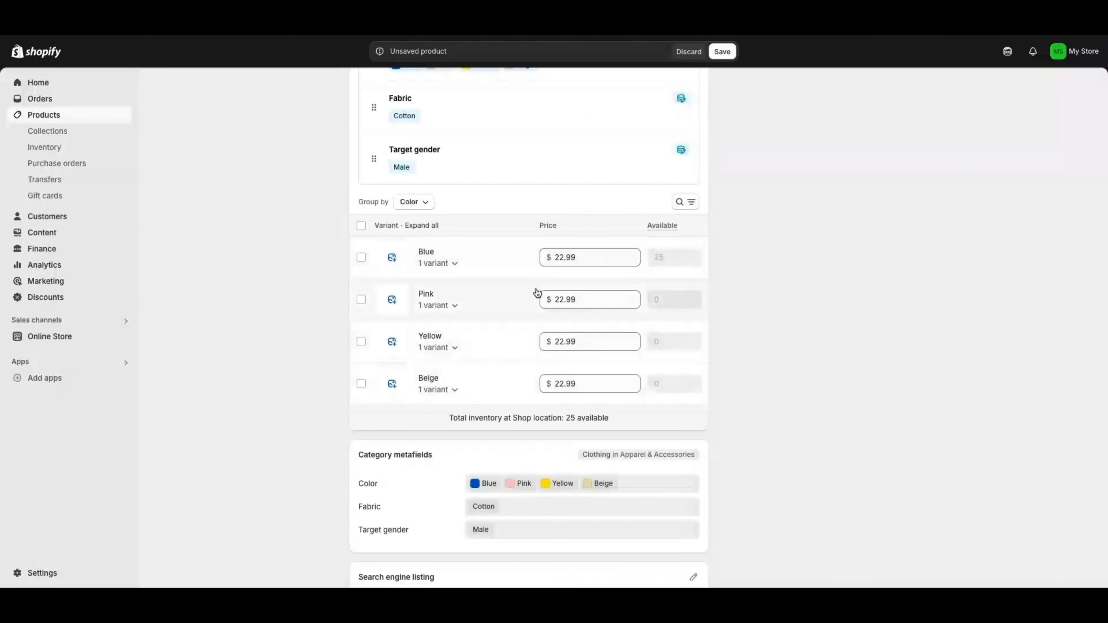
{"action": "scroll", "coordinate": [539, 297], "scroll_direction": "down", "scroll_amount": 3}
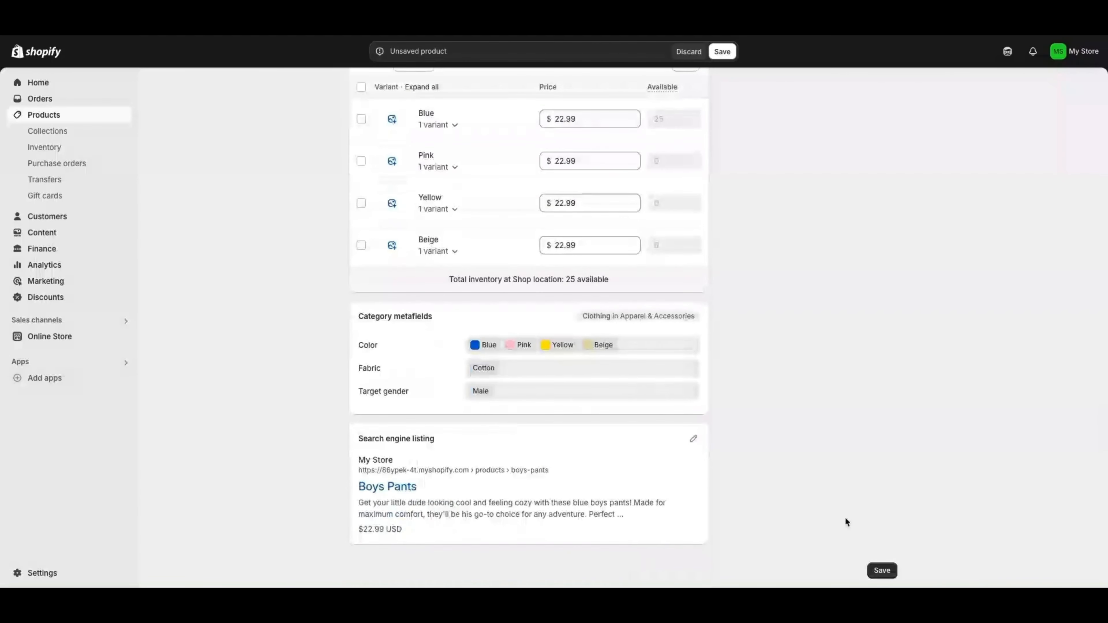
{"action": "scroll", "coordinate": [856, 427], "scroll_direction": "up", "scroll_amount": 15}
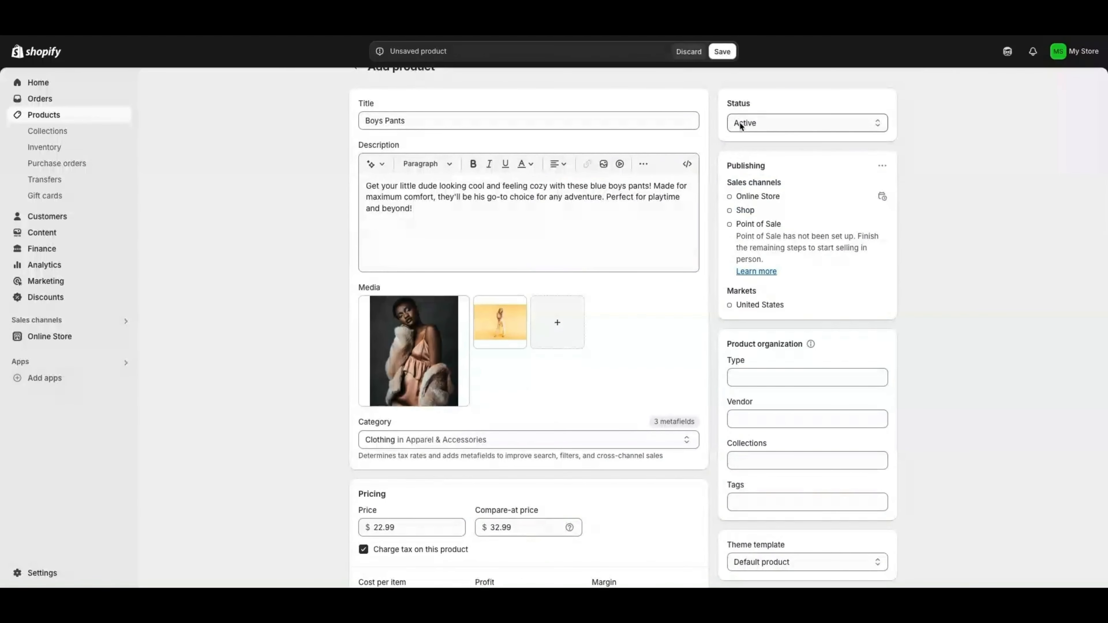
{"action": "scroll", "coordinate": [718, 267], "scroll_direction": "down", "scroll_amount": 15}
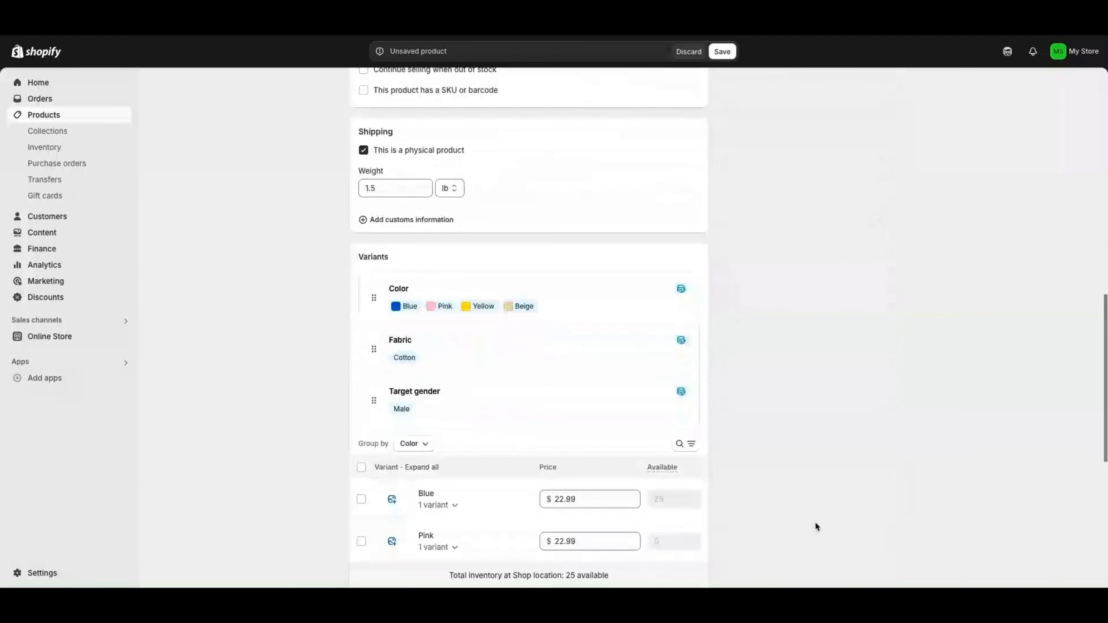
{"action": "scroll", "coordinate": [815, 526], "scroll_direction": "down", "scroll_amount": 6}
{"action": "left_click", "coordinate": [882, 572]}
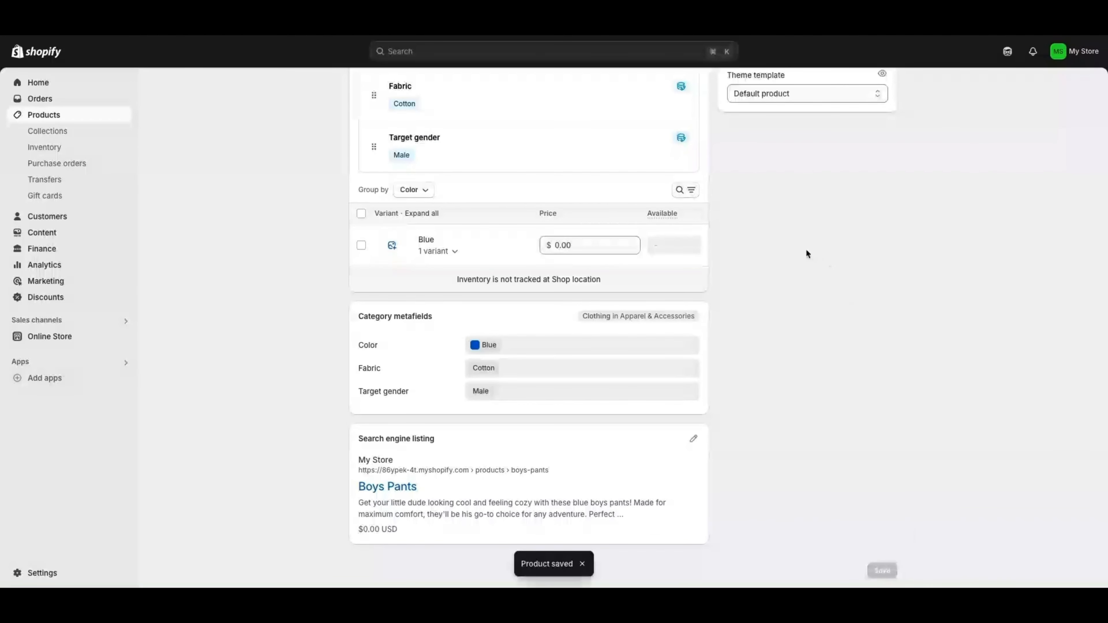
{"action": "scroll", "coordinate": [794, 252], "scroll_direction": "up", "scroll_amount": 12}
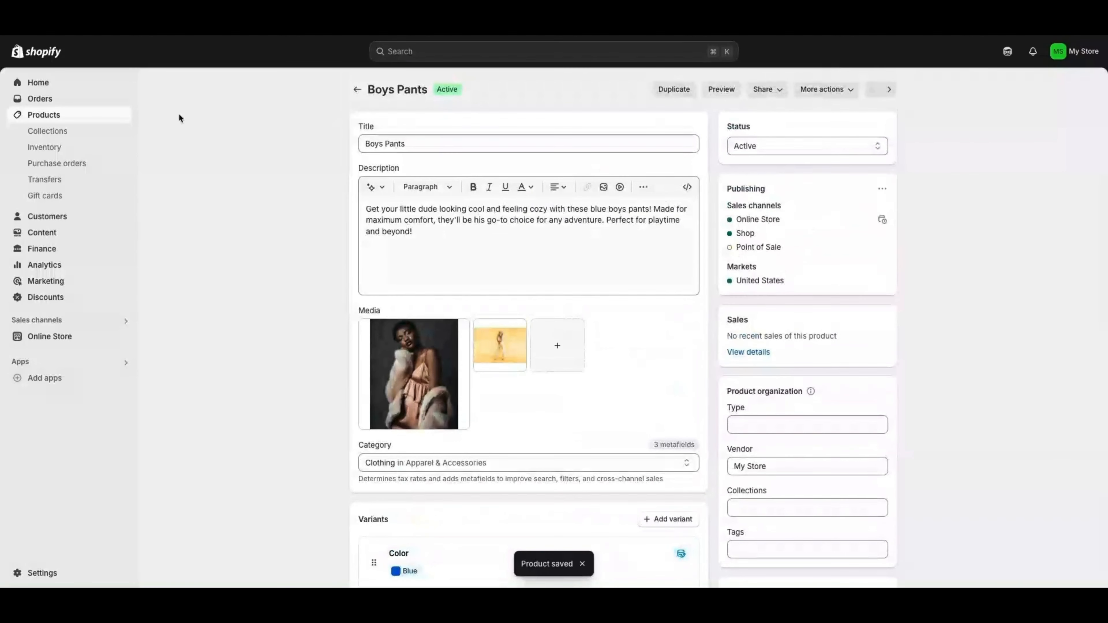
{"action": "left_click", "coordinate": [38, 115]}
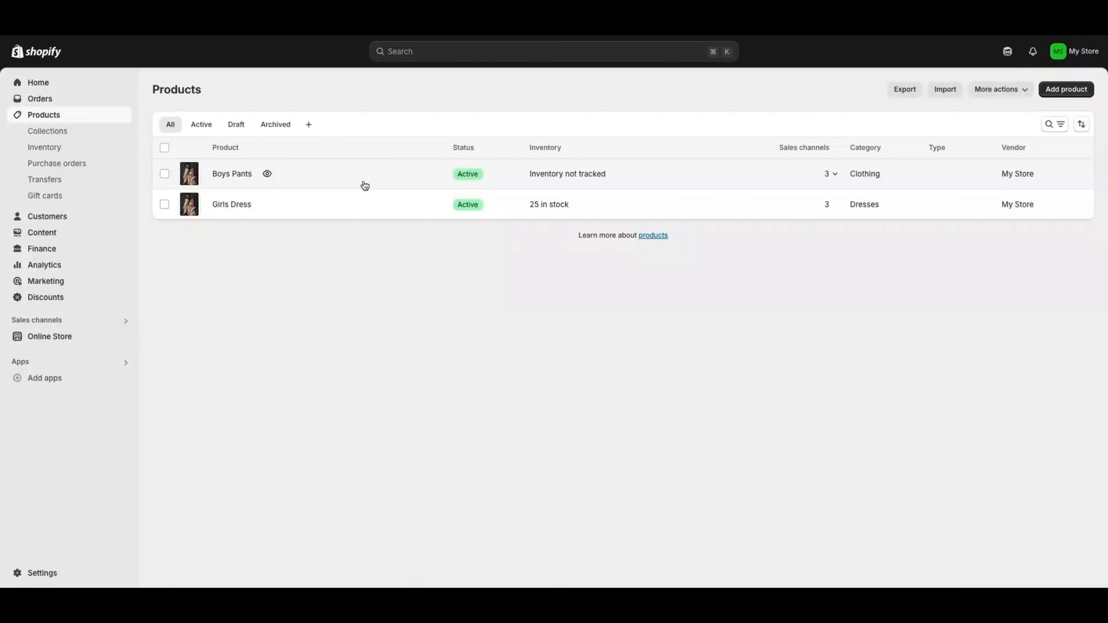
Create a collection titled Summer Wear with the description "The best clothes for boys and girls this summer!"
{"action": "left_click", "coordinate": [44, 132]}
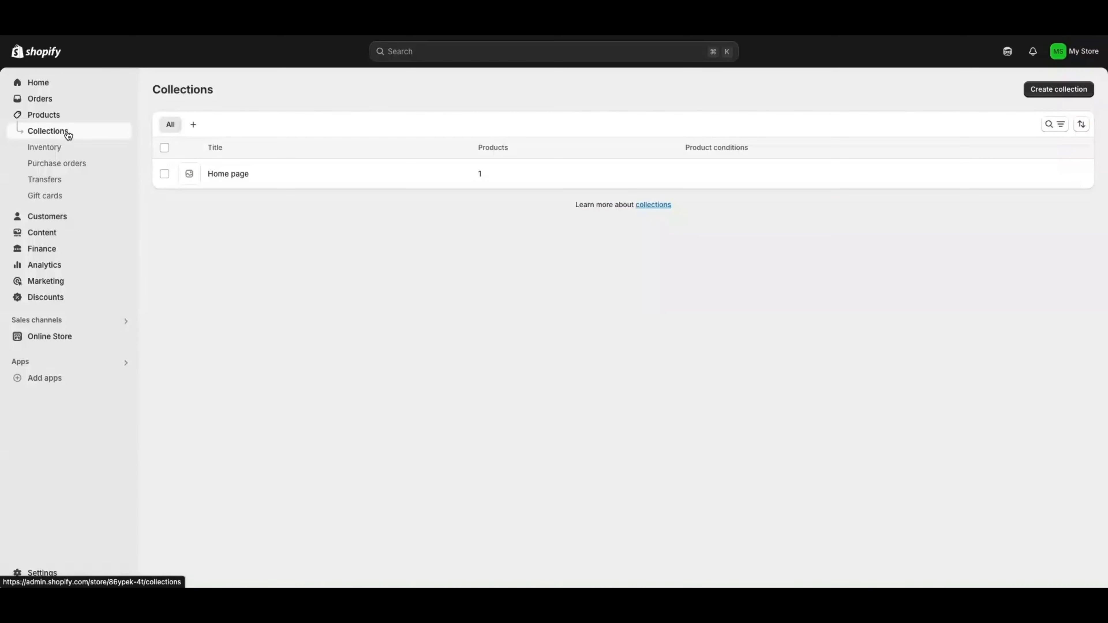
{"action": "left_click", "coordinate": [1072, 92]}
{"action": "left_click", "coordinate": [483, 147]}
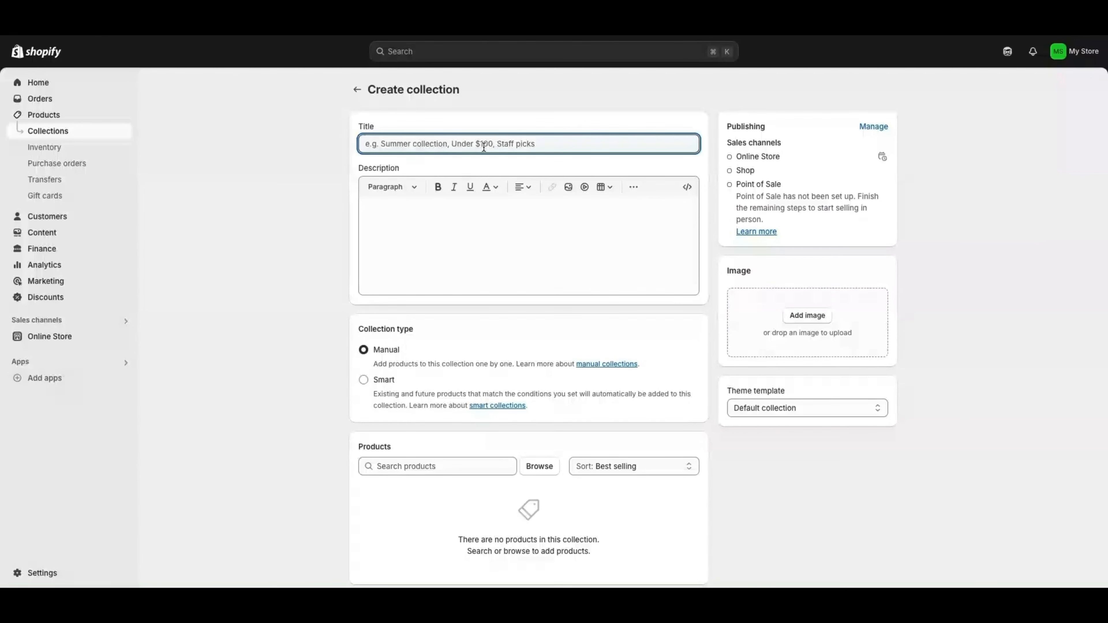
{"action": "type", "text": "Summer Wear"}
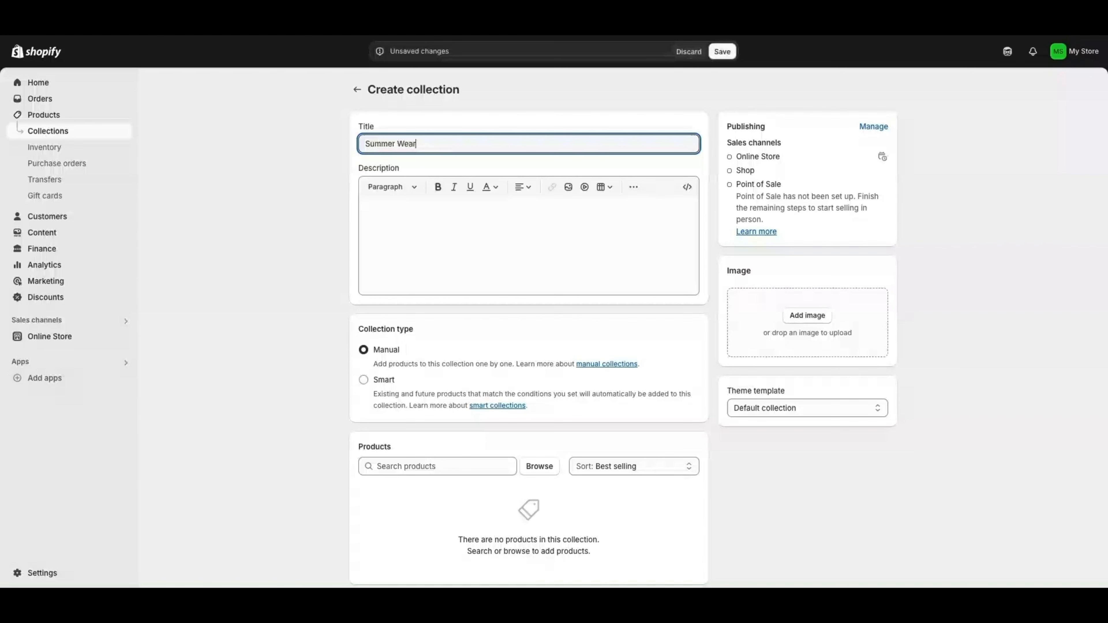
{"action": "left_click", "coordinate": [498, 236]}
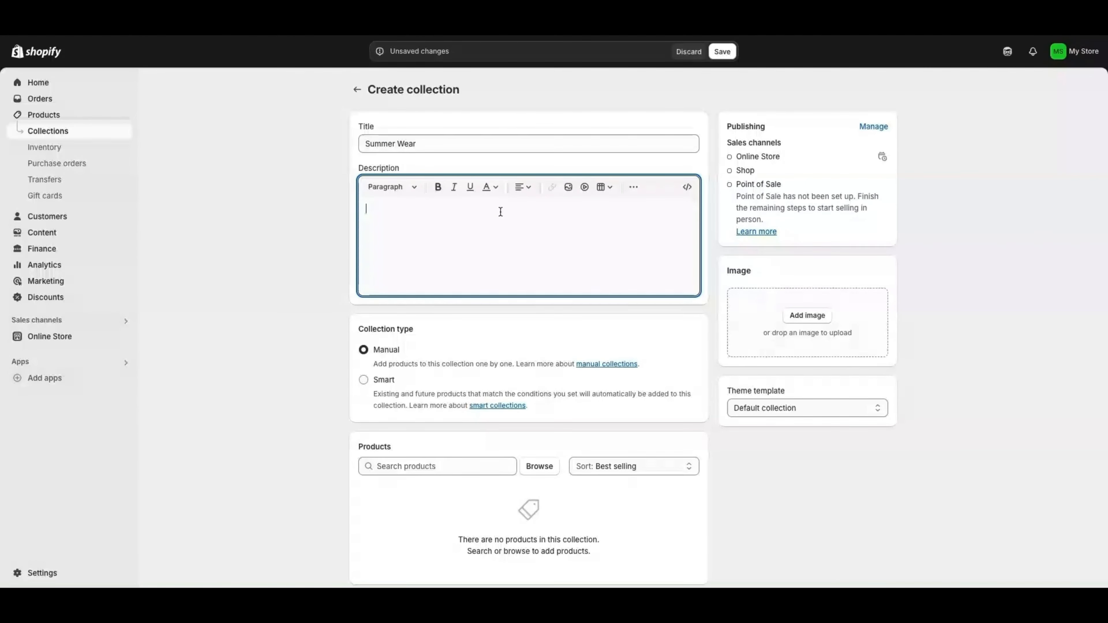
{"action": "type", "text": "The best clothes for boys and girls this summer!"}
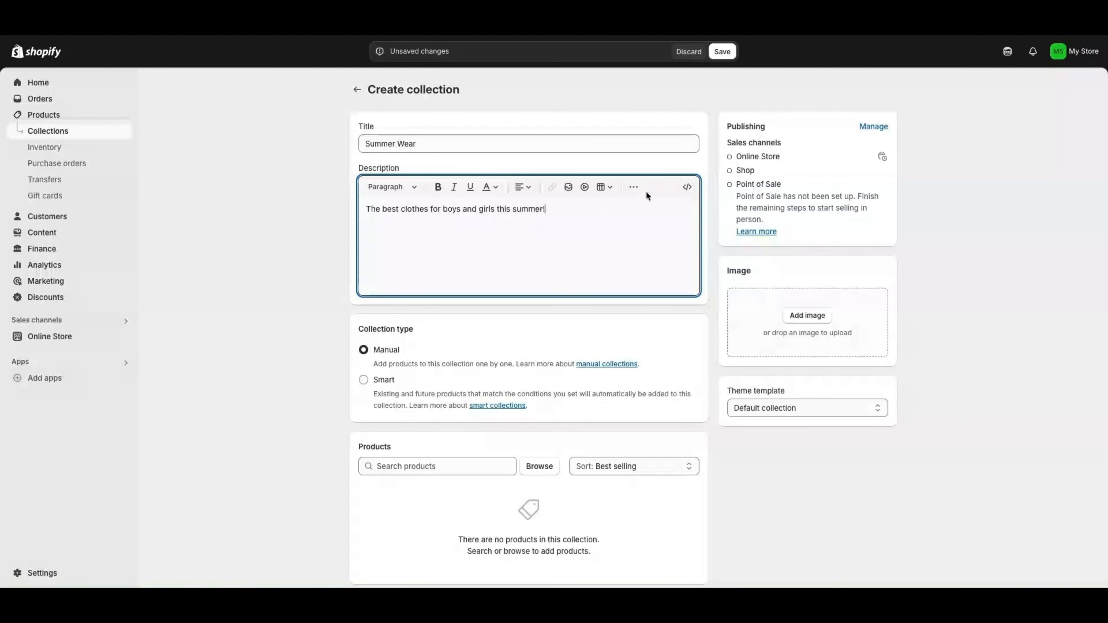
Switch the collection type to Smart to examine the attributes available for its conditions, and return it to Manual
{"action": "scroll", "coordinate": [633, 257], "scroll_direction": "down", "scroll_amount": 1}
{"action": "scroll", "coordinate": [693, 216], "scroll_direction": "up", "scroll_amount": 1}
{"action": "left_click", "coordinate": [364, 379]}
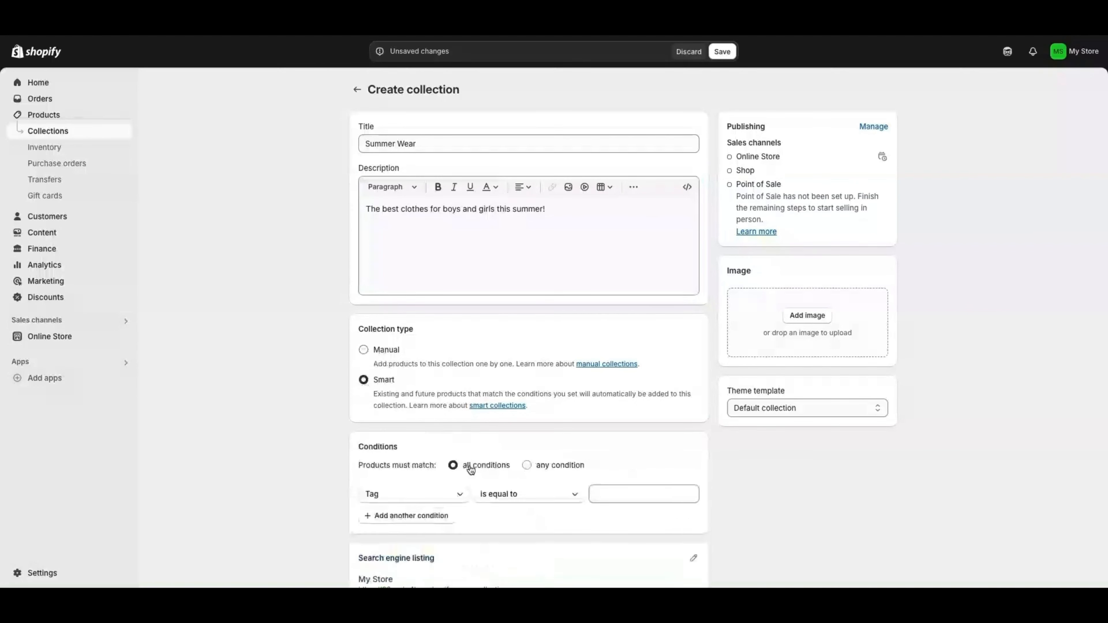
{"action": "scroll", "coordinate": [476, 468], "scroll_direction": "down", "scroll_amount": 2}
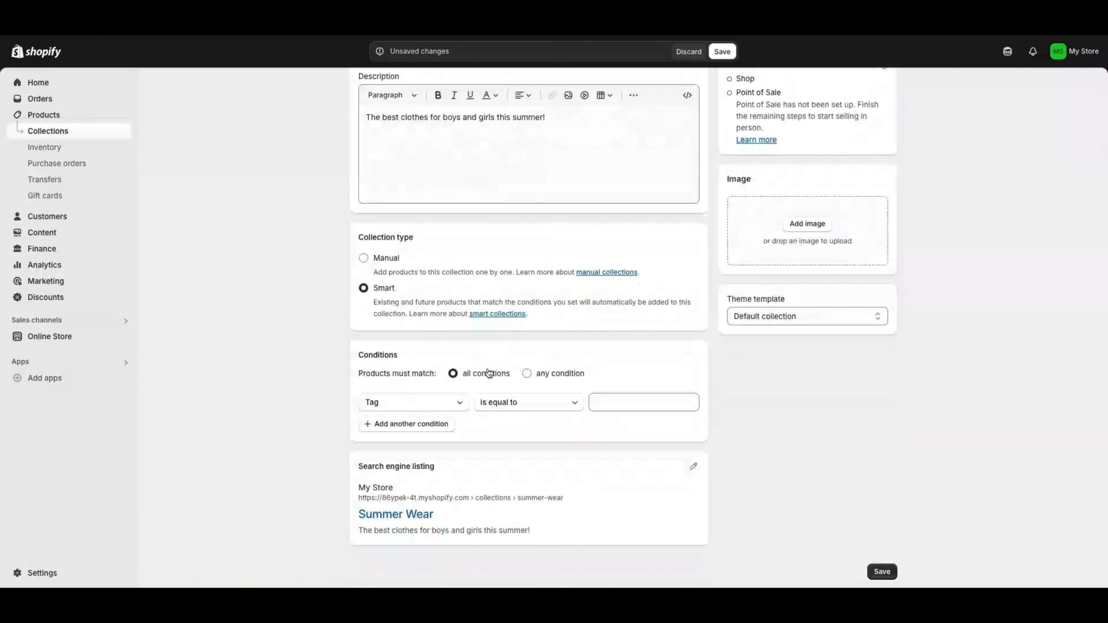
{"action": "left_click", "coordinate": [445, 402]}
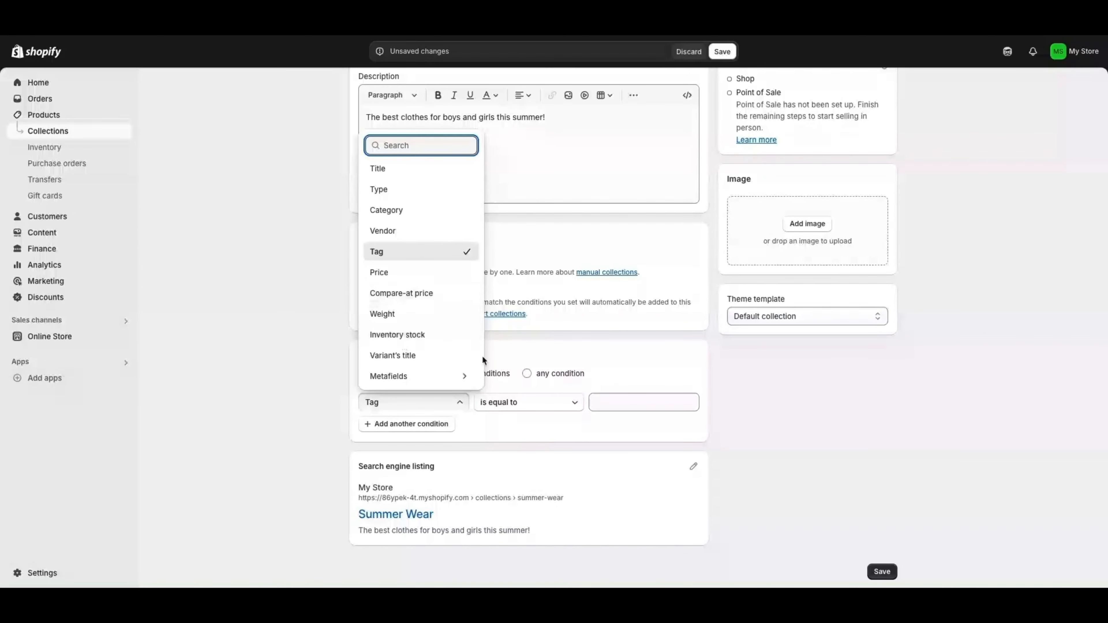
{"action": "left_click", "coordinate": [629, 352]}
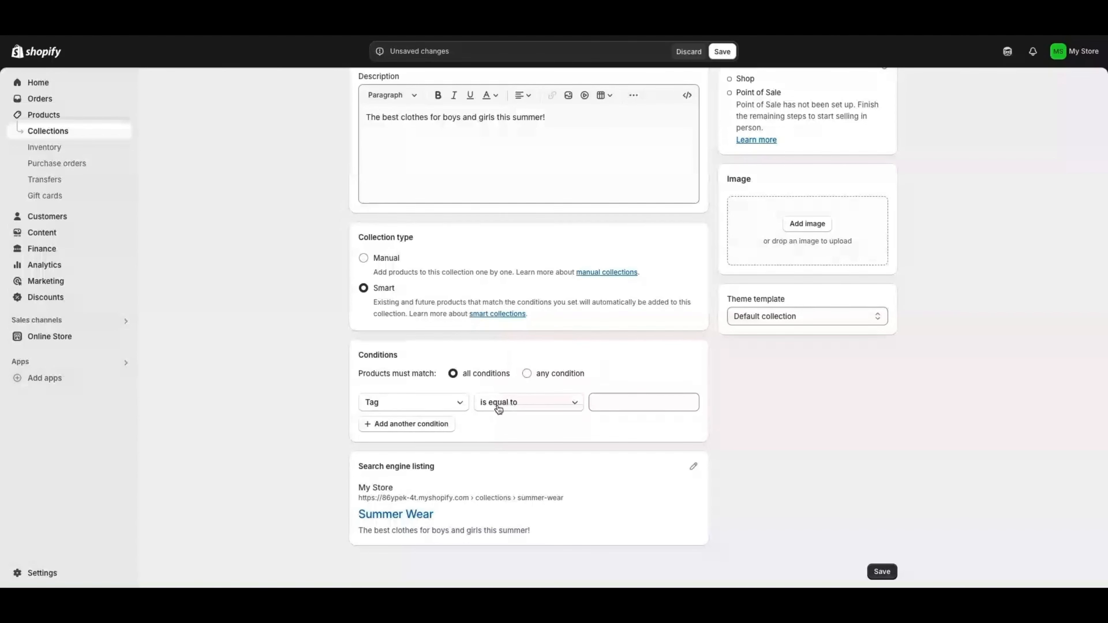
{"action": "left_click", "coordinate": [364, 258]}
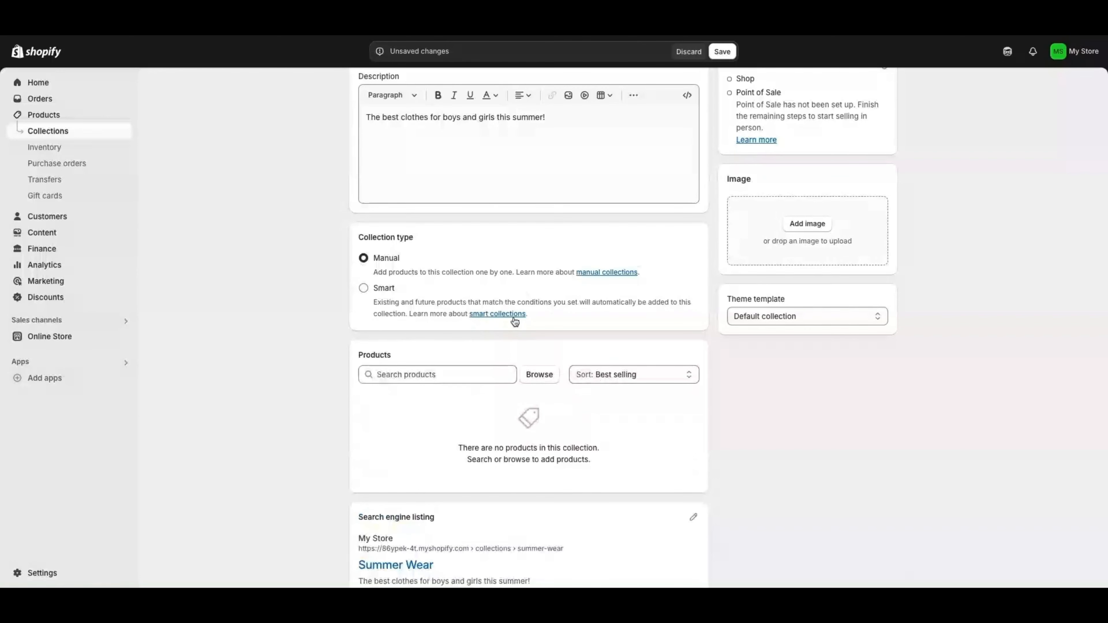
Add the Boys Pants and Girls Dress products to the Summer Wear collection
{"action": "left_click", "coordinate": [539, 378]}
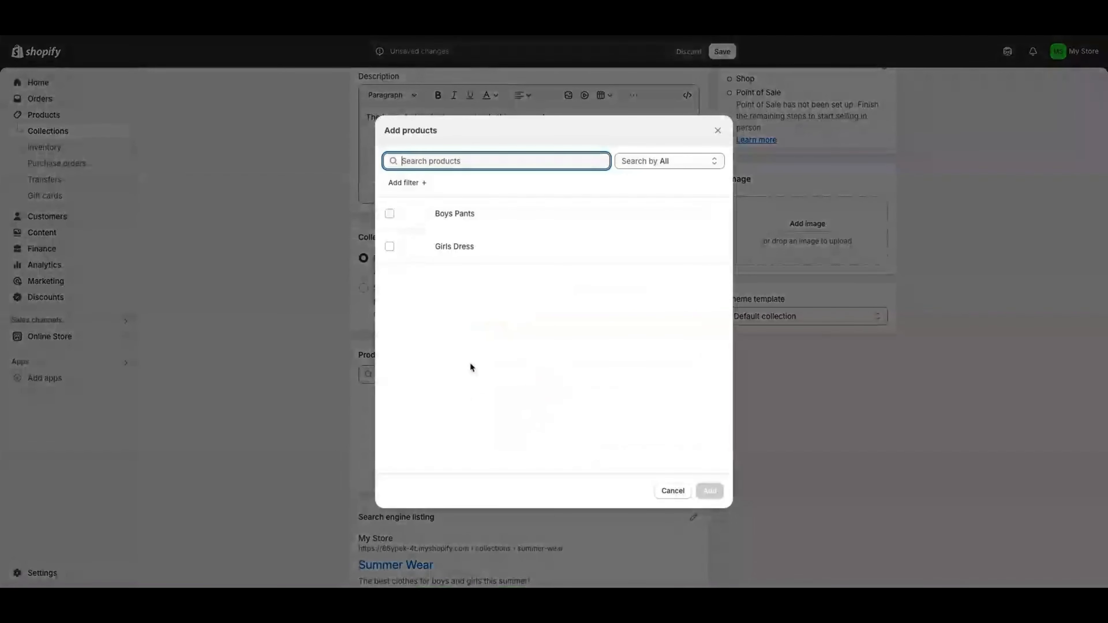
{"action": "left_click", "coordinate": [390, 213]}
{"action": "left_click", "coordinate": [390, 246]}
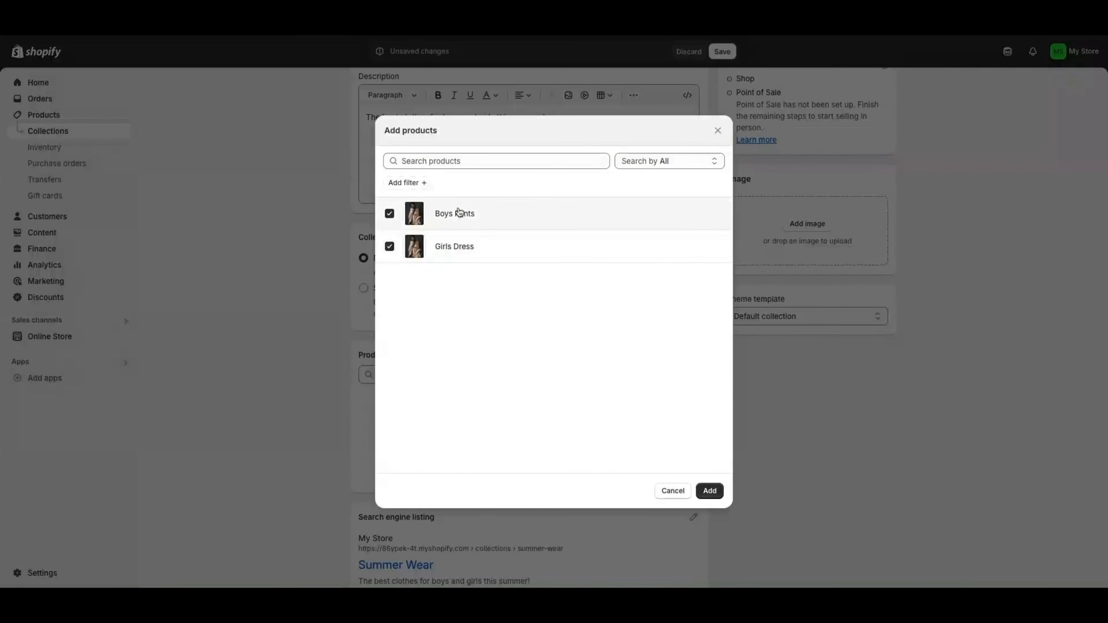
{"action": "left_click", "coordinate": [710, 491]}
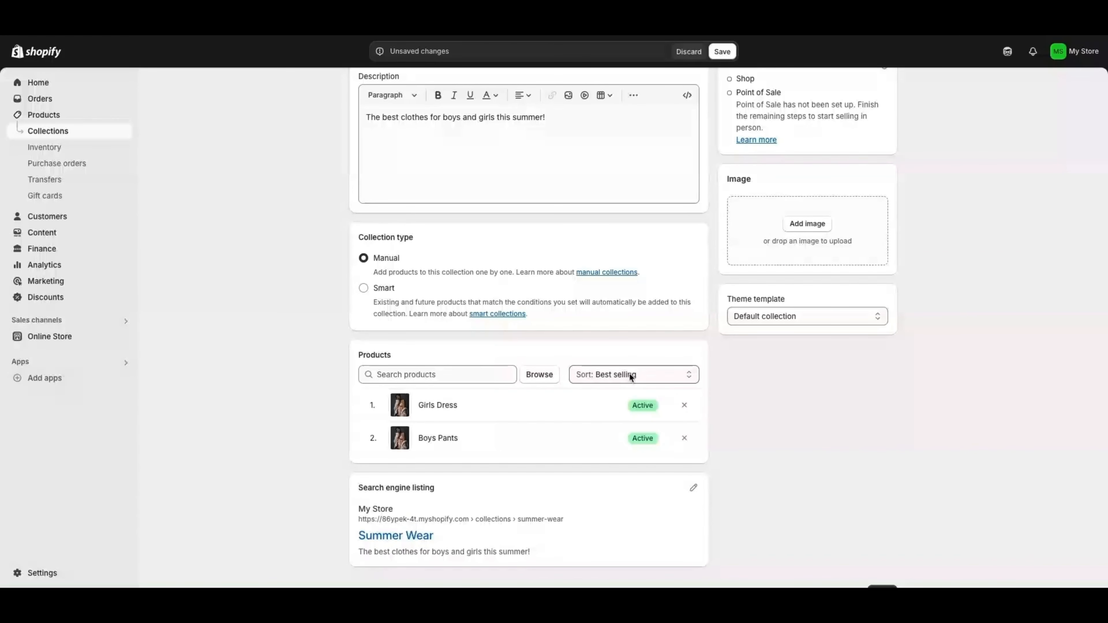
{"action": "scroll", "coordinate": [458, 427], "scroll_direction": "down", "scroll_amount": 1}
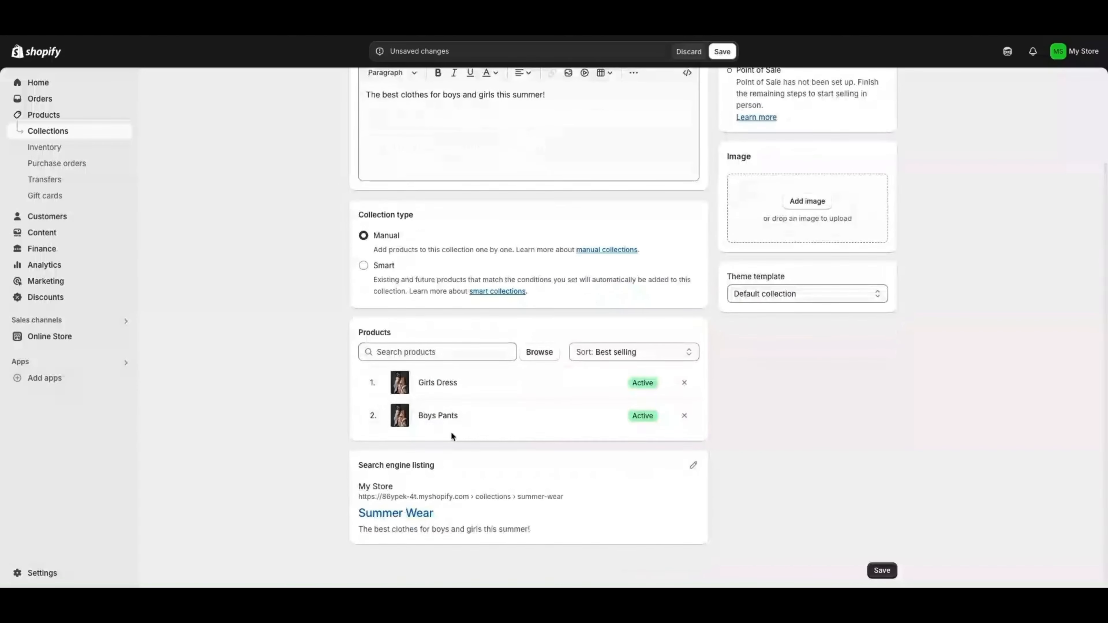
{"action": "scroll", "coordinate": [451, 432], "scroll_direction": "up", "scroll_amount": 4}
{"action": "scroll", "coordinate": [448, 367], "scroll_direction": "up", "scroll_amount": 1}
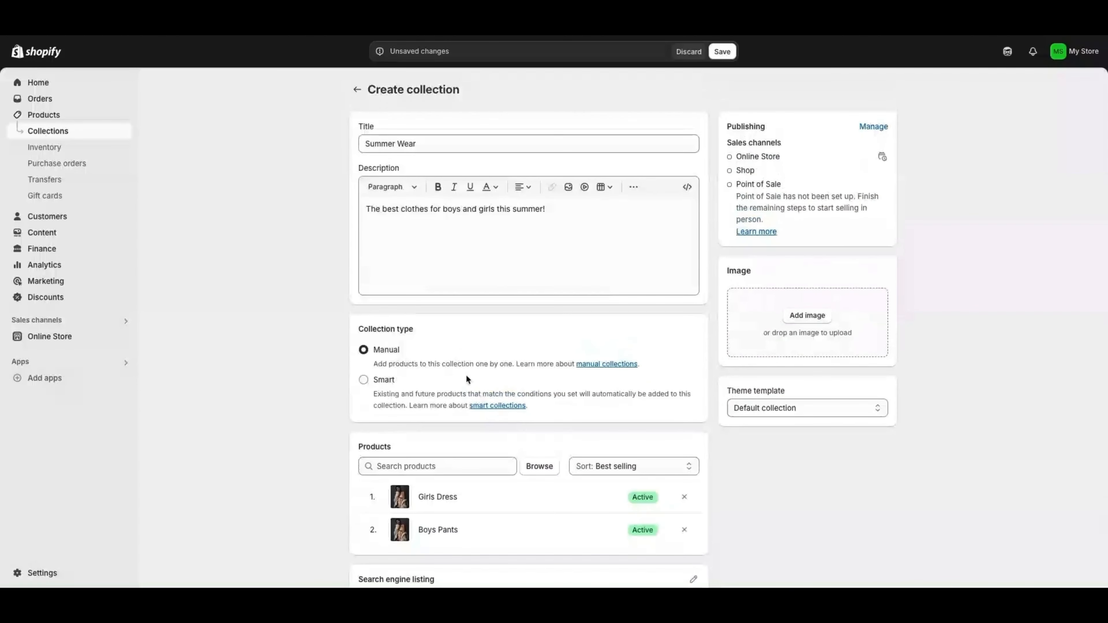
Set the collection image to the photo of the woman in a satin dress and fur coat
{"action": "scroll", "coordinate": [477, 378], "scroll_direction": "down", "scroll_amount": 1}
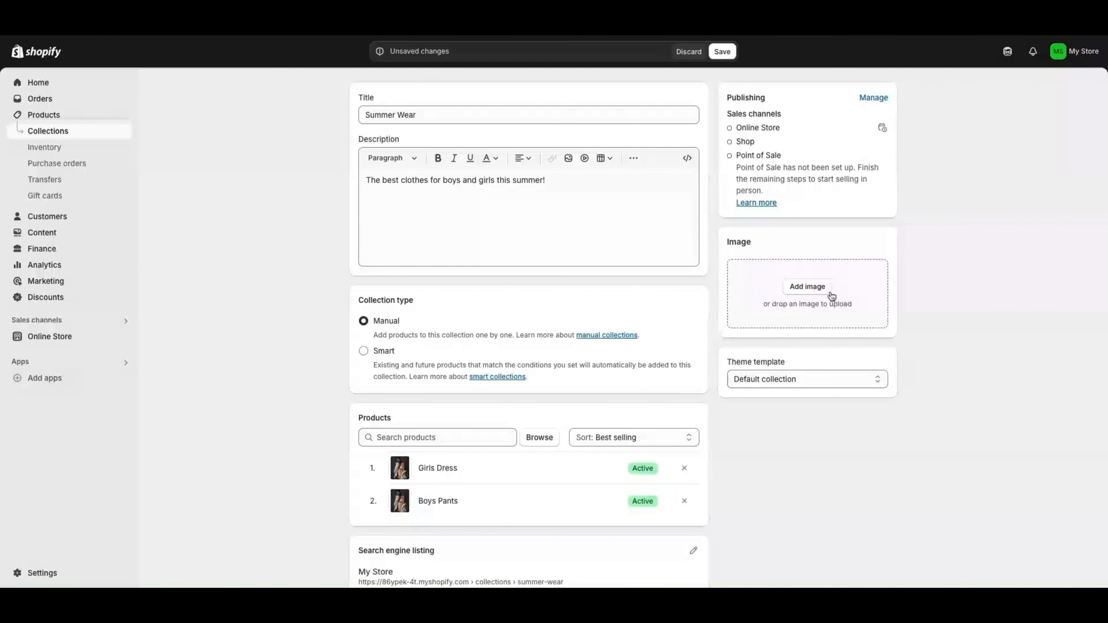
{"action": "left_click", "coordinate": [794, 289]}
{"action": "left_click", "coordinate": [341, 302]}
{"action": "left_click", "coordinate": [817, 515]}
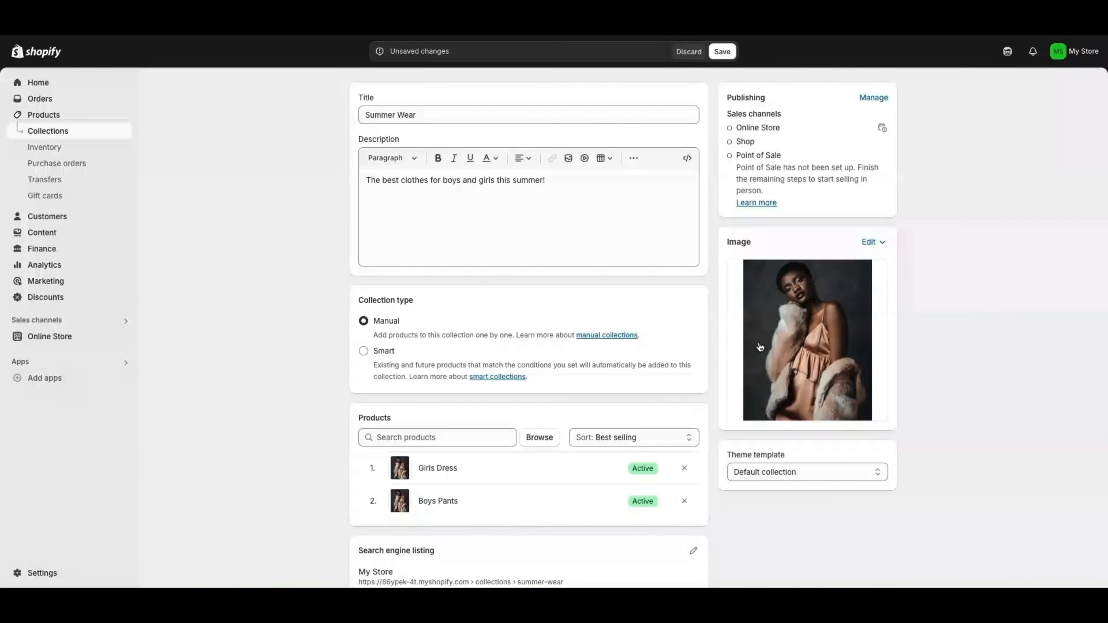
{"action": "scroll", "coordinate": [580, 377], "scroll_direction": "down", "scroll_amount": 2}
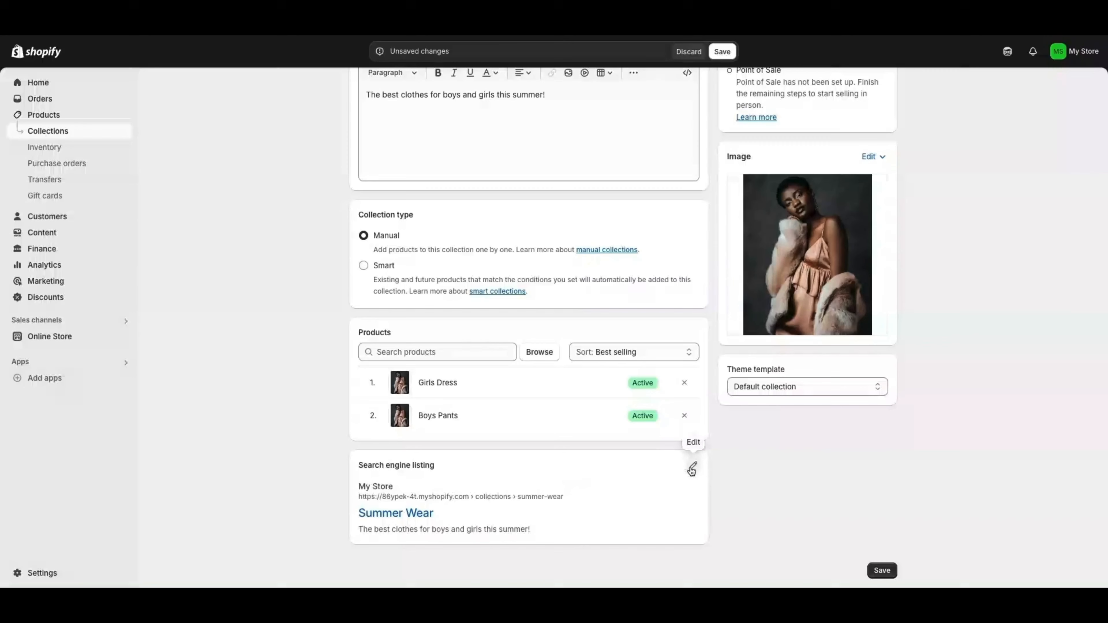
{"action": "scroll", "coordinate": [440, 463], "scroll_direction": "up", "scroll_amount": 3}
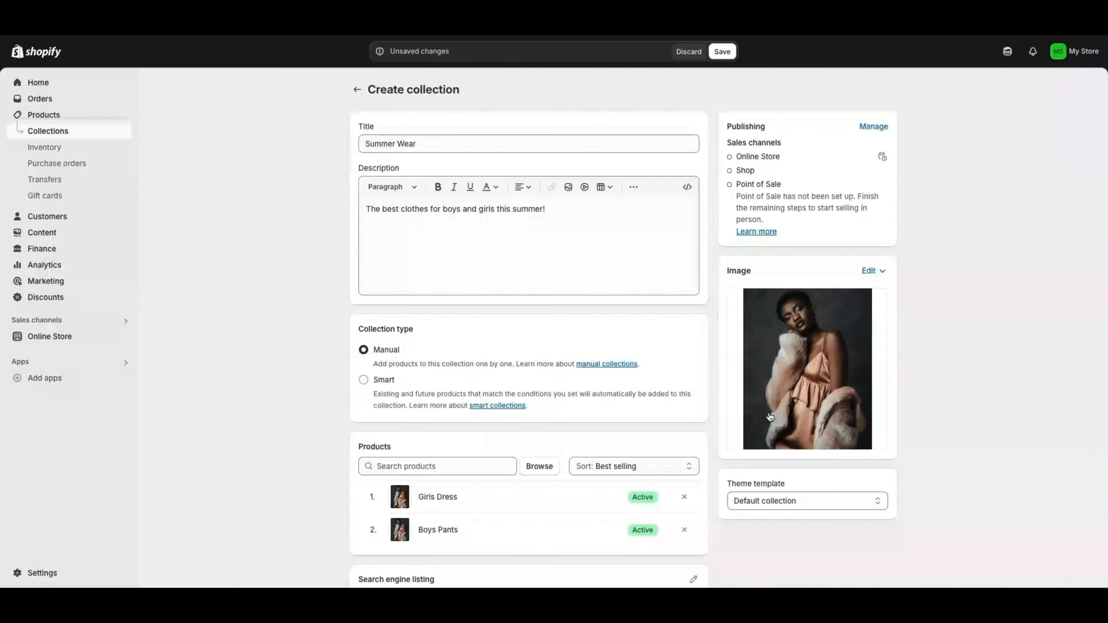
{"action": "scroll", "coordinate": [725, 386], "scroll_direction": "down", "scroll_amount": 3}
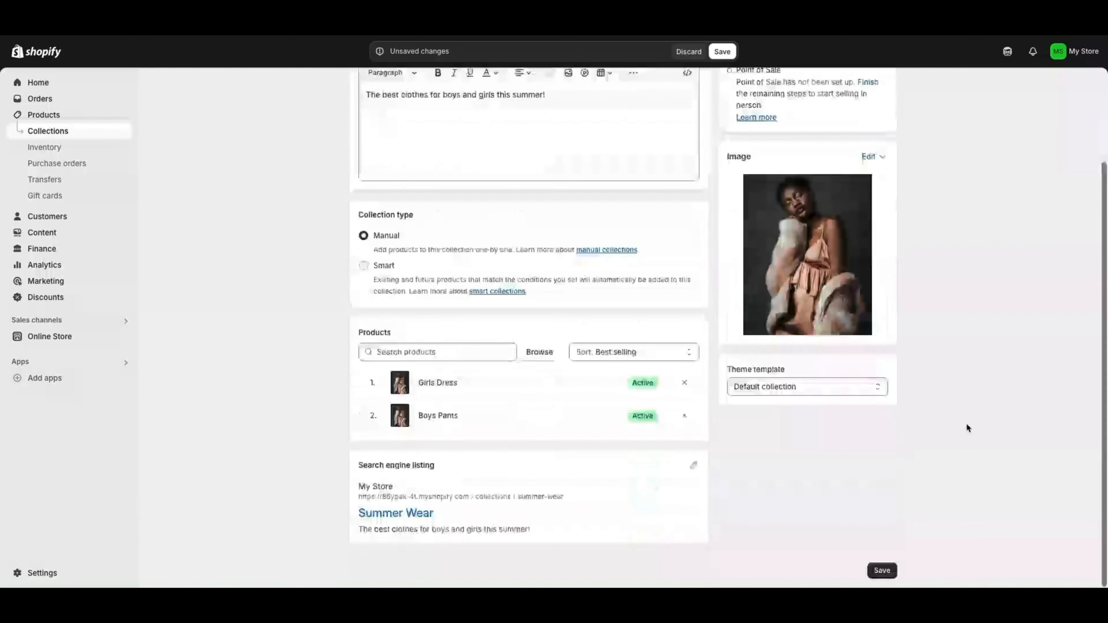
Save the Summer Wear collection and return to the list of collections
{"action": "left_click", "coordinate": [881, 572]}
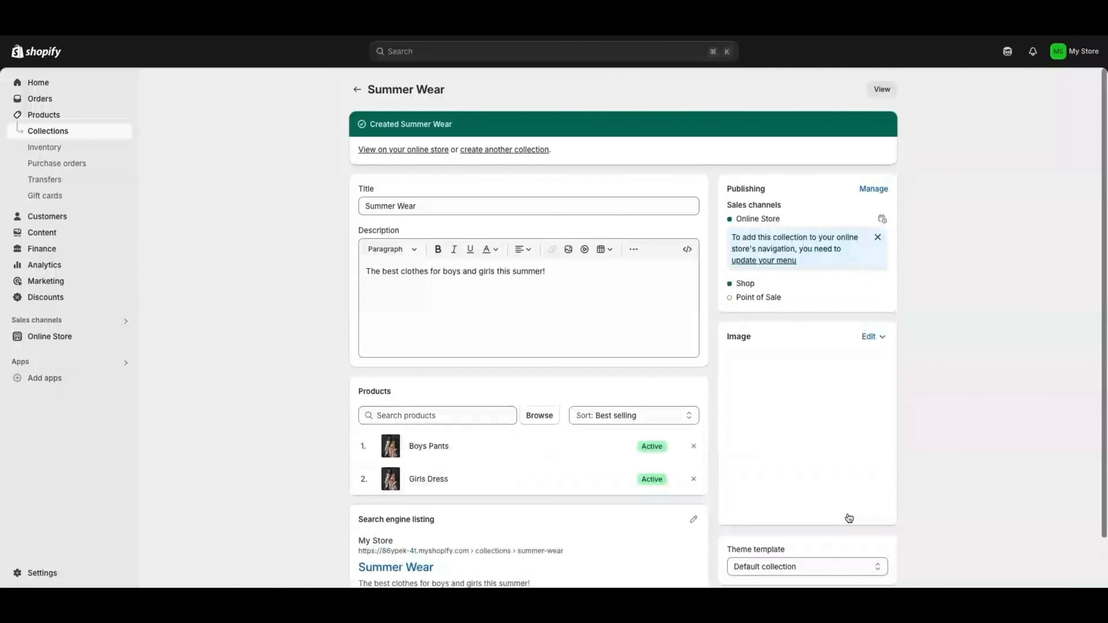
{"action": "left_click", "coordinate": [61, 133]}
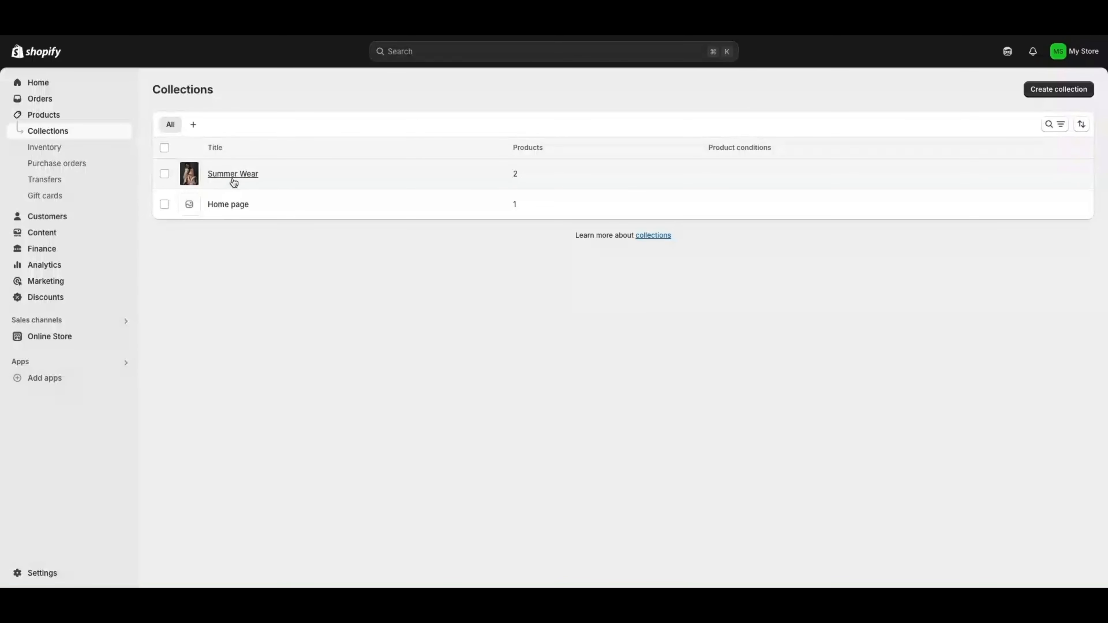
Delete the Home page collection from the collections list
{"action": "left_click", "coordinate": [168, 203]}
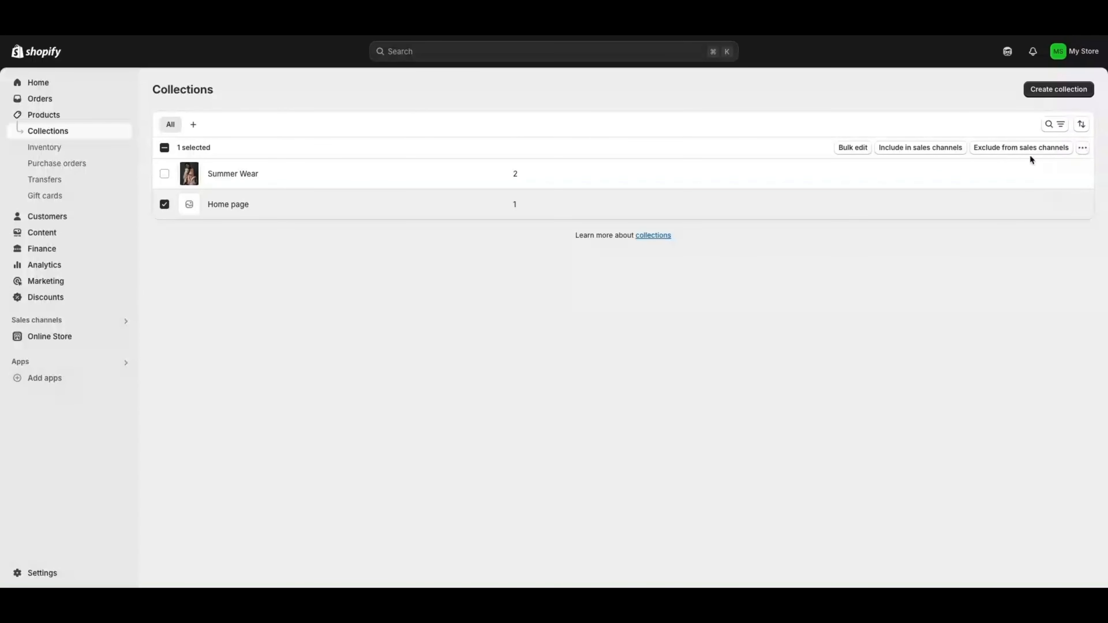
{"action": "left_click", "coordinate": [1082, 149]}
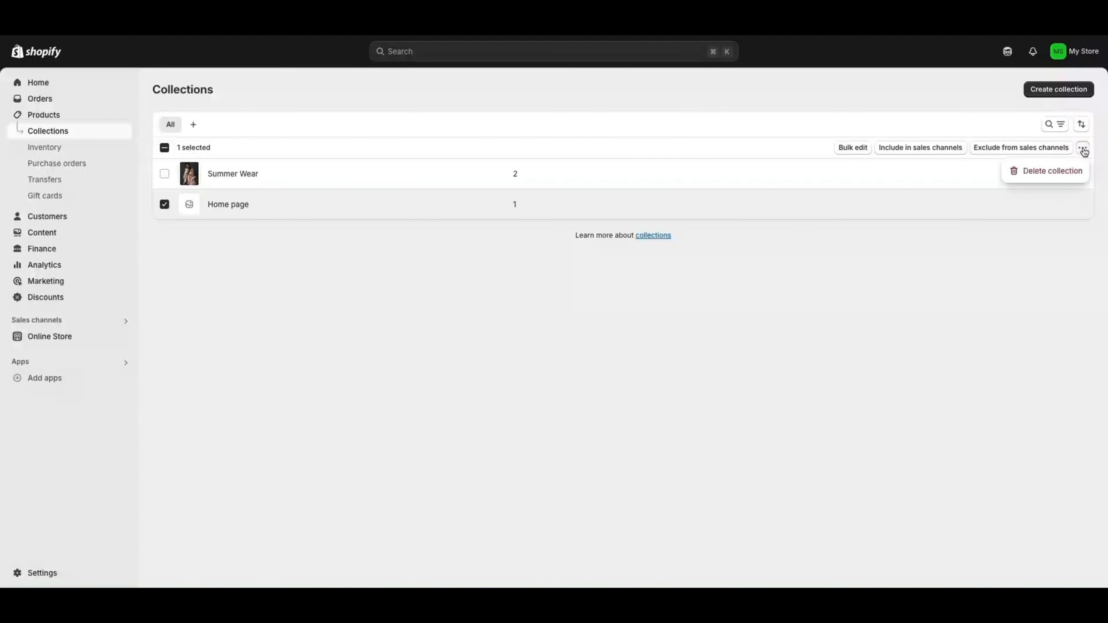
{"action": "left_click", "coordinate": [1055, 171]}
{"action": "left_click", "coordinate": [701, 344]}
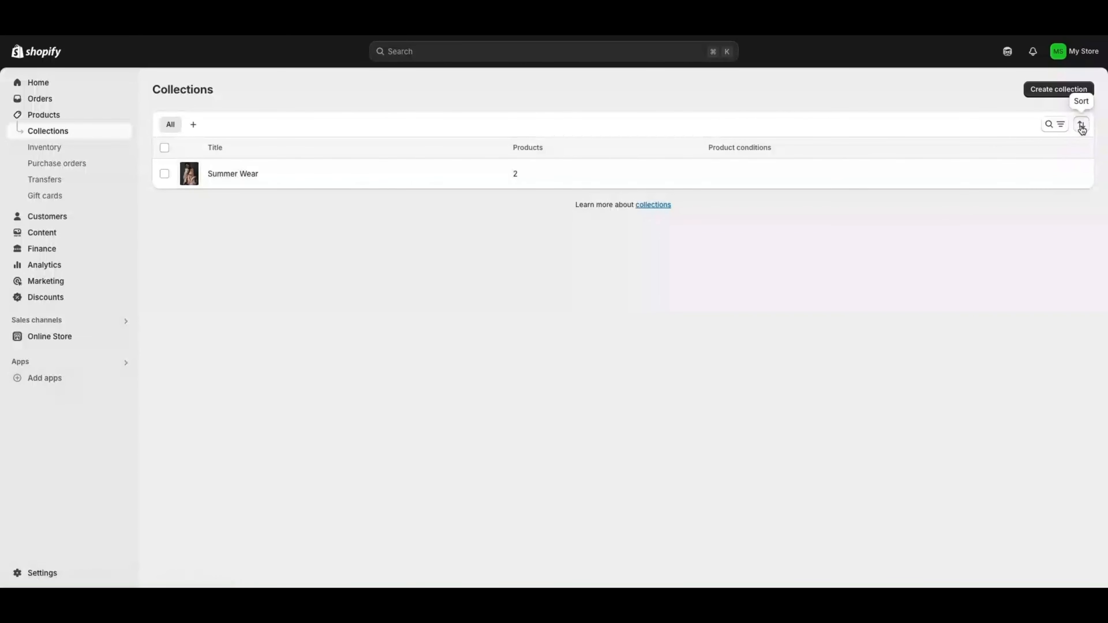
Examine the sort options and the sales channel and type filters for collections, and search the list for "summ"
{"action": "left_click", "coordinate": [1081, 127]}
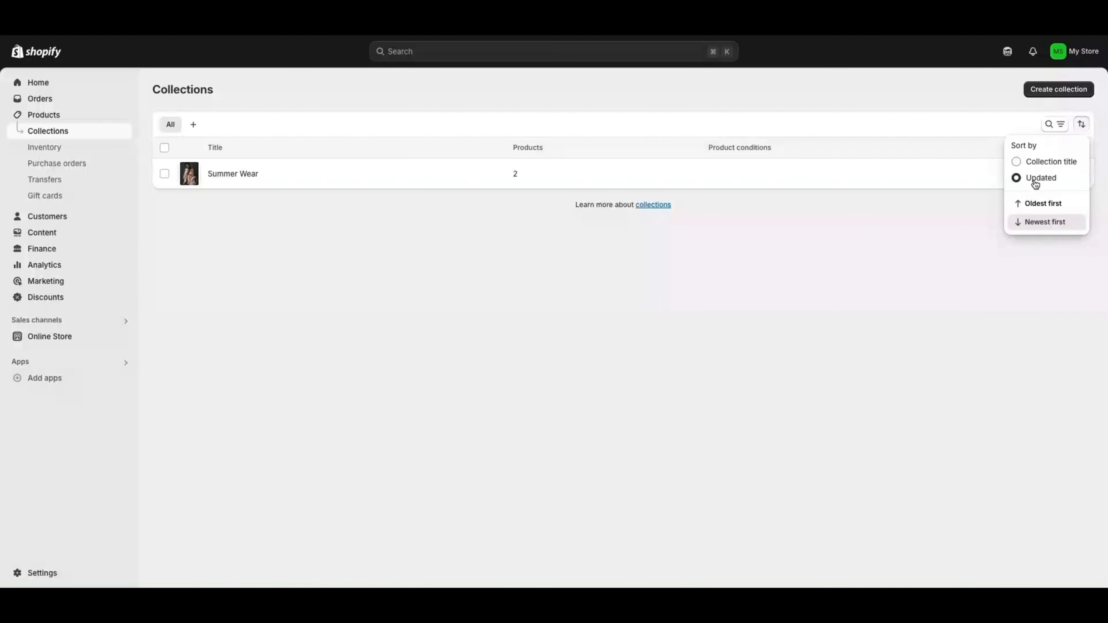
{"action": "left_click", "coordinate": [1052, 125]}
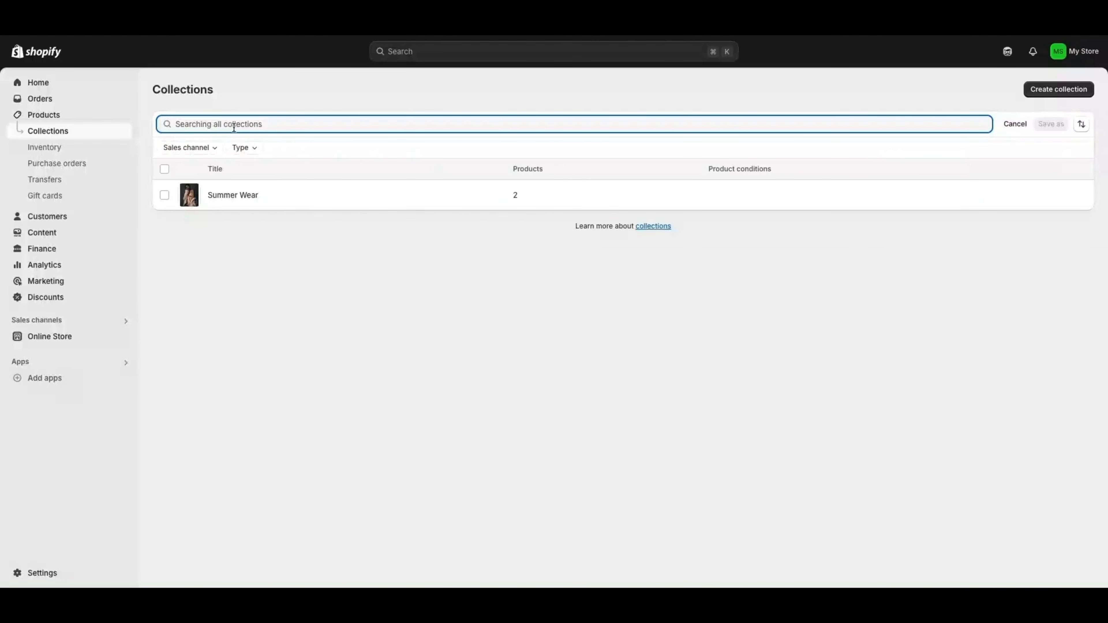
{"action": "left_click", "coordinate": [200, 150]}
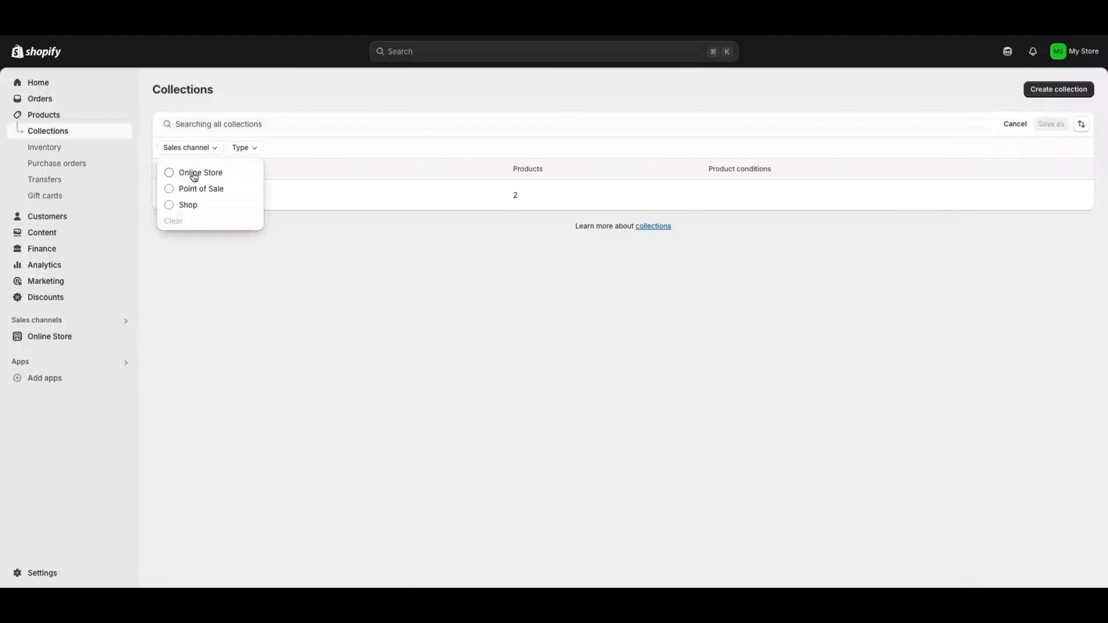
{"action": "left_click", "coordinate": [240, 148]}
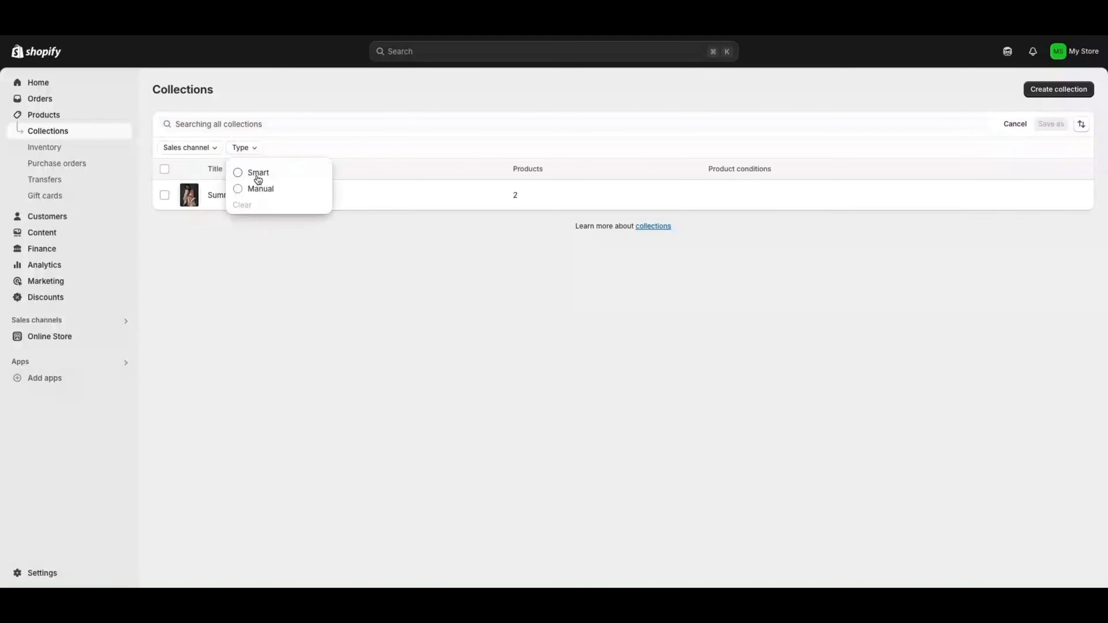
{"action": "left_click", "coordinate": [212, 124]}
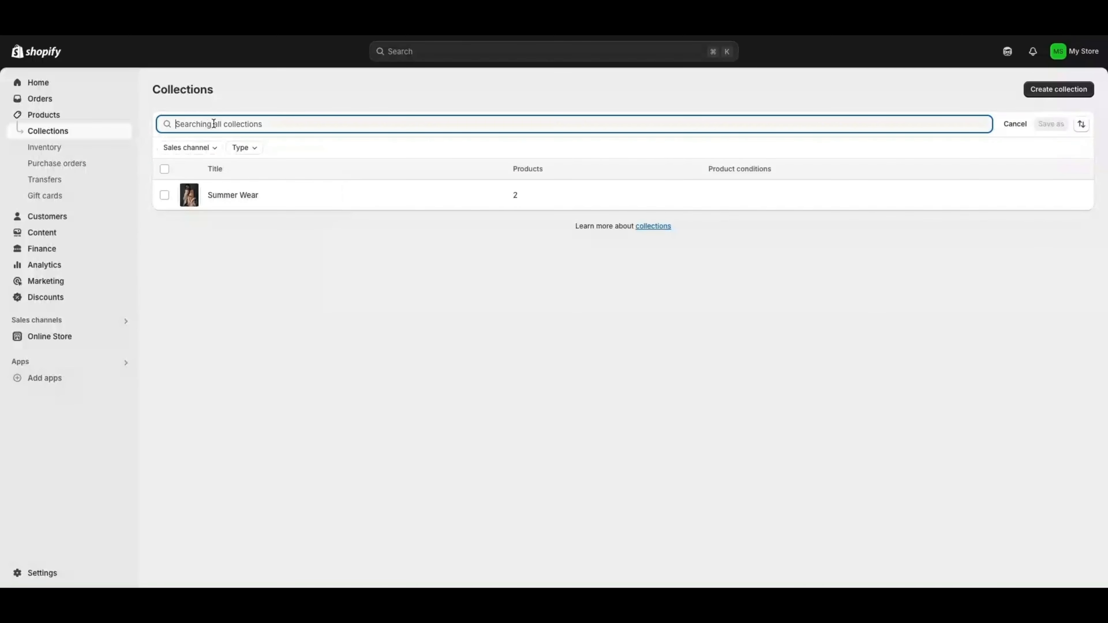
{"action": "type", "text": "summ"}
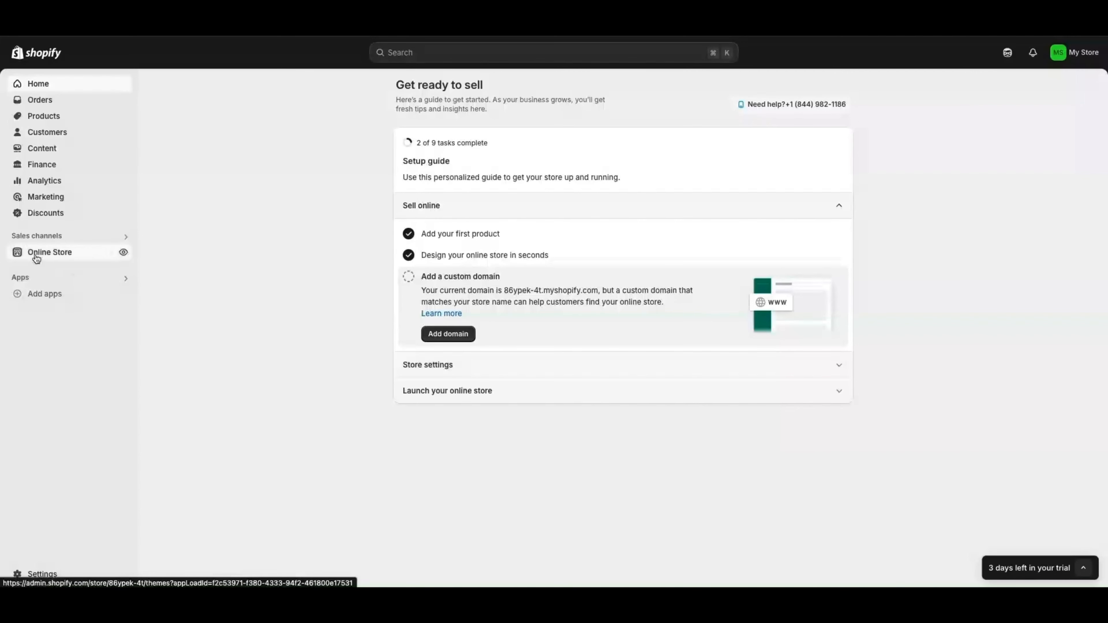
Preview the current Dawn theme and look over the storefront's home page
{"action": "left_click", "coordinate": [38, 257]}
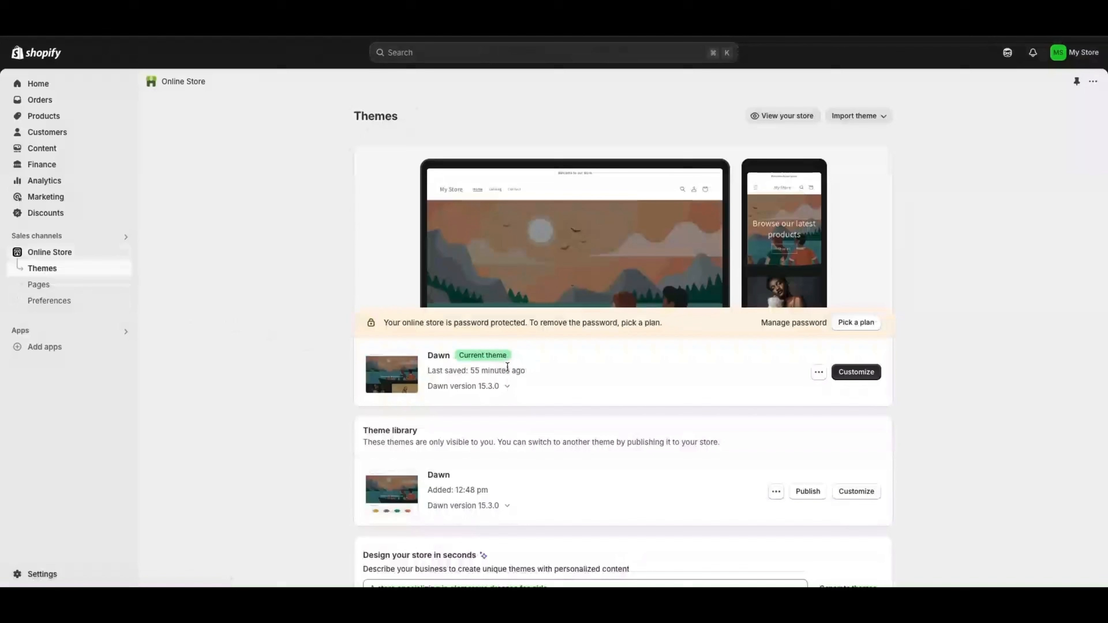
{"action": "left_click", "coordinate": [819, 375]}
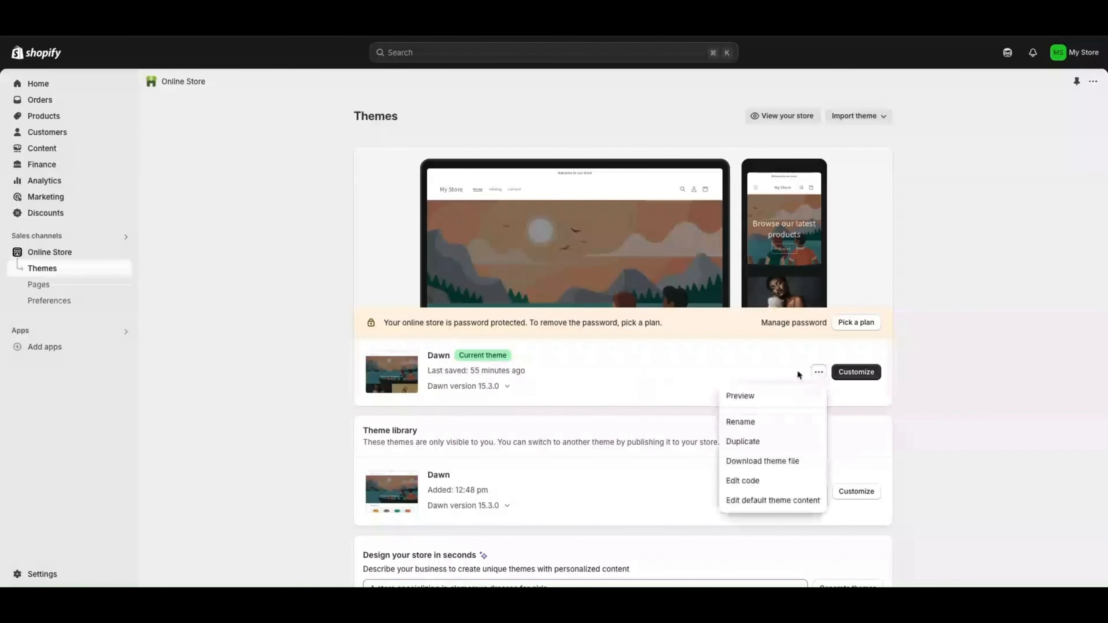
{"action": "left_click", "coordinate": [741, 396]}
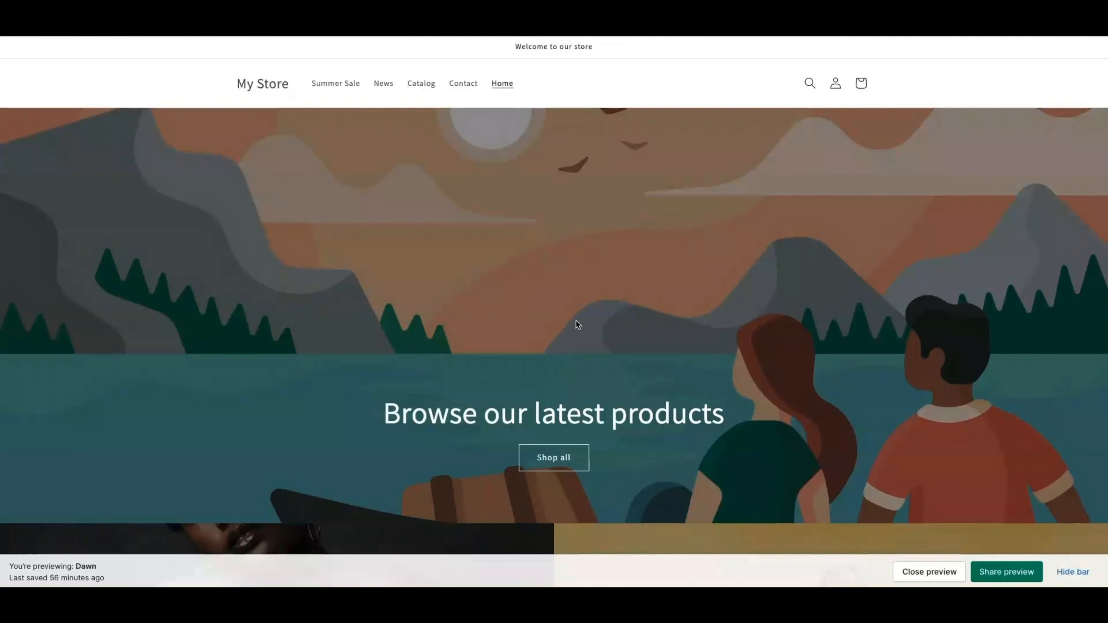
{"action": "scroll", "coordinate": [580, 321], "scroll_direction": "down", "scroll_amount": 6}
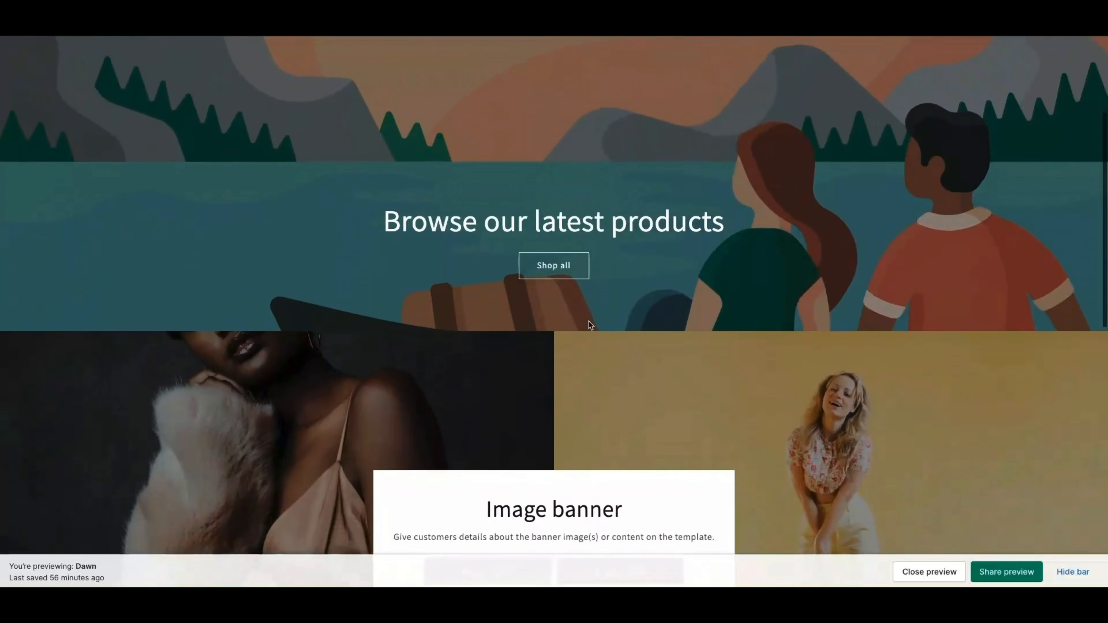
{"action": "scroll", "coordinate": [586, 323], "scroll_direction": "up", "scroll_amount": 6}
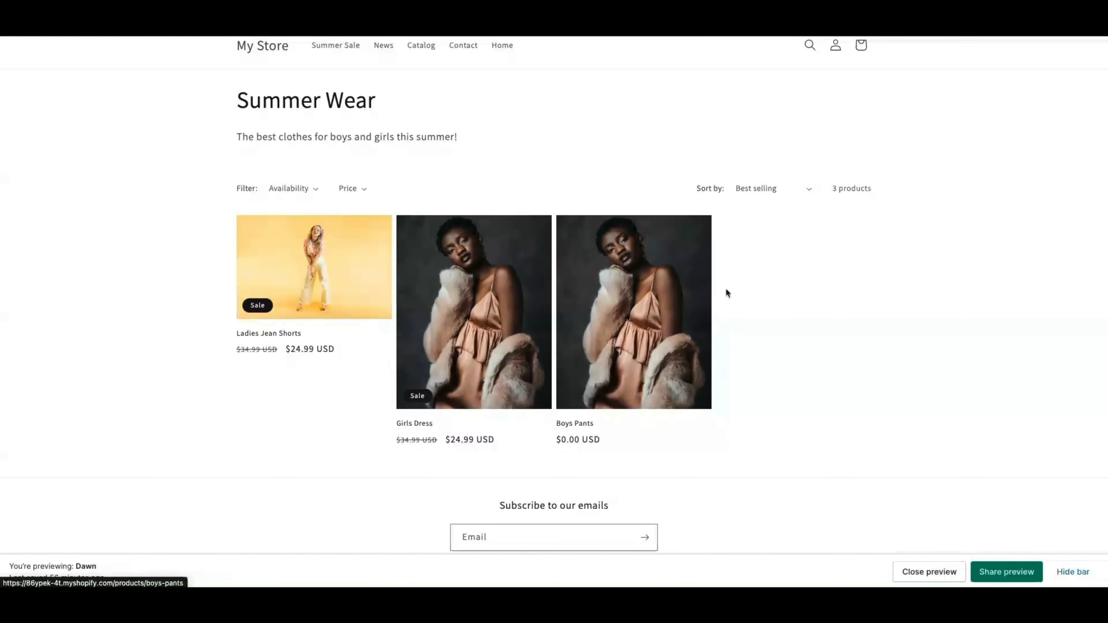
Open Ladies Jean Shorts from the Summer Wear collection in the storefront preview, and add it to the cart
{"action": "left_click", "coordinate": [316, 264]}
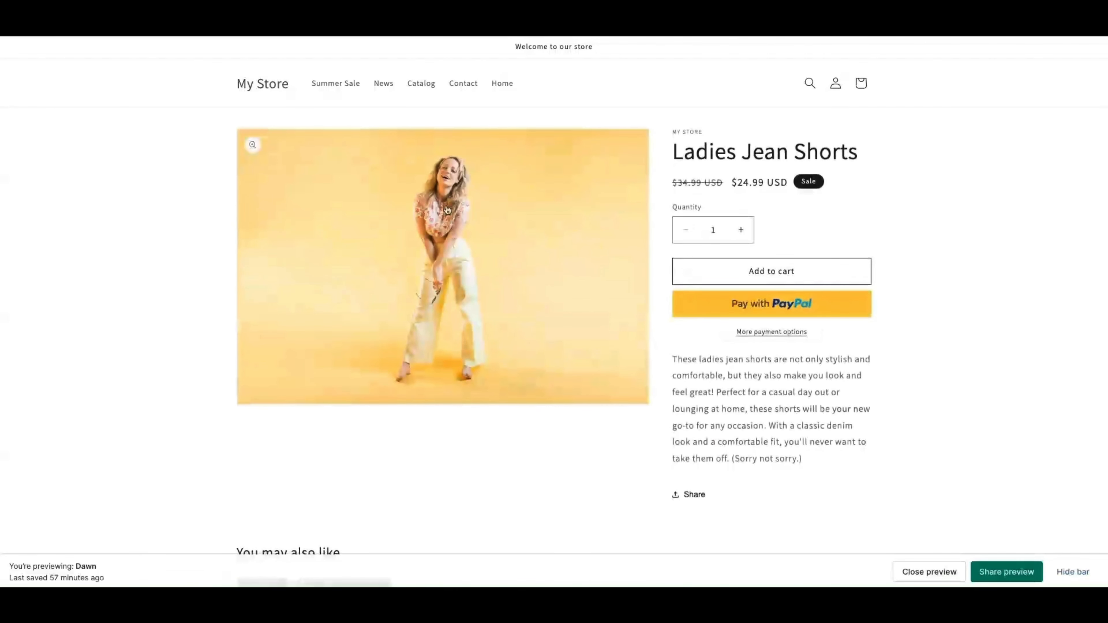
{"action": "left_click", "coordinate": [770, 273]}
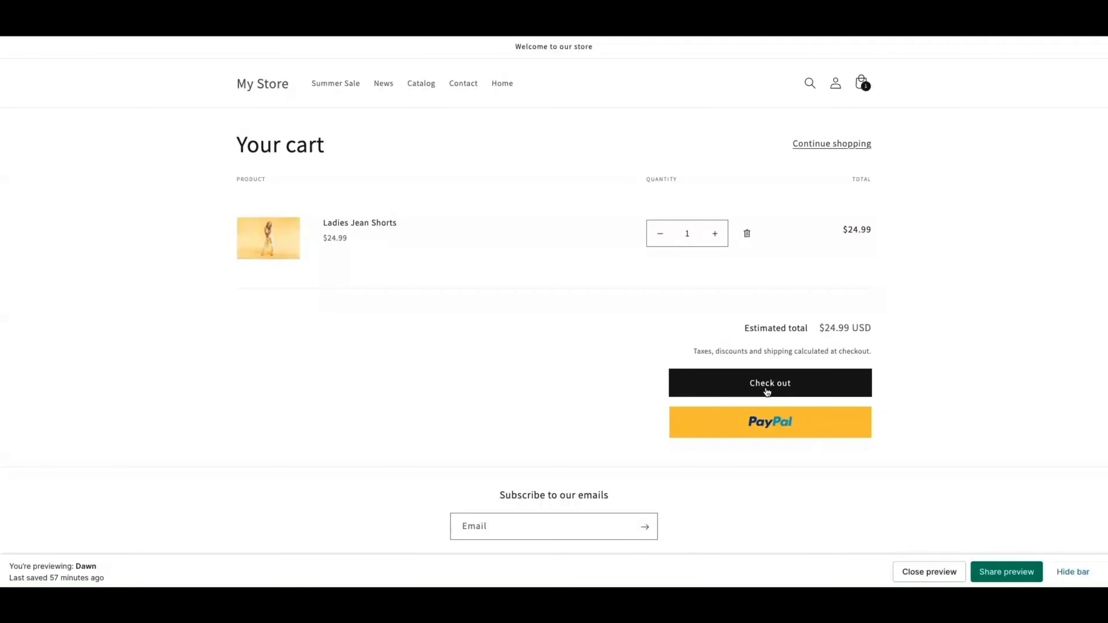
{"action": "scroll", "coordinate": [742, 350], "scroll_direction": "down", "scroll_amount": 1}
{"action": "scroll", "coordinate": [742, 353], "scroll_direction": "up", "scroll_amount": 1}
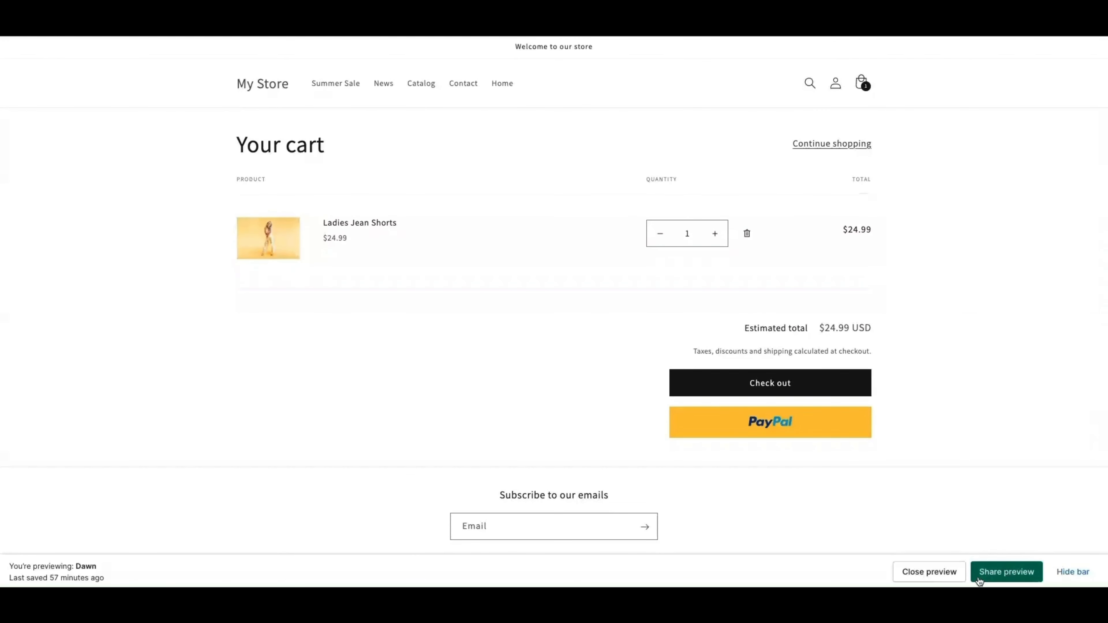
Close the storefront preview and return to the store admin's home page with the setup guide
{"action": "left_click", "coordinate": [930, 572]}
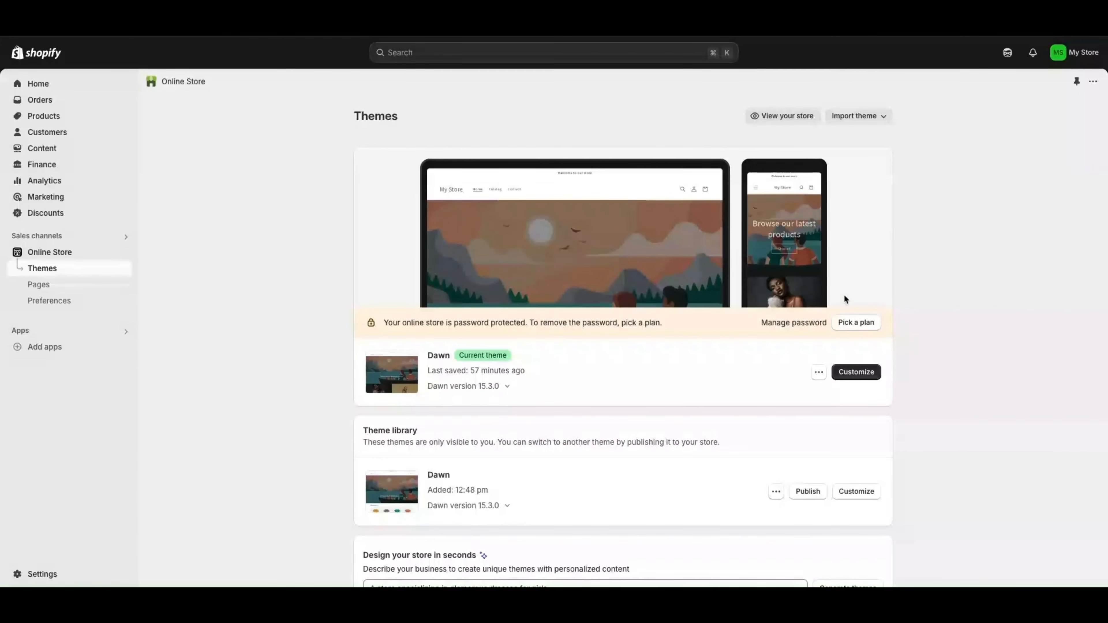
{"action": "left_click", "coordinate": [41, 85]}
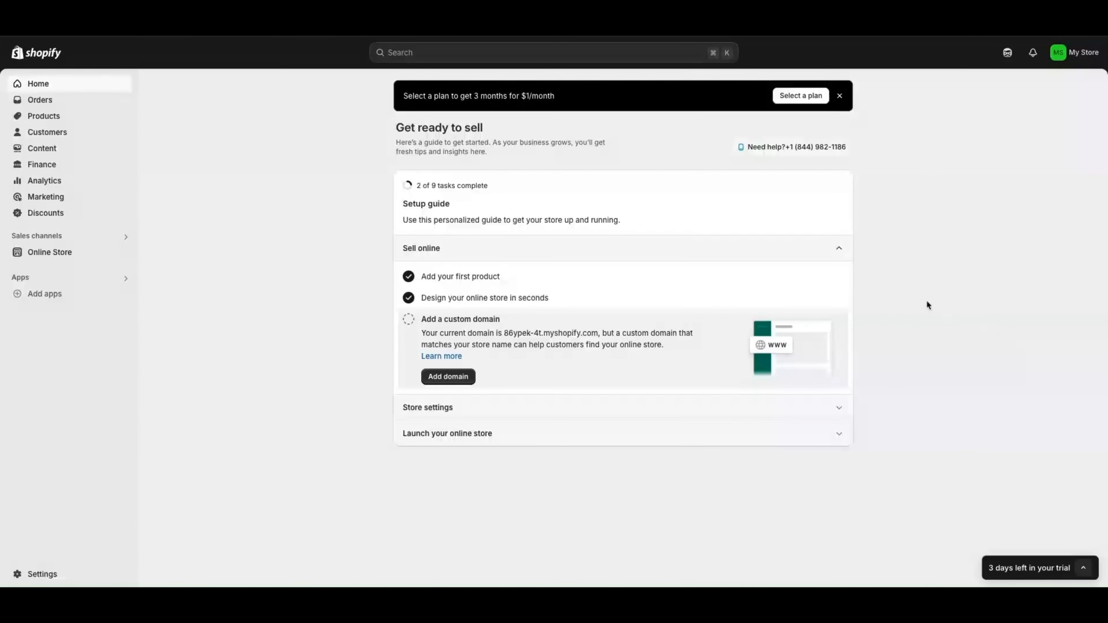